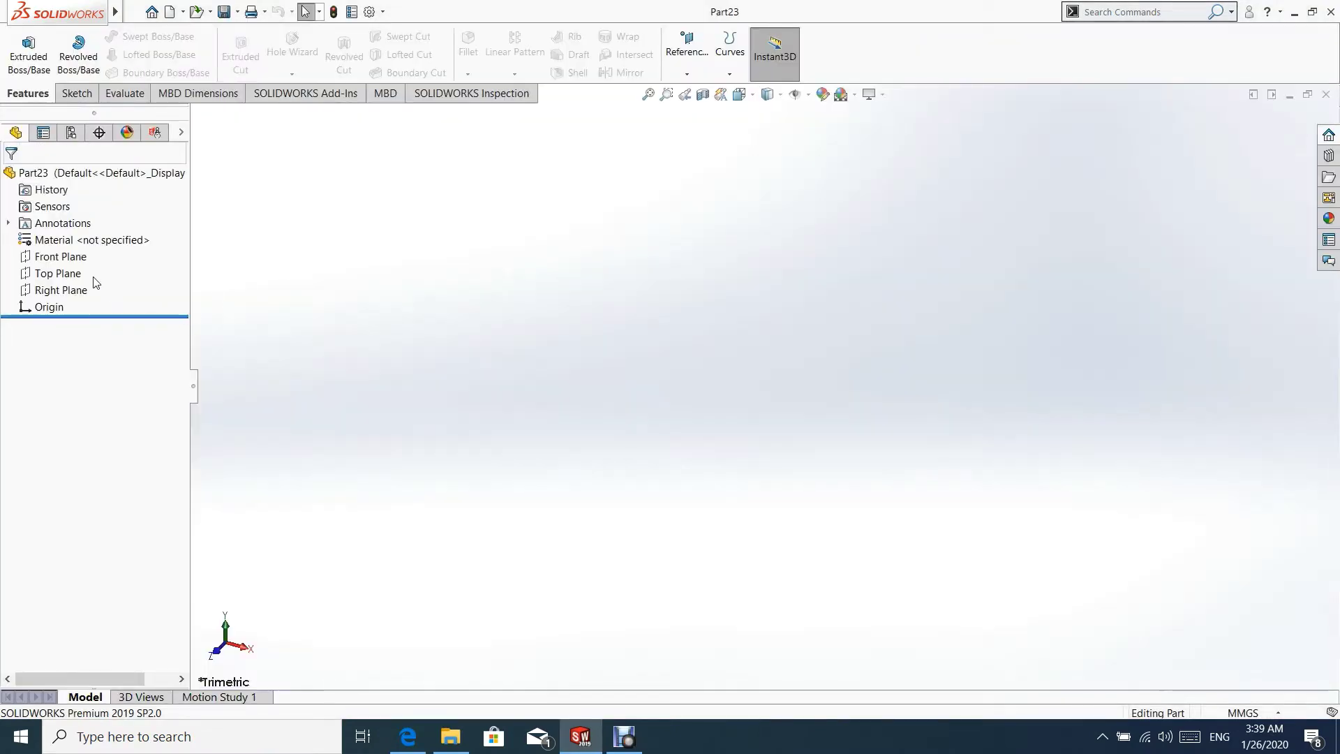
- Start a sketch on the Front Plane and draw a horizontal centerline about 185 mm long through the origin
{"action": "left_click", "coordinate": [79, 259]}
{"action": "left_click", "coordinate": [127, 235]}
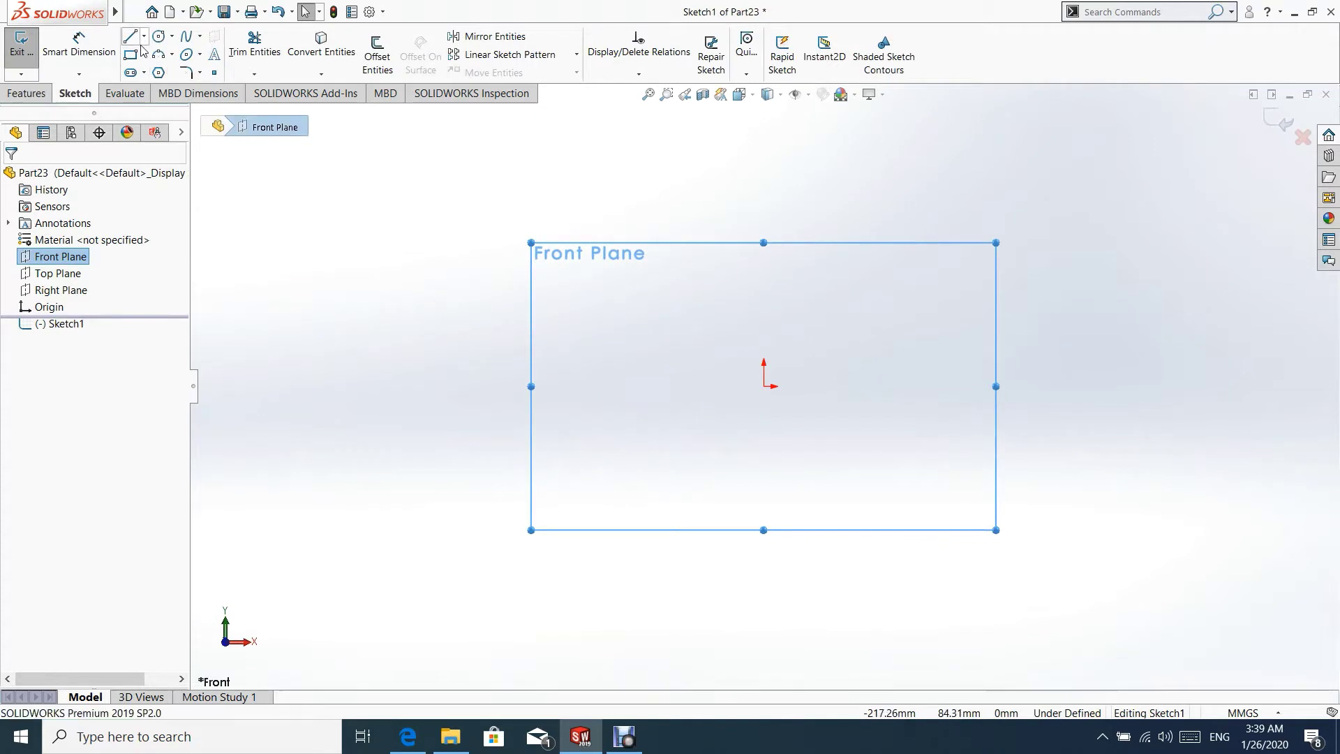
{"action": "left_click", "coordinate": [144, 35]}
{"action": "left_click", "coordinate": [164, 69]}
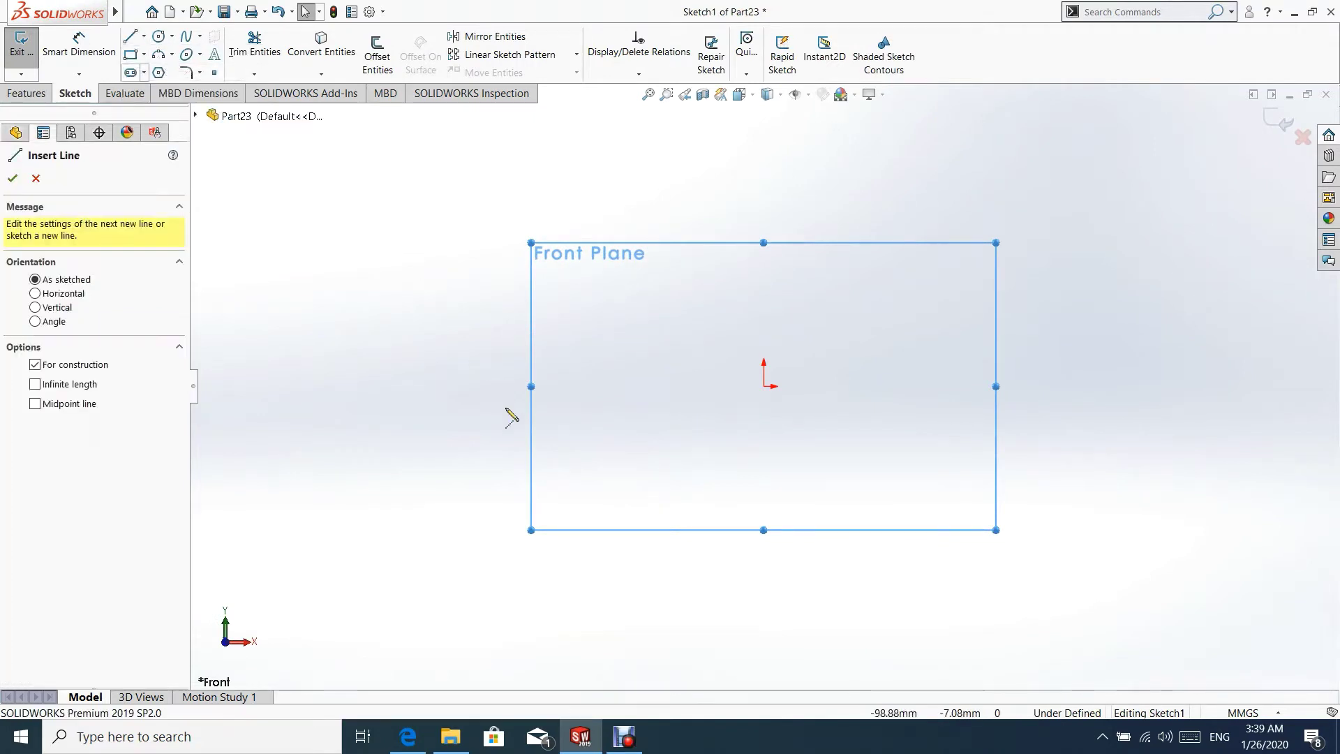
{"action": "left_click", "coordinate": [492, 386]}
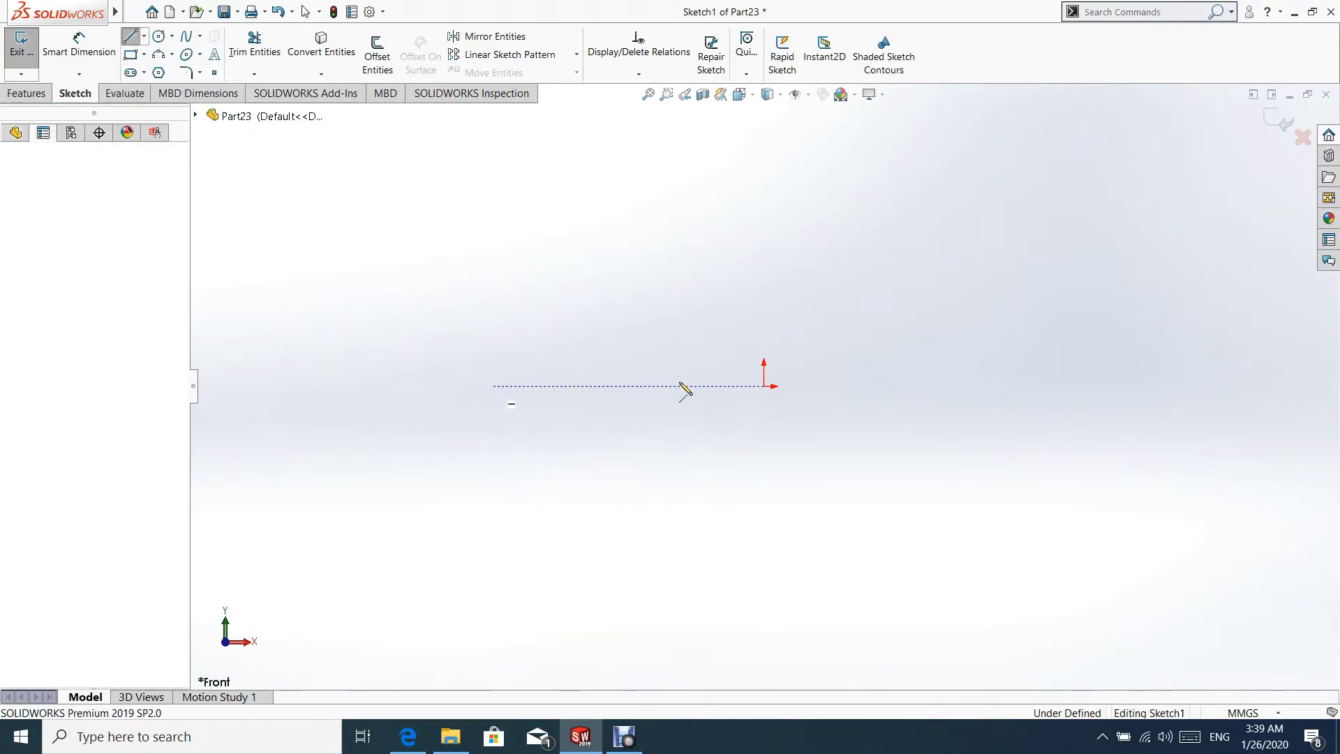
{"action": "left_click", "coordinate": [975, 386]}
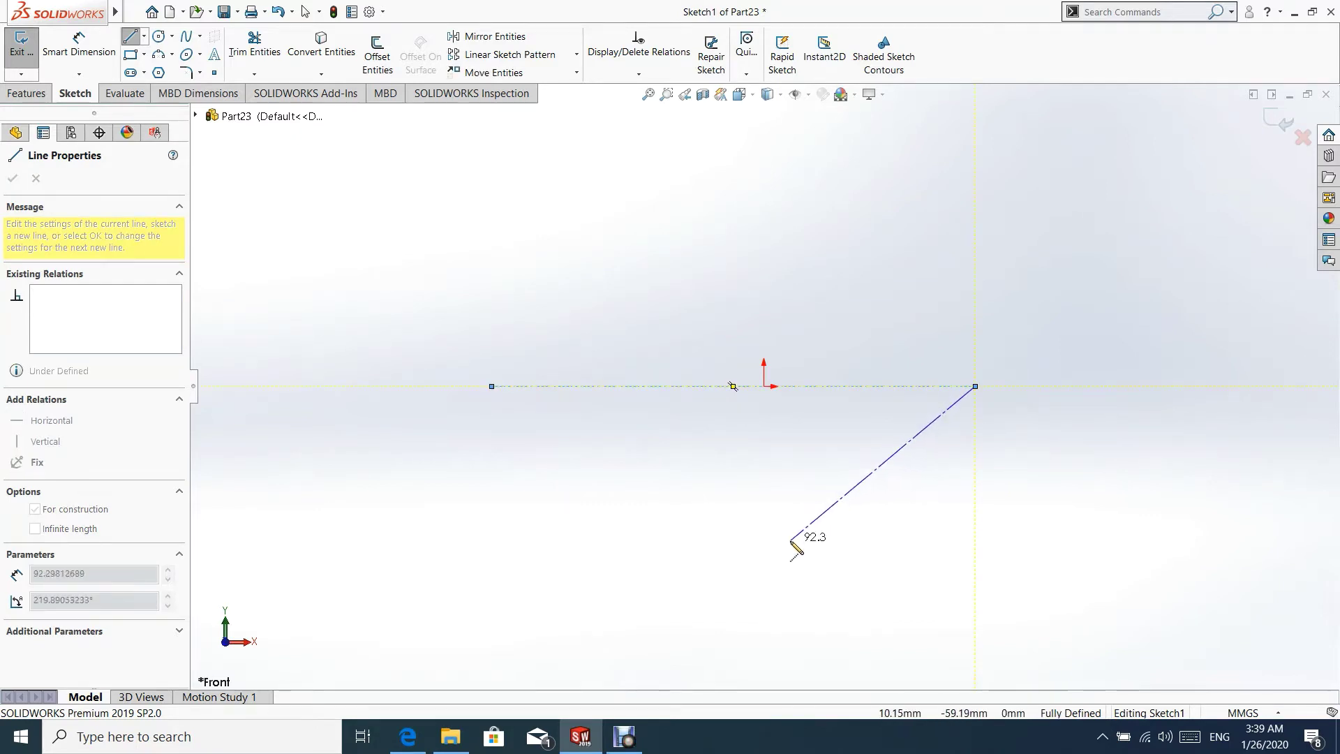
{"action": "key", "text": "Escape"}
{"action": "key", "text": "Escape"}
- Constrain the centerline's midpoint to the origin
{"action": "right_click", "coordinate": [795, 388]}
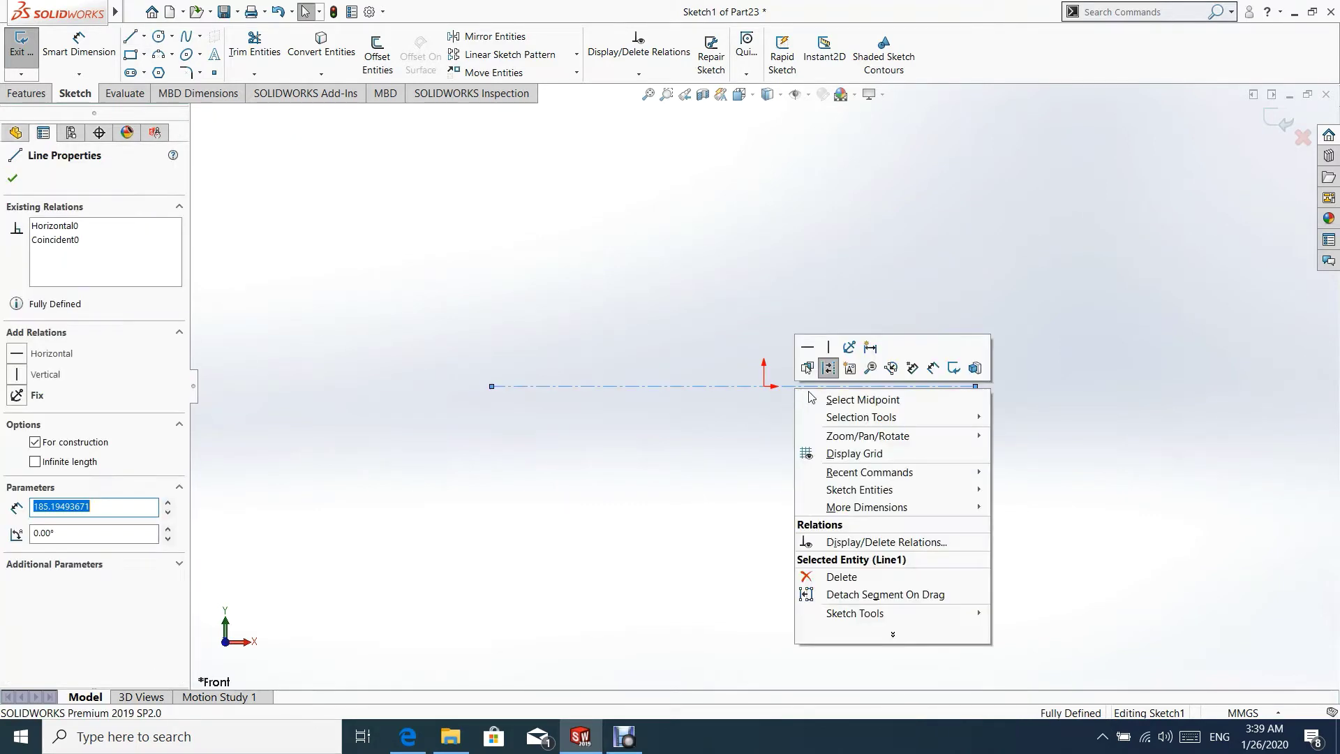
{"action": "left_click", "coordinate": [827, 398]}
{"action": "left_click", "coordinate": [765, 388], "text": "ctrl"}
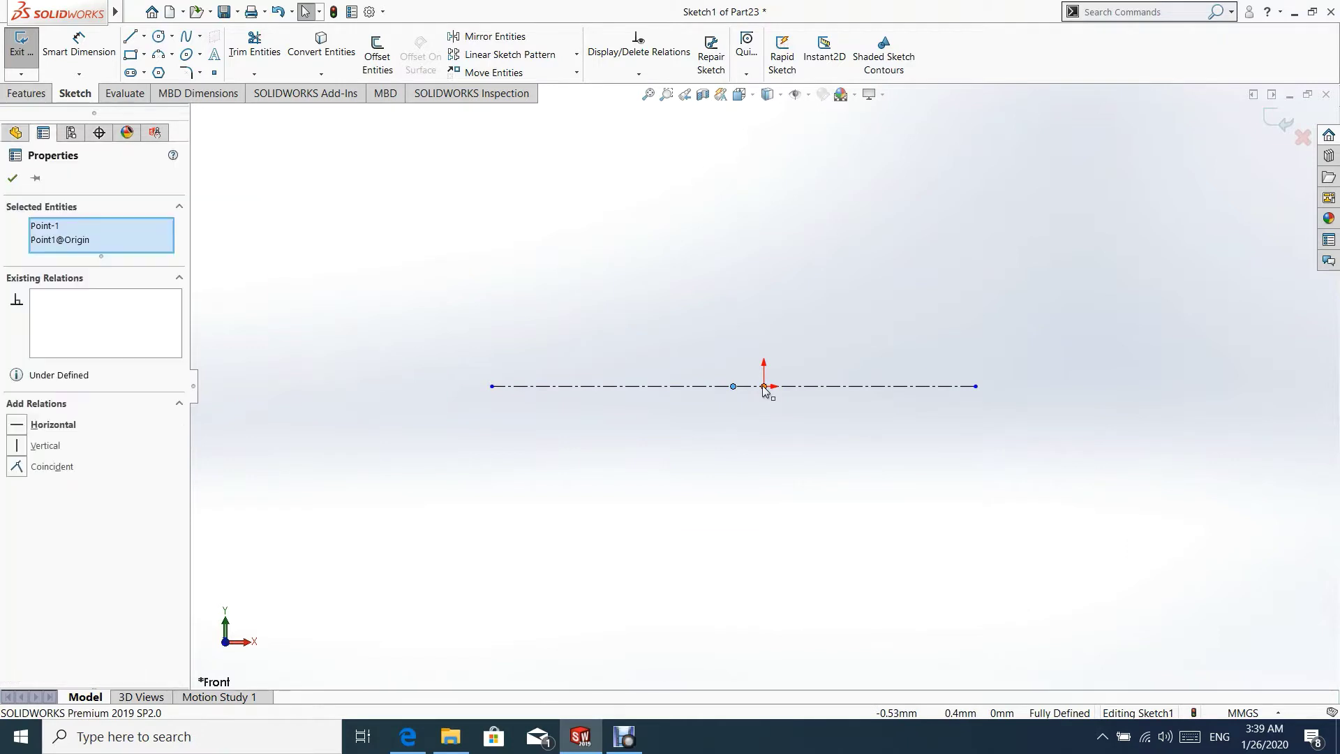
{"action": "left_click", "coordinate": [814, 341]}
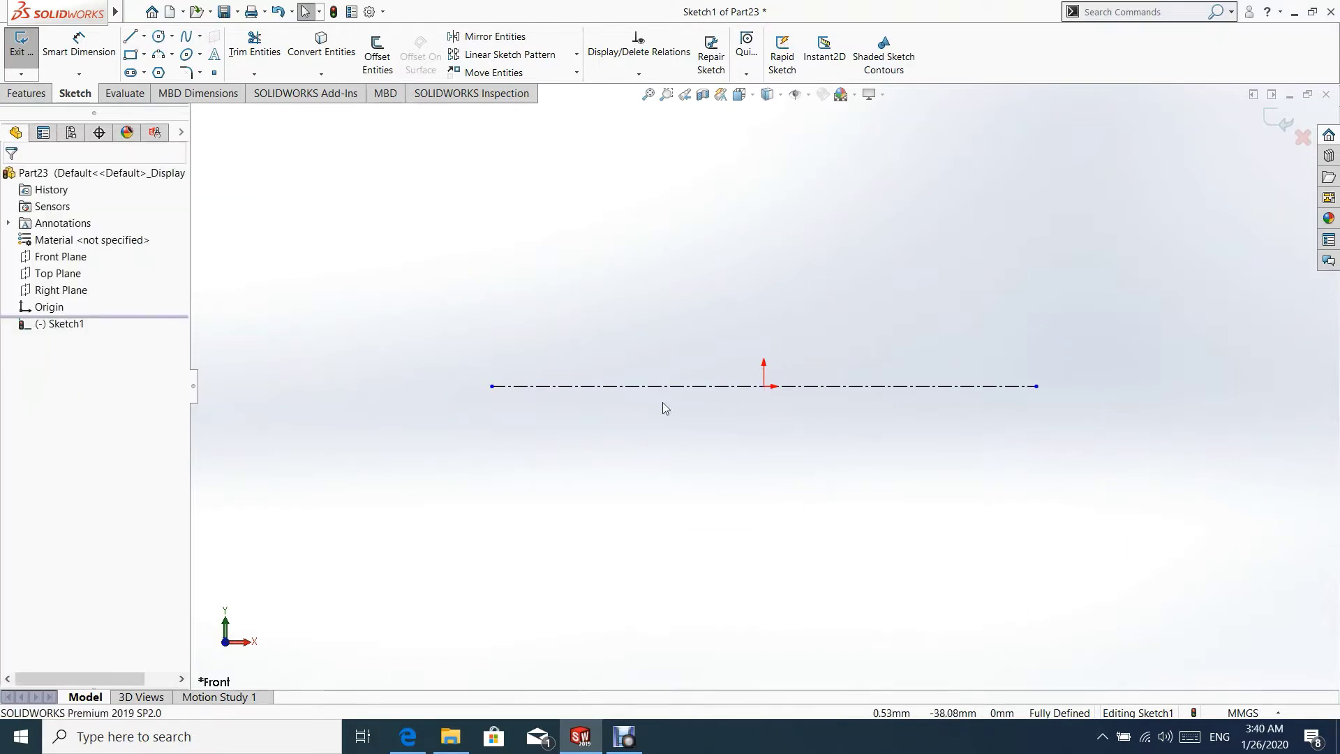
- Sketch a closed profile on the centerline, about 122 mm wide and 53 mm high, with raised ends stepping down twice to a central recess
{"action": "left_click", "coordinate": [130, 37]}
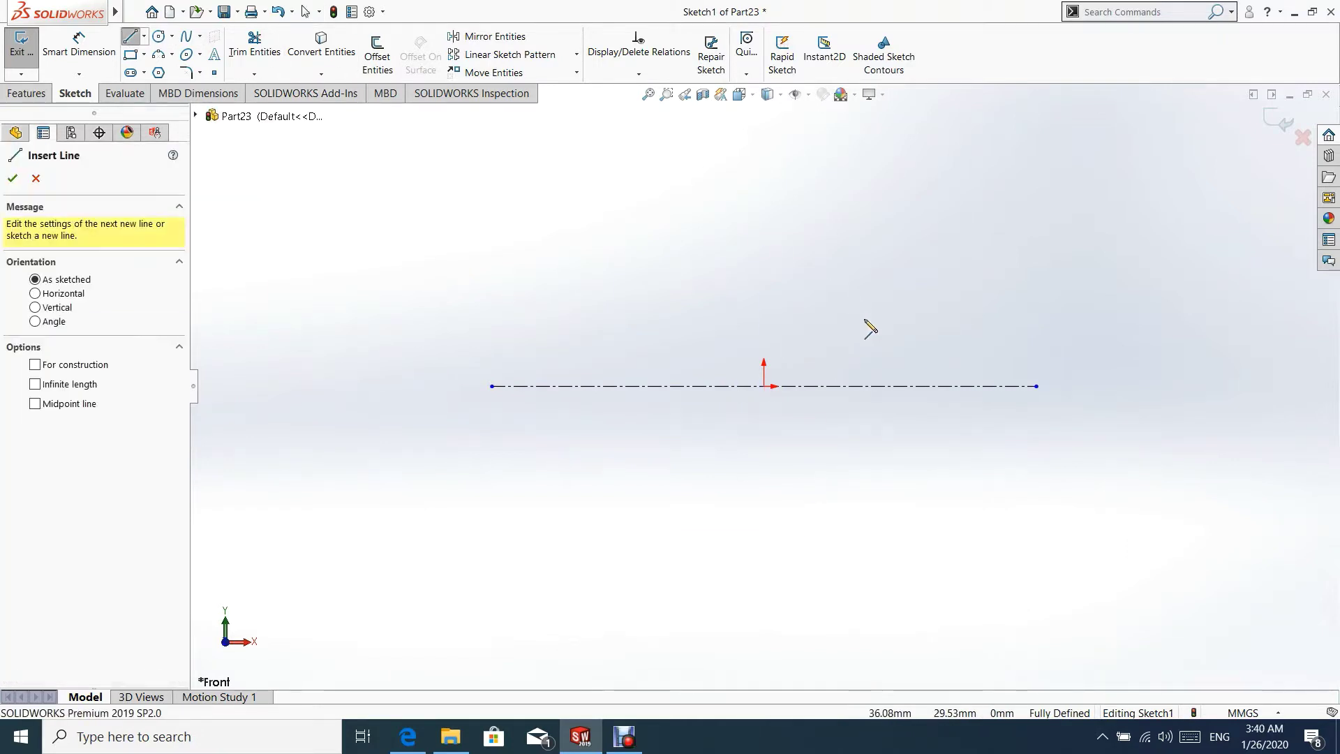
{"action": "left_click", "coordinate": [936, 386]}
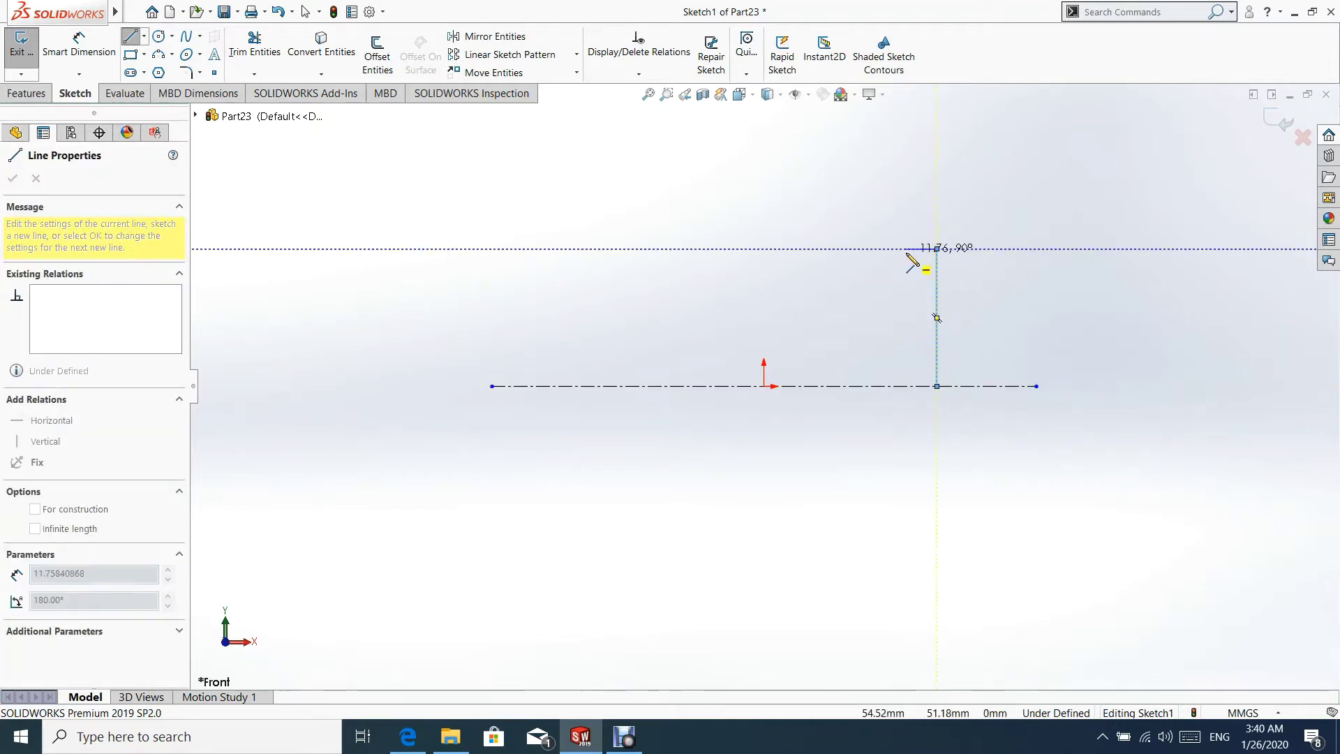
{"action": "left_click", "coordinate": [937, 248]}
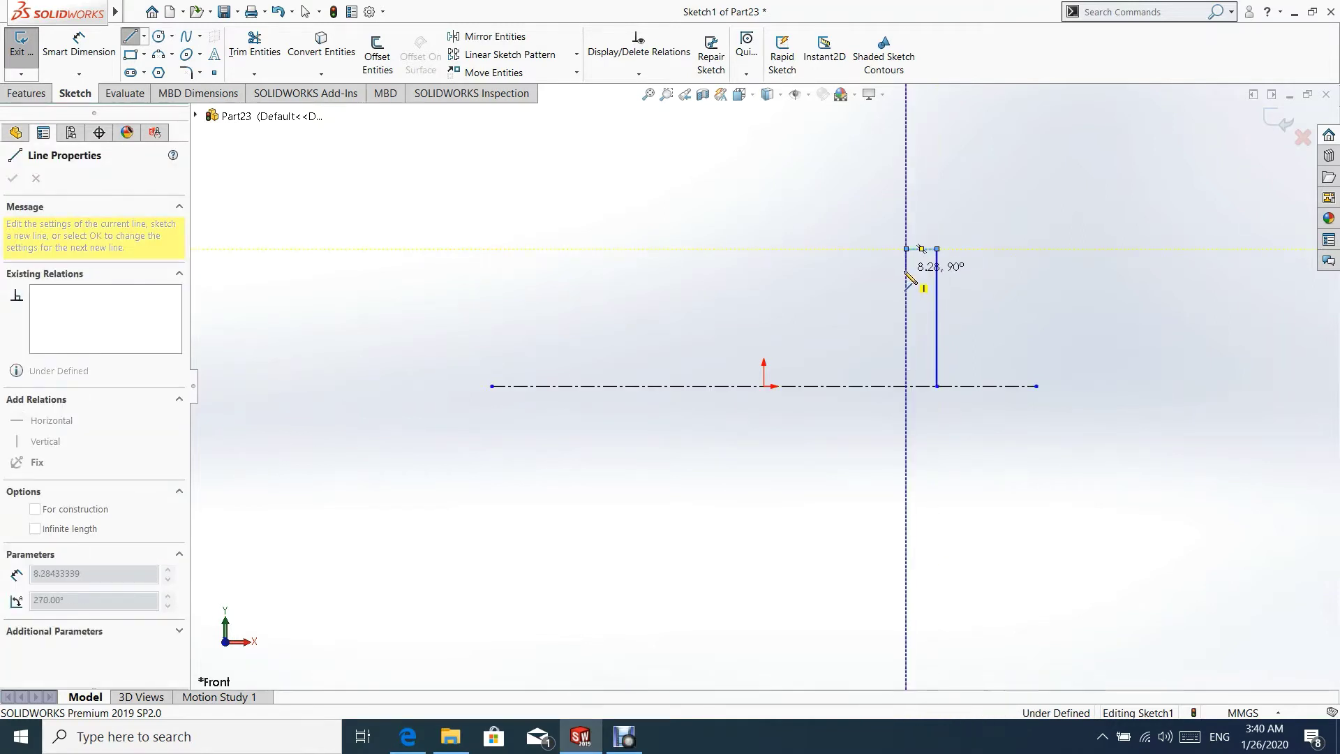
{"action": "left_click", "coordinate": [906, 270]}
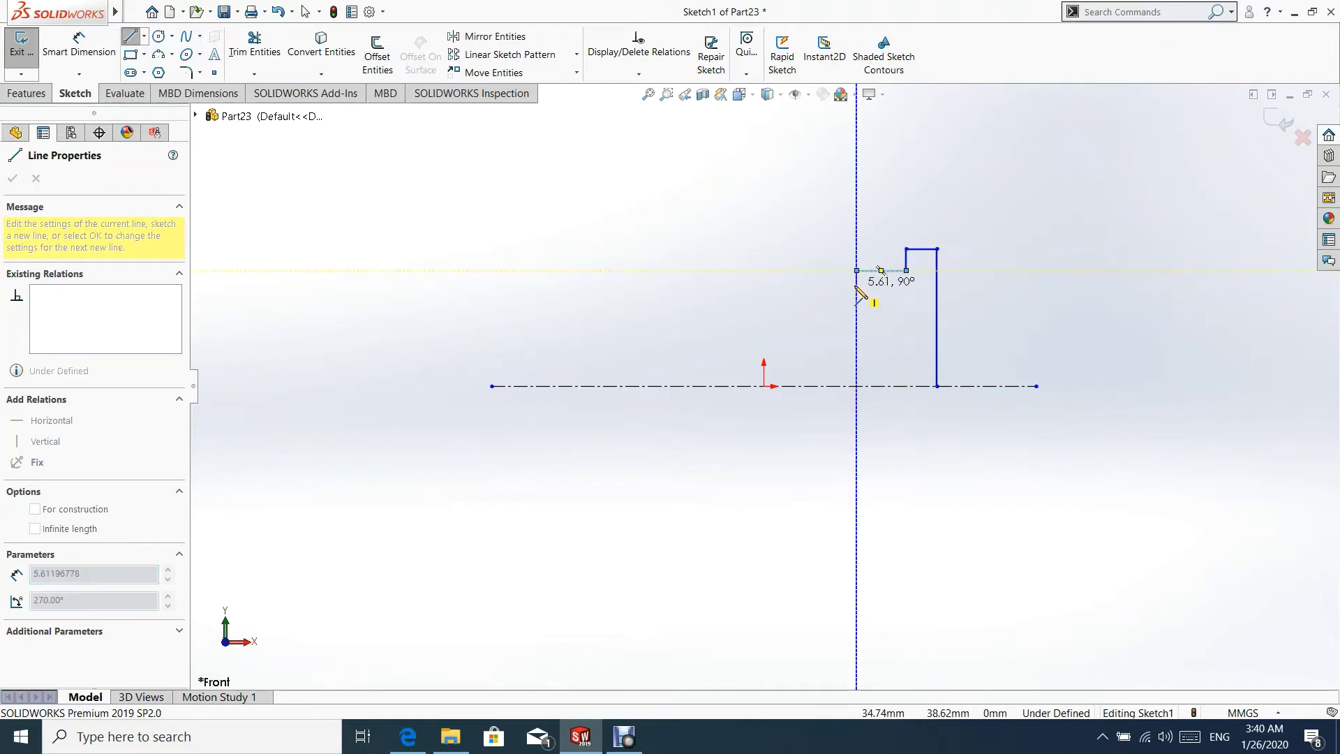
{"action": "left_click", "coordinate": [857, 270]}
{"action": "left_click", "coordinate": [857, 285]}
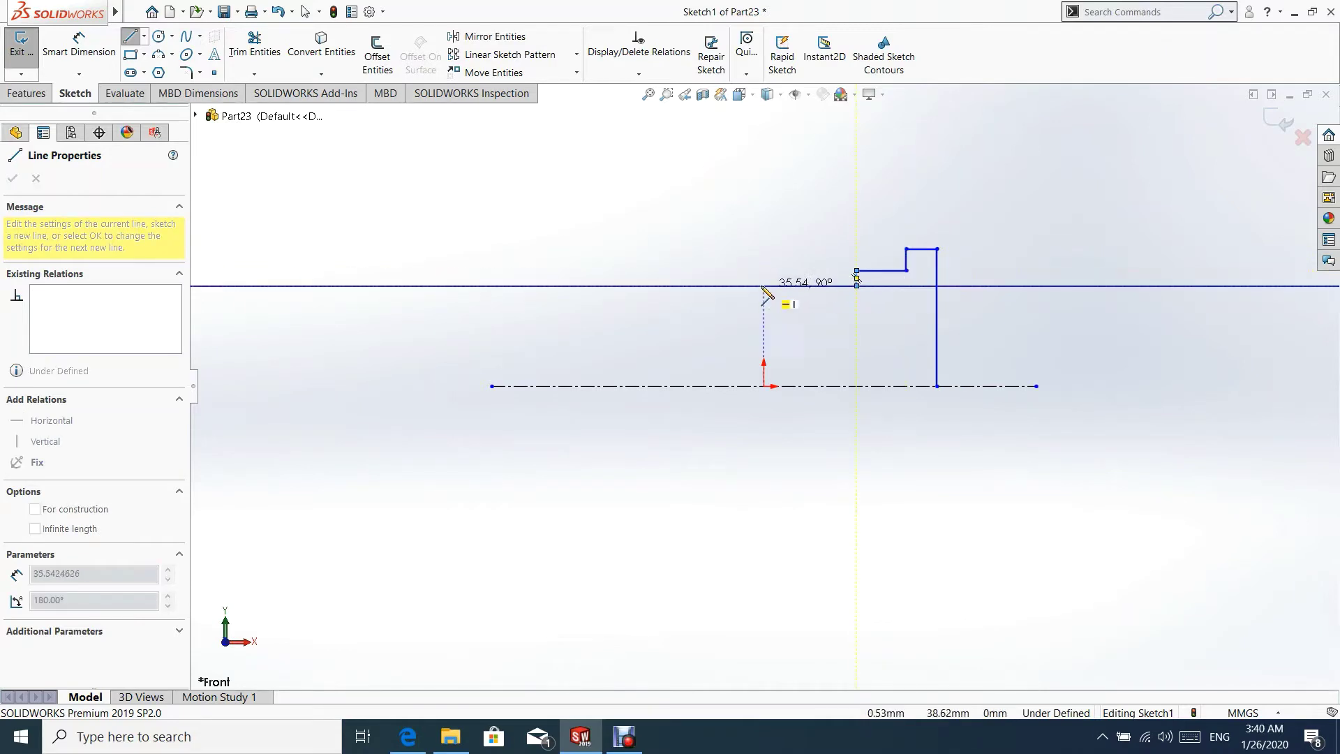
{"action": "left_click", "coordinate": [699, 286]}
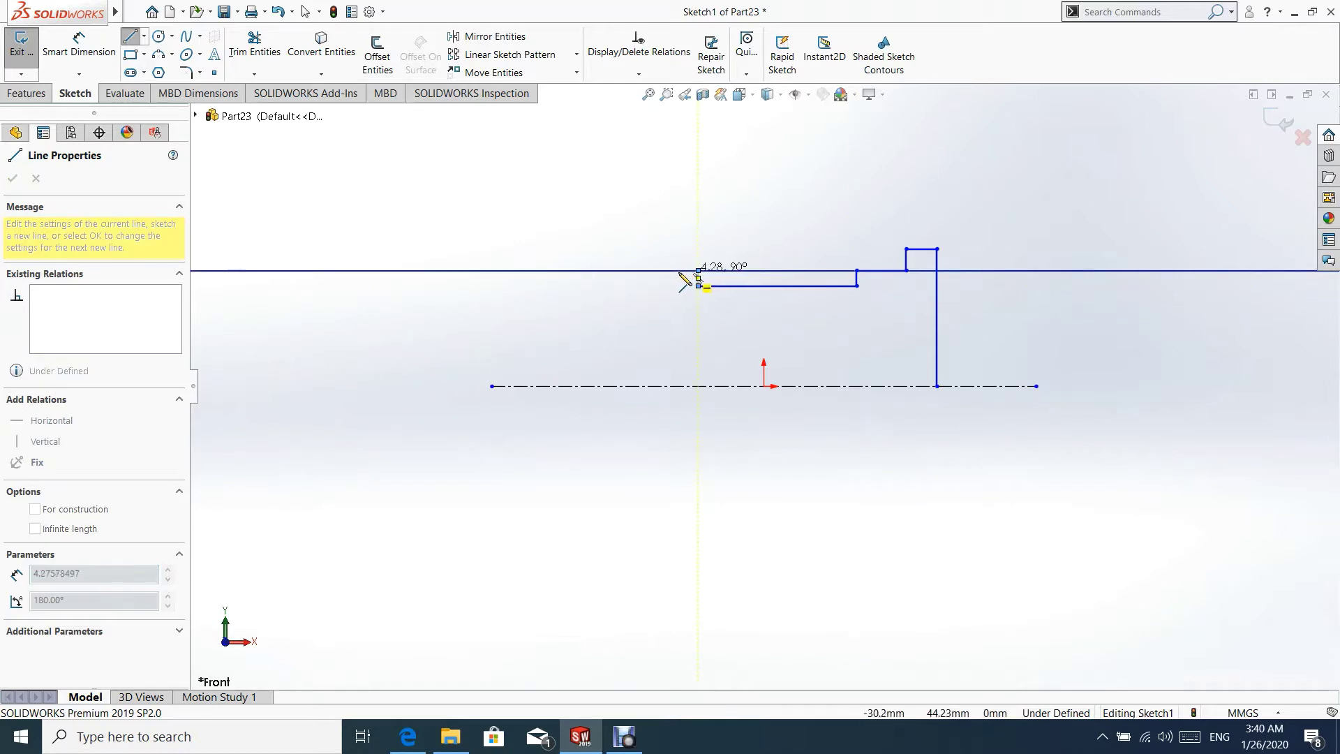
{"action": "left_click", "coordinate": [651, 270]}
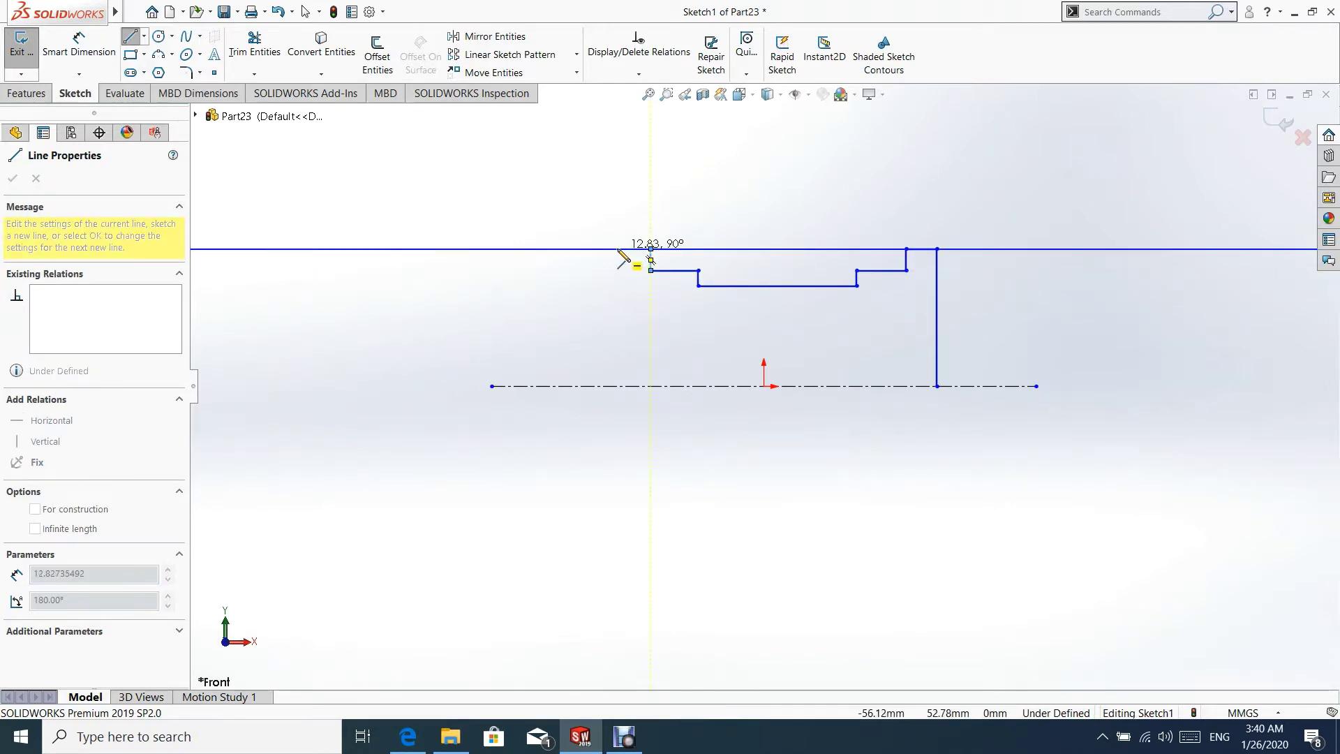
{"action": "left_click", "coordinate": [617, 249]}
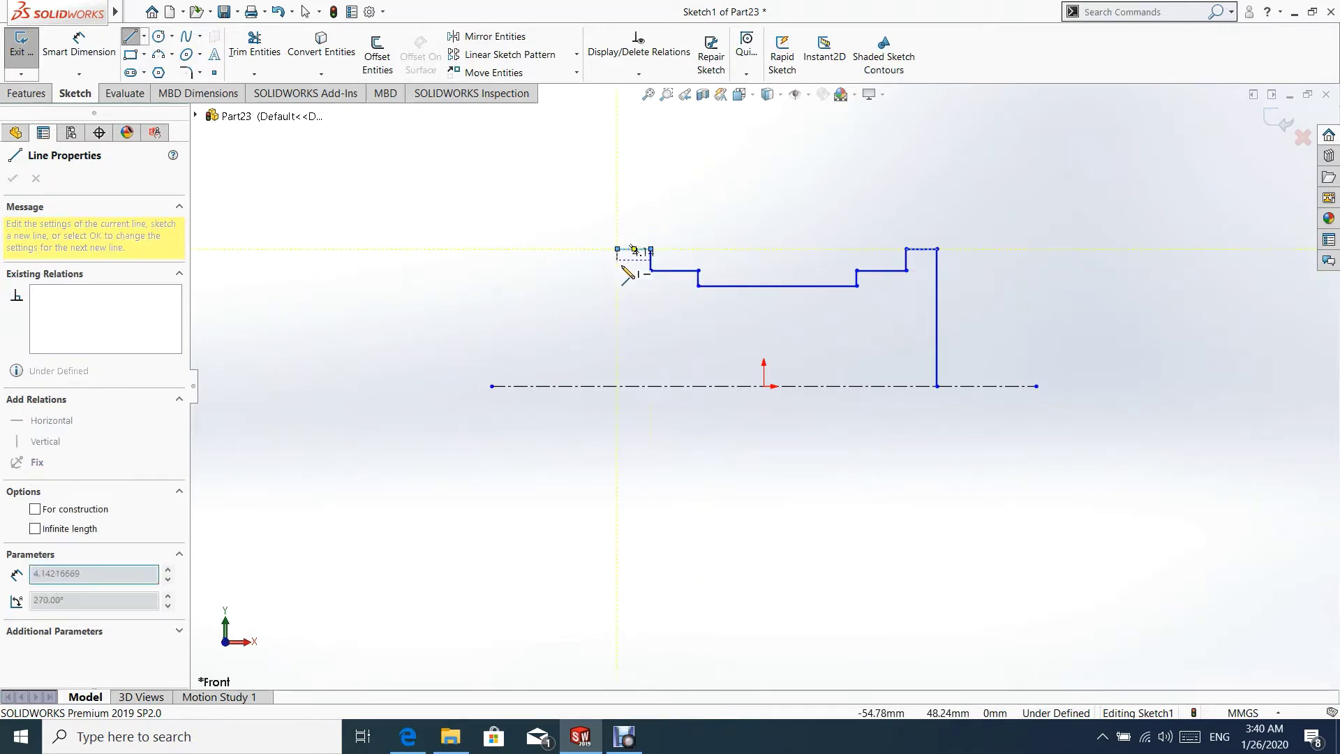
{"action": "left_click", "coordinate": [617, 386]}
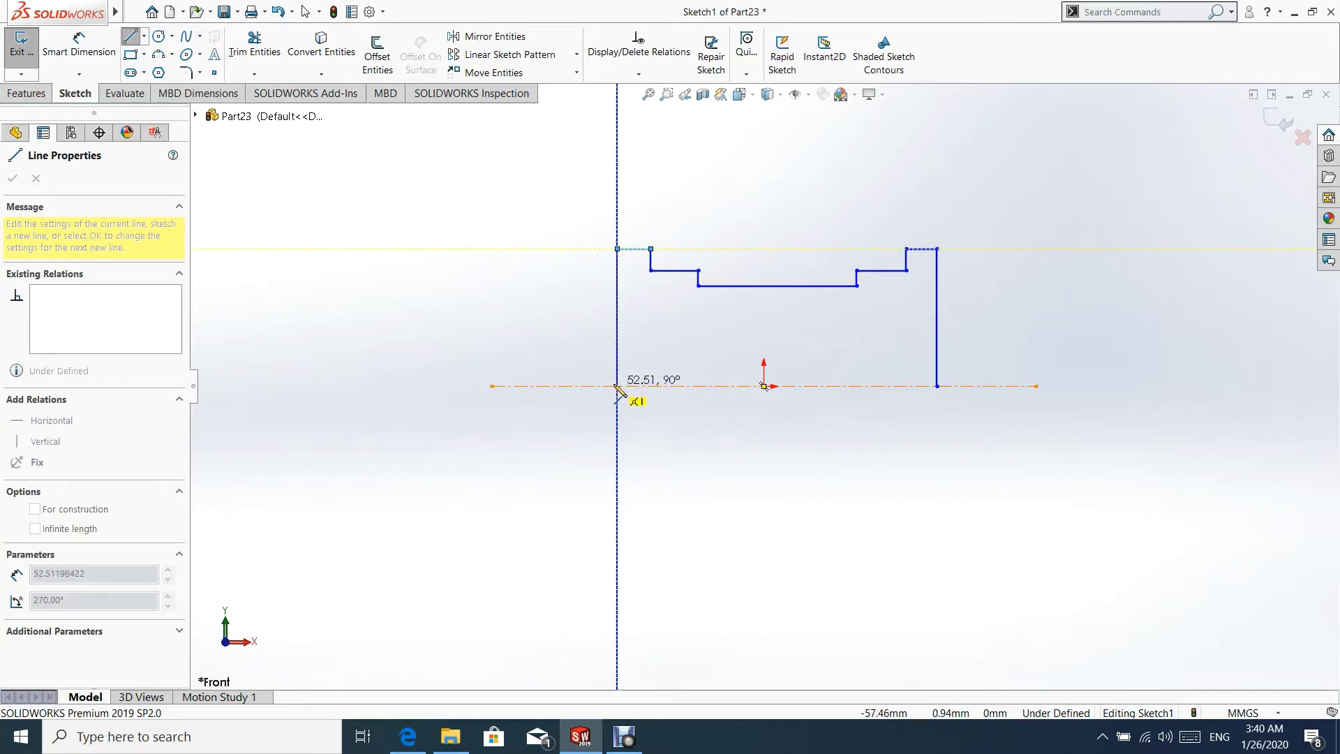
{"action": "left_click", "coordinate": [937, 387]}
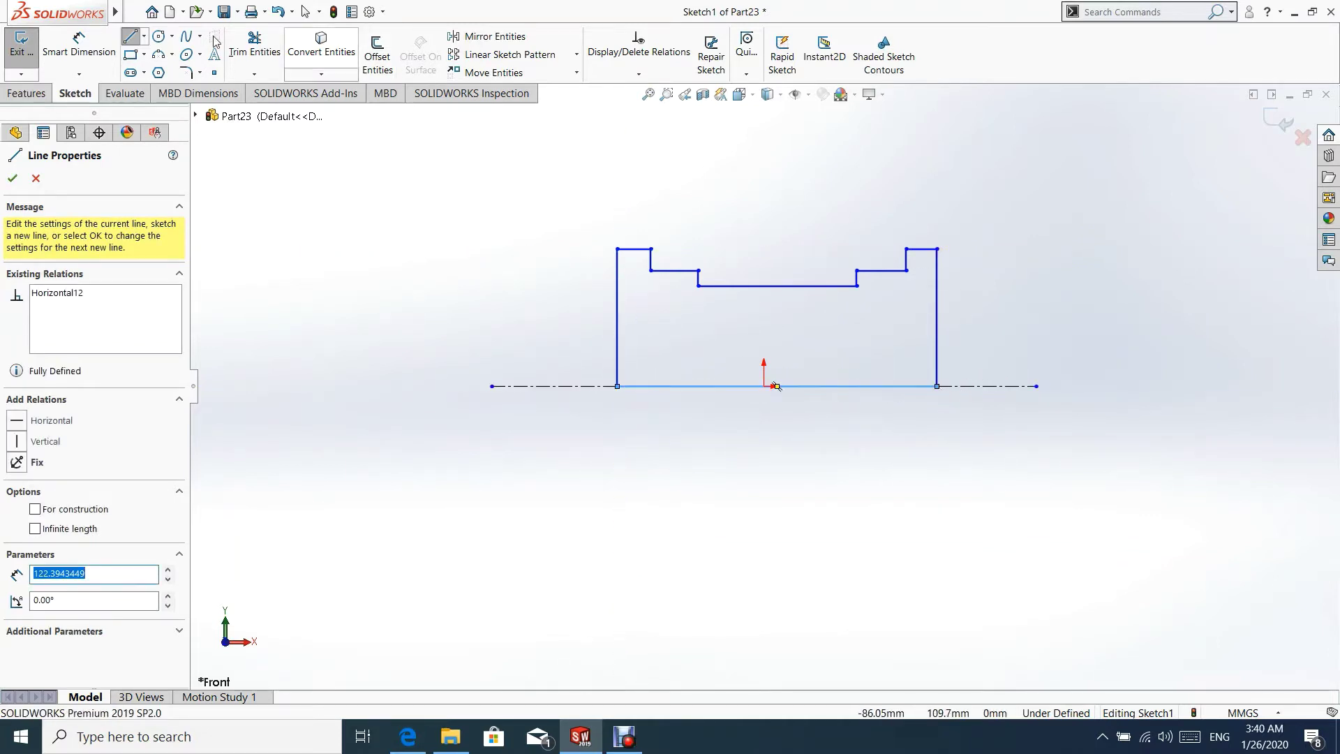
- Draw a horizontal line across the profile between its two vertical sides, just below the central recess
{"action": "left_click", "coordinate": [130, 36]}
{"action": "left_click", "coordinate": [130, 37]}
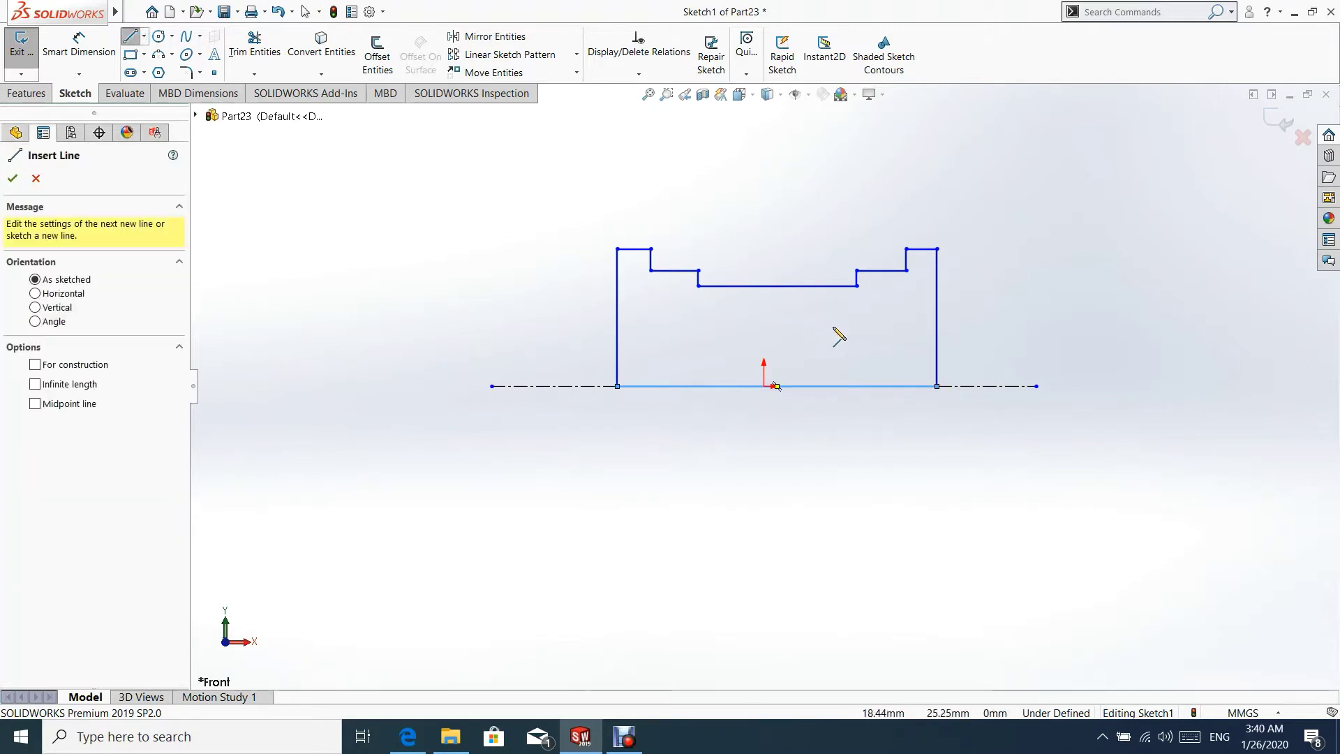
{"action": "left_click", "coordinate": [937, 300]}
{"action": "left_click", "coordinate": [617, 300]}
{"action": "key", "text": "Escape"}
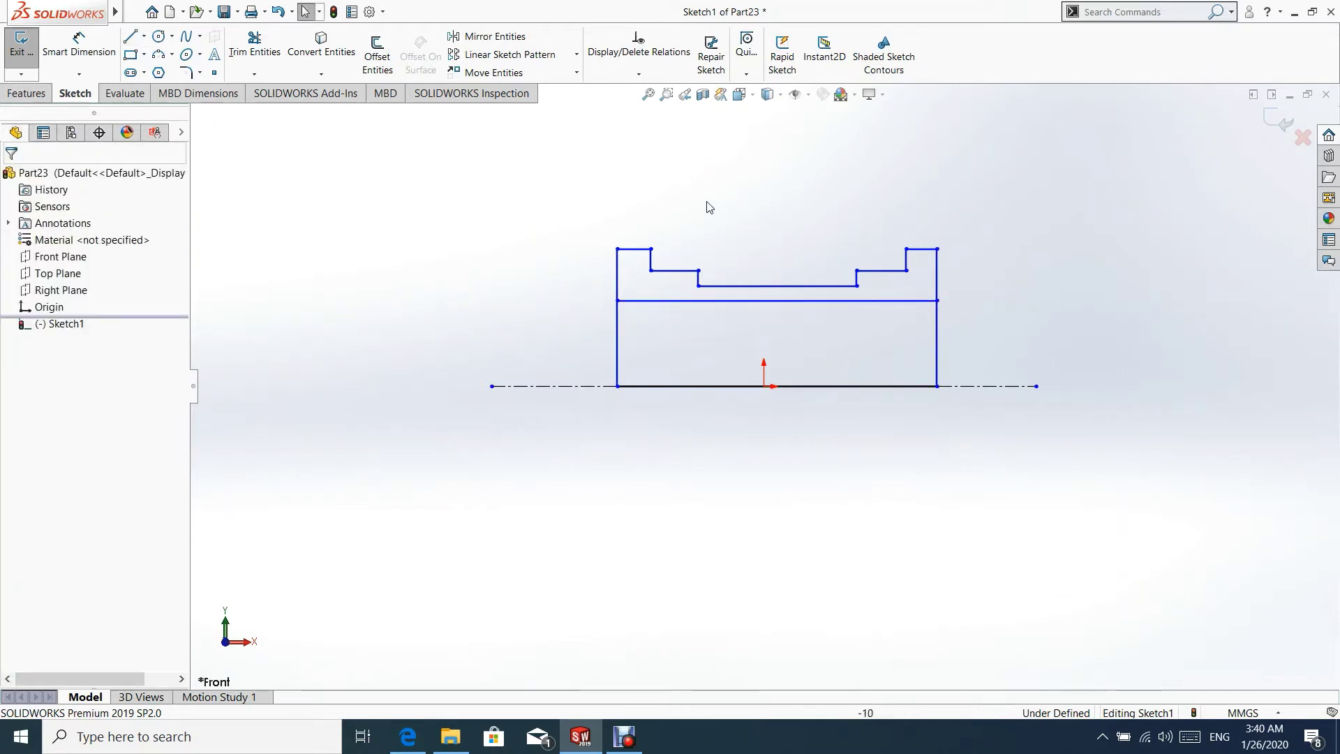
- Dimension the right flange's top edge to the centerline as a 64 mm diameter and place the dimension beside the profile
{"action": "left_click", "coordinate": [88, 63]}
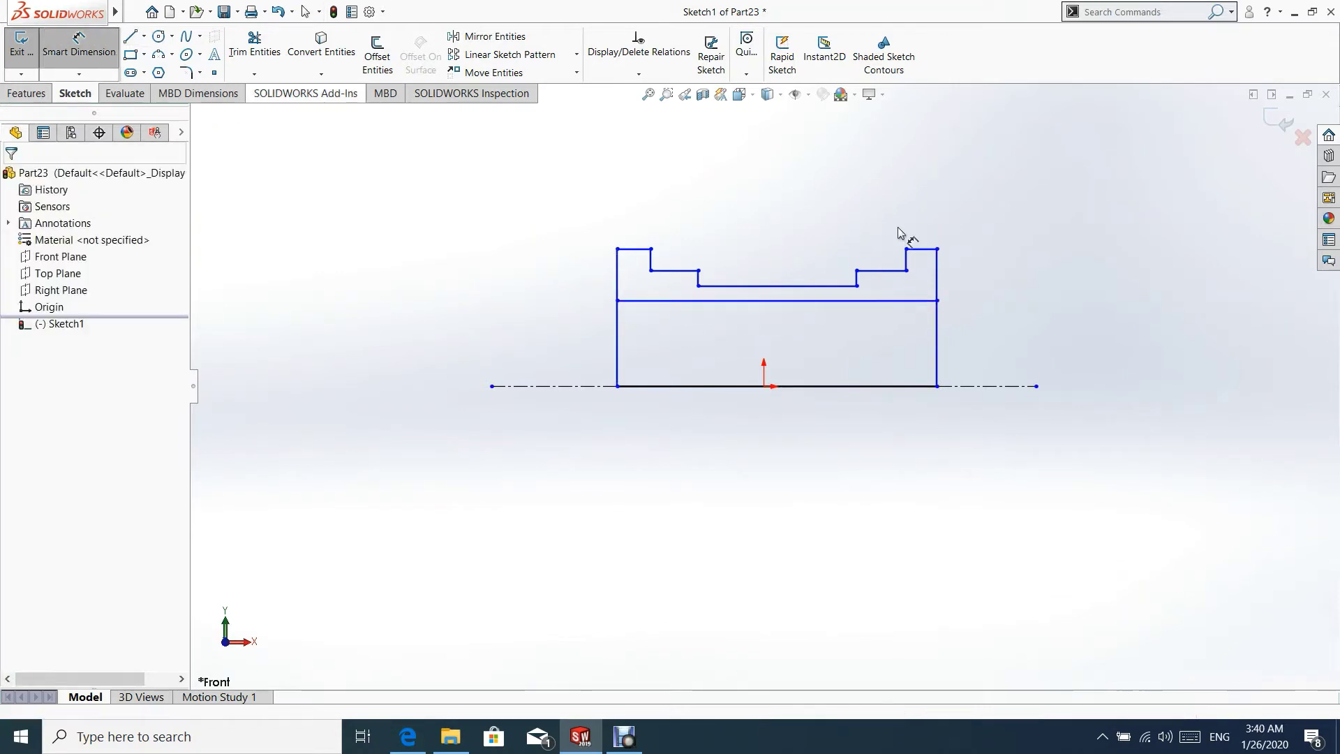
{"action": "left_click", "coordinate": [924, 250]}
{"action": "left_click", "coordinate": [1005, 386]}
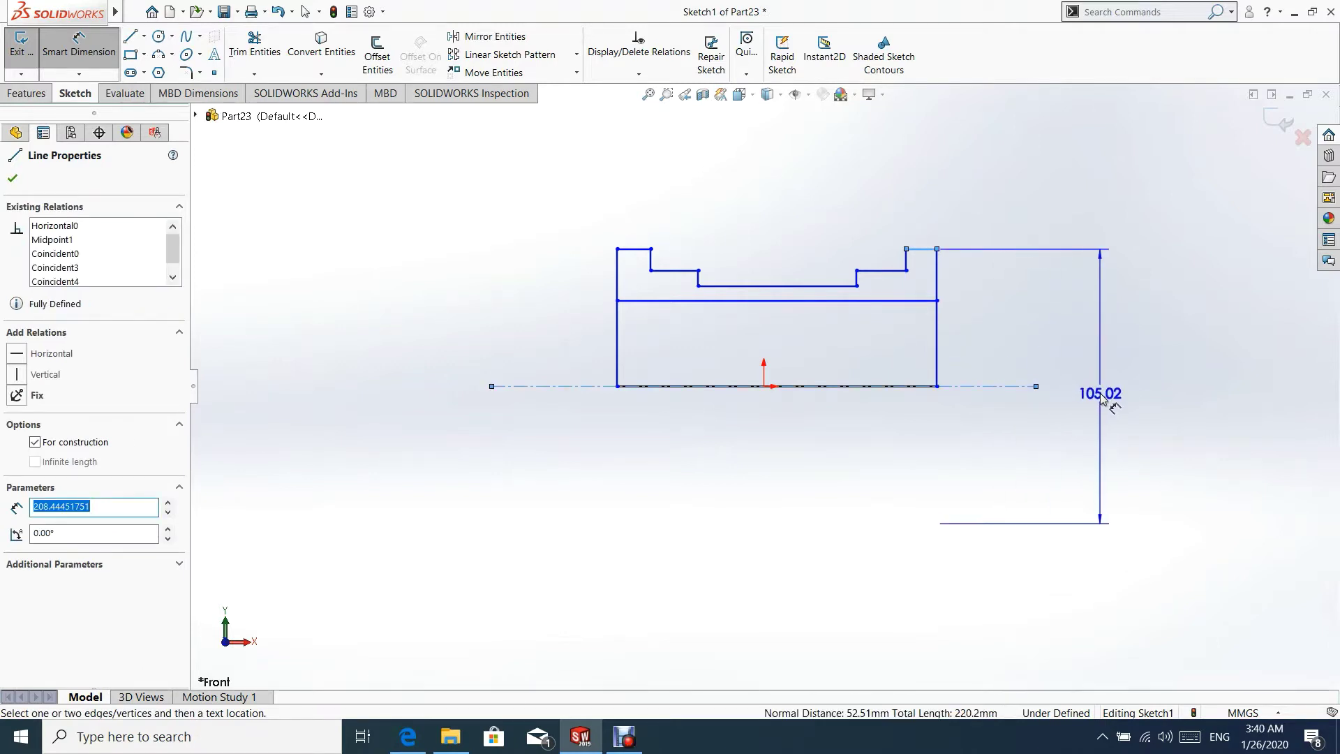
{"action": "left_click", "coordinate": [1101, 397]}
{"action": "type", "text": "64"}
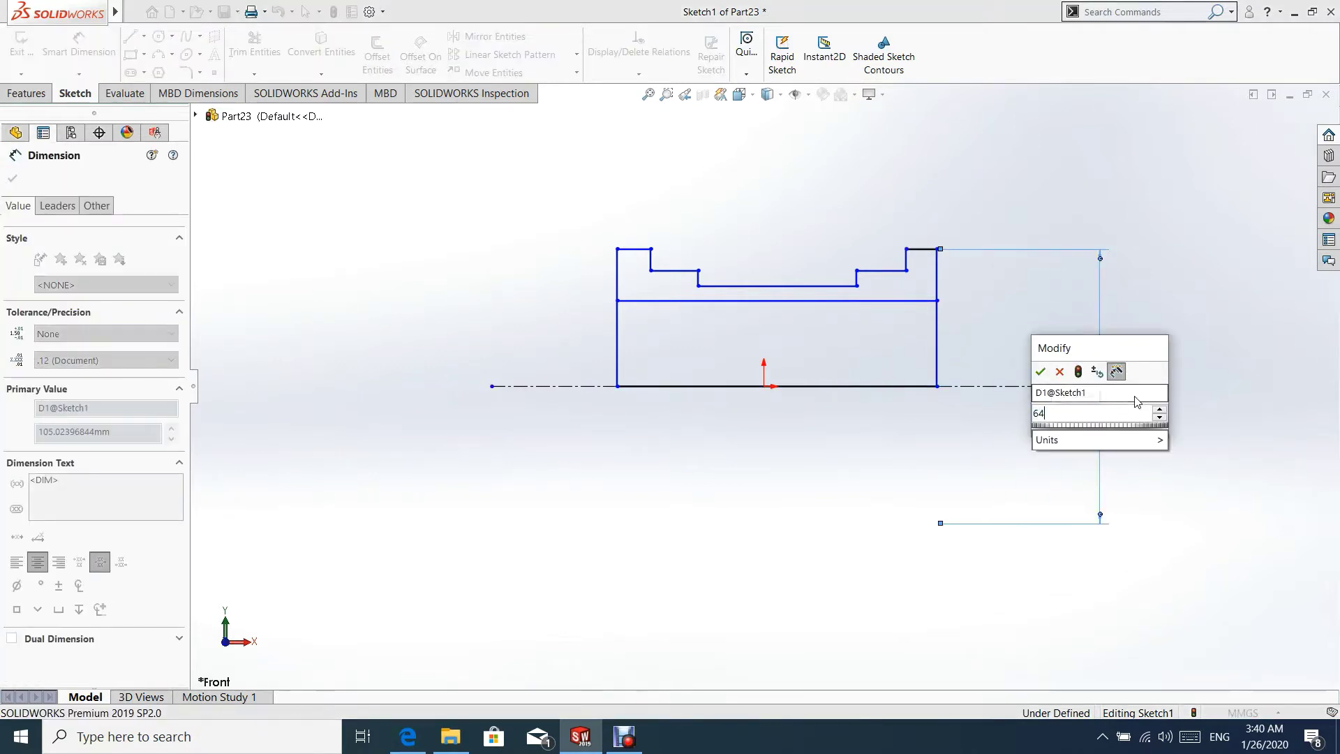
{"action": "key", "text": "Return"}
{"action": "left_click_drag", "start_coordinate": [1115, 393], "coordinate": [1145, 389]}
- Add diameter dimensions about the centerline of 48 mm for the right shoulder and 44 mm for the central recess
{"action": "left_click", "coordinate": [888, 273]}
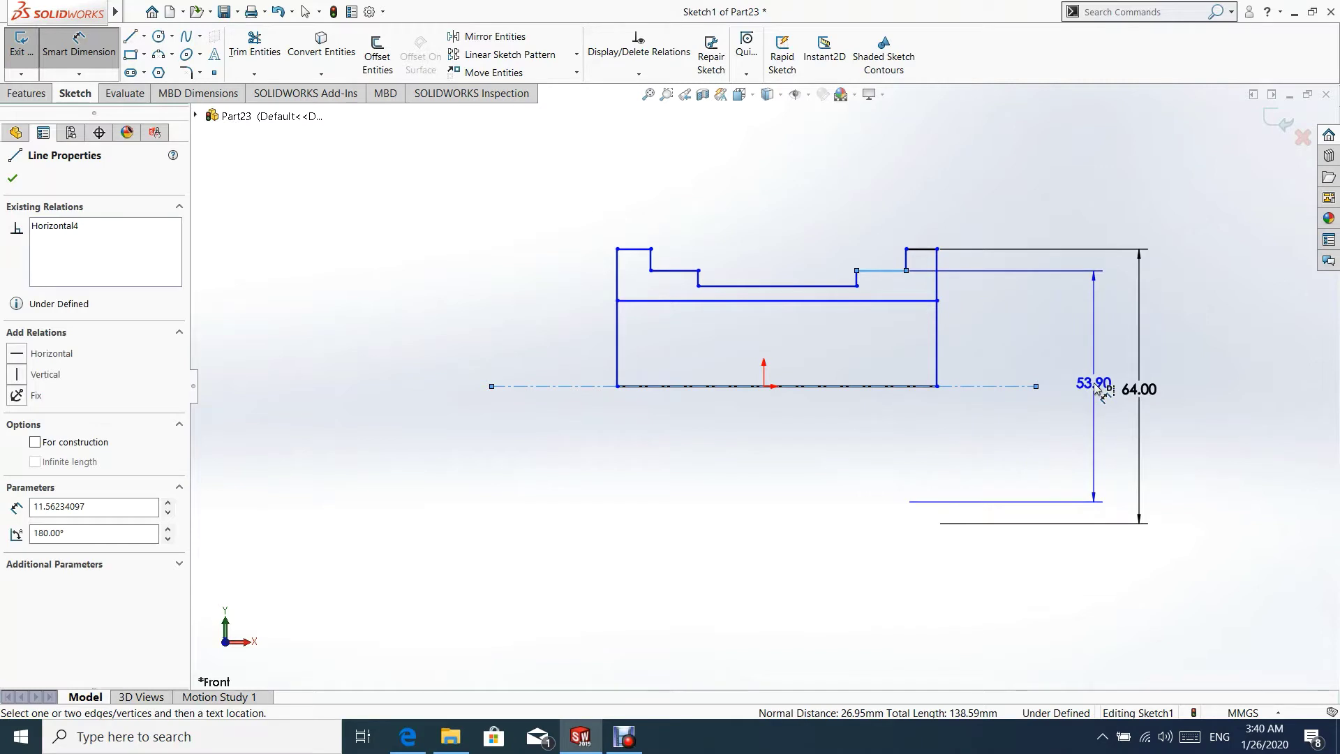
{"action": "left_click", "coordinate": [1096, 392]}
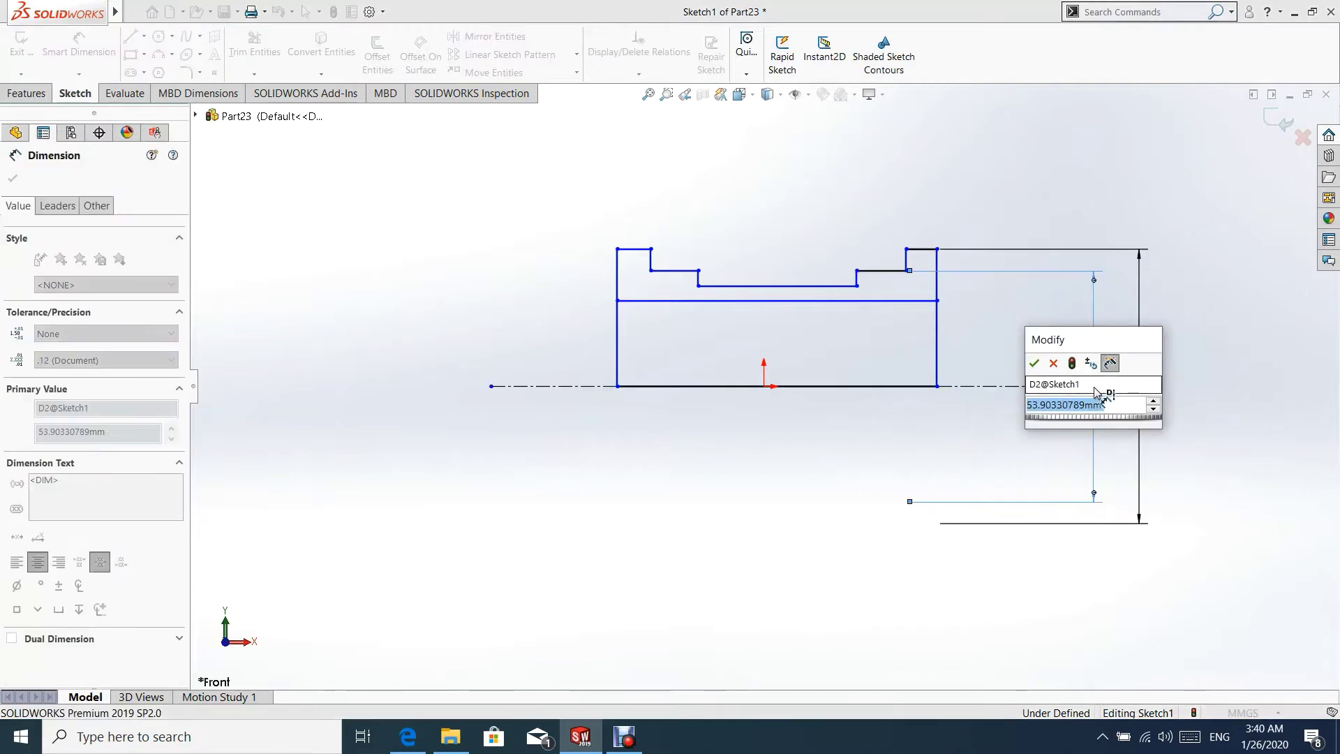
{"action": "type", "text": "48"}
{"action": "key", "text": "Return"}
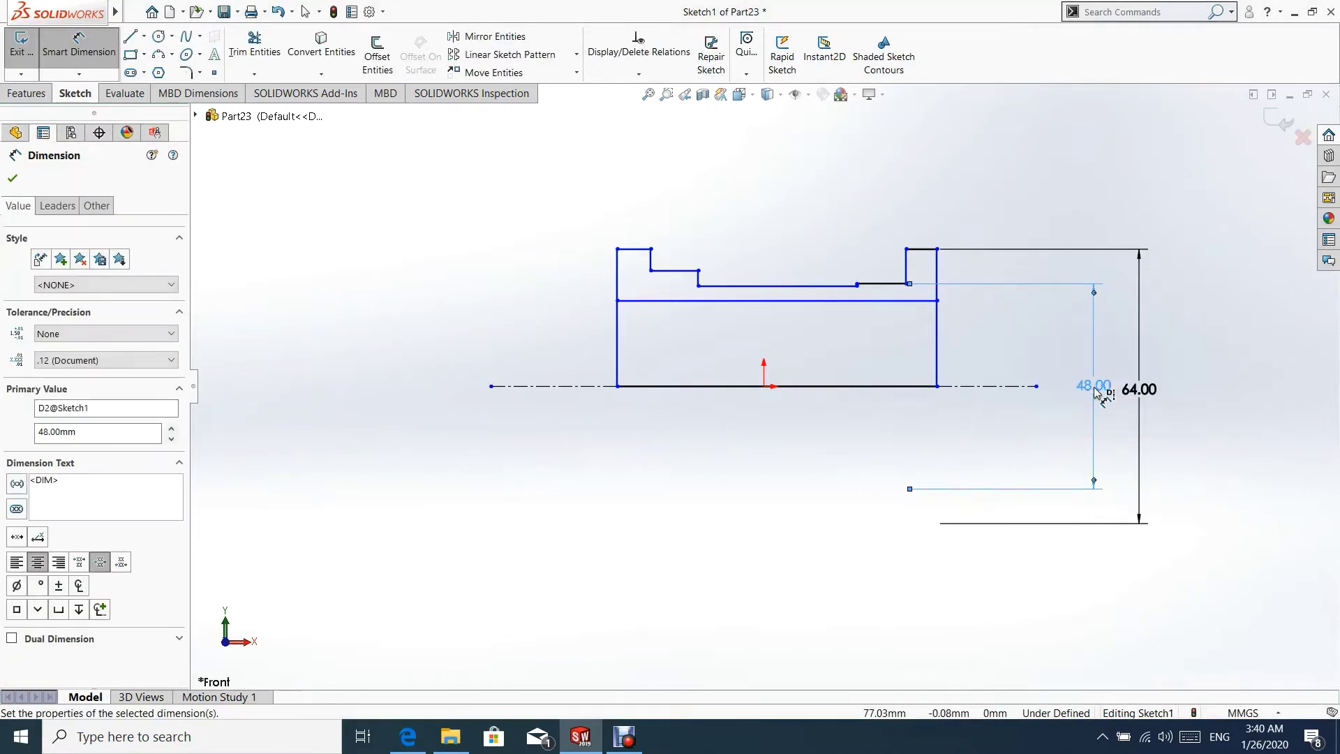
{"action": "left_click", "coordinate": [846, 286]}
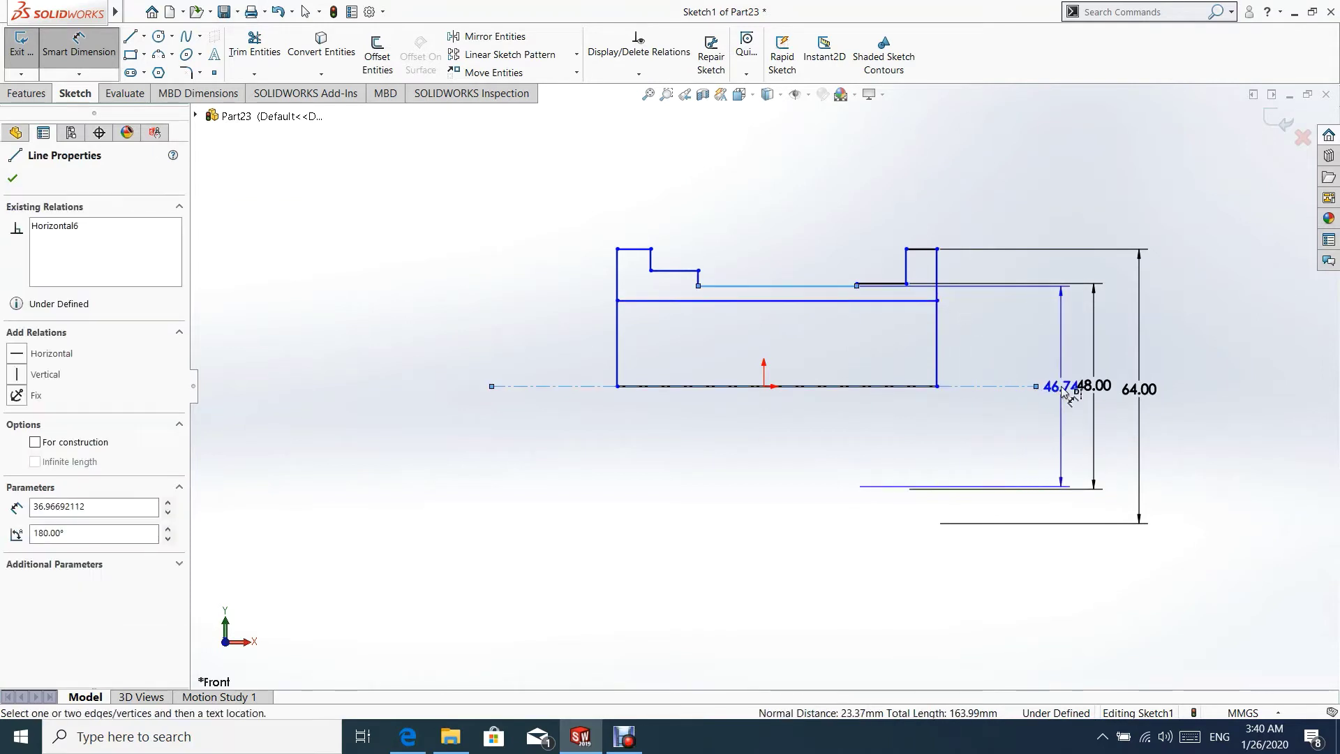
{"action": "left_click", "coordinate": [1057, 392]}
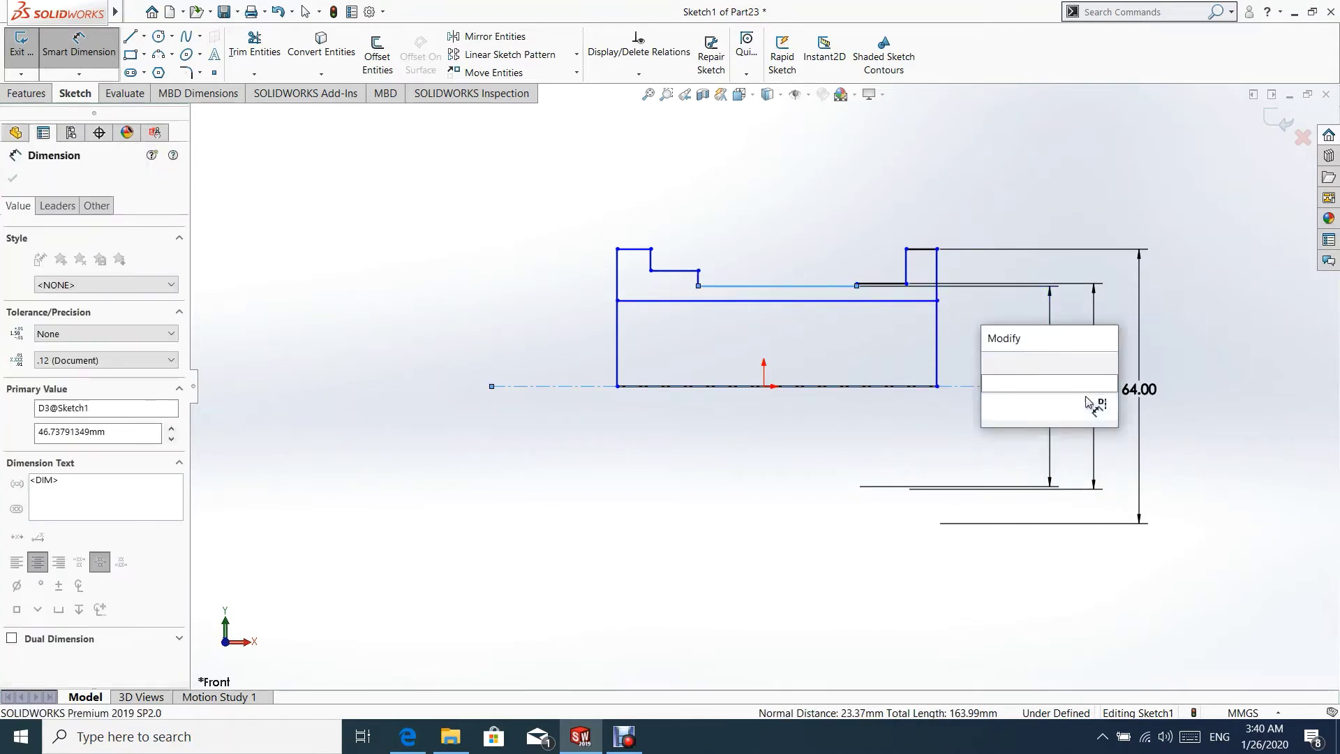
{"action": "type", "text": "44"}
{"action": "key", "text": "Return"}
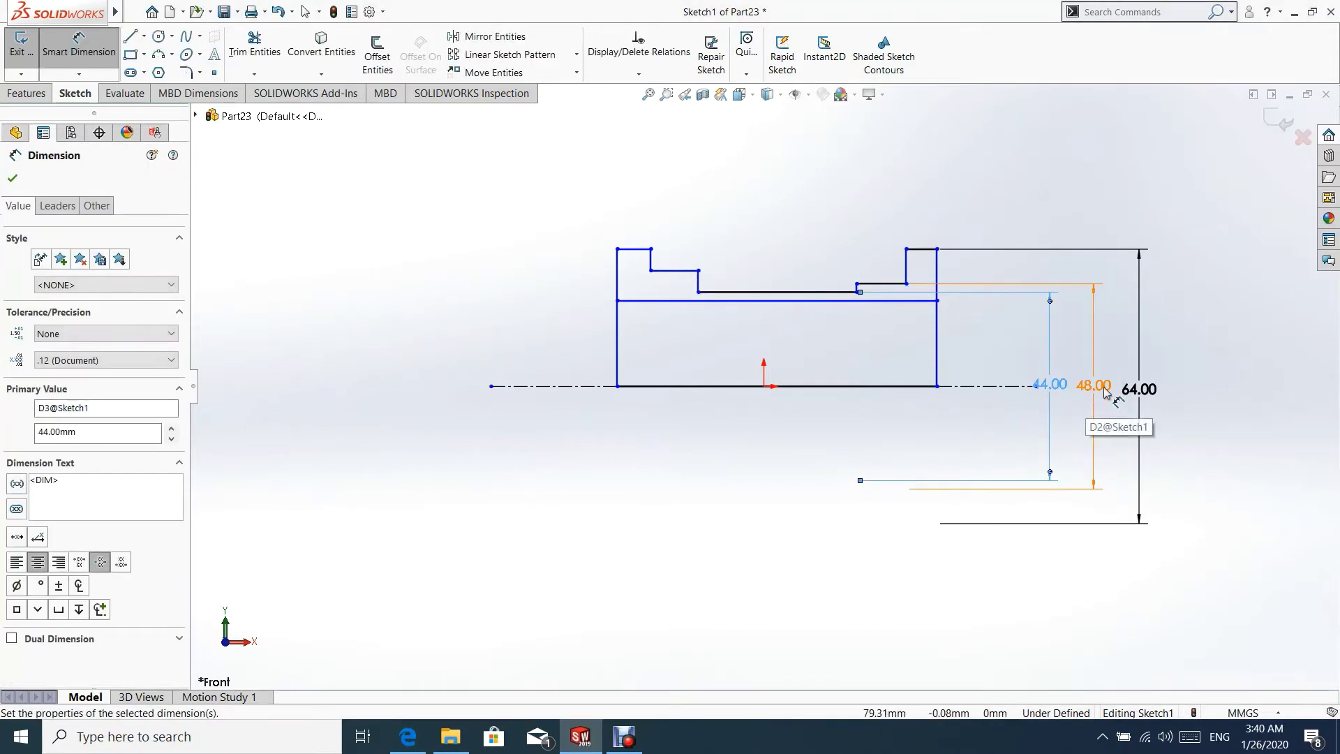
- Space out the three diameter dimensions beside the profile and finish dimensioning
{"action": "left_click_drag", "start_coordinate": [1139, 388], "coordinate": [1081, 383]}
{"action": "left_click", "coordinate": [1002, 192]}
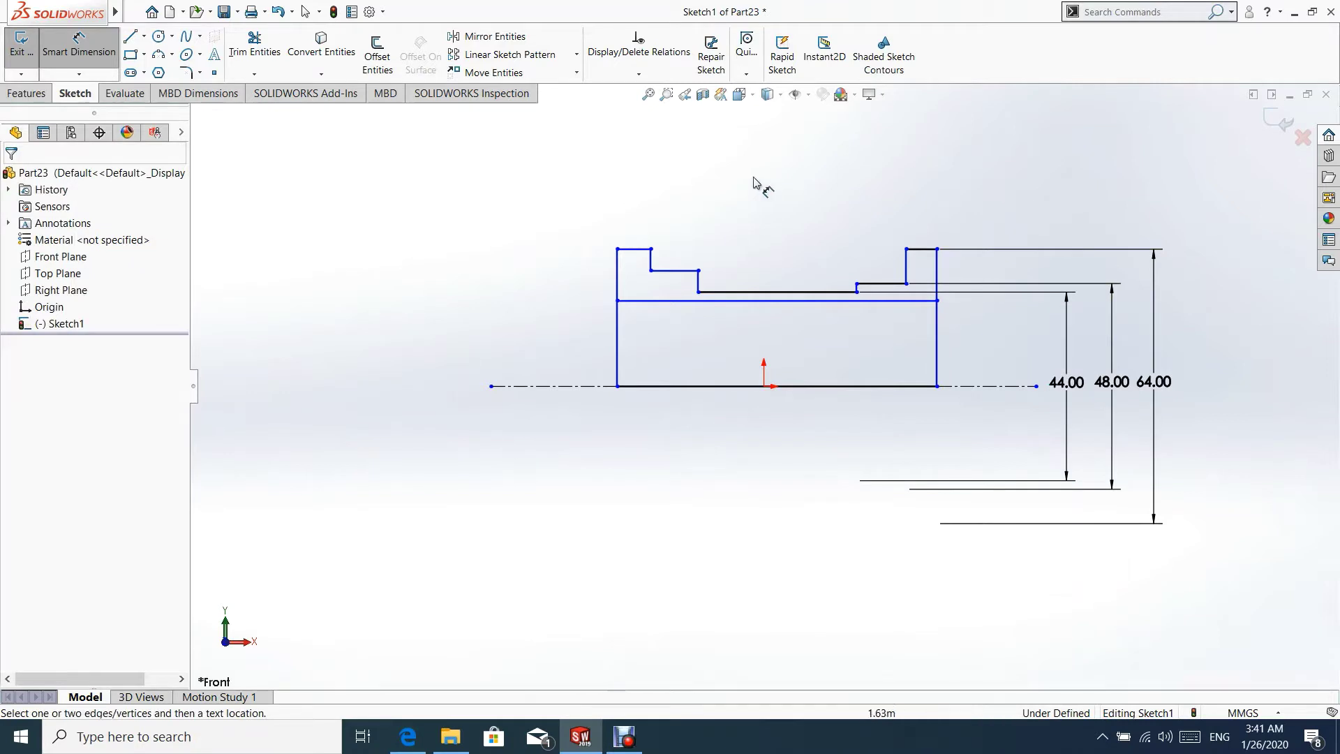
{"action": "key", "text": "Escape"}
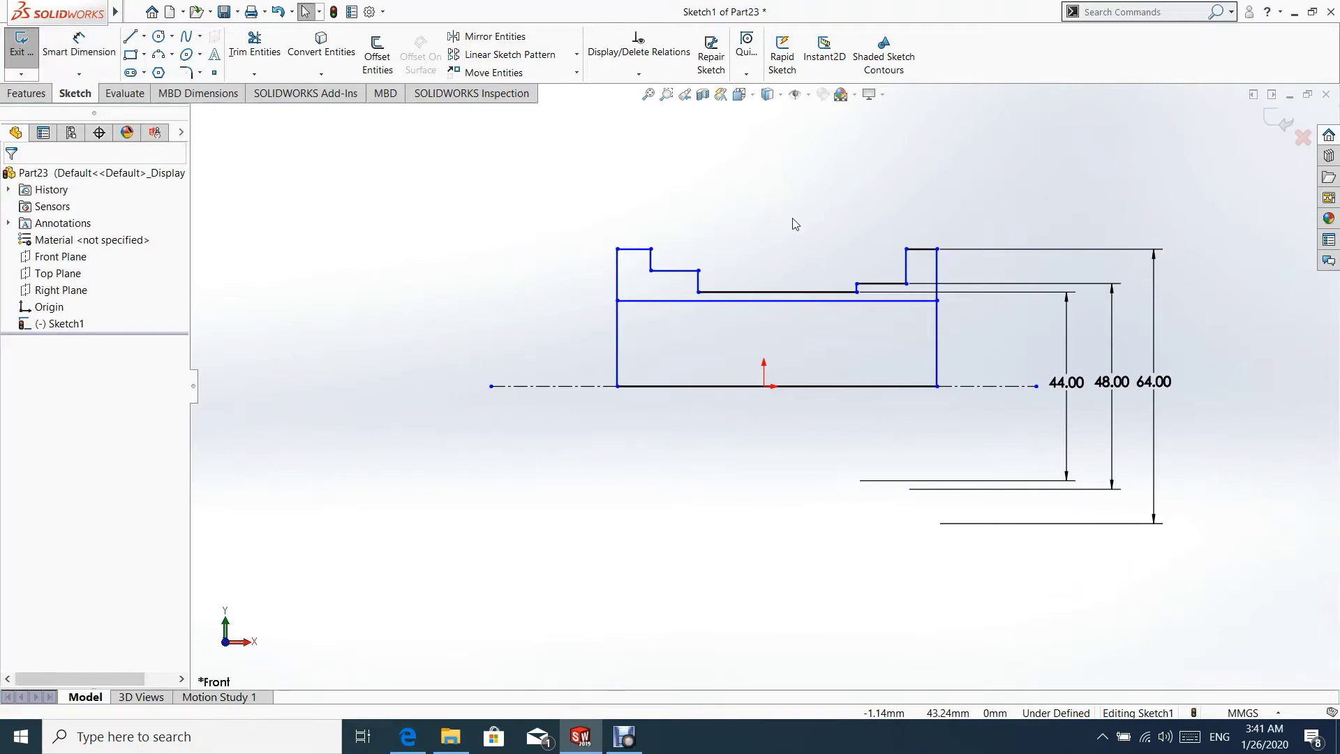
- Make the left and right flange top edges collinear, and likewise the left and right shoulder edges
{"action": "left_click", "coordinate": [933, 250]}
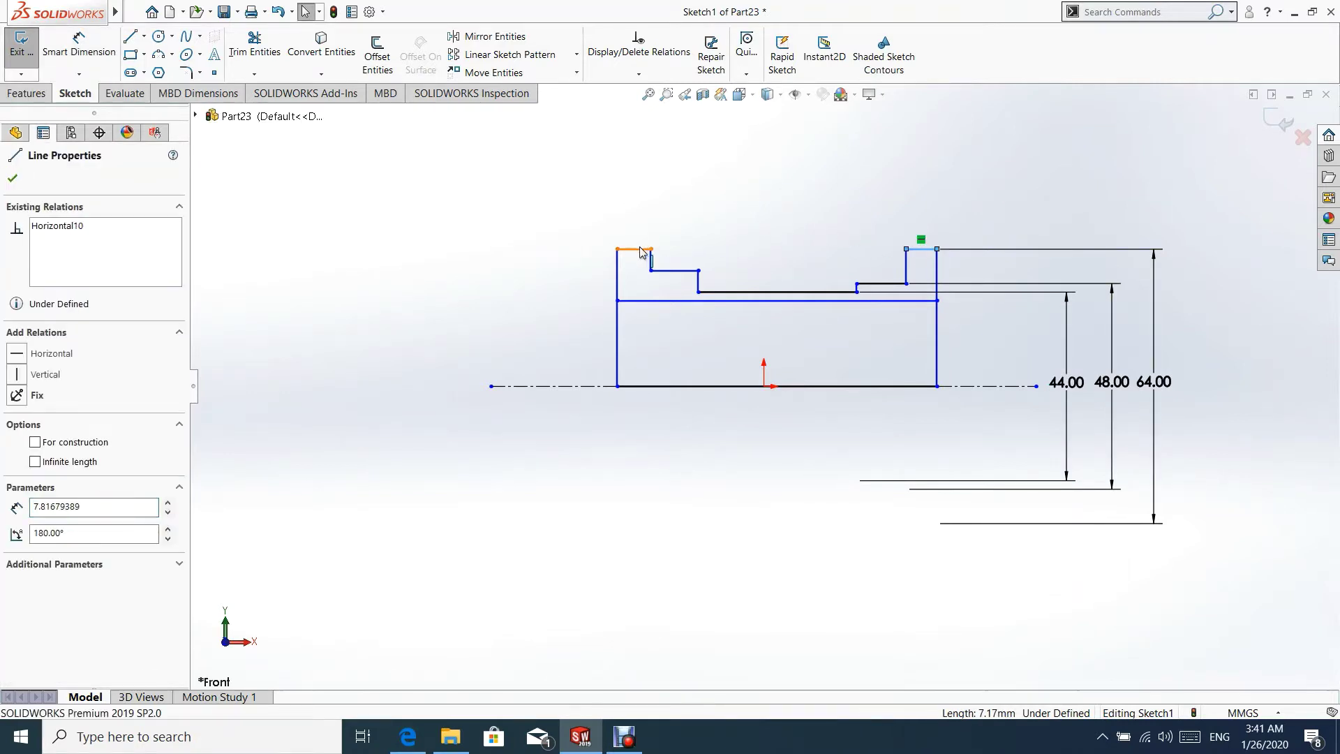
{"action": "left_click", "coordinate": [641, 250], "text": "ctrl"}
{"action": "left_click", "coordinate": [727, 239]}
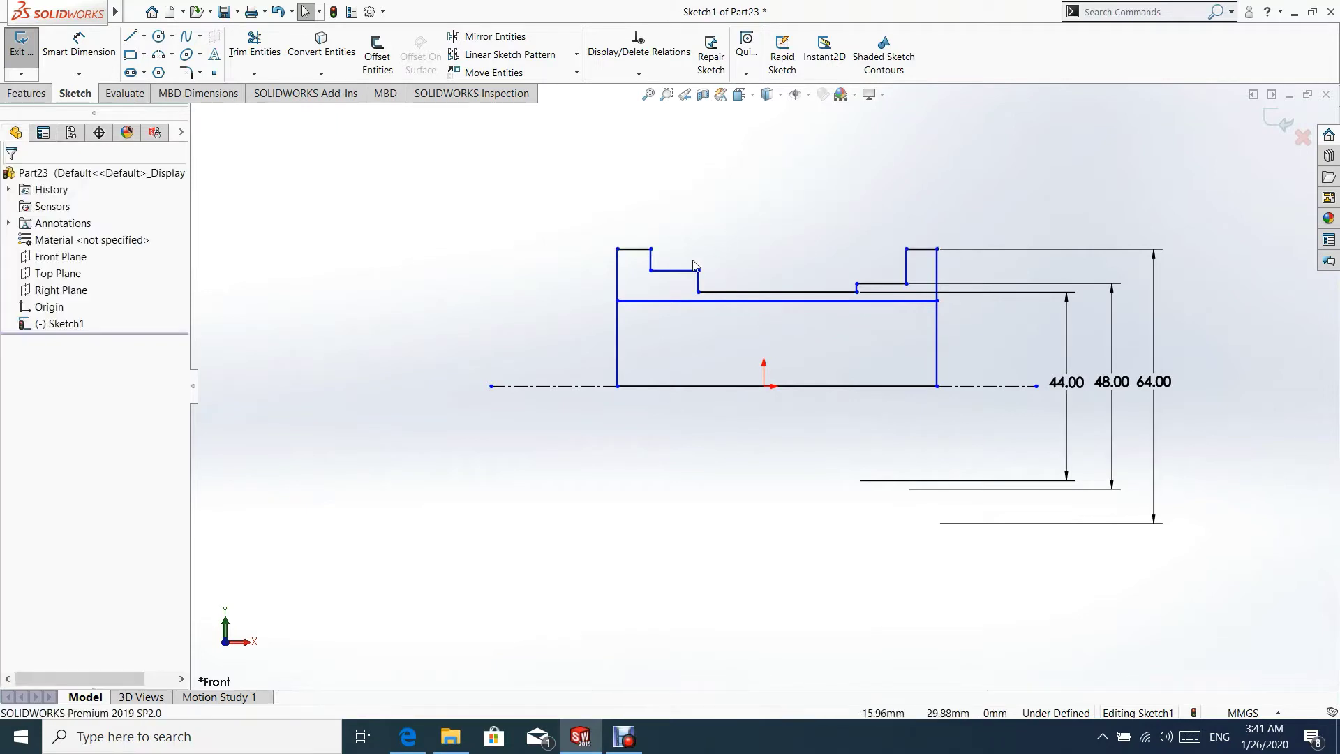
{"action": "left_click", "coordinate": [680, 271]}
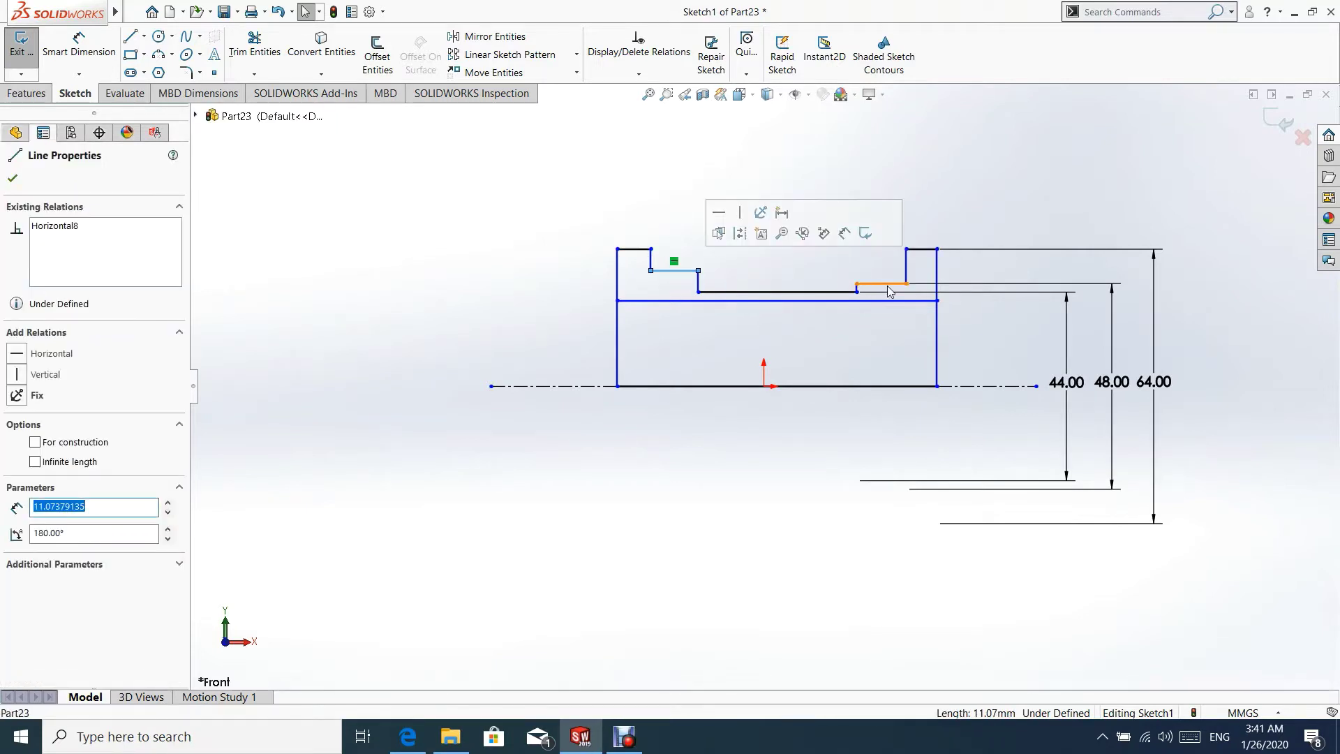
{"action": "left_click", "coordinate": [890, 291], "text": "ctrl"}
{"action": "left_click", "coordinate": [970, 223]}
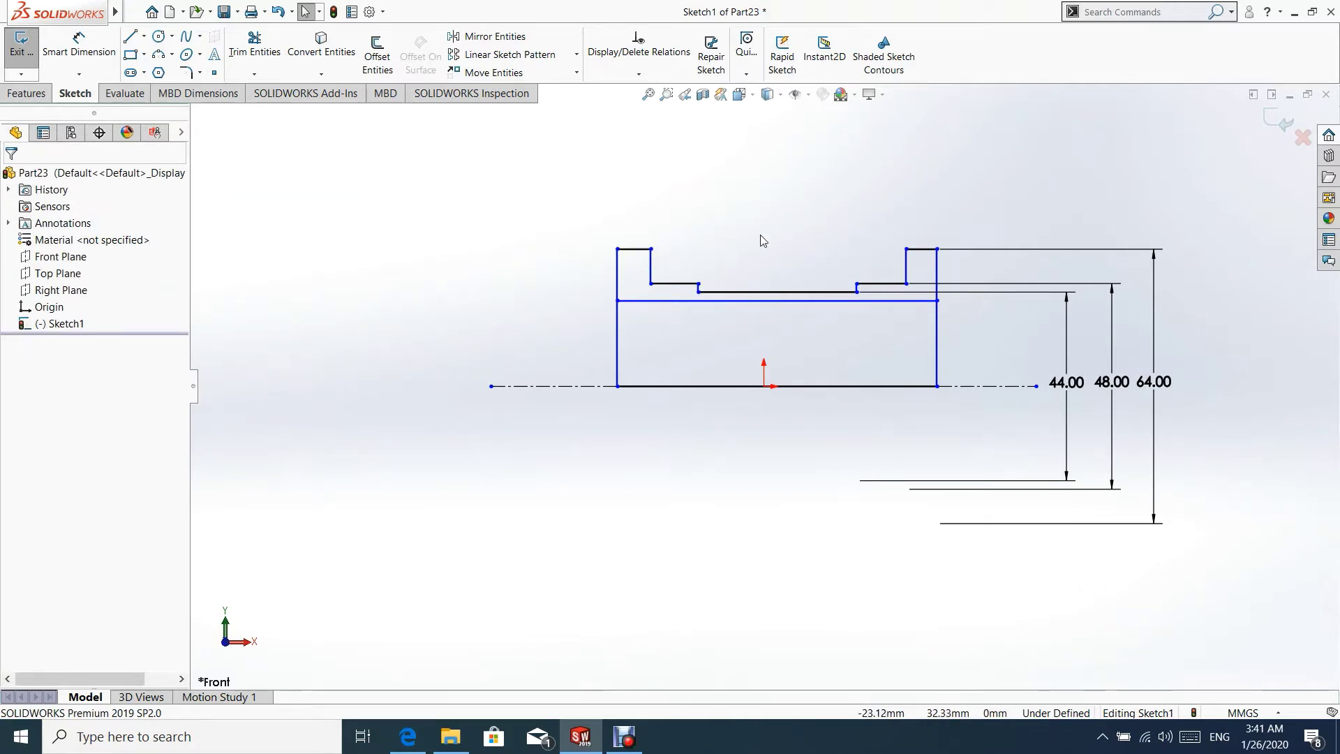
- Make the left and right flange top edges equal in length
{"action": "left_click", "coordinate": [925, 249]}
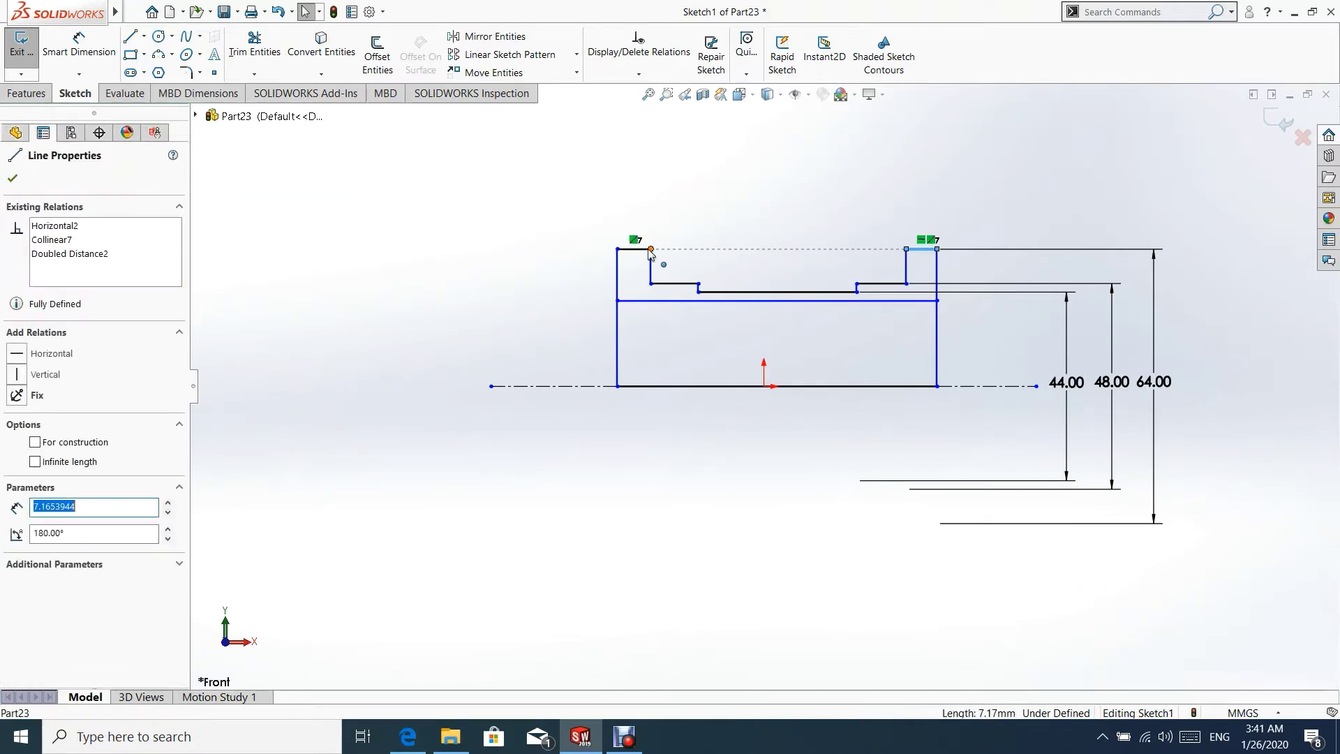
{"action": "left_click", "coordinate": [643, 250]}
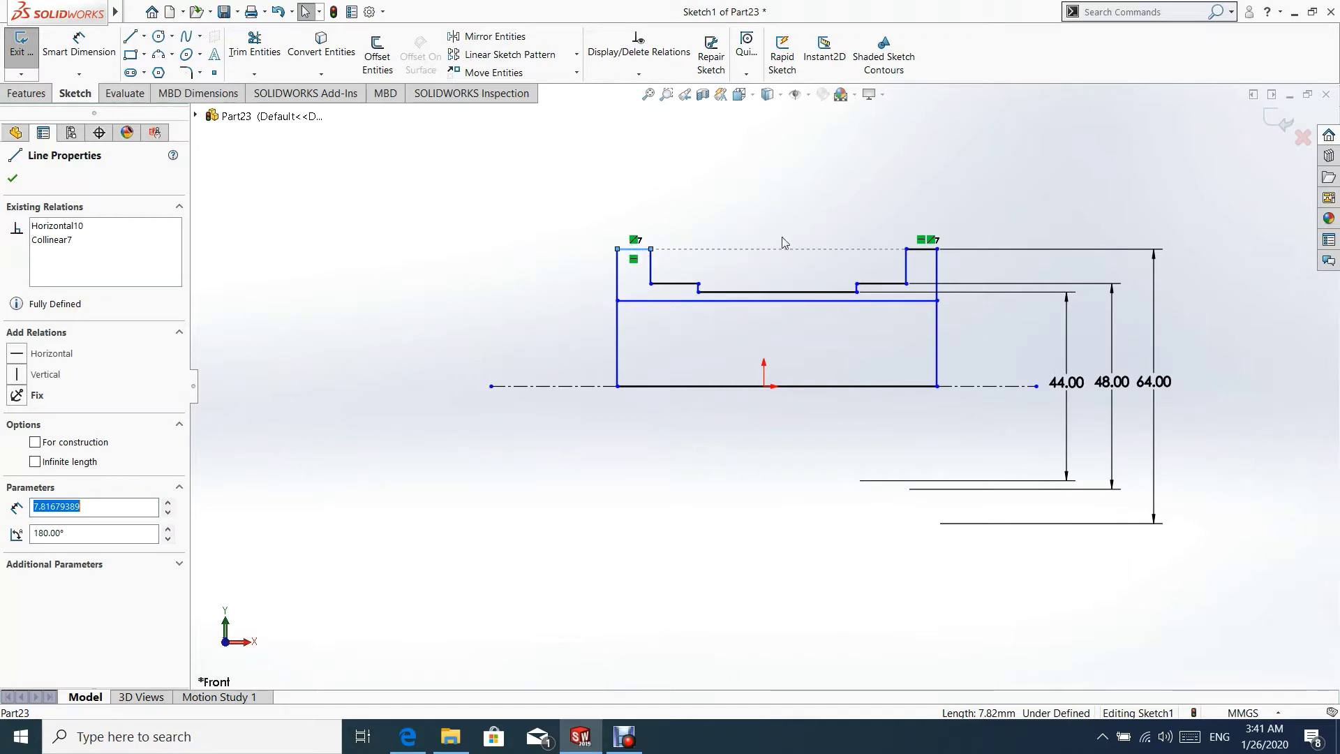
{"action": "left_click", "coordinate": [927, 249], "text": "ctrl"}
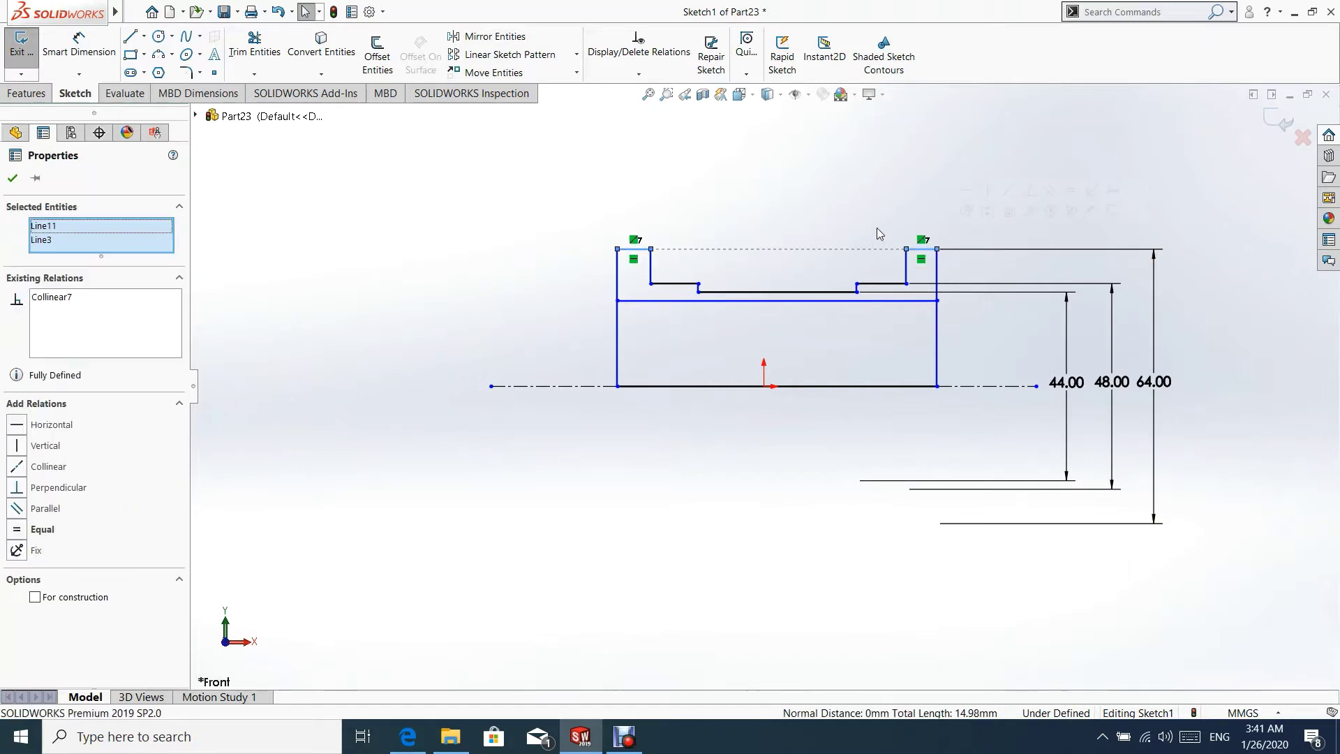
{"action": "left_click", "coordinate": [1072, 190]}
{"action": "left_click", "coordinate": [833, 178]}
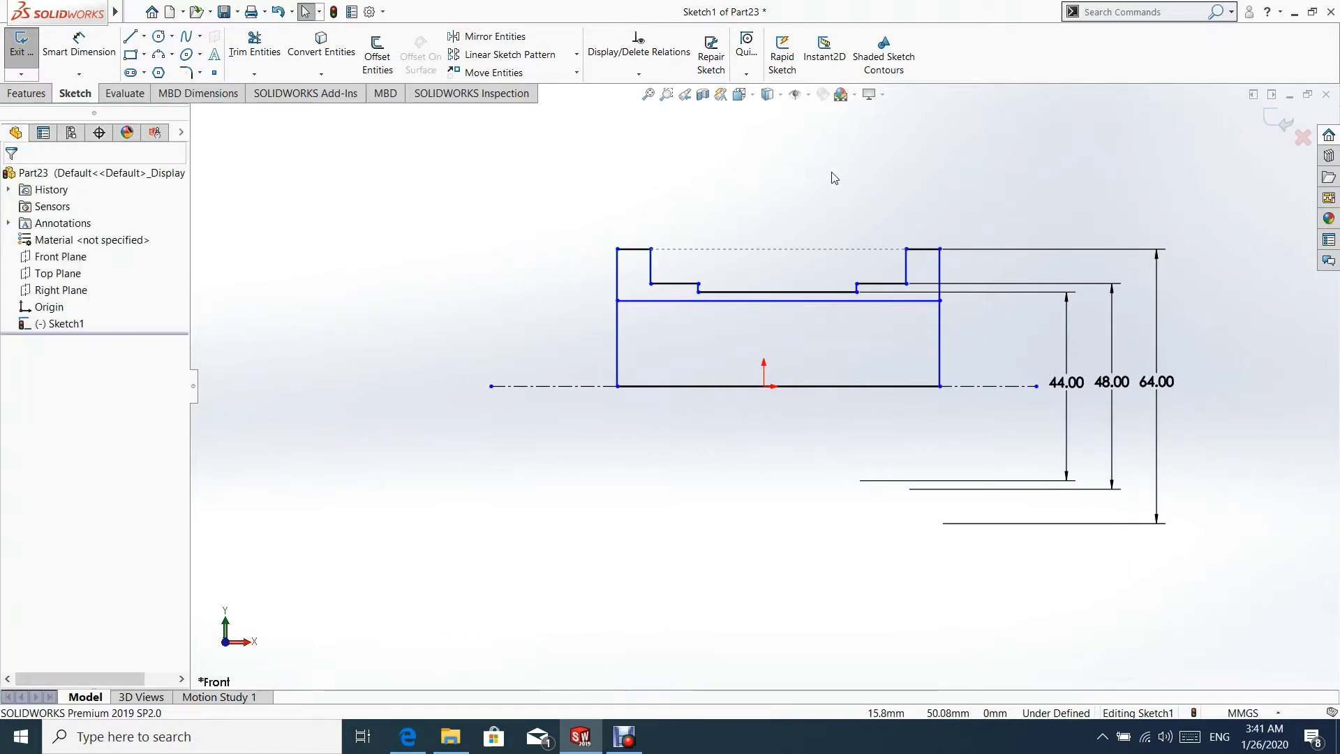
- Make the left and right shoulder edges equal in length
{"action": "left_click", "coordinate": [674, 283]}
{"action": "left_click", "coordinate": [887, 284], "text": "ctrl"}
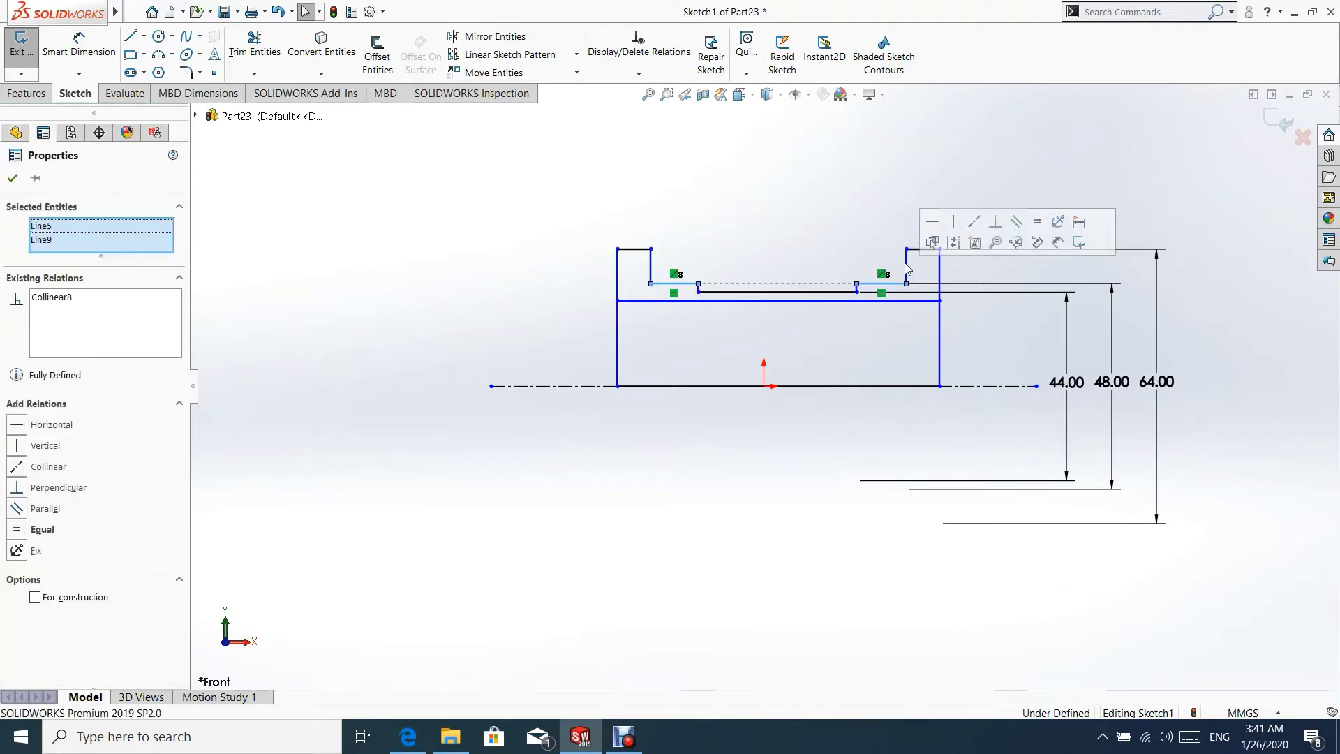
{"action": "left_click", "coordinate": [1037, 221]}
{"action": "left_click", "coordinate": [769, 187]}
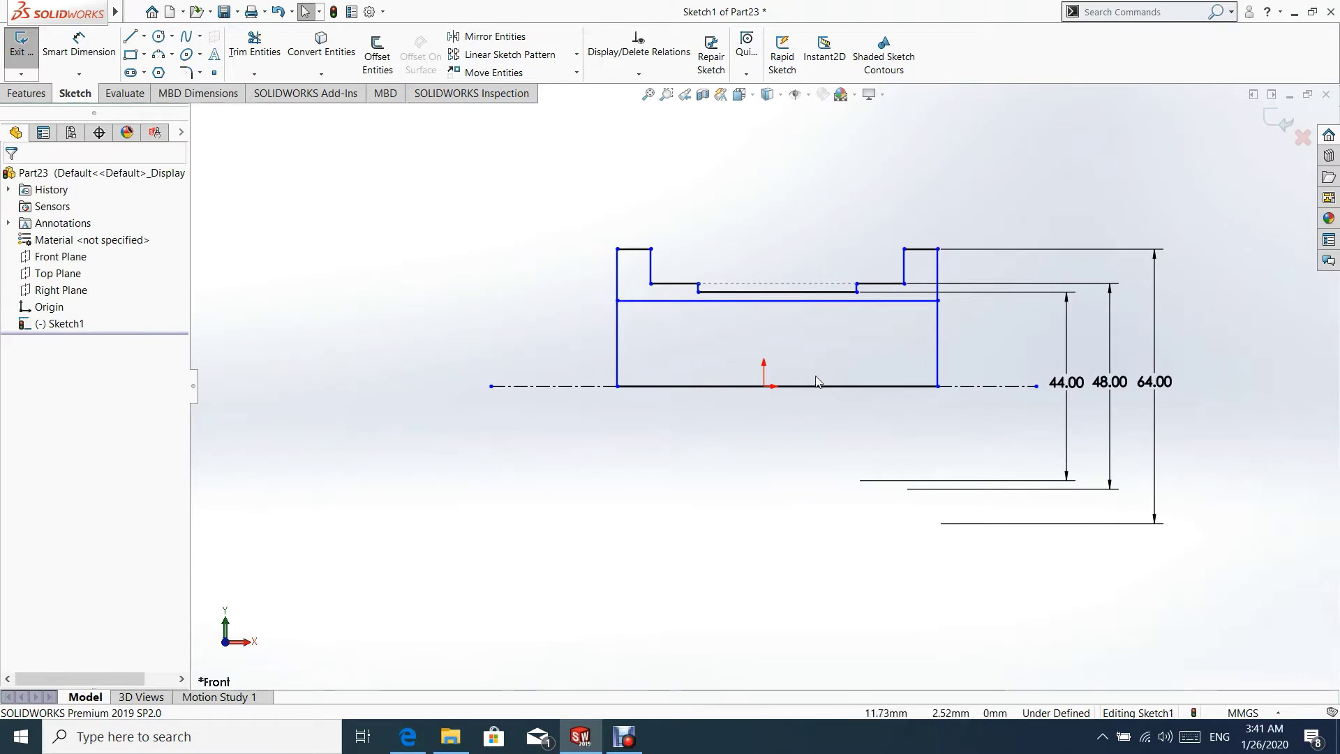
- Dimension the inner bore line about the centerline as a 32 mm diameter
{"action": "left_click", "coordinate": [109, 63]}
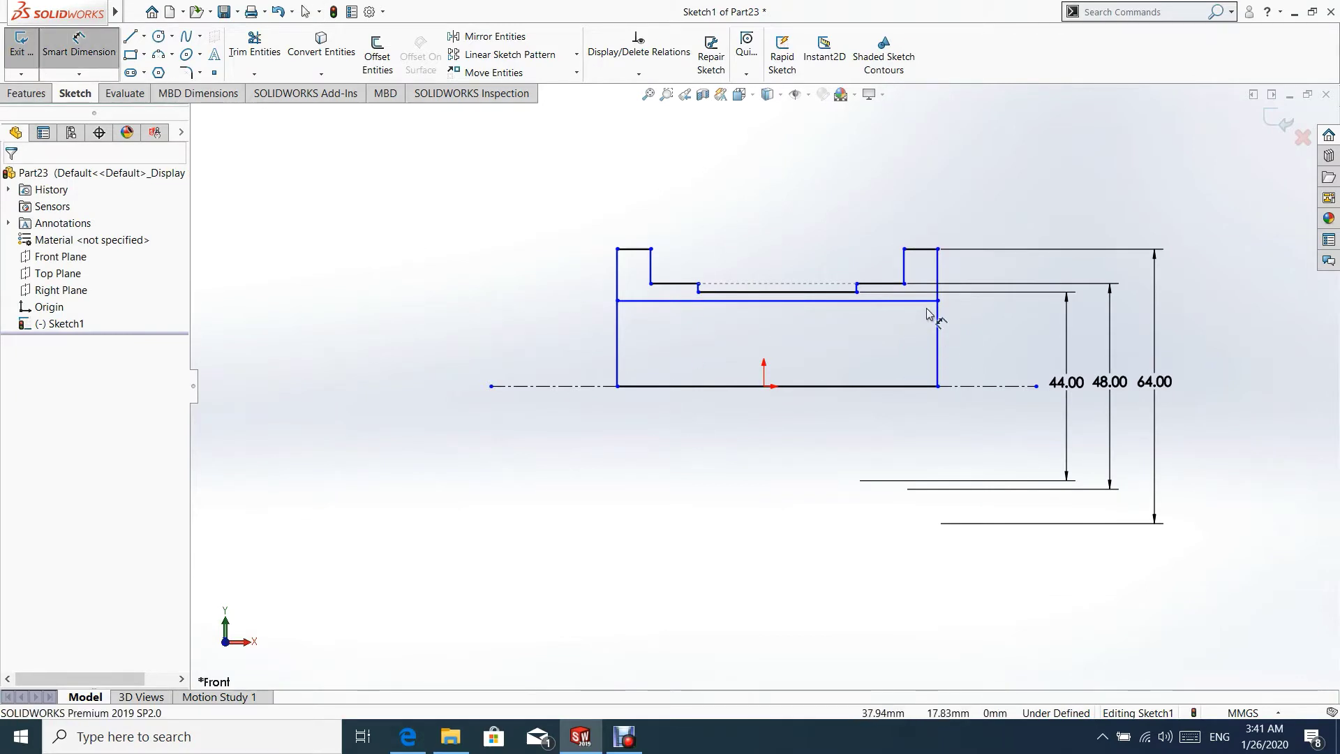
{"action": "left_click", "coordinate": [931, 301]}
{"action": "left_click", "coordinate": [1032, 386]}
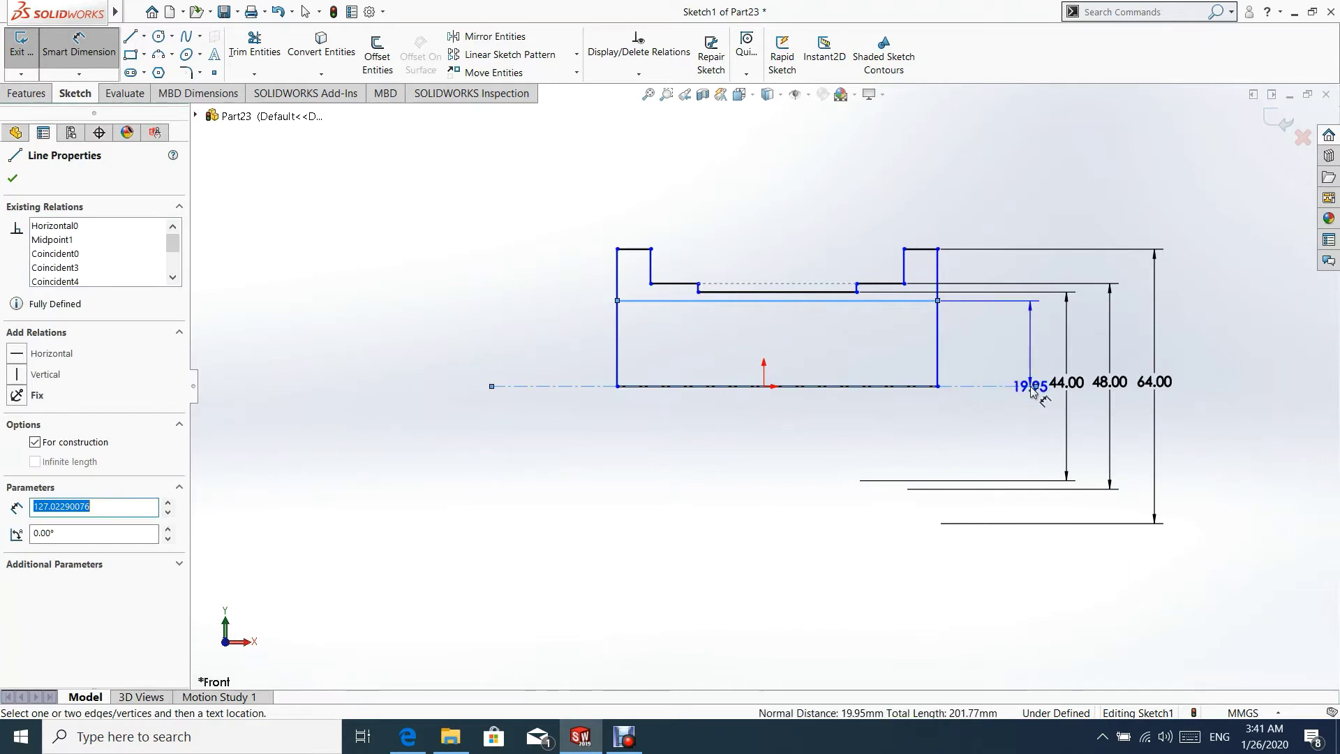
{"action": "left_click", "coordinate": [1033, 401]}
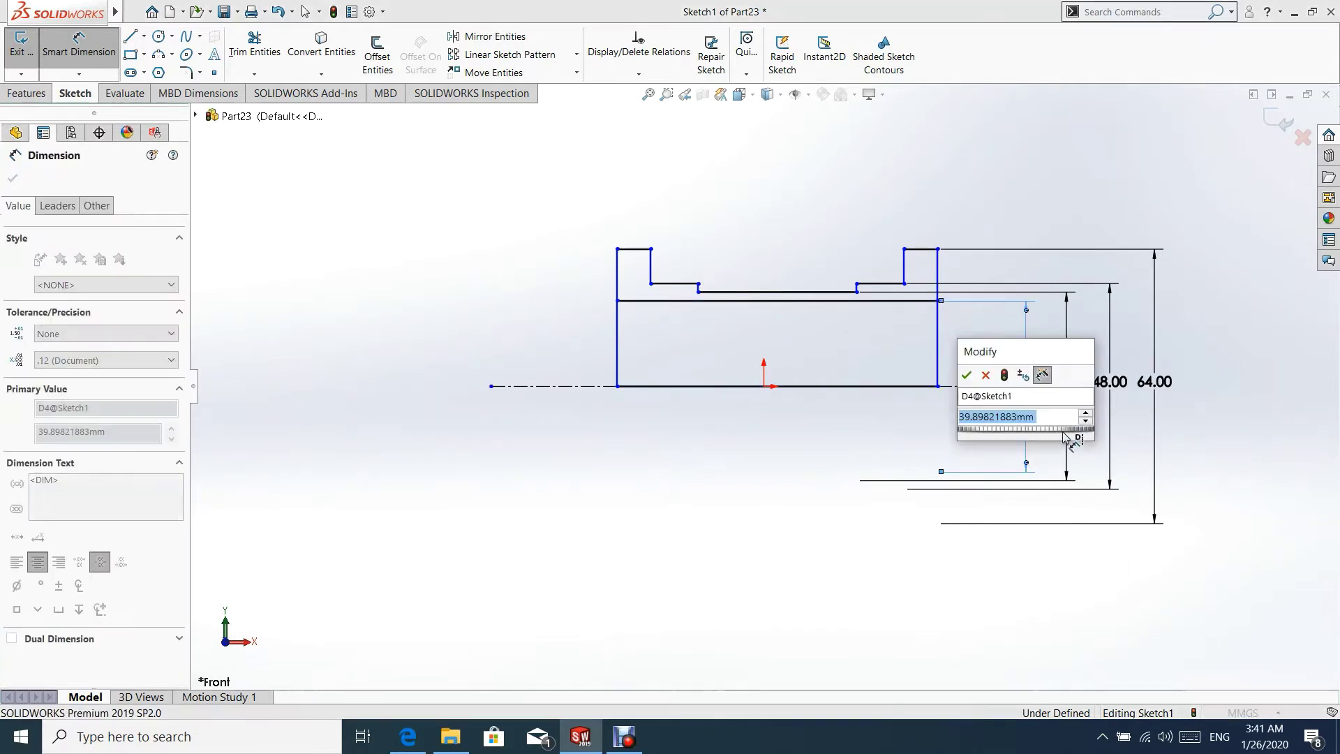
{"action": "type", "text": "32"}
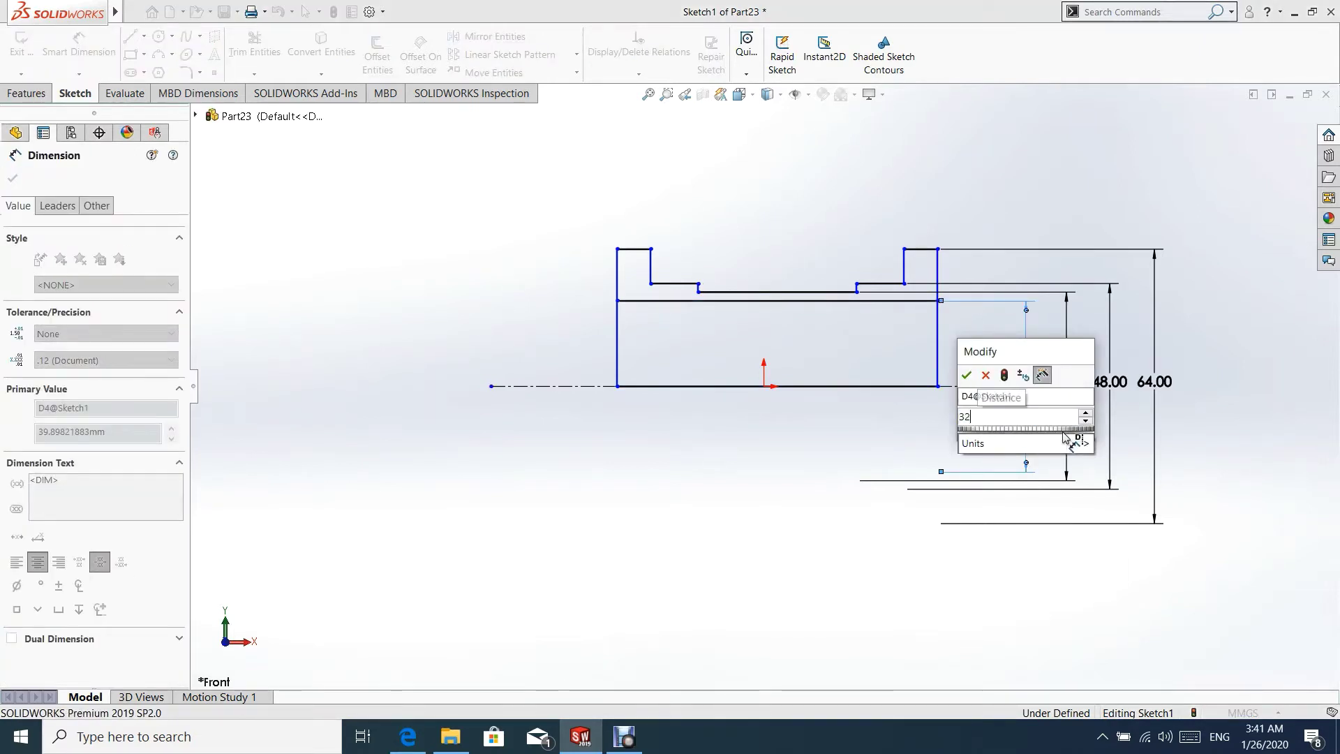
{"action": "key", "text": "Return"}
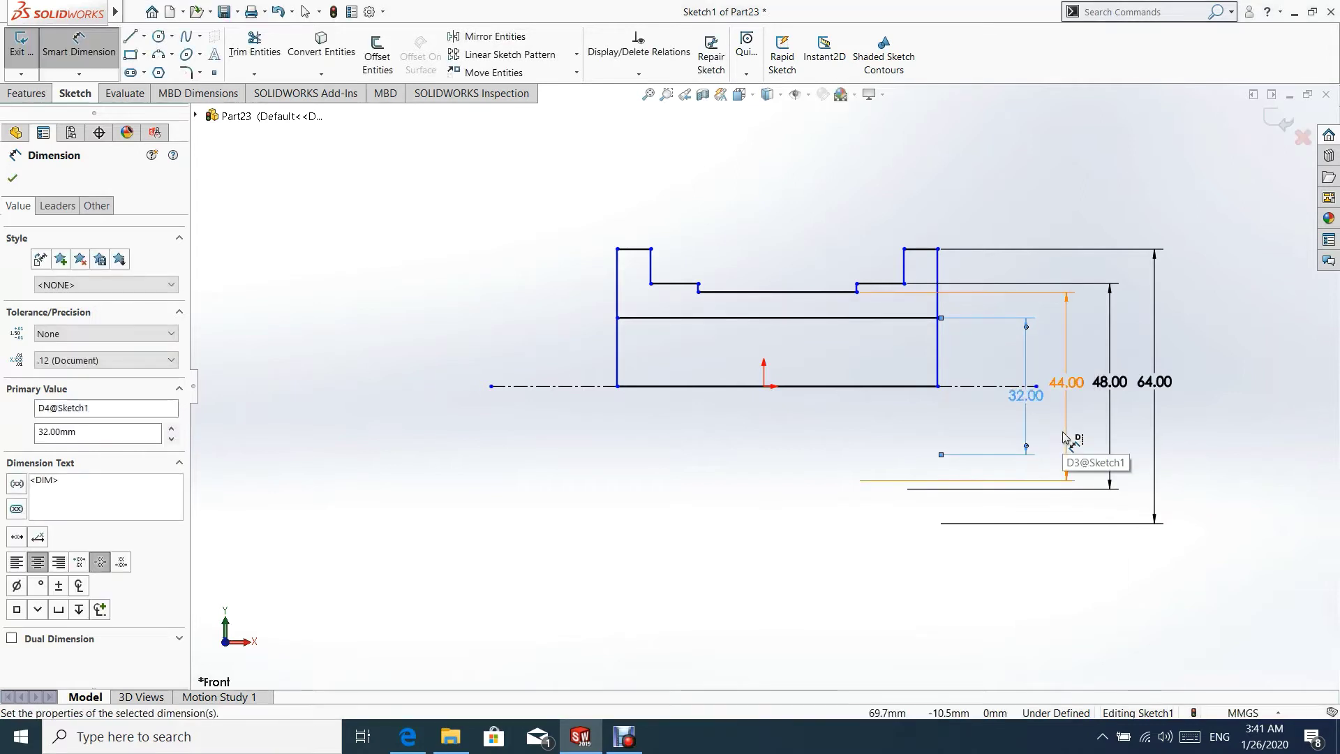
- Dimension the left flange's top edge to a width of 9 mm and finish dimensioning
{"action": "left_click", "coordinate": [627, 248]}
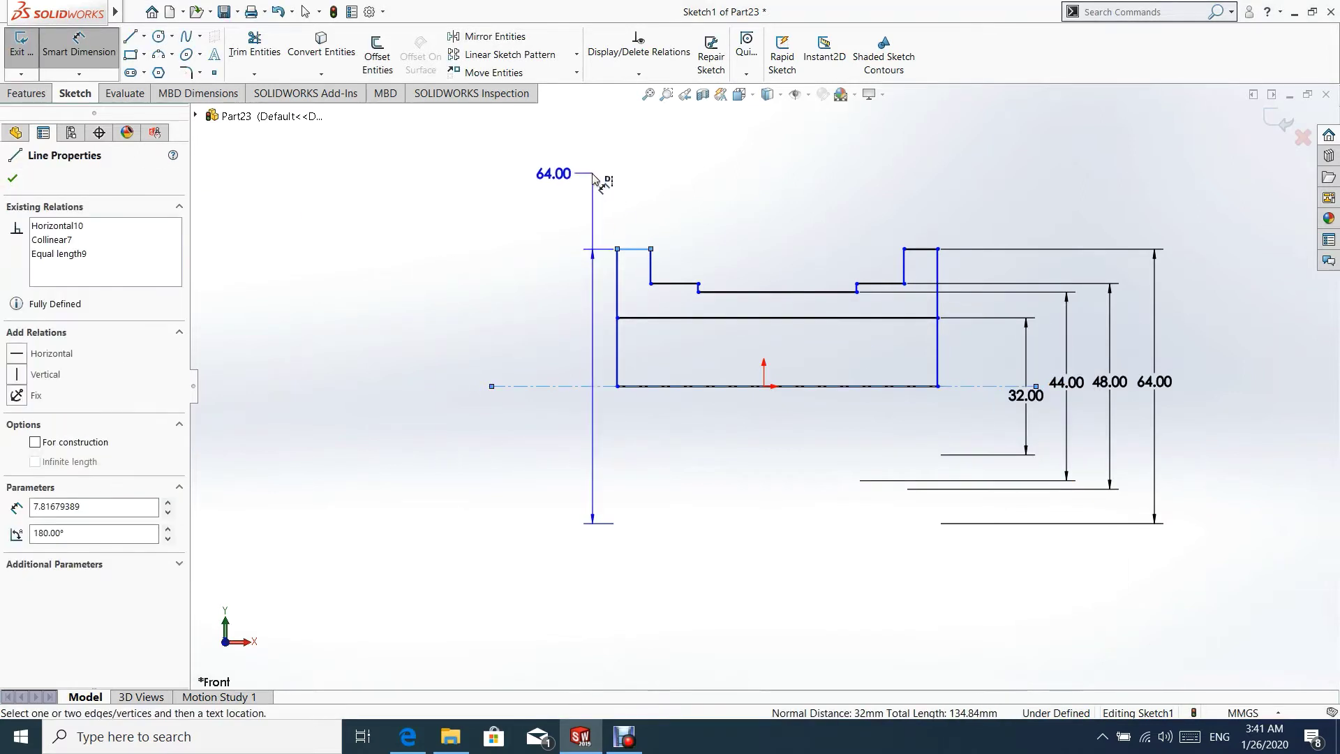
{"action": "left_click", "coordinate": [631, 173]}
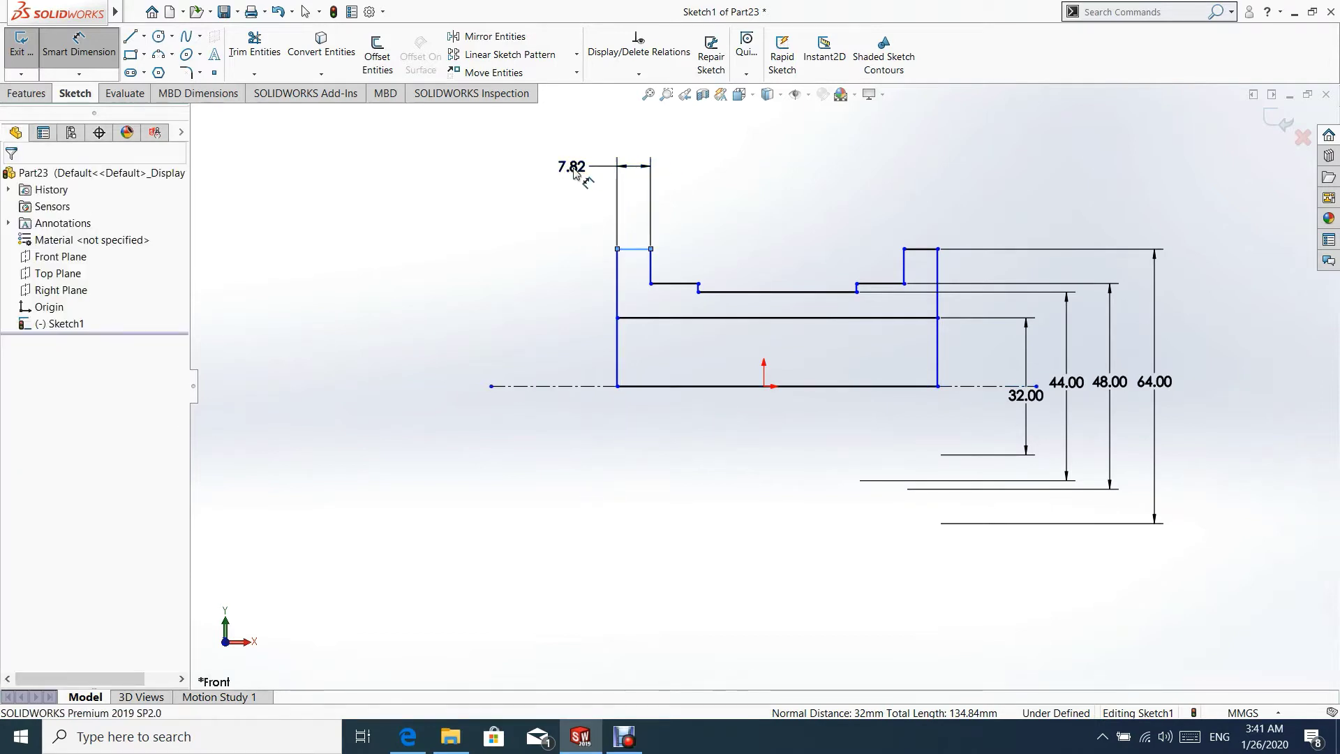
{"action": "left_click", "coordinate": [566, 171]}
{"action": "type", "text": "9"}
{"action": "key", "text": "Return"}
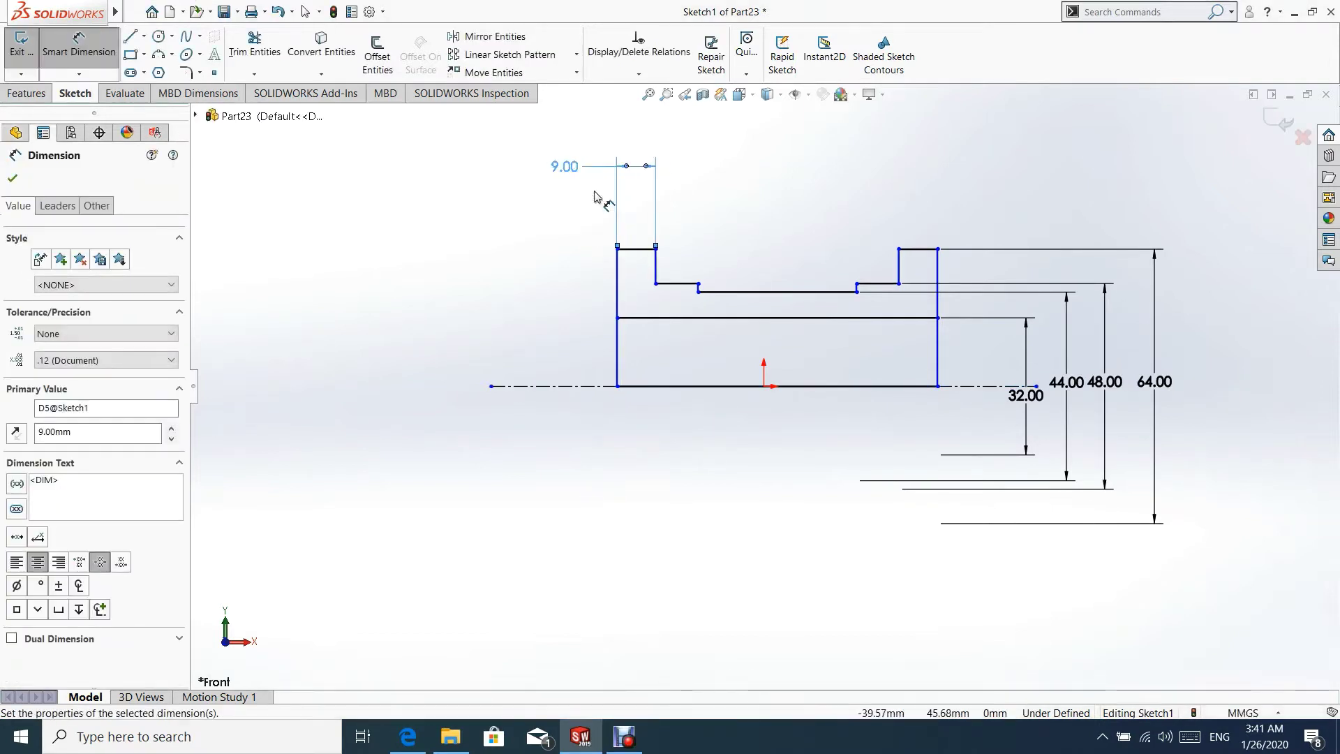
{"action": "key", "text": "Escape"}
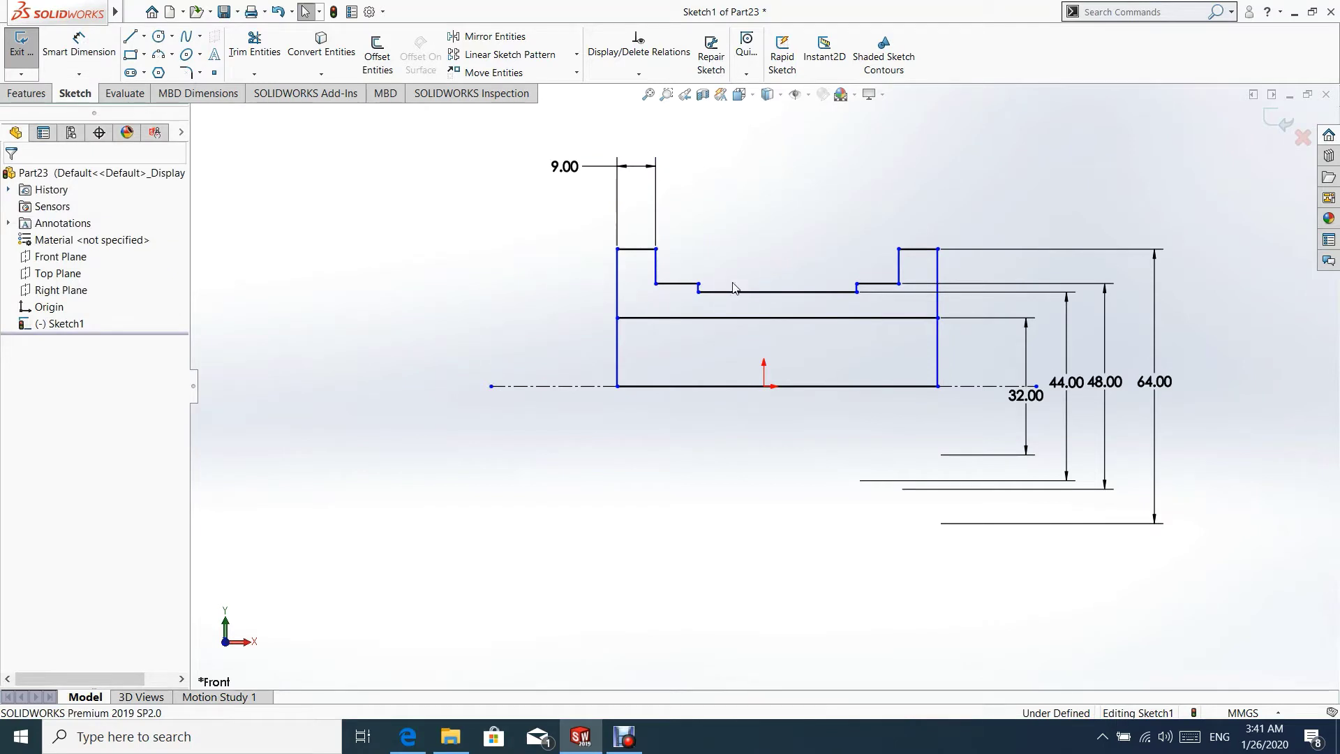
- Align the midpoint of the central recess edge vertically with the origin
{"action": "right_click", "coordinate": [776, 291]}
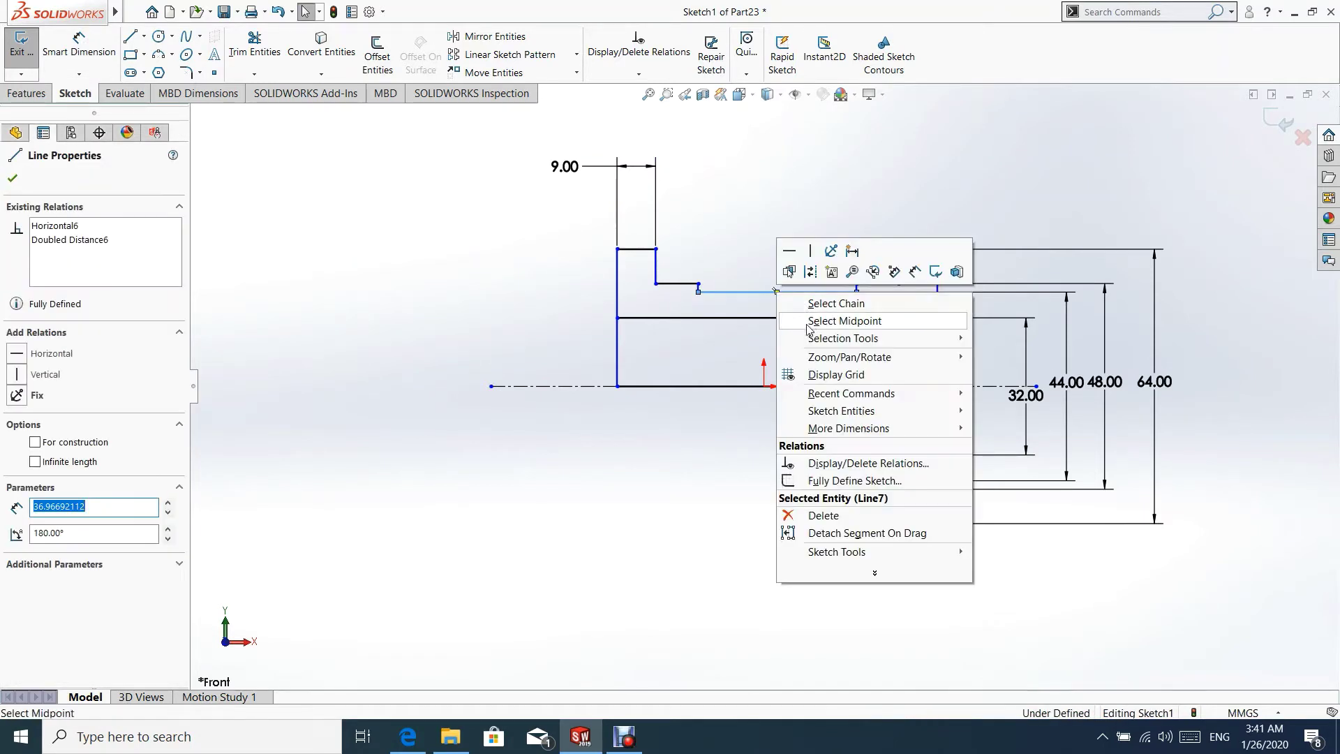
{"action": "left_click", "coordinate": [809, 321]}
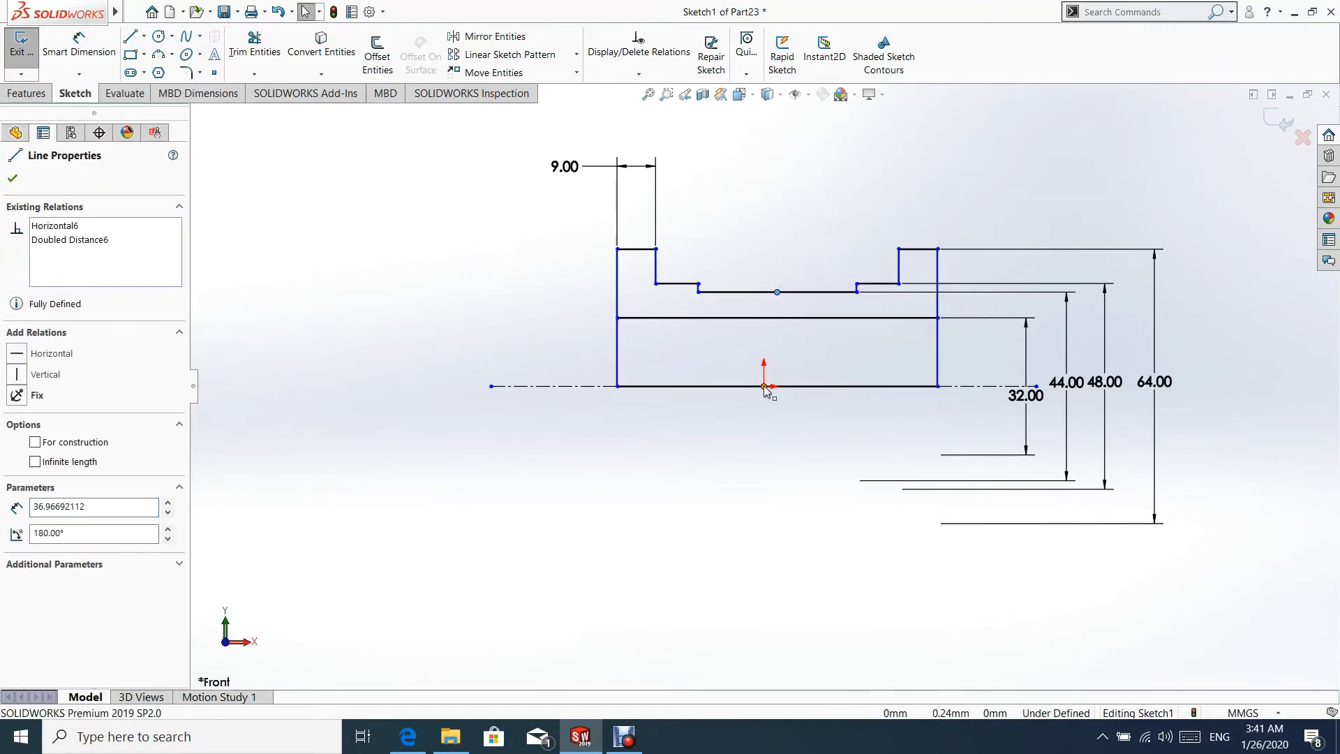
{"action": "left_click", "coordinate": [764, 386], "text": "ctrl"}
{"action": "left_click", "coordinate": [821, 329]}
{"action": "left_click", "coordinate": [802, 286]}
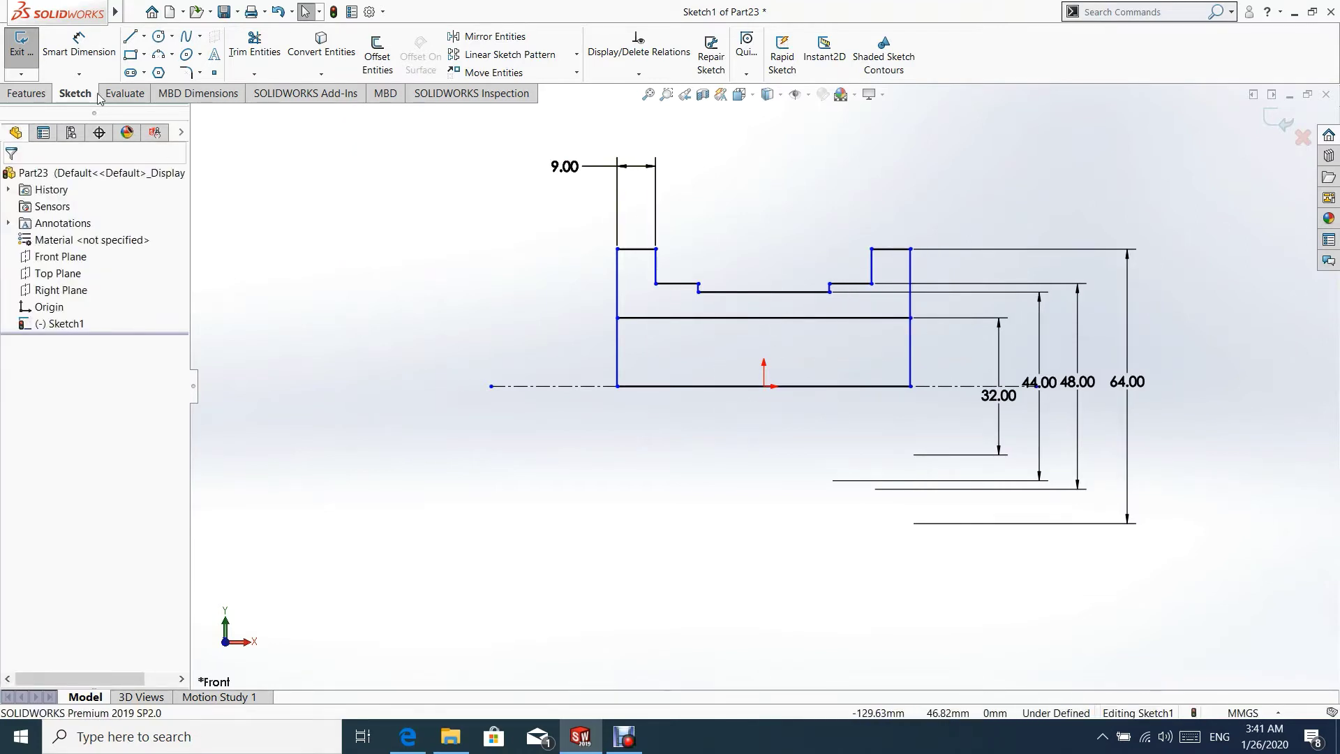
- Dimension the central recess edge to a length of 28 mm
{"action": "left_click", "coordinate": [79, 45]}
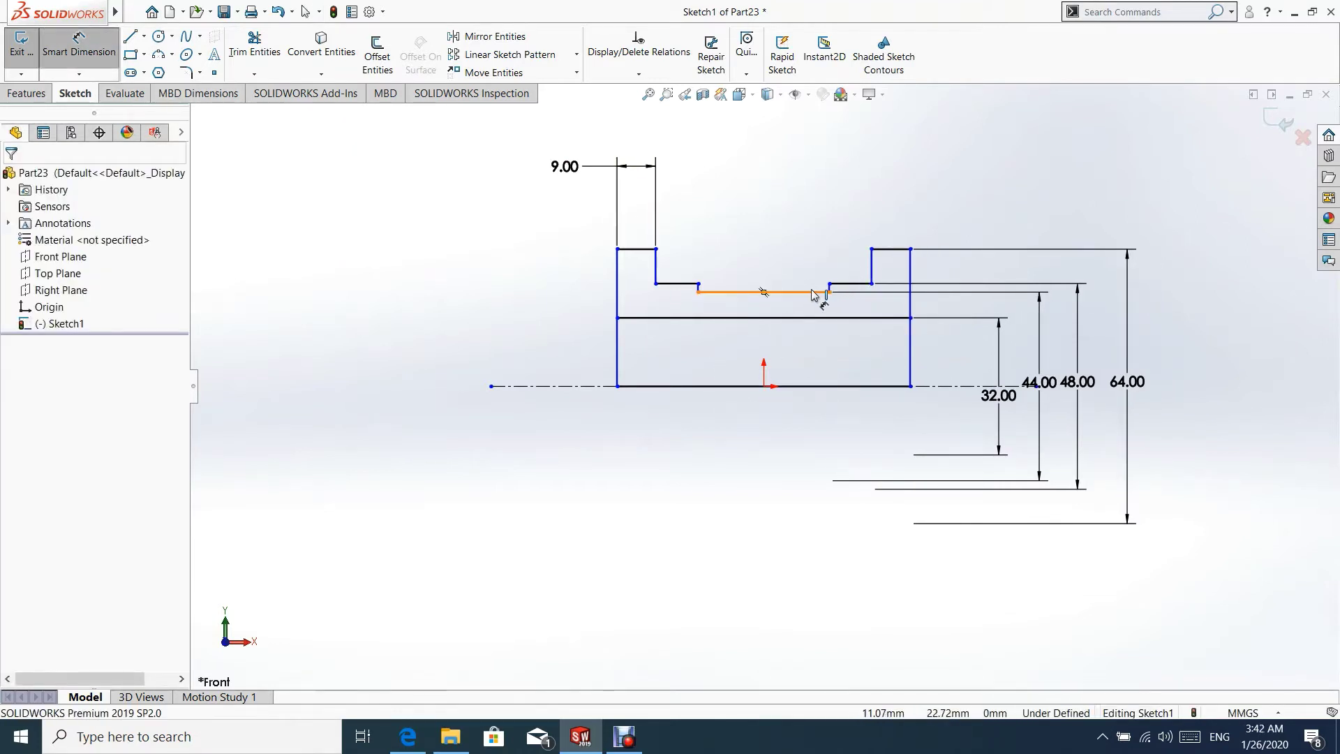
{"action": "left_click", "coordinate": [793, 269]}
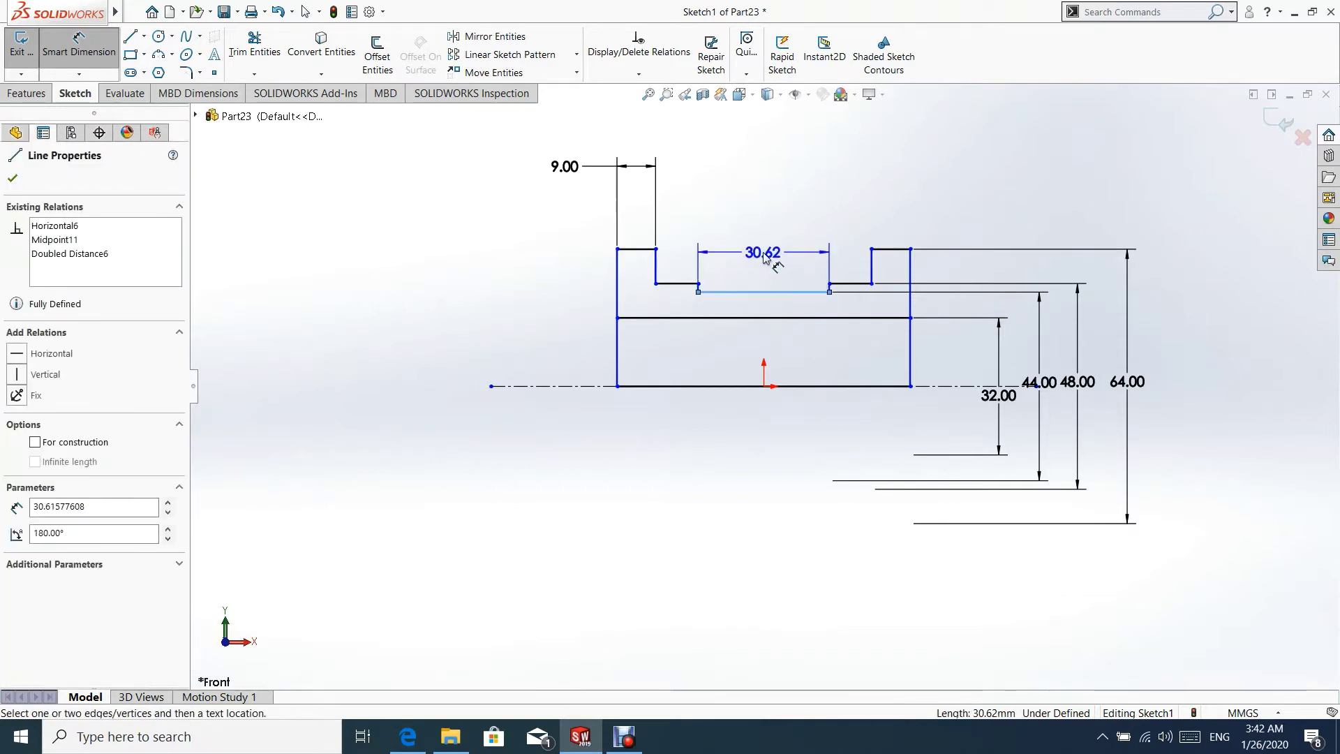
{"action": "left_click", "coordinate": [773, 272]}
{"action": "type", "text": "28"}
{"action": "key", "text": "Return"}
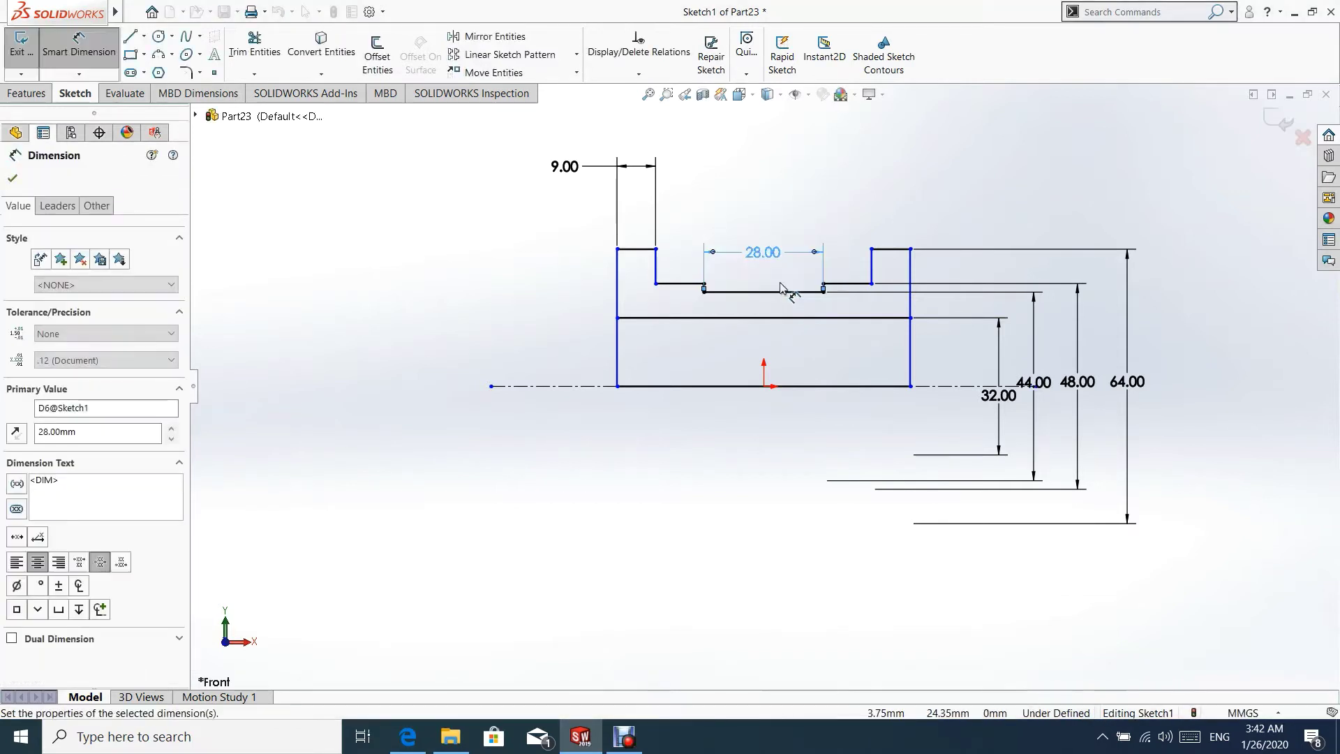
- Dimension the distance between the inner vertical edges of the two flanges as 46 mm and finish dimensioning
{"action": "left_click", "coordinate": [872, 269]}
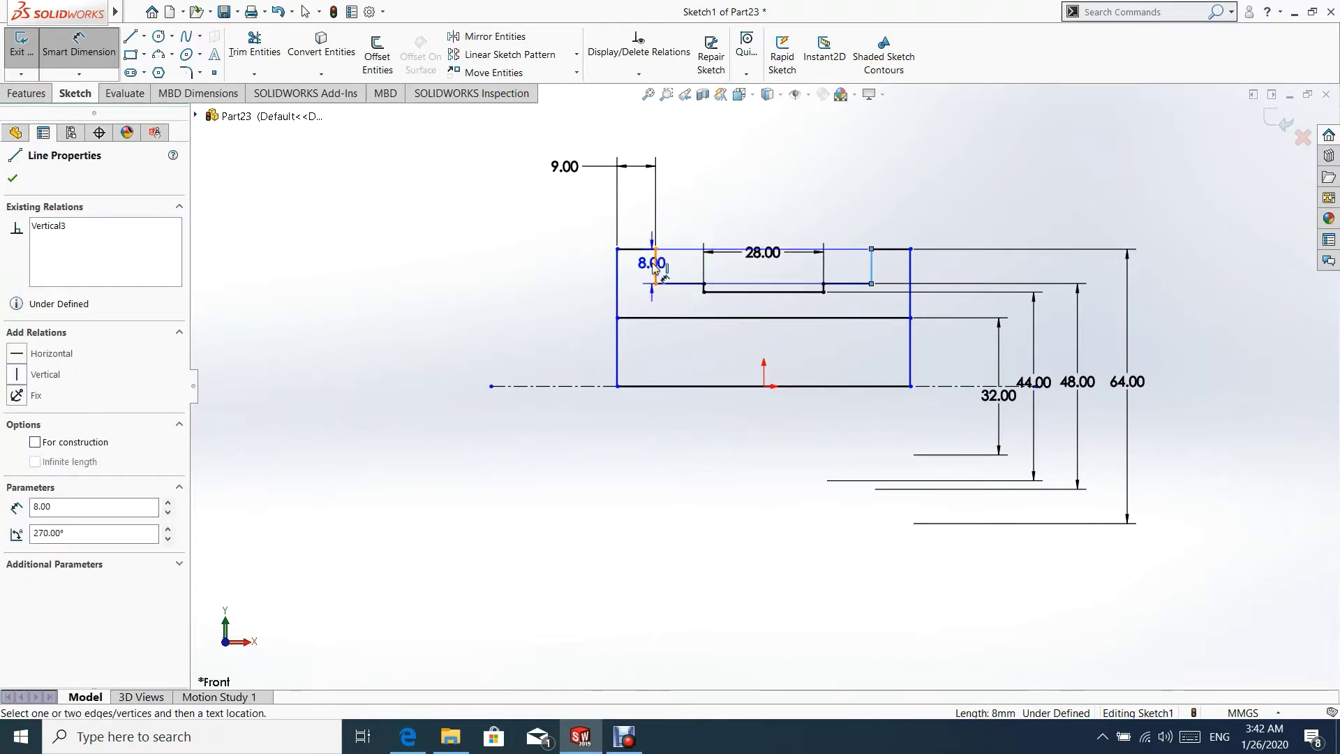
{"action": "left_click", "coordinate": [655, 269]}
{"action": "left_click", "coordinate": [690, 199]}
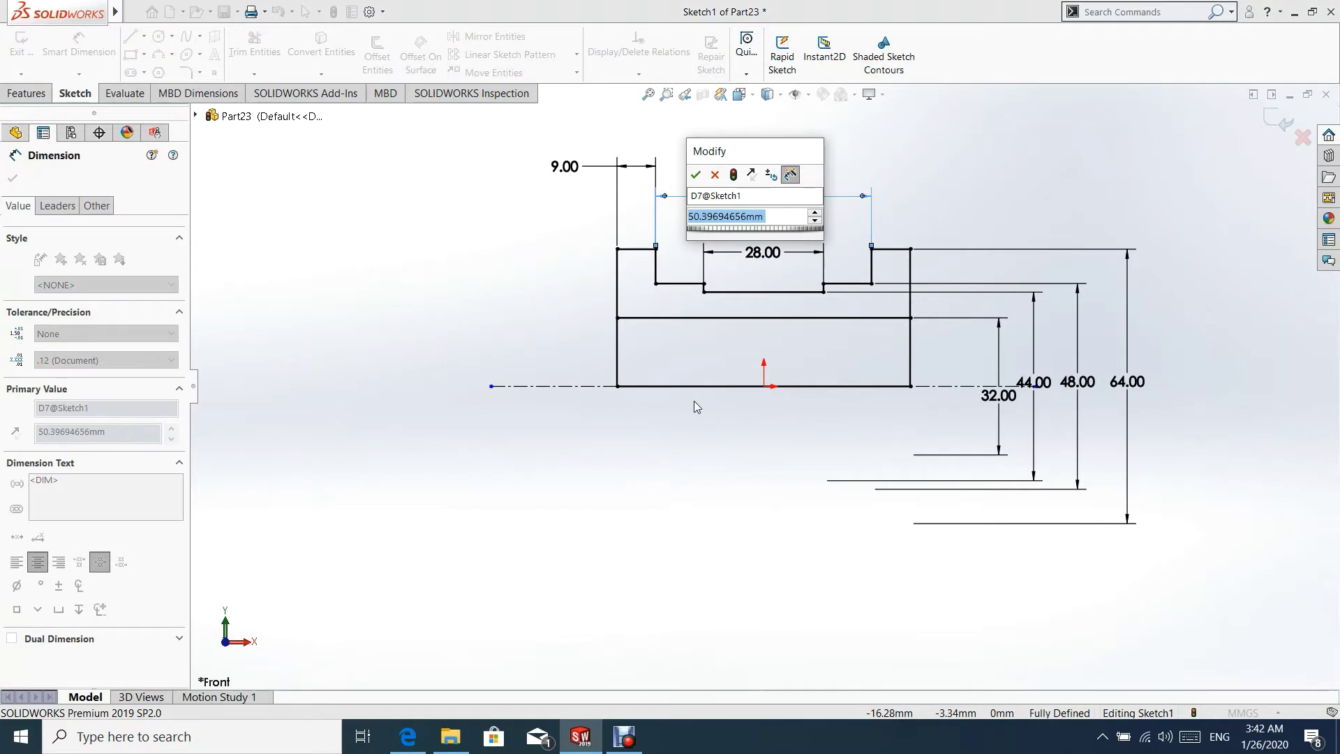
{"action": "type", "text": "46"}
{"action": "key", "text": "Return"}
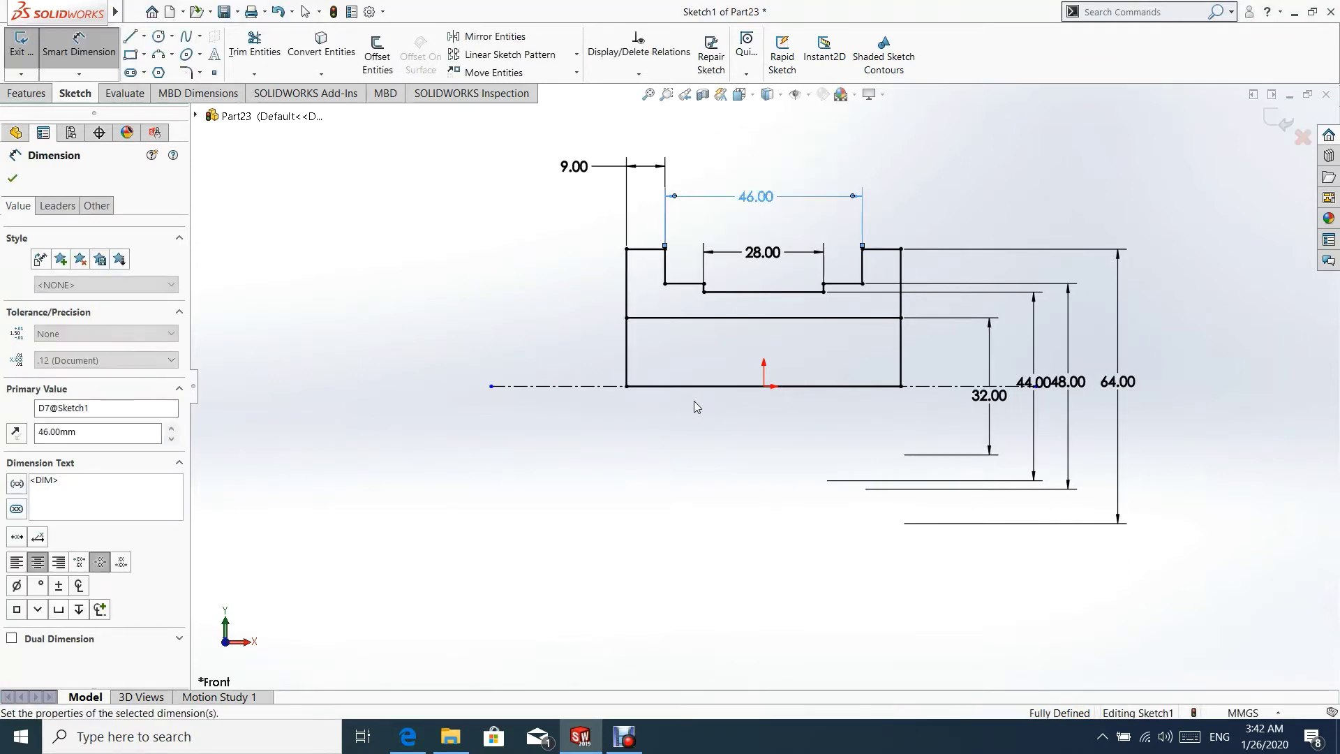
{"action": "key", "text": "Escape"}
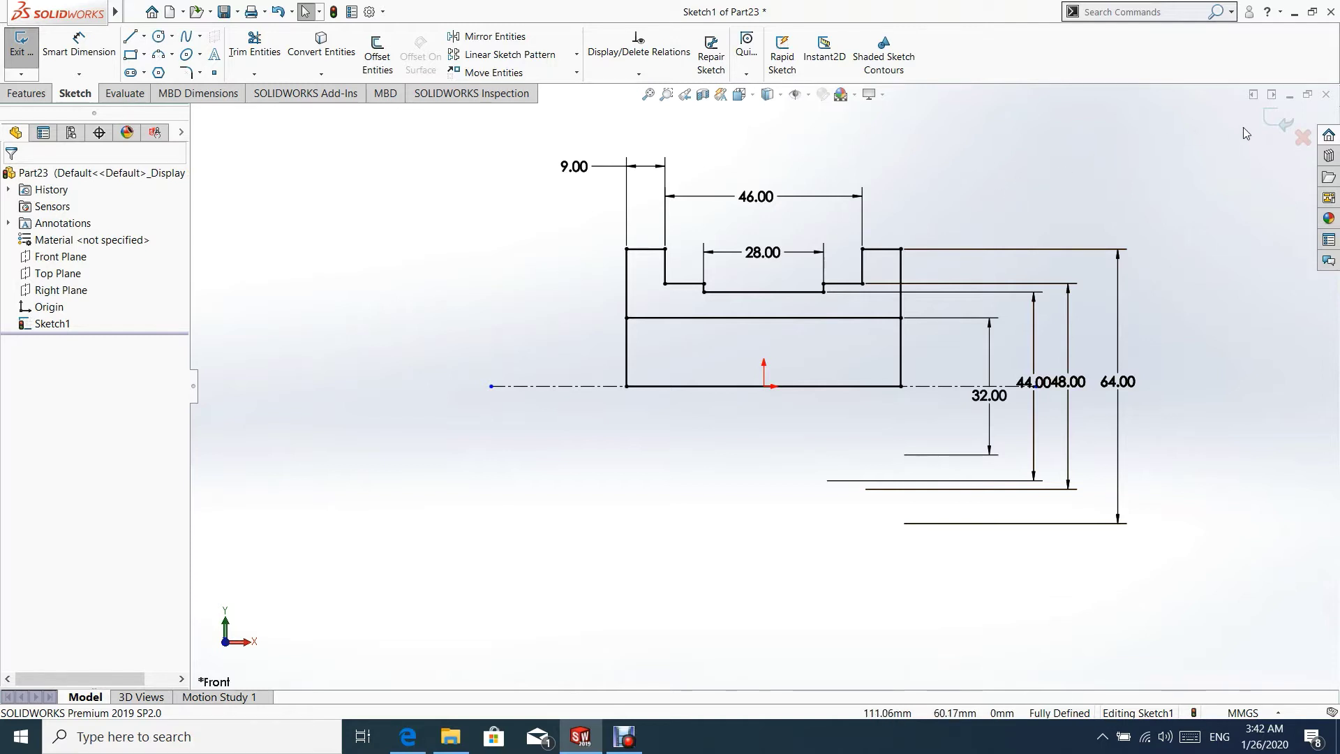
- Close the sketch and revolve only its upper stepped region 360 degrees about the centerline, with Thin Feature turned off
{"action": "left_click", "coordinate": [1262, 120]}
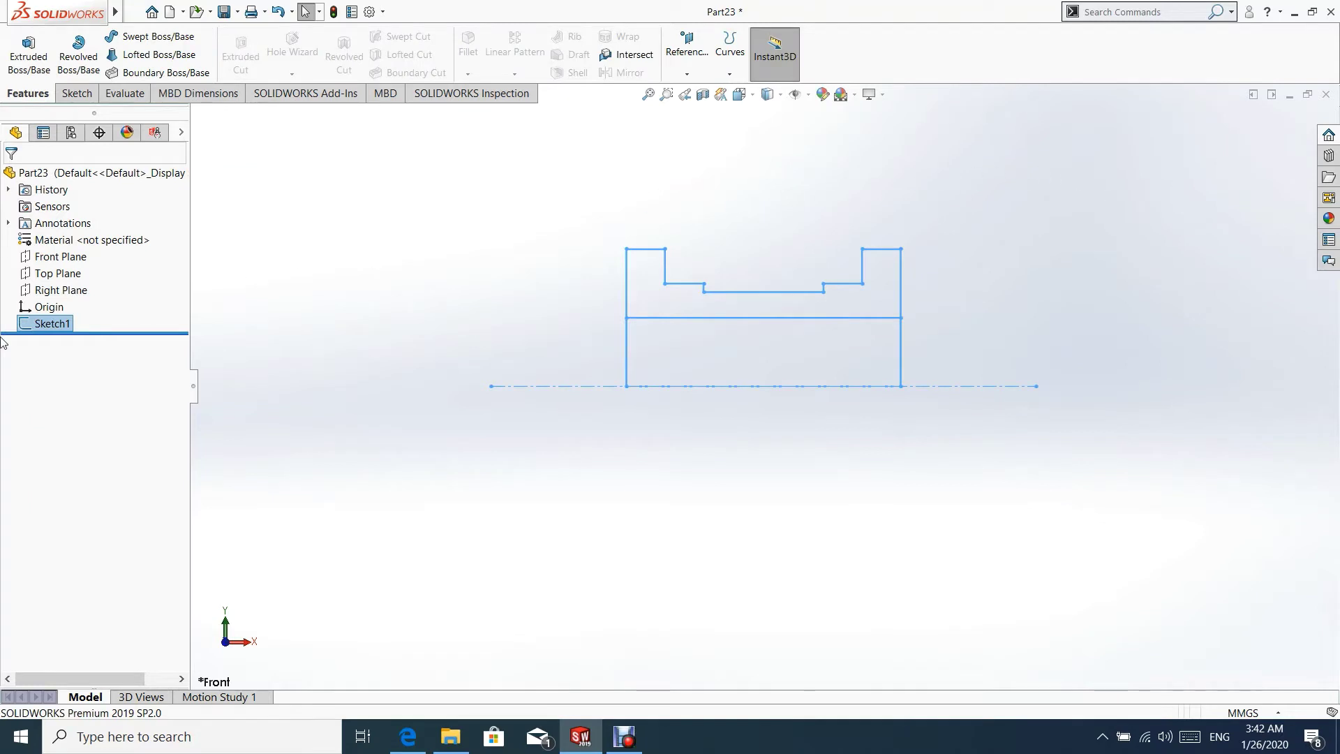
{"action": "left_click", "coordinate": [79, 50]}
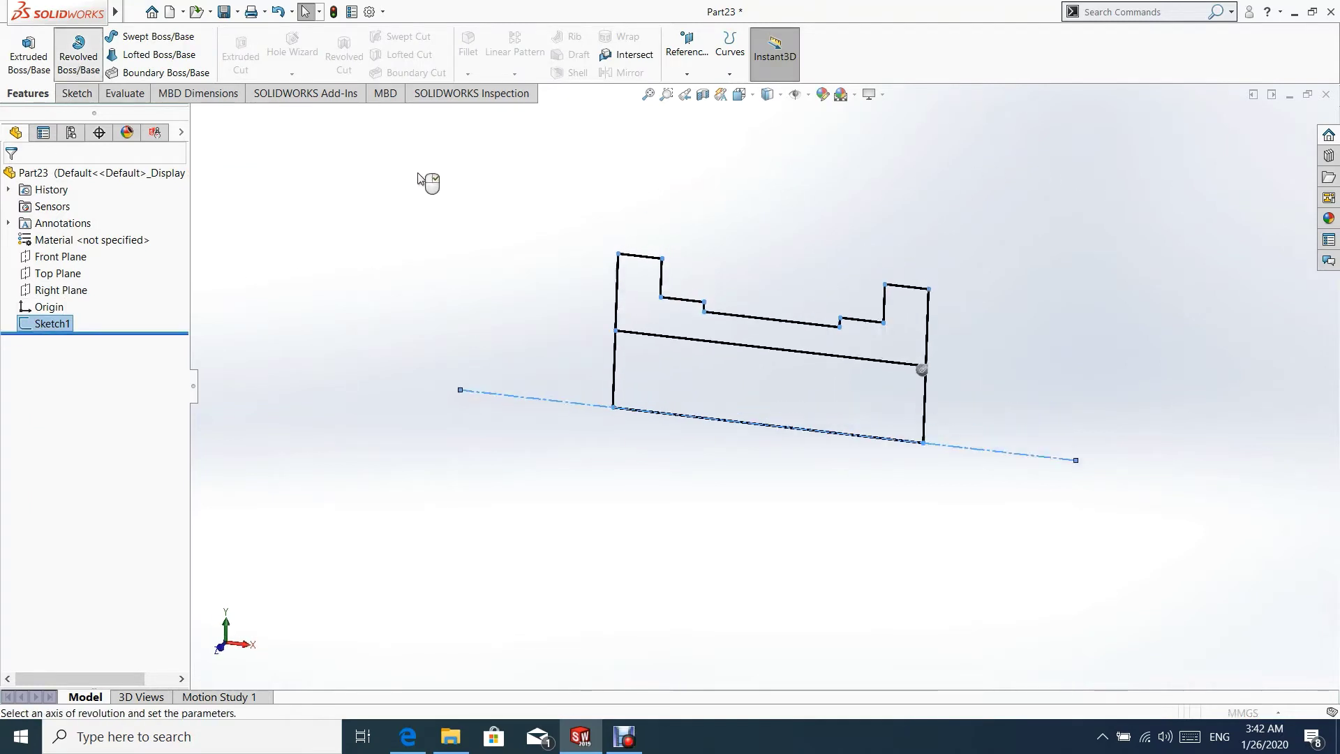
{"action": "left_click", "coordinate": [99, 460]}
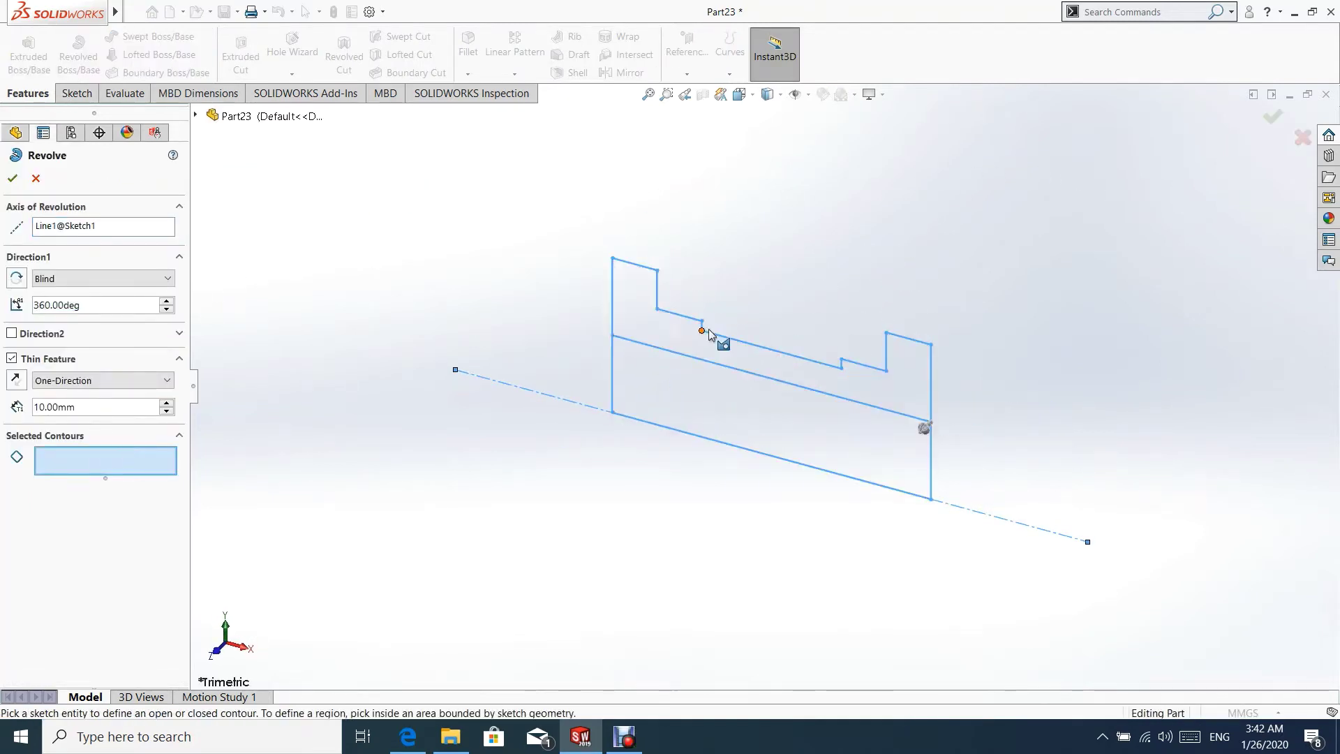
{"action": "left_click", "coordinate": [666, 330]}
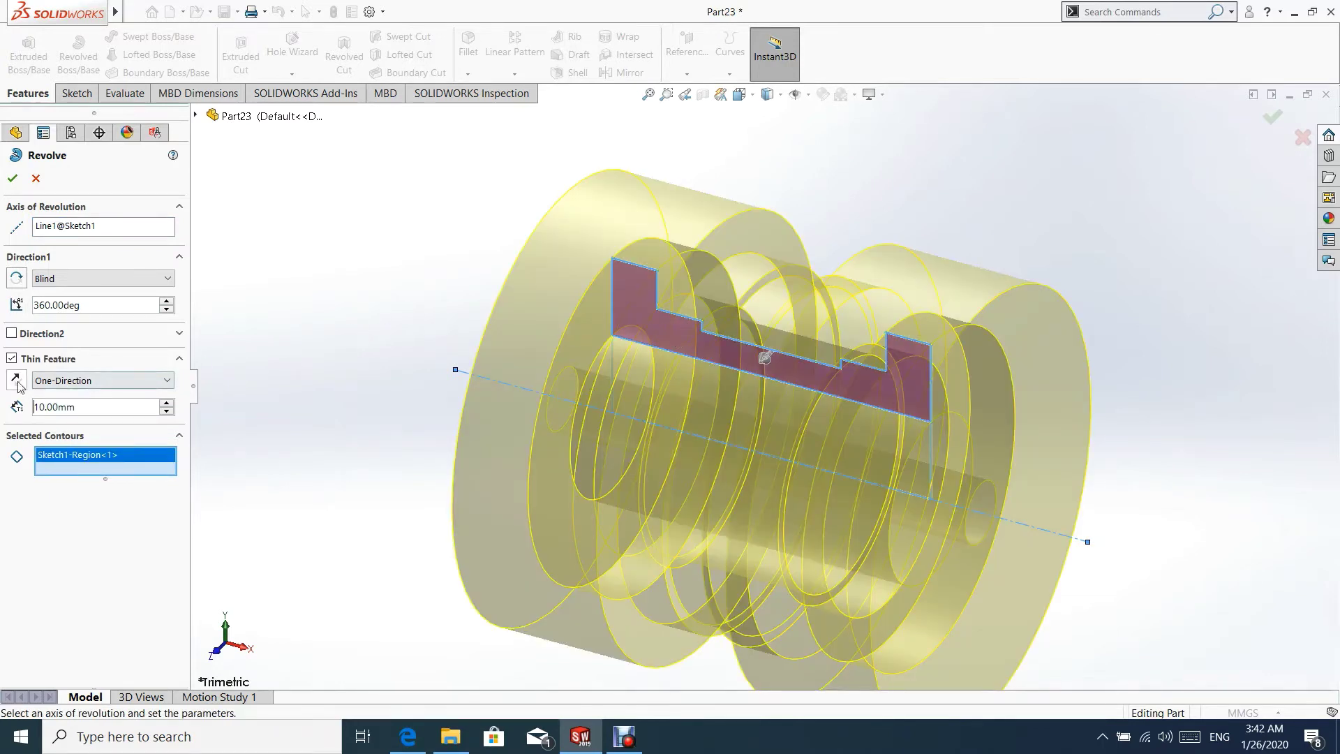
{"action": "left_click", "coordinate": [12, 359]}
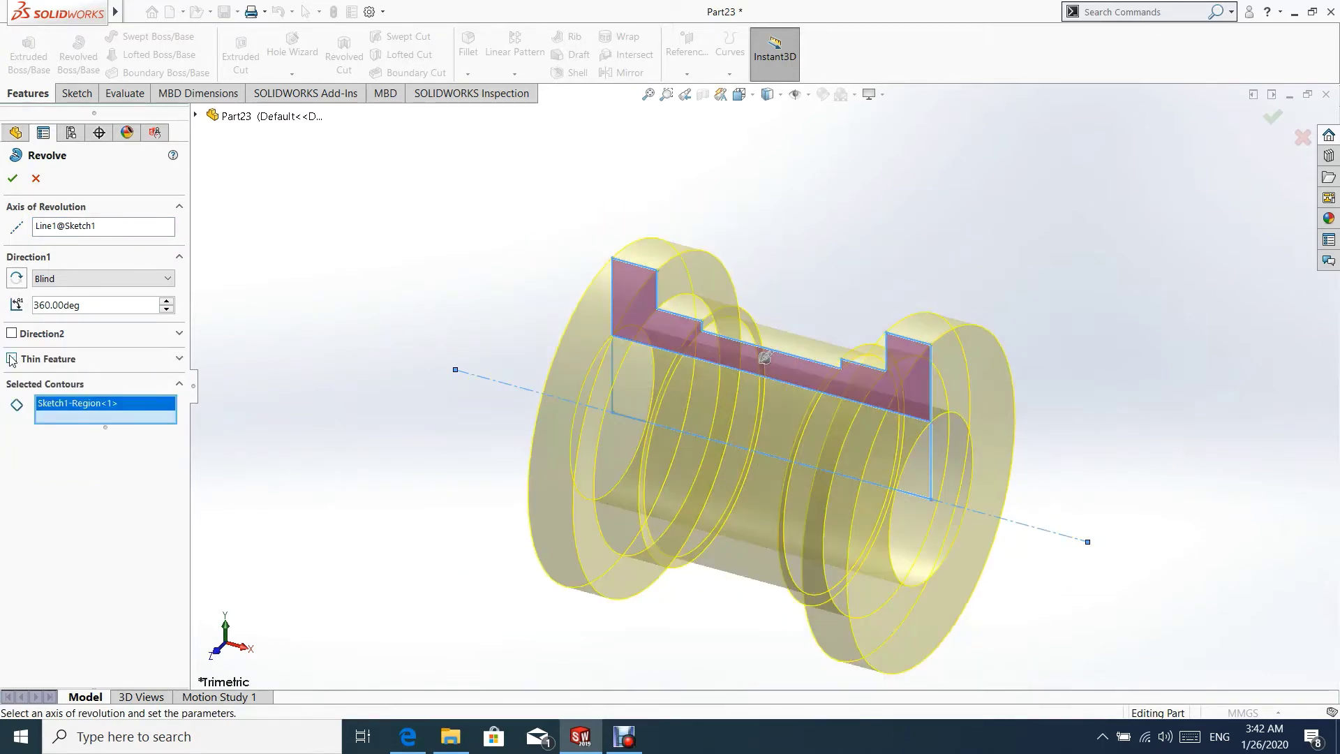
{"action": "left_click", "coordinate": [64, 229]}
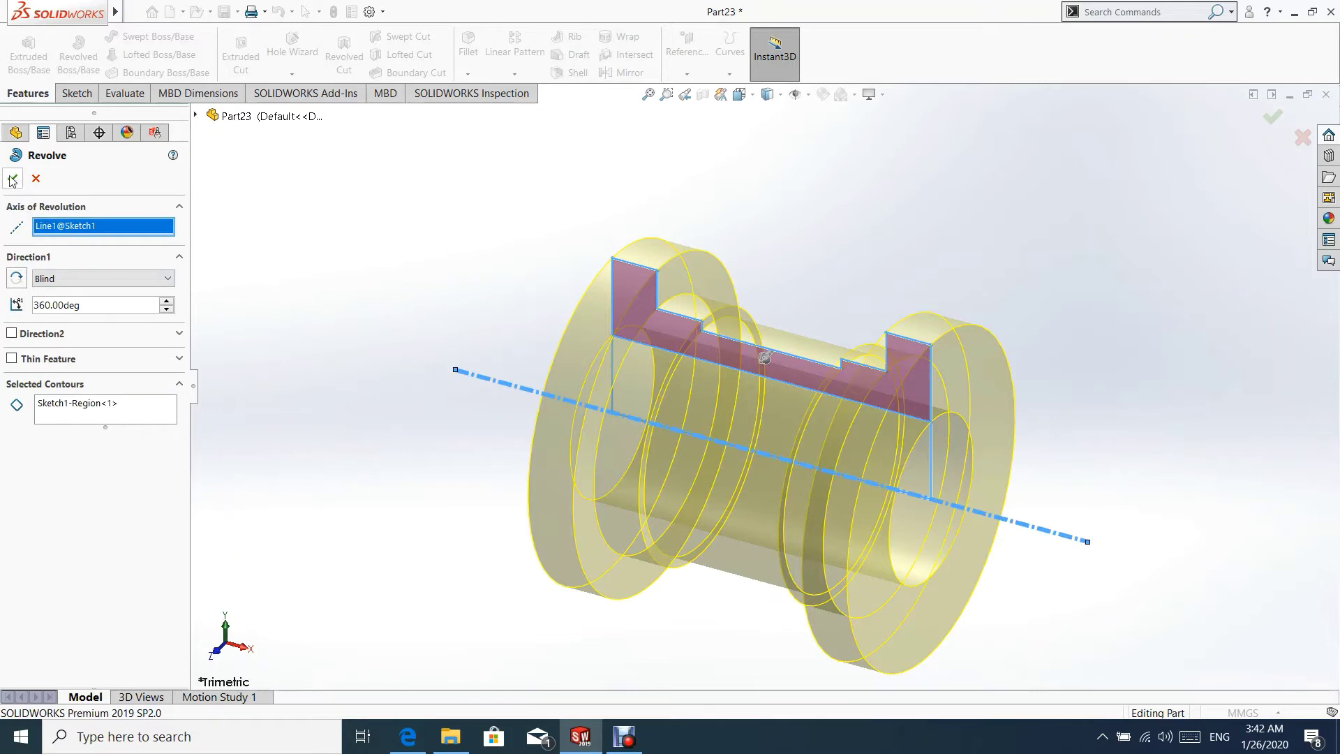
{"action": "left_click", "coordinate": [10, 180]}
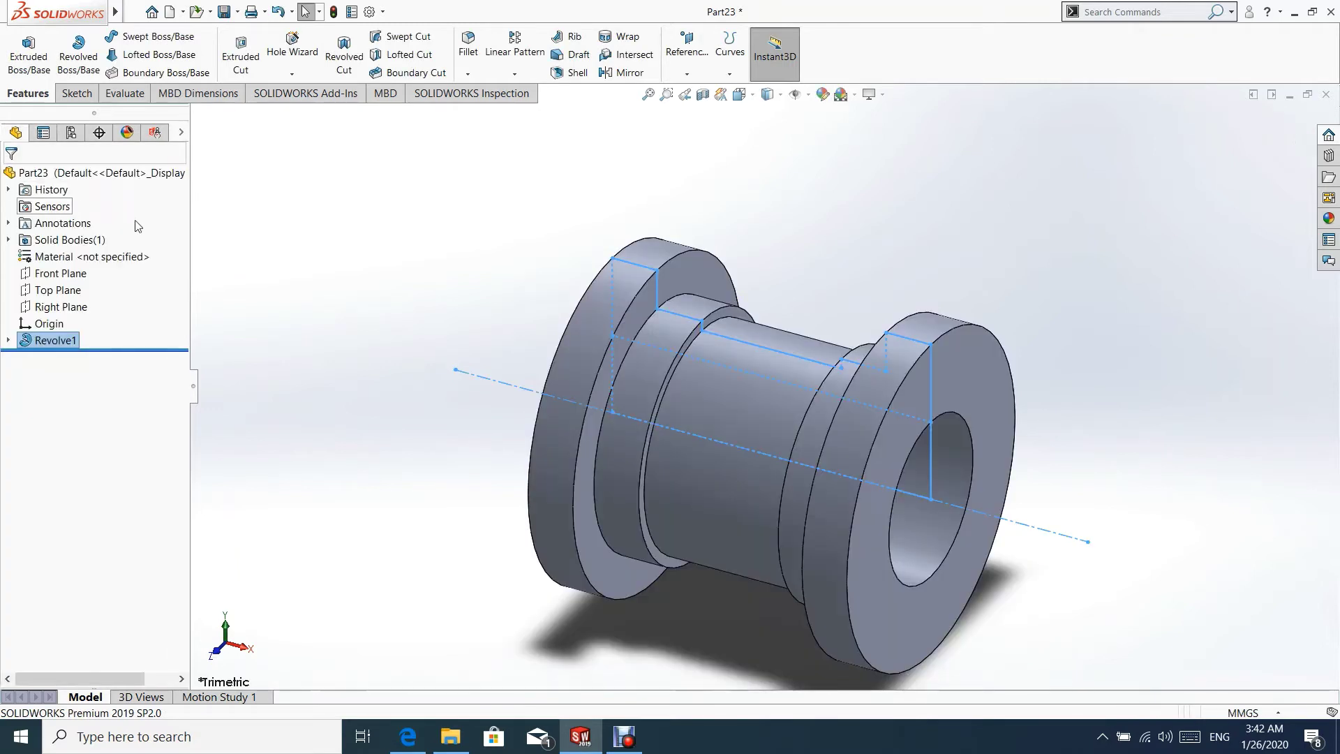
- Start a new sketch on the Top Plane and view it face-on
{"action": "left_click", "coordinate": [50, 290]}
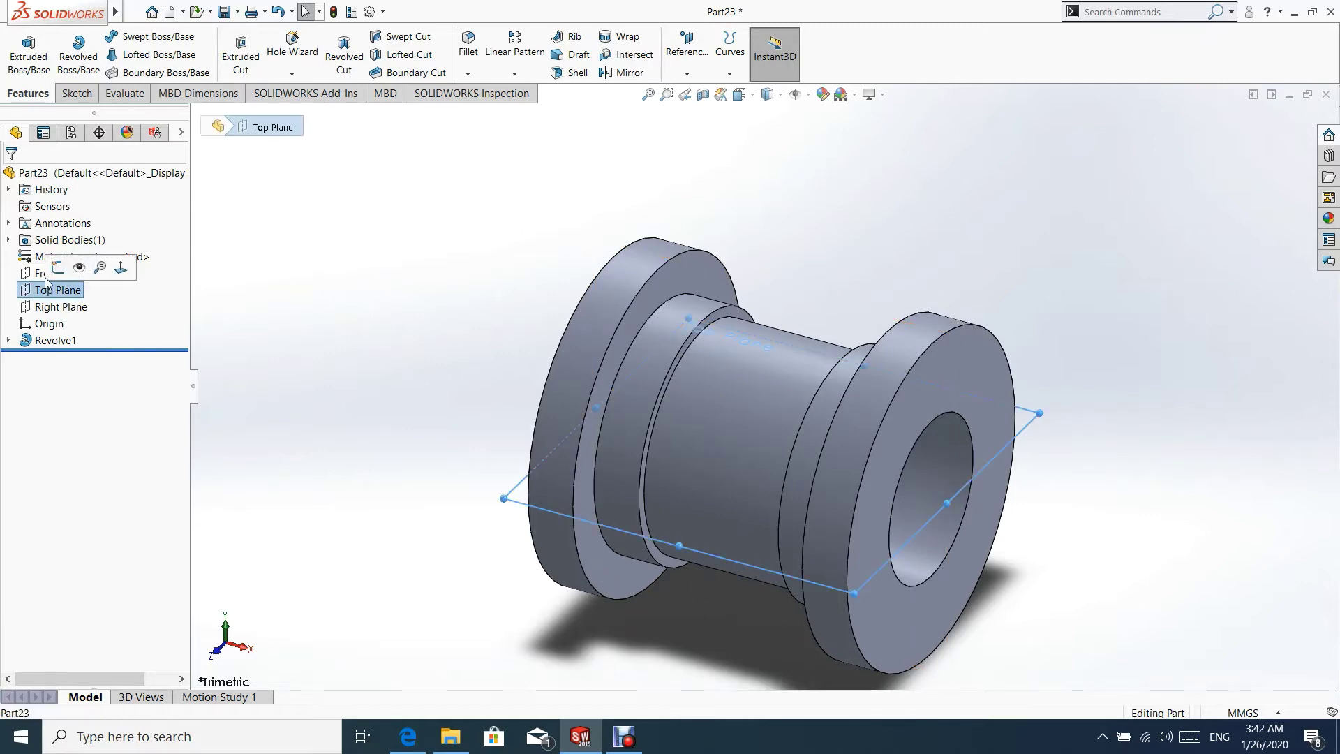
{"action": "left_click", "coordinate": [58, 267]}
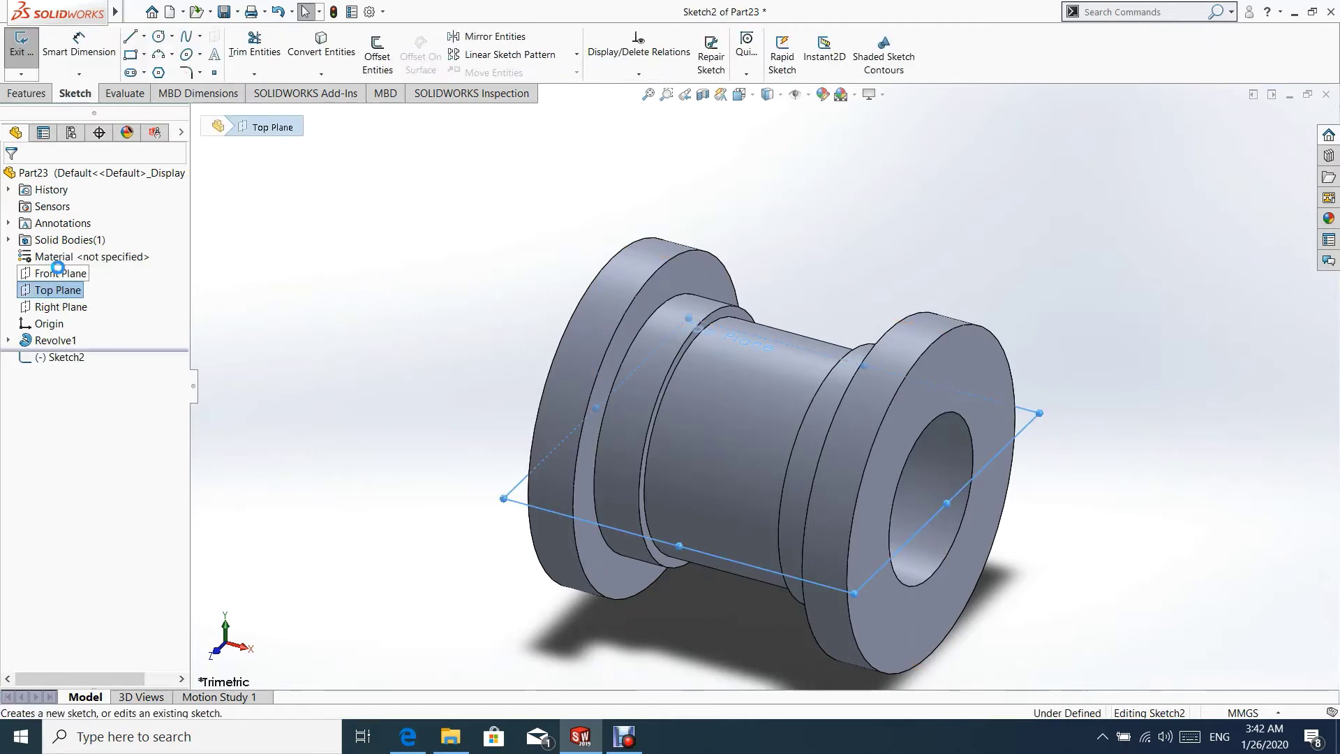
{"action": "left_click", "coordinate": [62, 360]}
{"action": "right_click", "coordinate": [61, 359]}
{"action": "left_click", "coordinate": [89, 342]}
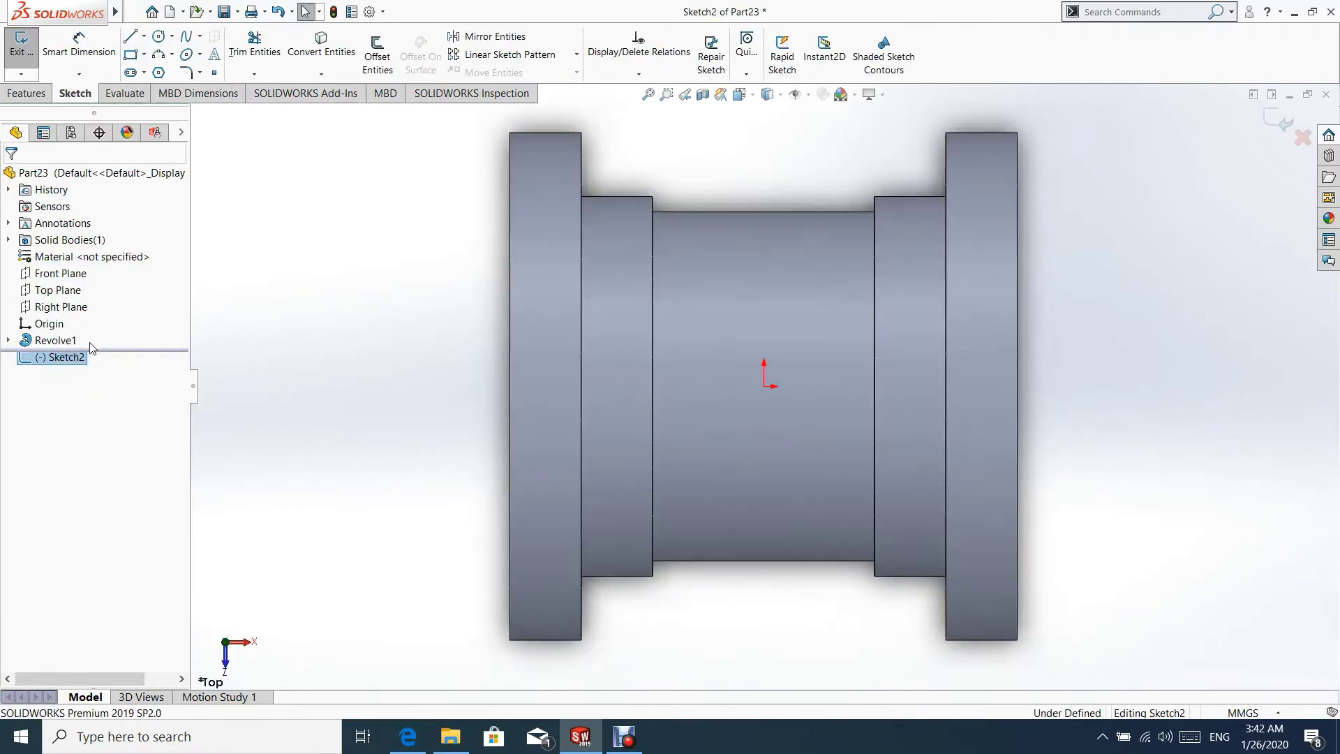
- Sketch two concentric circles centred on the origin, about 9.5 mm and 5.1 mm in diameter
{"action": "left_click", "coordinate": [159, 37]}
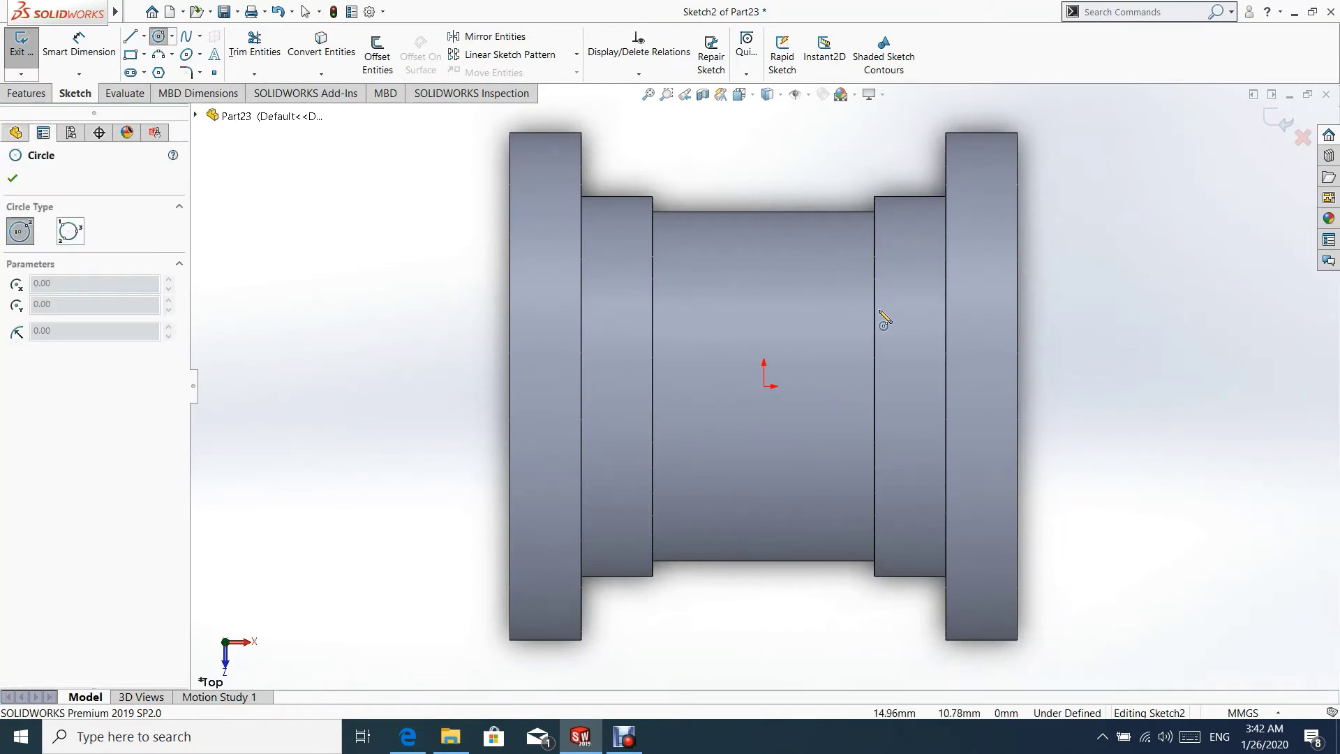
{"action": "left_click", "coordinate": [765, 387]}
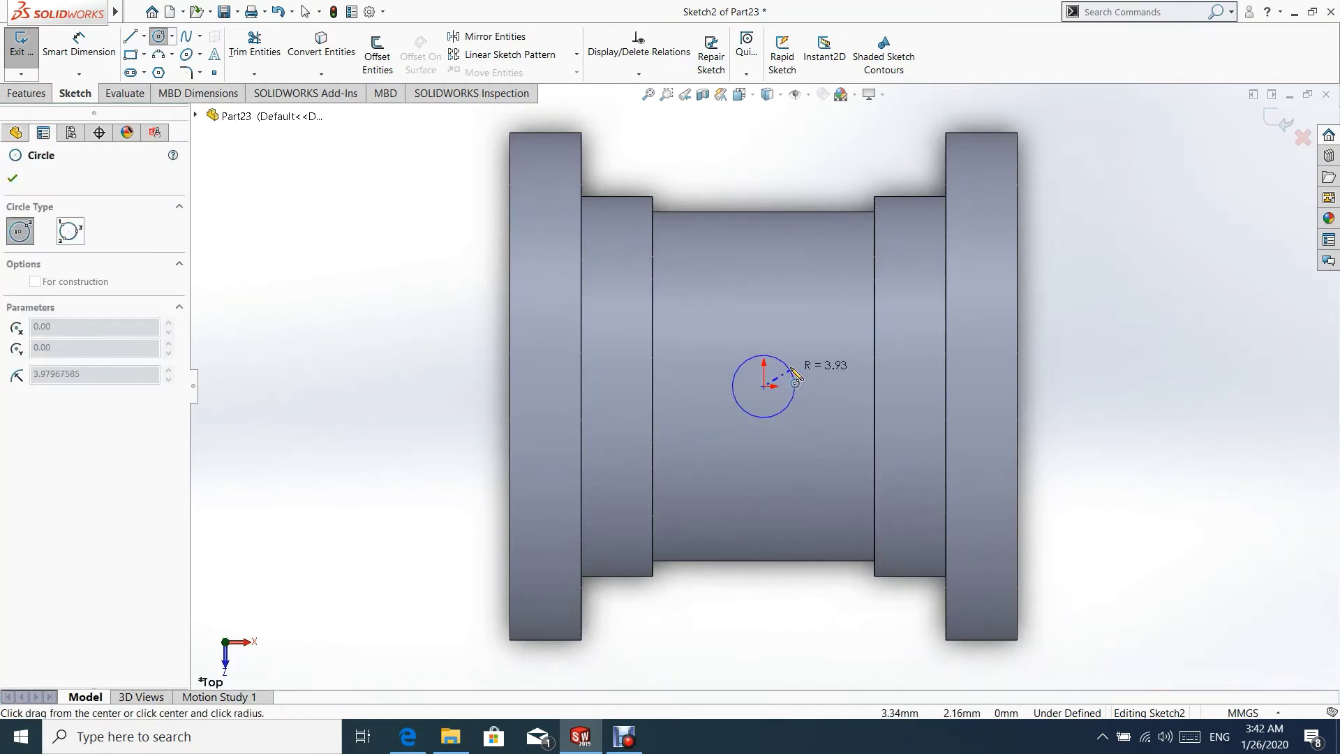
{"action": "left_click", "coordinate": [790, 360]}
{"action": "left_click", "coordinate": [764, 386]}
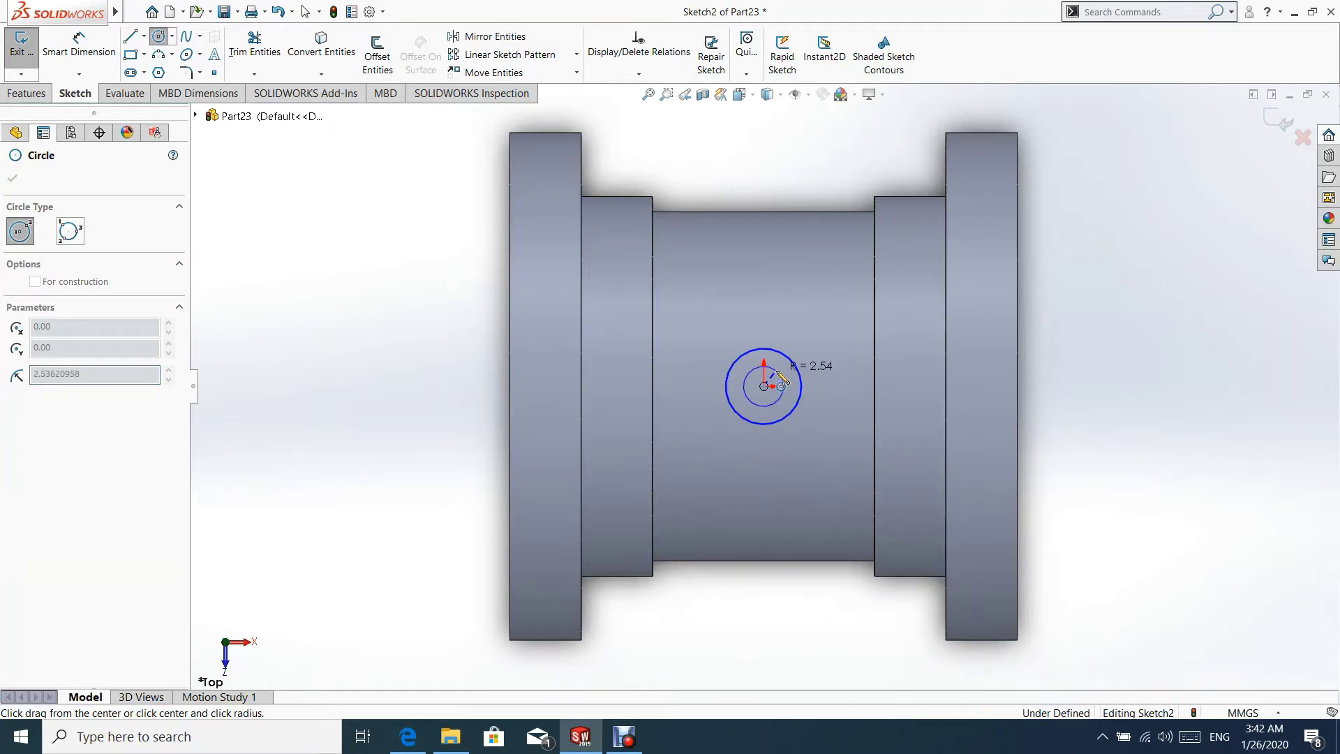
{"action": "left_click", "coordinate": [781, 377]}
{"action": "key", "text": "Escape"}
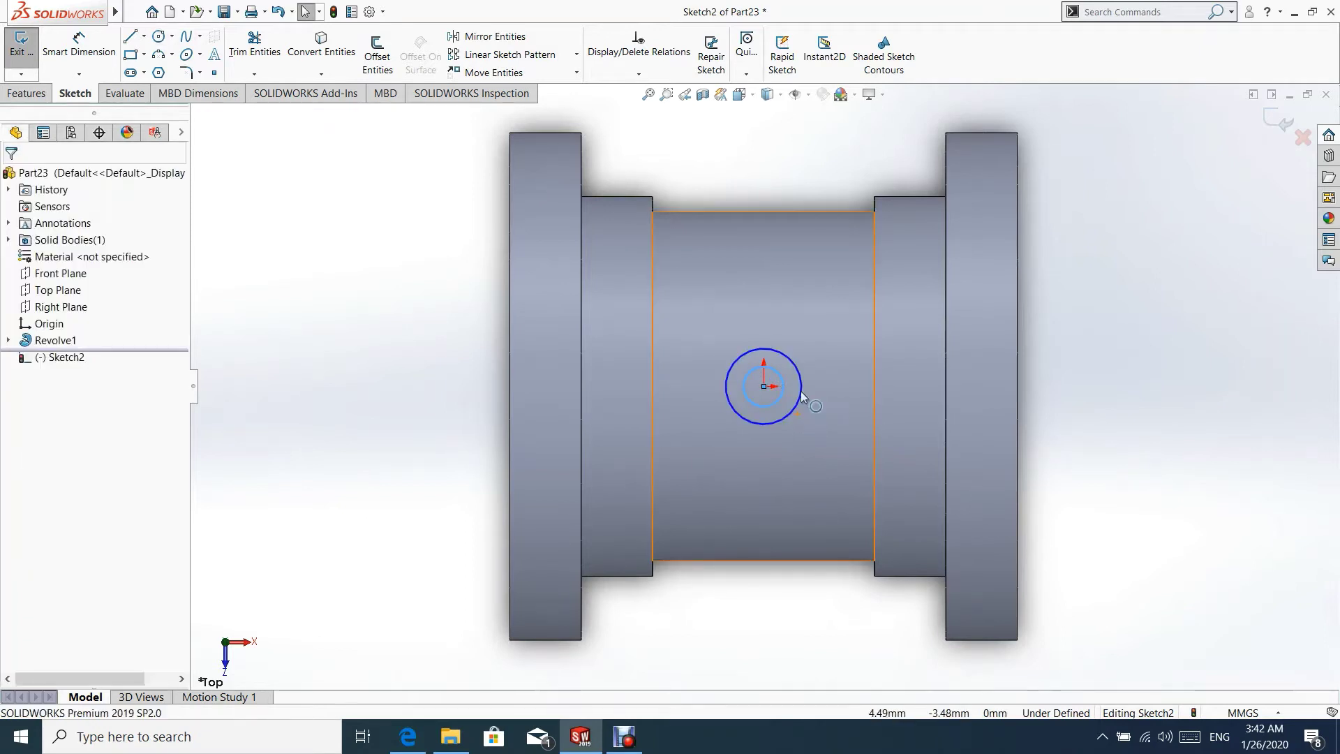
- Dimension the outer circle's diameter as 8 mm and the inner circle's diameter as 6 mm, and finish dimensioning
{"action": "left_click", "coordinate": [97, 53]}
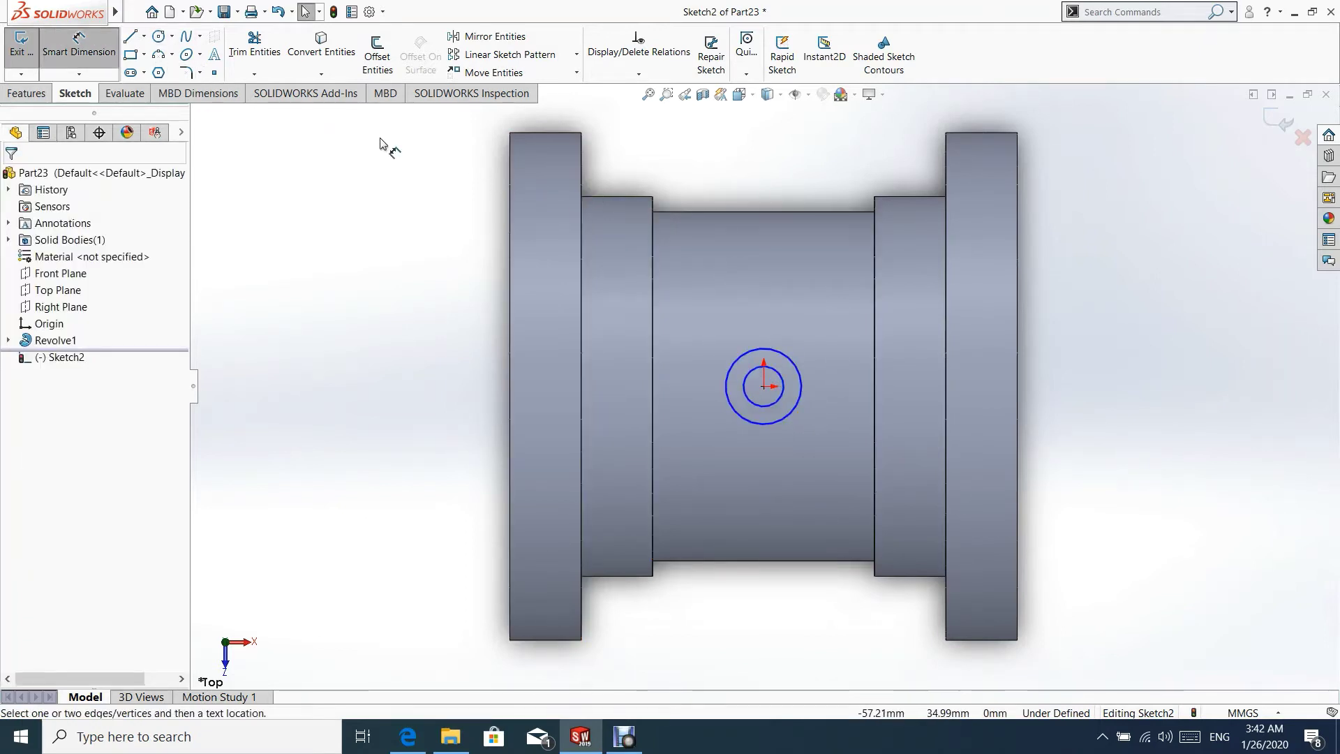
{"action": "left_click", "coordinate": [780, 349]}
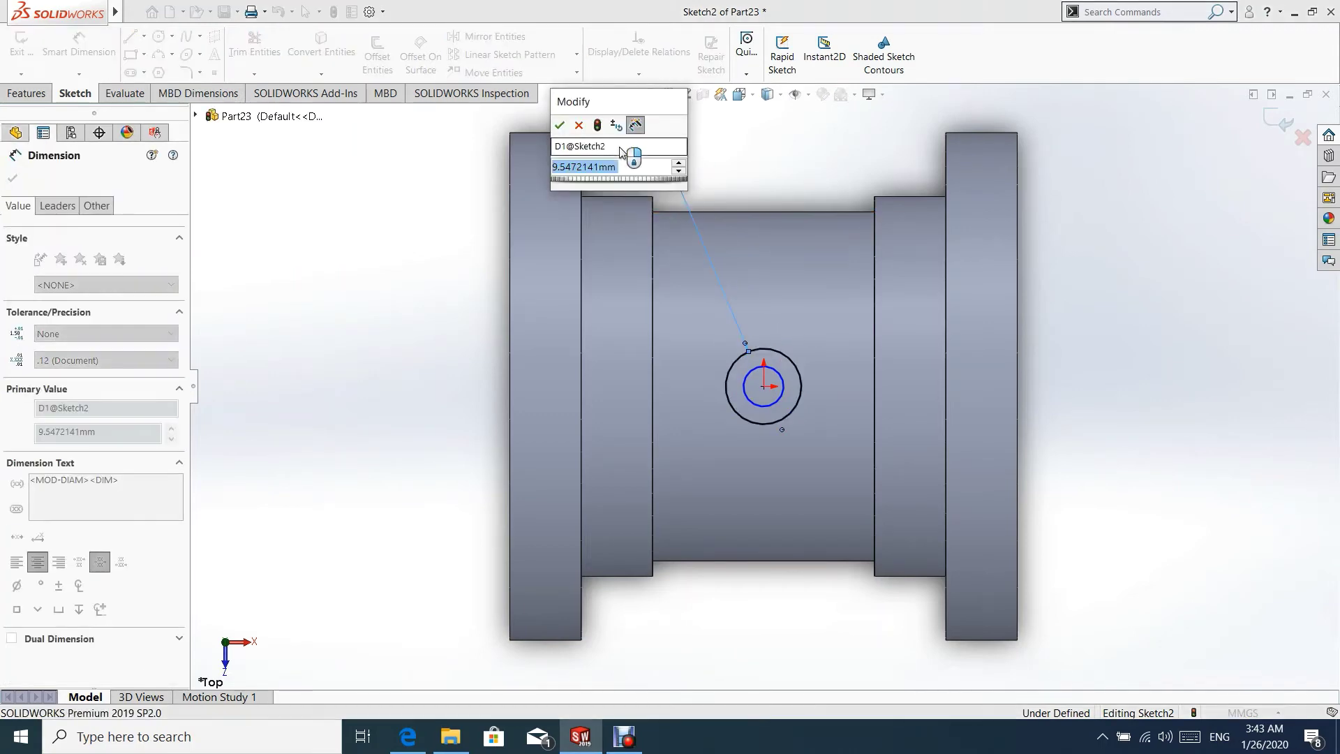
{"action": "type", "text": "8"}
{"action": "key", "text": "Return"}
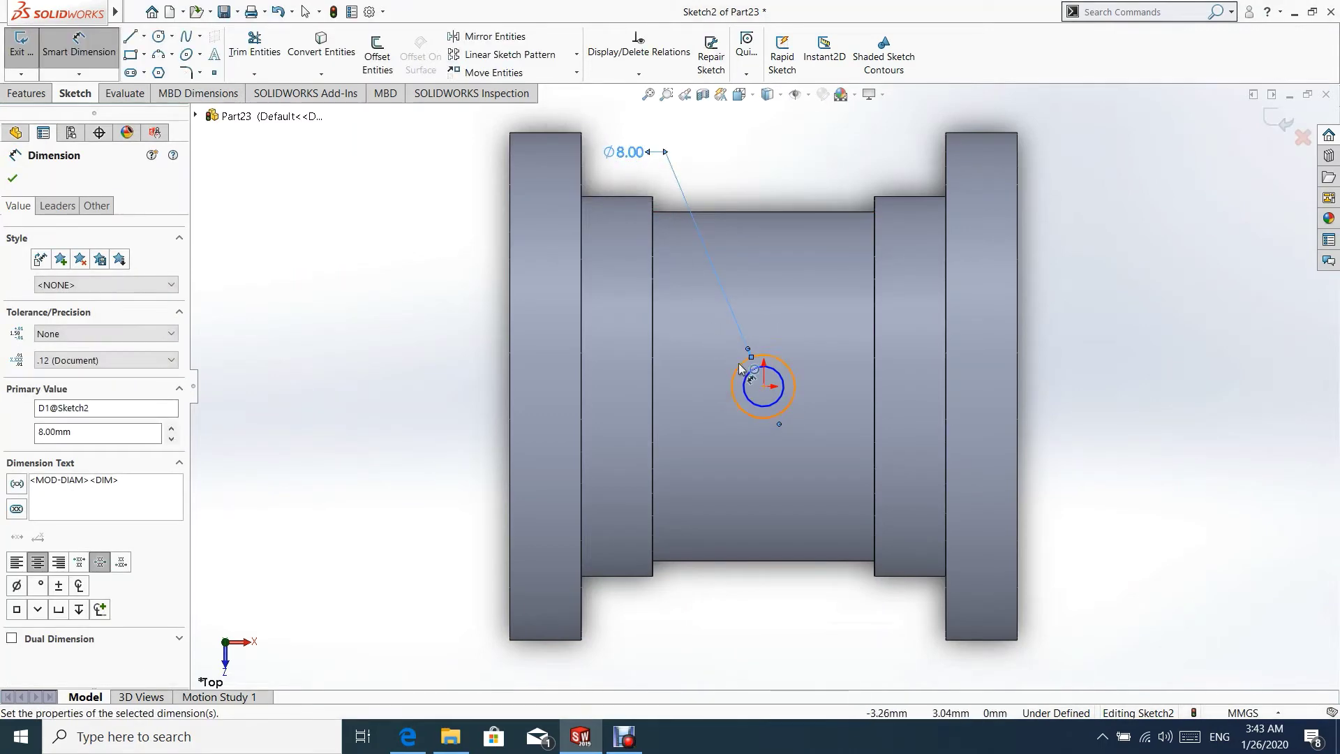
{"action": "left_click", "coordinate": [749, 375]}
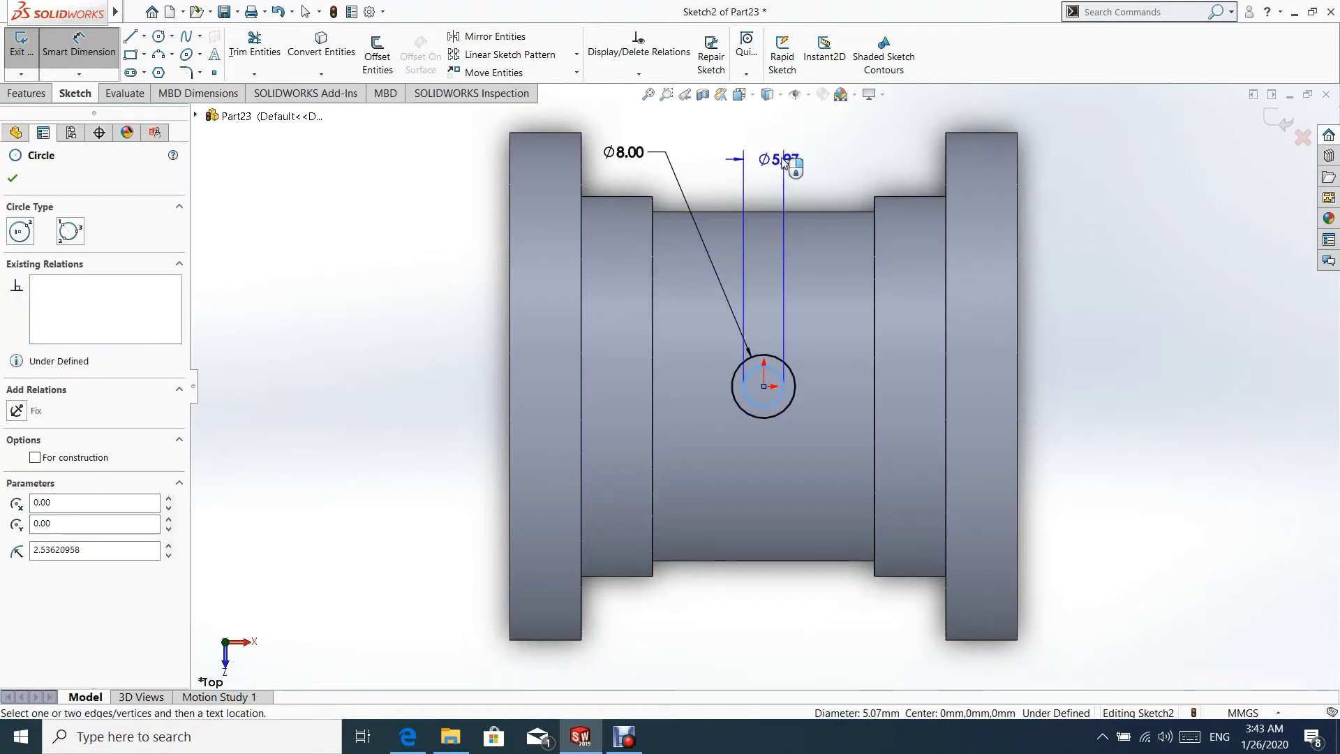
{"action": "left_click", "coordinate": [864, 157]}
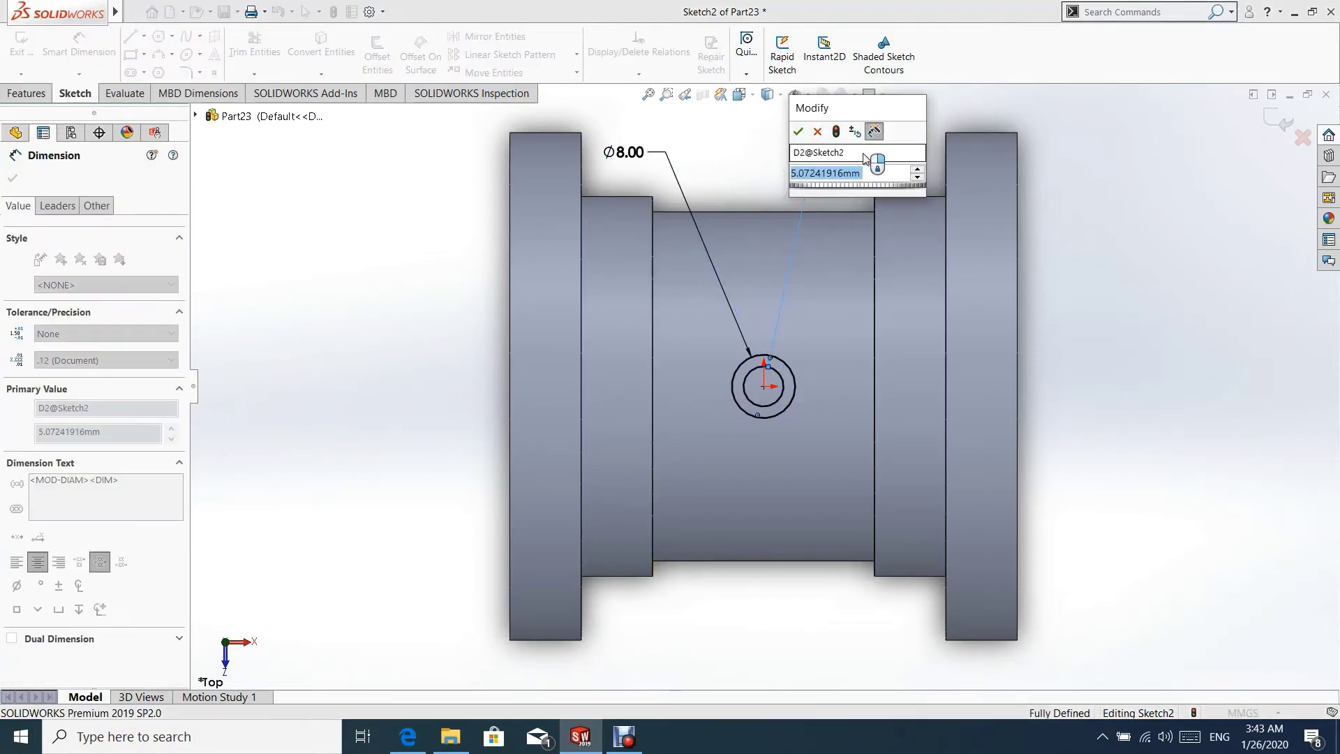
{"action": "type", "text": "6"}
{"action": "key", "text": "Return"}
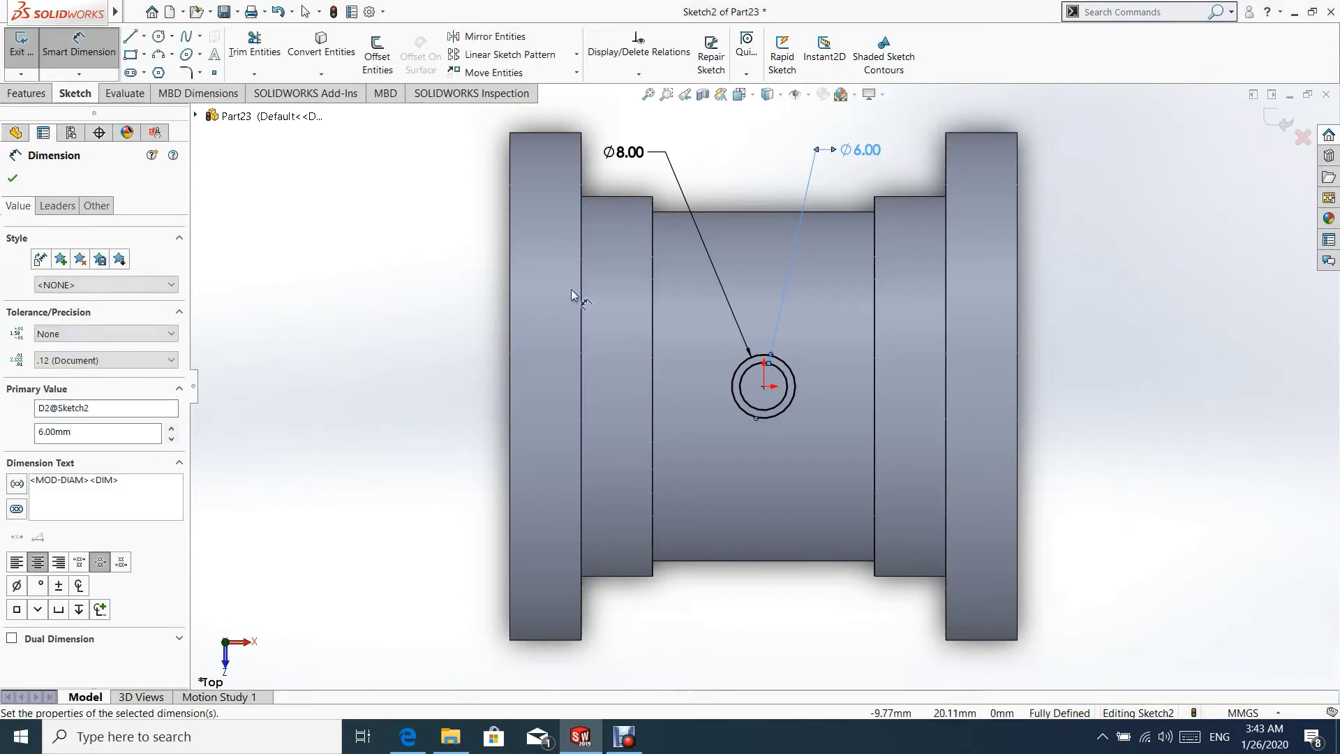
{"action": "left_click", "coordinate": [15, 180]}
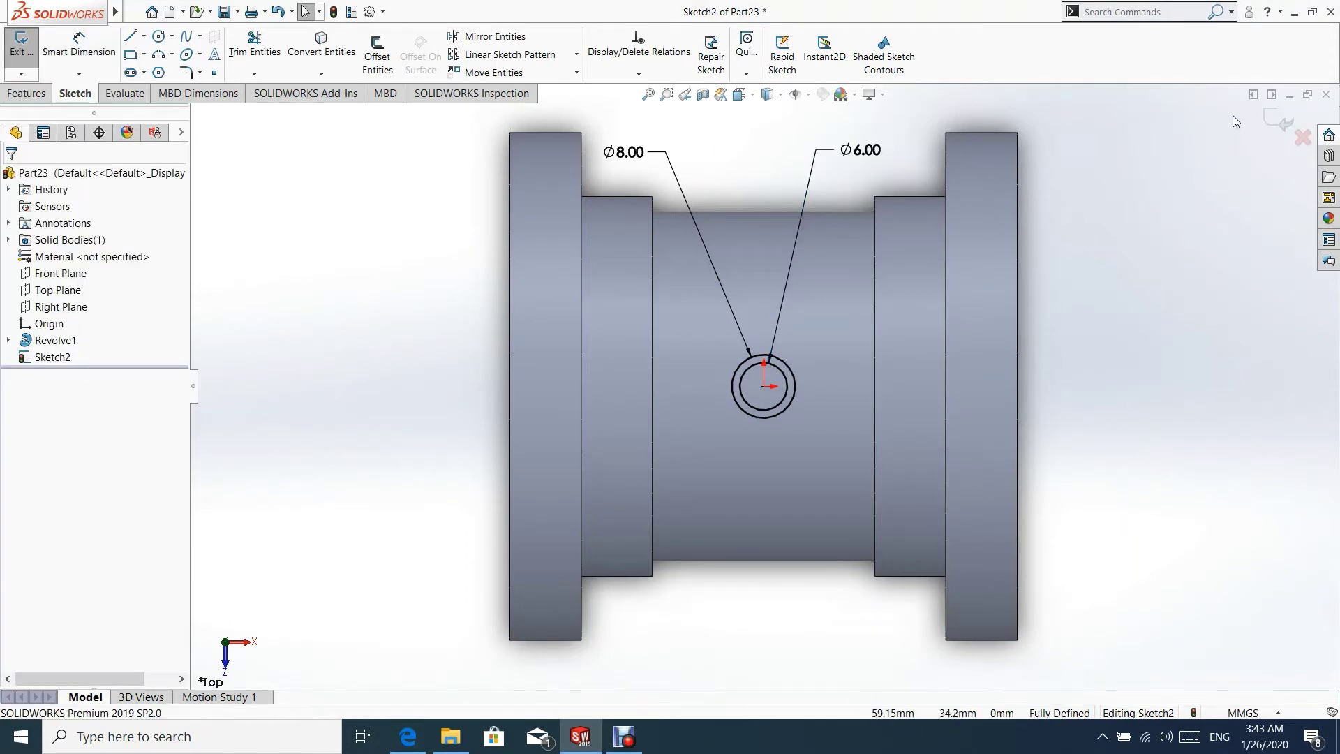
- Close the sketch and start a boss extrusion of it that begins at a 32 mm offset from the sketch plane
{"action": "left_click", "coordinate": [1279, 120]}
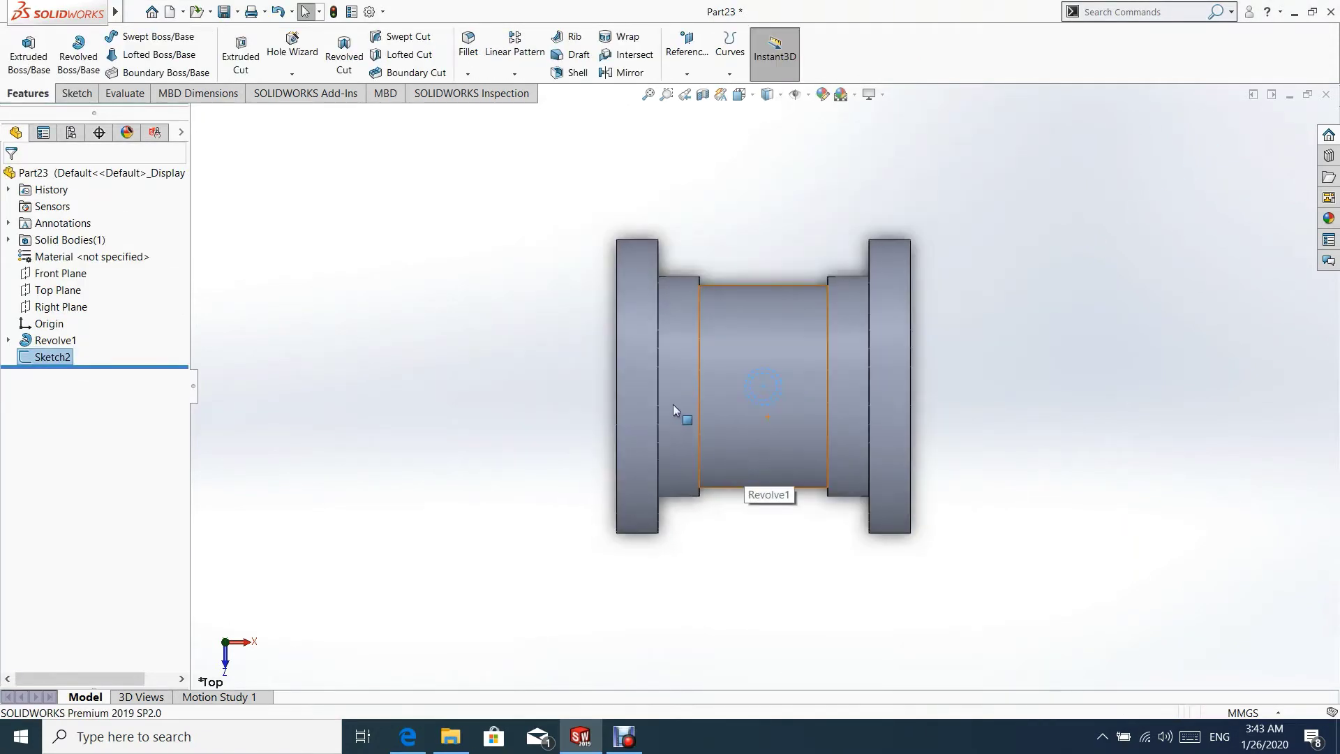
{"action": "left_click", "coordinate": [29, 53]}
{"action": "left_click", "coordinate": [81, 226]}
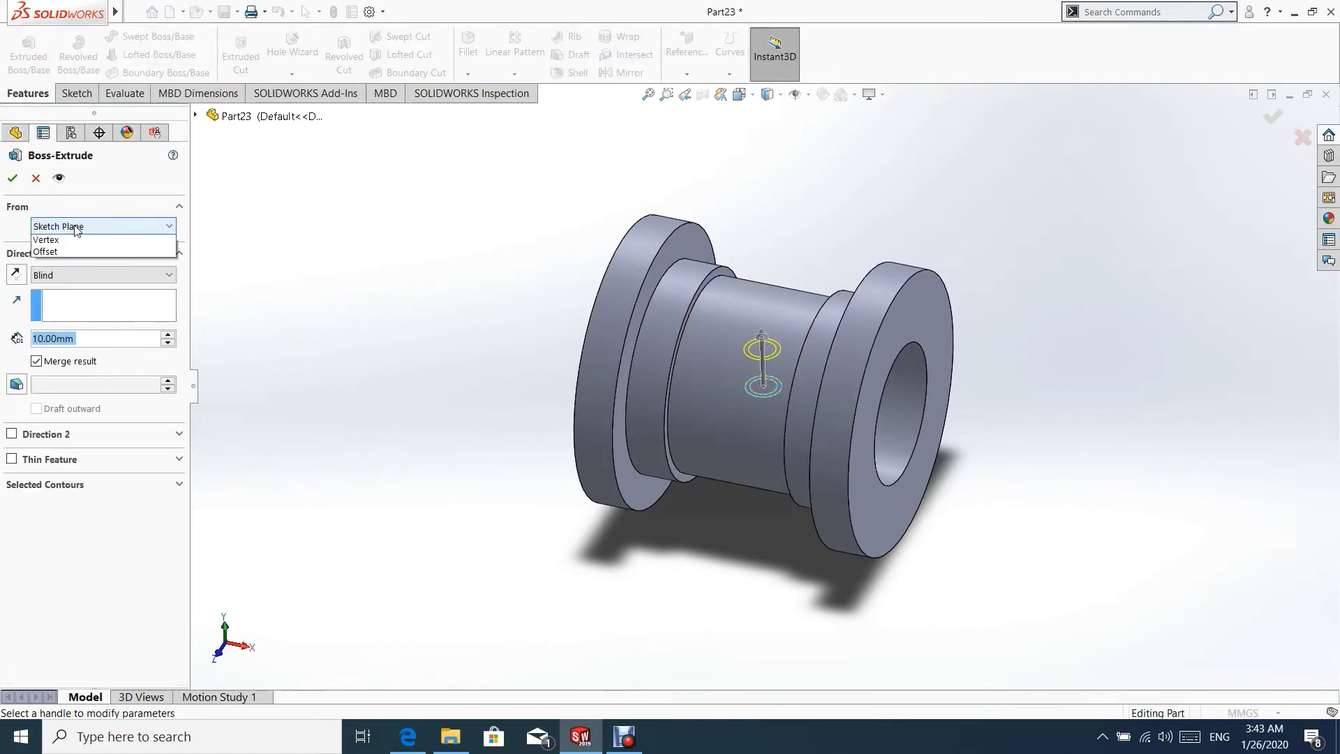
{"action": "left_click", "coordinate": [64, 273]}
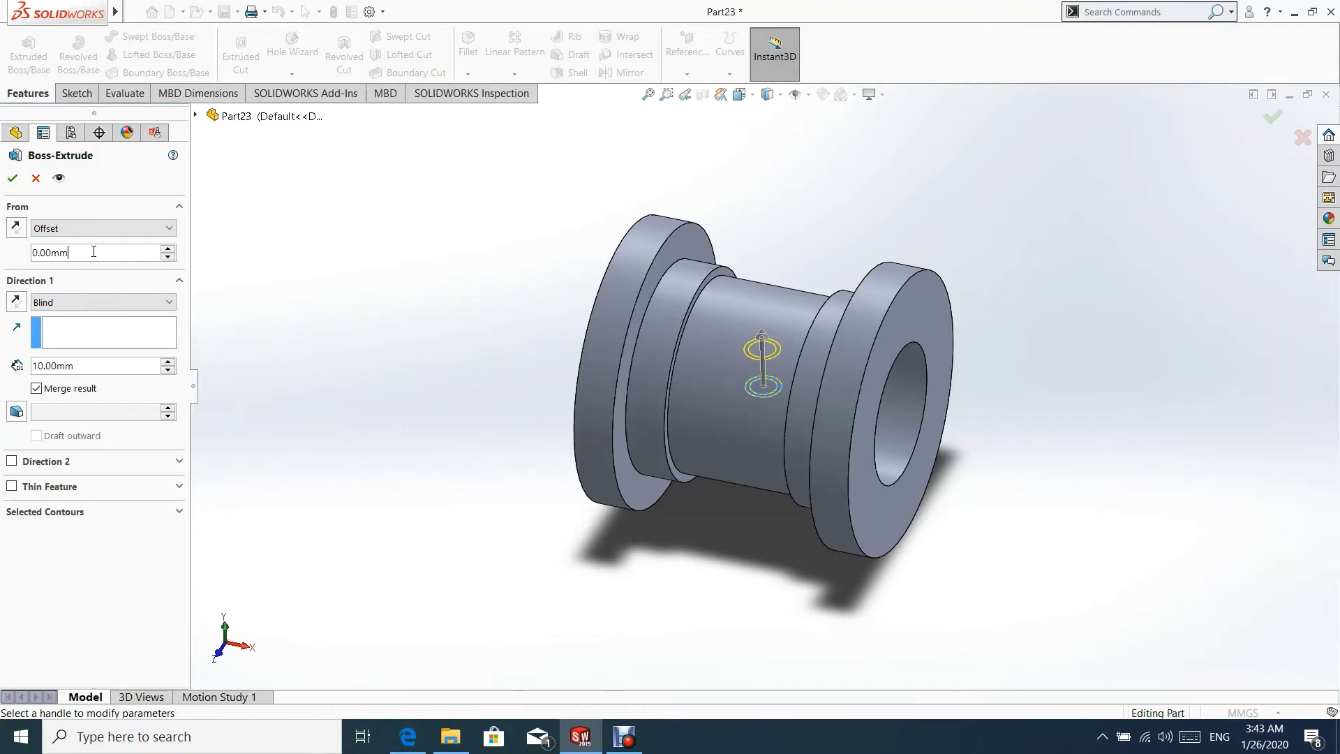
{"action": "type", "text": "32"}
{"action": "key", "text": "Return"}
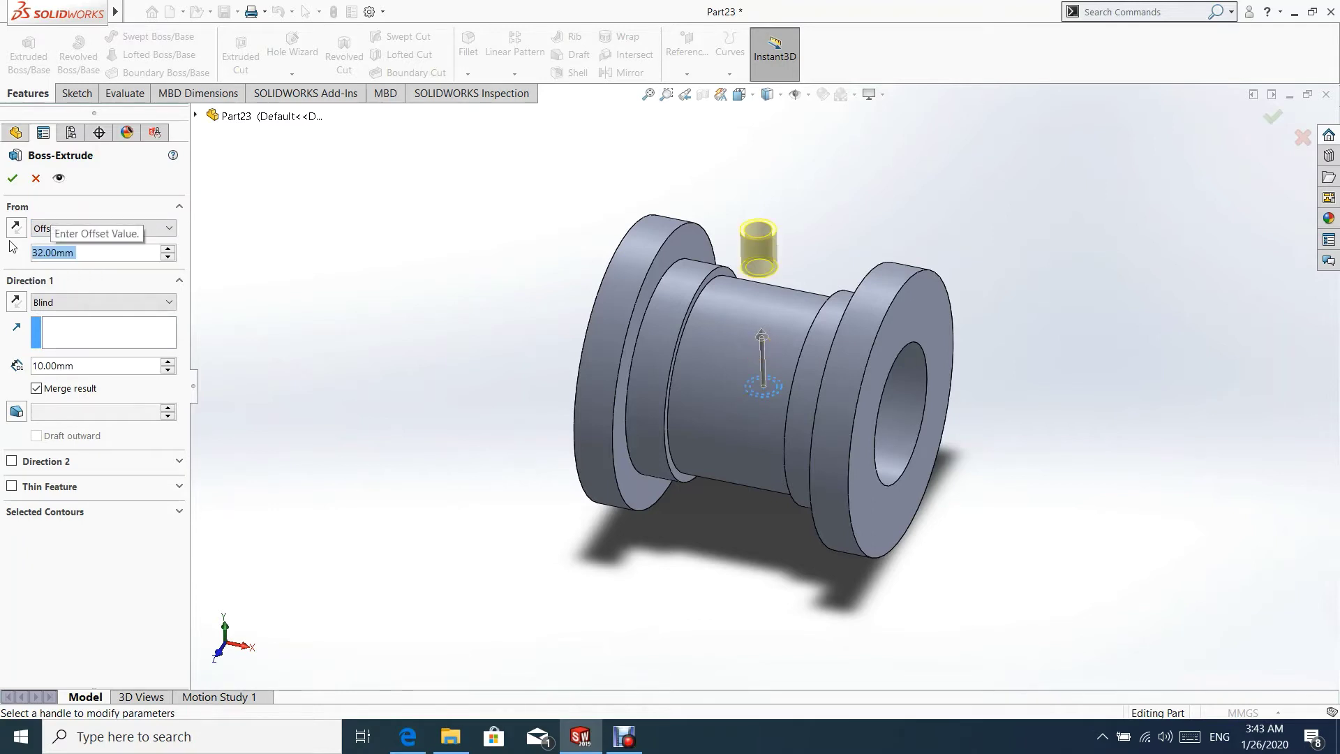
- Reverse the extrusion toward the sleeve, set its end condition to Up To Next, and accept the boss
{"action": "middle_click_drag", "start_coordinate": [766, 283], "coordinate": [755, 231]}
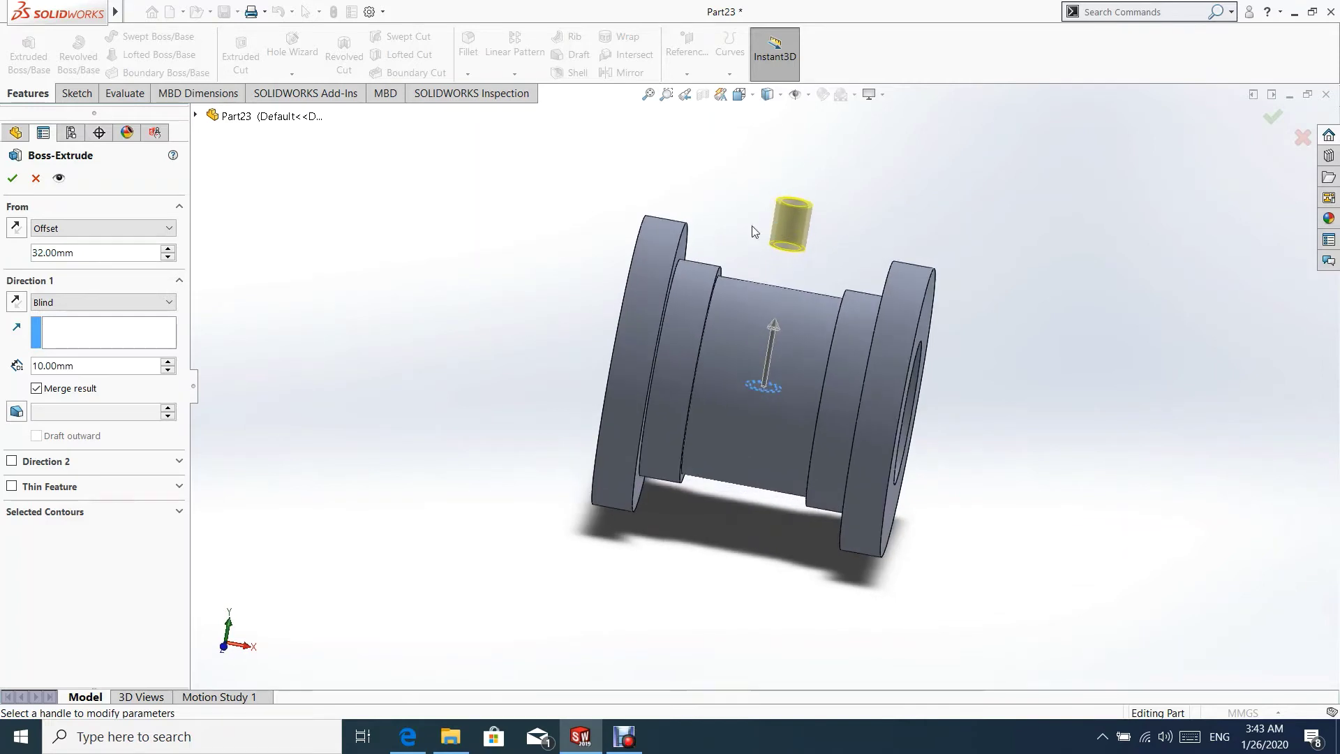
{"action": "left_click", "coordinate": [16, 303]}
{"action": "left_click", "coordinate": [70, 303]}
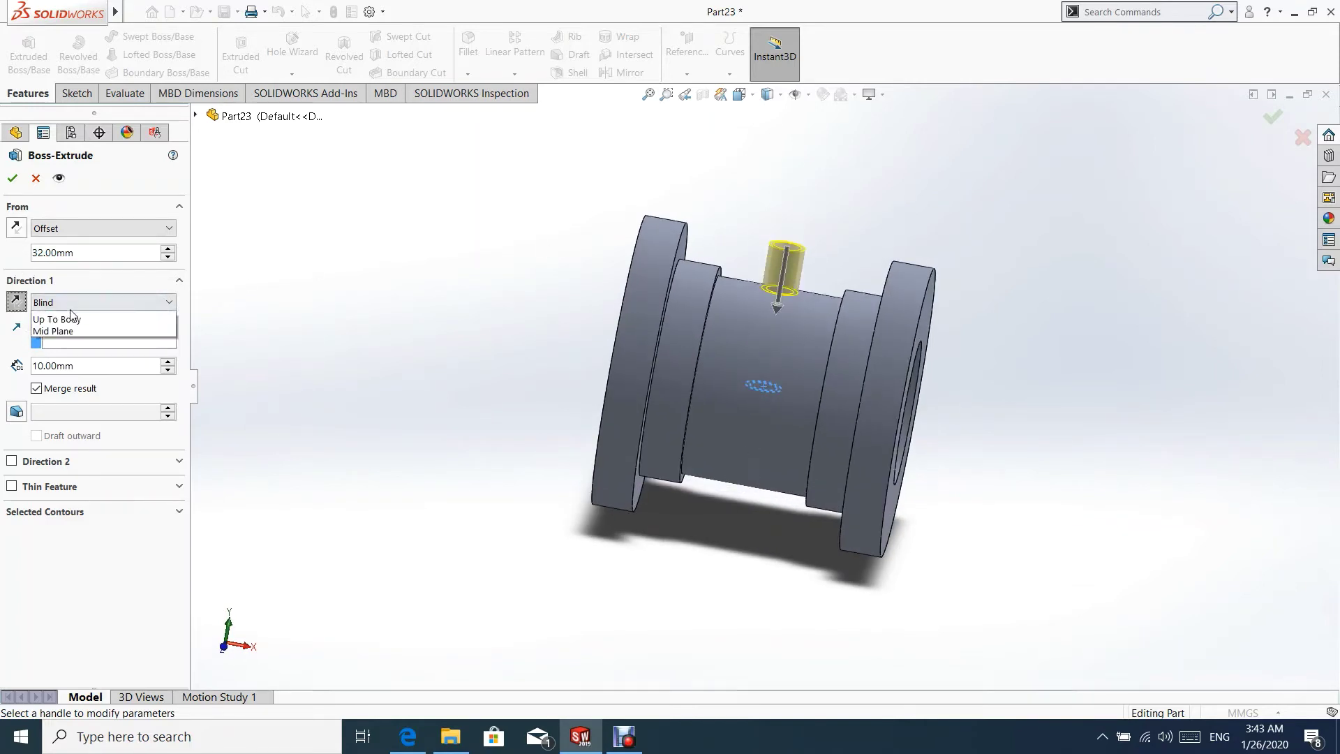
{"action": "left_click", "coordinate": [70, 344]}
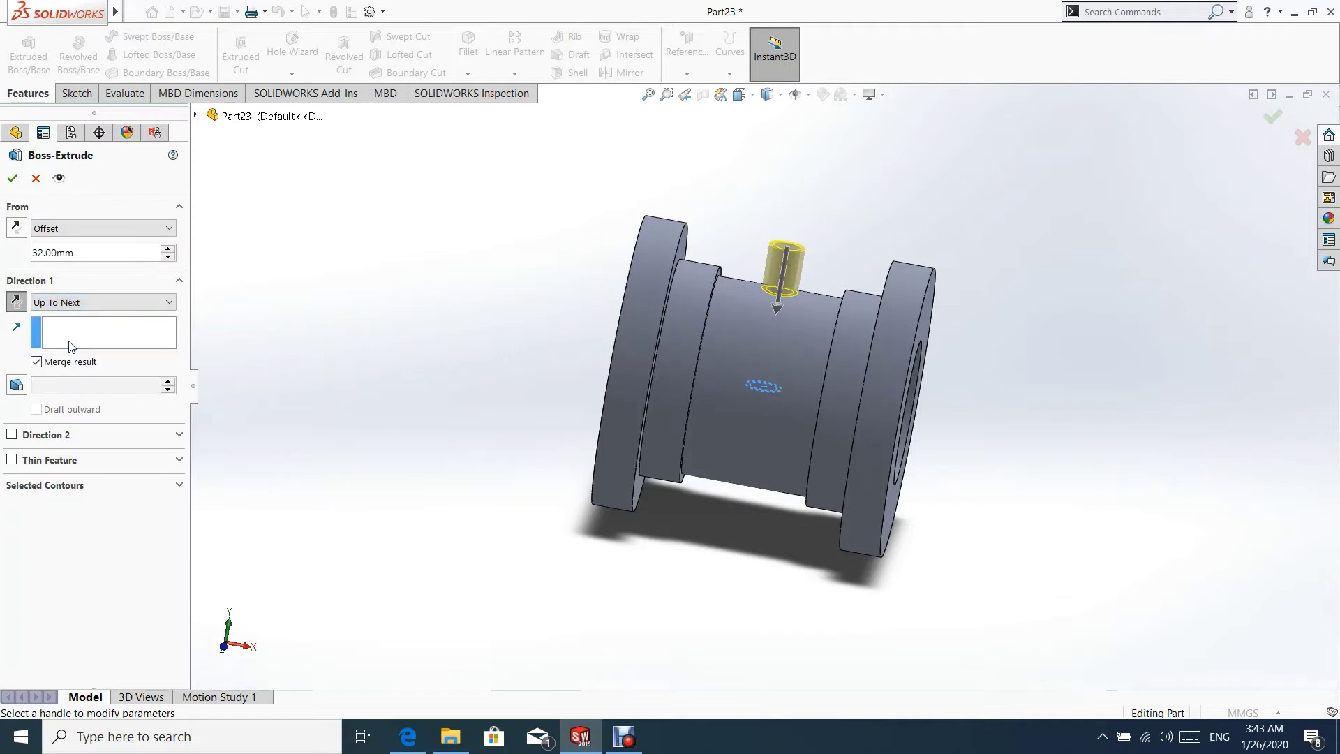
{"action": "left_click", "coordinate": [13, 178]}
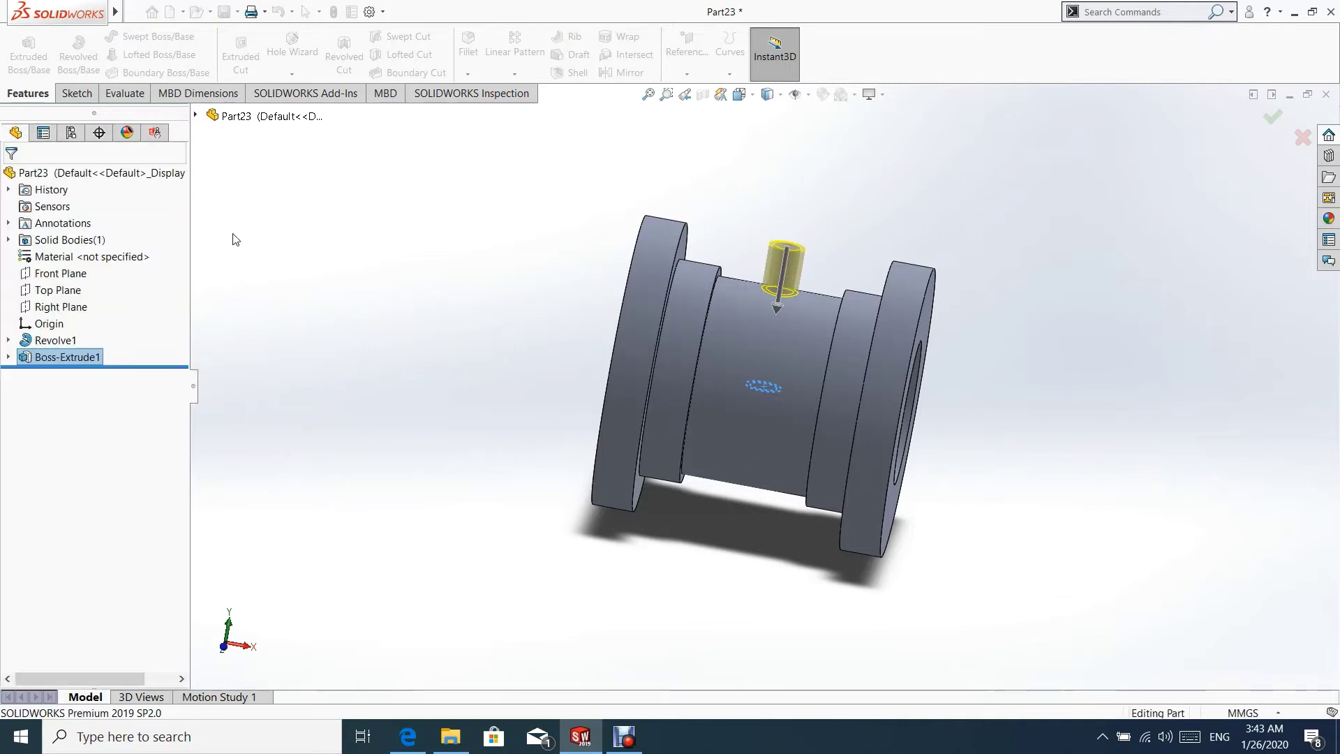
- Start an extruded cut from the boss's sketch, using only the region inside the inner circle as the contour
{"action": "left_click", "coordinate": [7, 357]}
{"action": "left_click", "coordinate": [68, 373]}
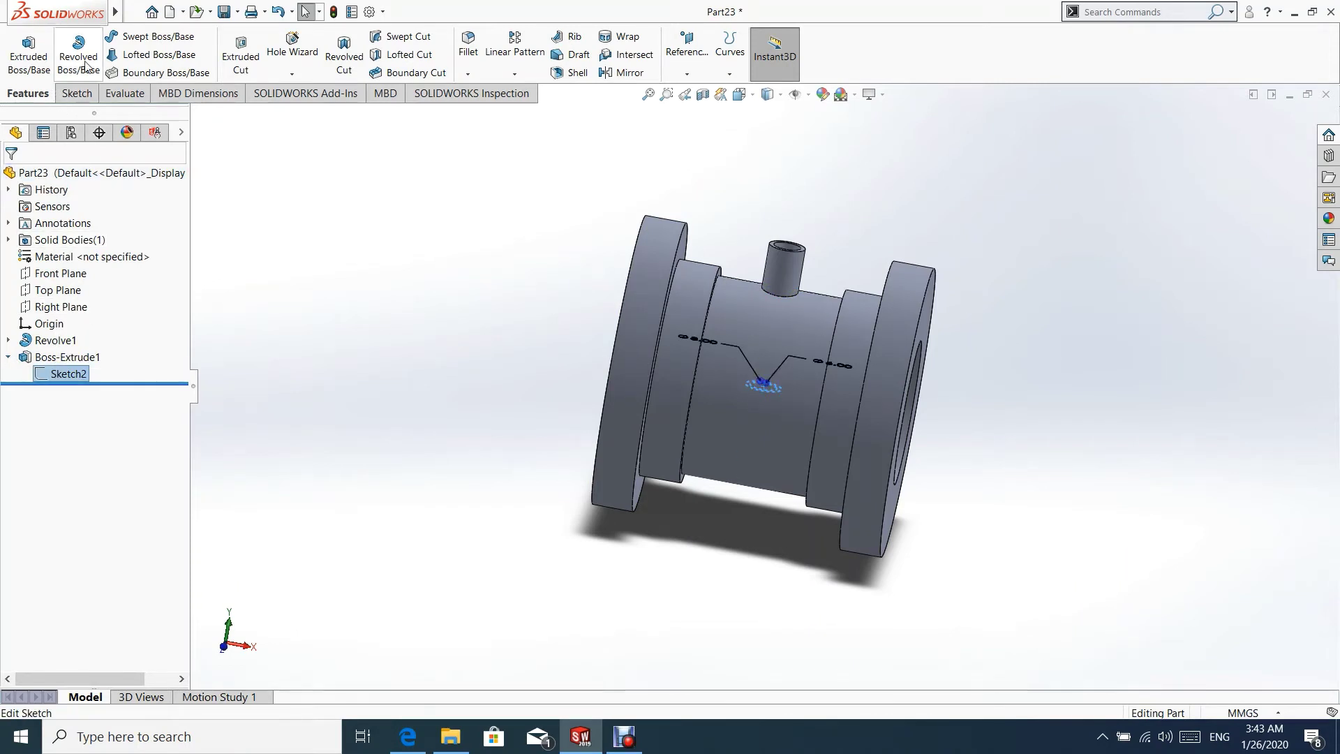
{"action": "left_click", "coordinate": [238, 68]}
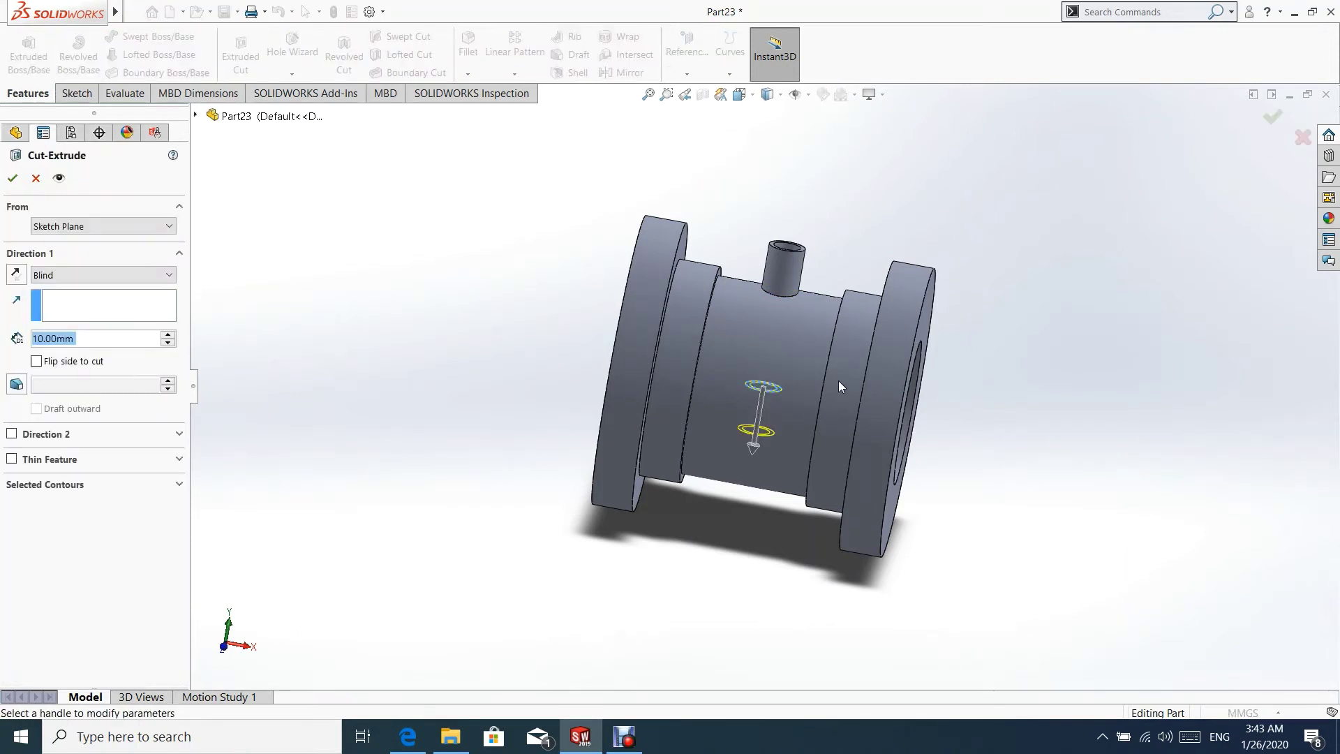
{"action": "left_click", "coordinate": [70, 487]}
{"action": "left_click", "coordinate": [98, 508]}
{"action": "right_click", "coordinate": [98, 513]}
{"action": "left_click", "coordinate": [109, 516]}
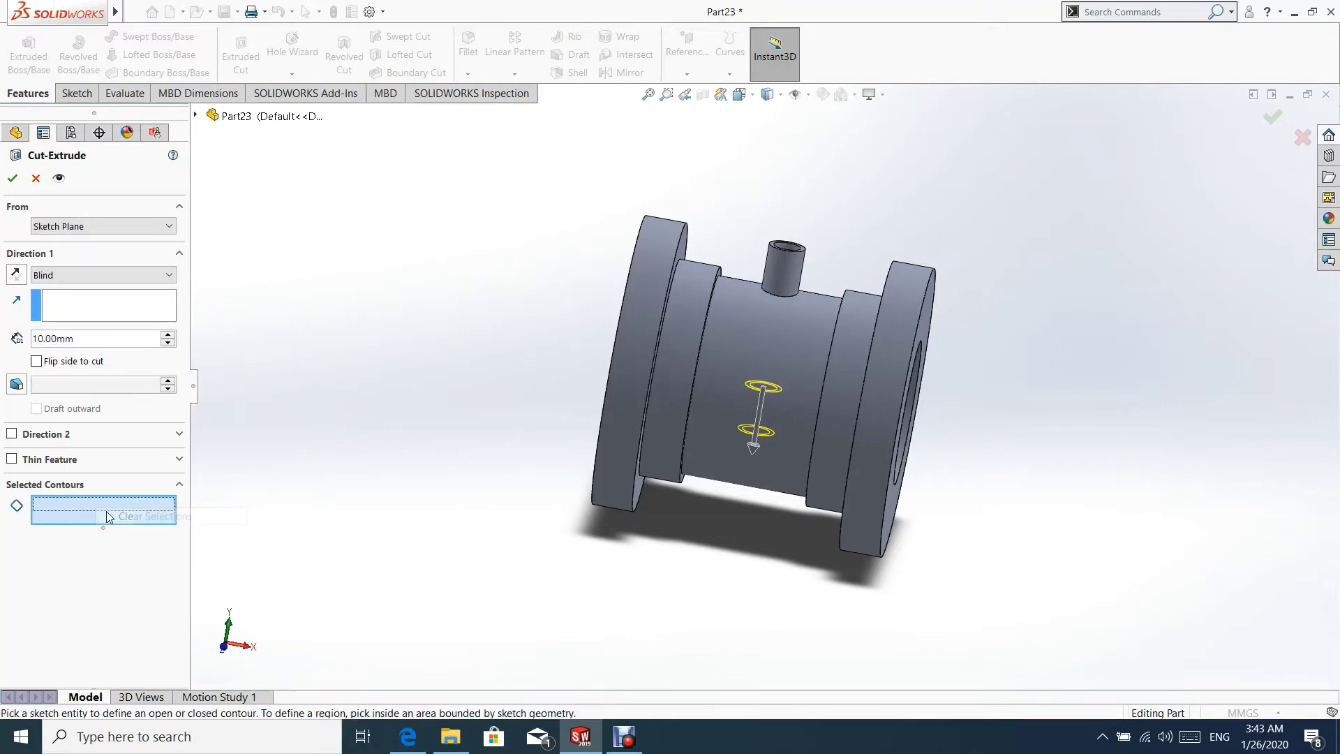
{"action": "middle_click_drag", "start_coordinate": [770, 337], "coordinate": [763, 398]}
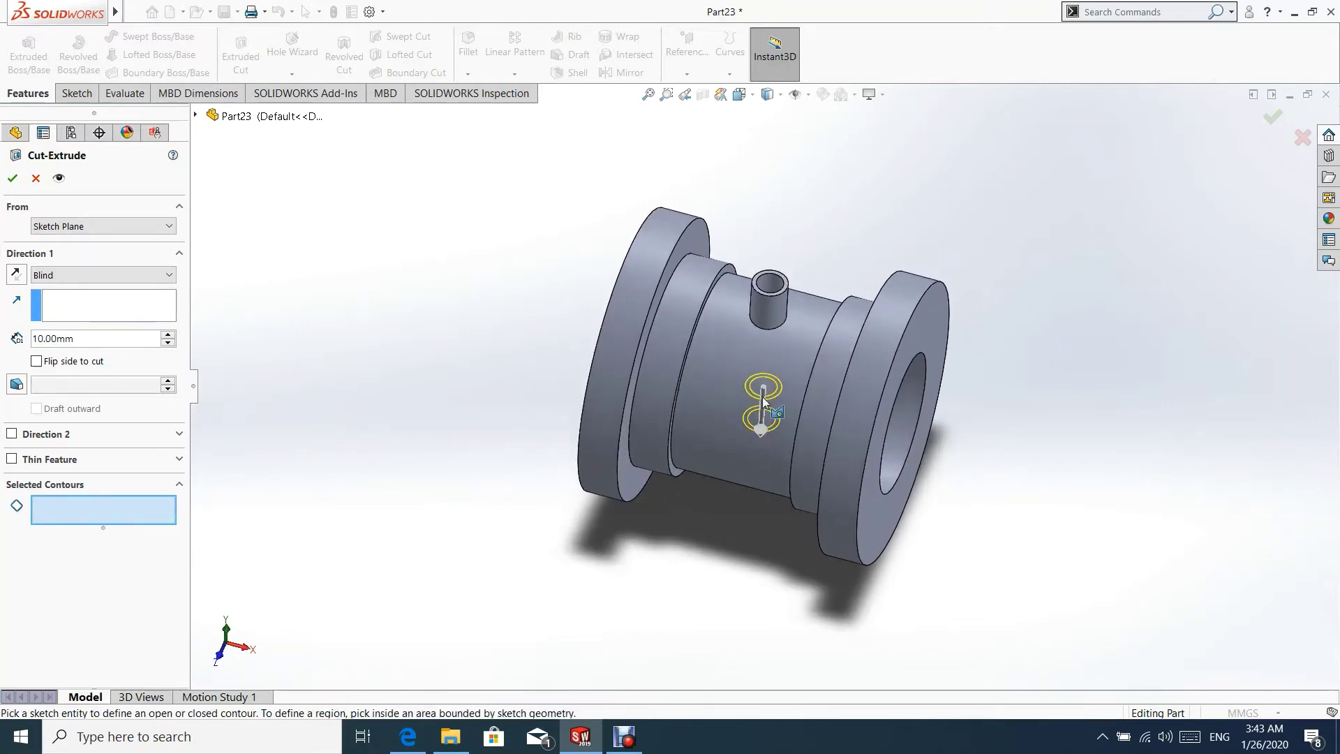
{"action": "scroll", "coordinate": [762, 401], "scroll_direction": "down", "scroll_amount": 5}
{"action": "left_click", "coordinate": [771, 371]}
{"action": "scroll", "coordinate": [771, 447], "scroll_direction": "up", "scroll_amount": 5}
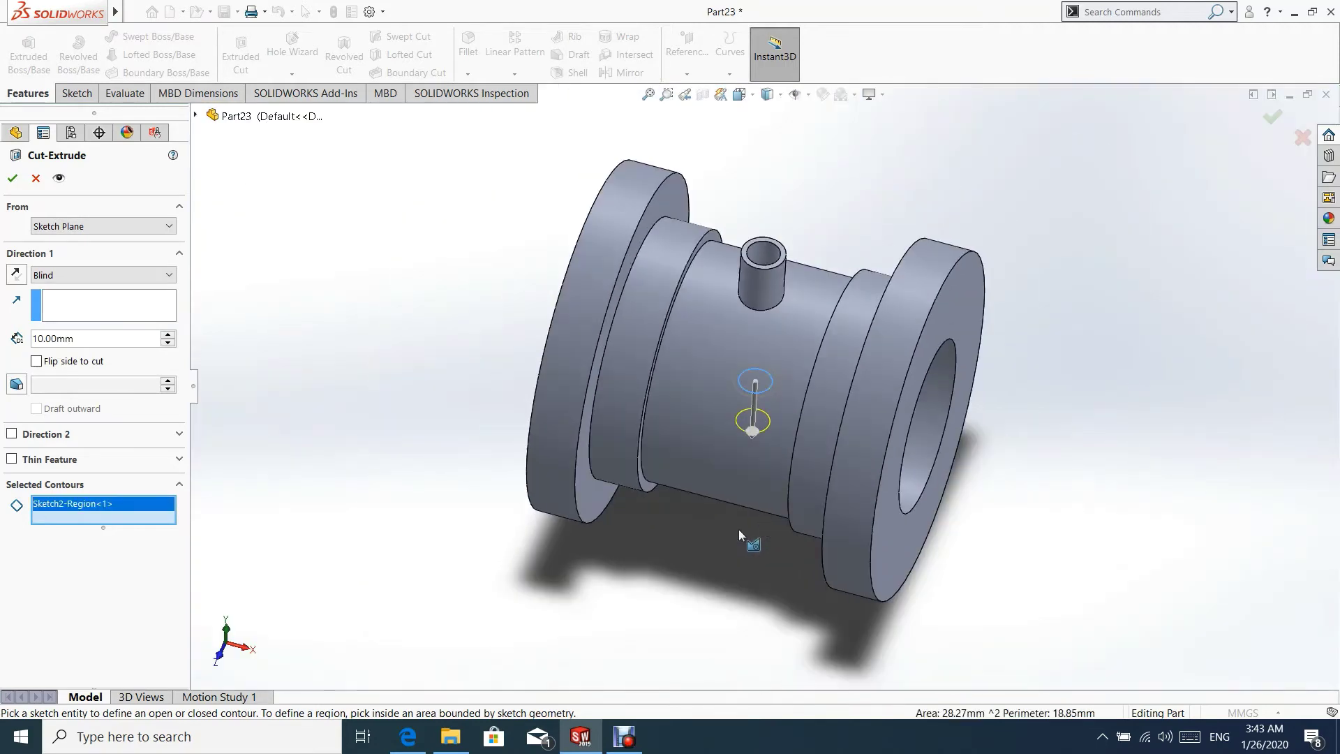
{"action": "scroll", "coordinate": [740, 535], "scroll_direction": "up", "scroll_amount": 1}
- Set the cut's end condition to Through All - Both and accept the cut
{"action": "left_click", "coordinate": [70, 275]}
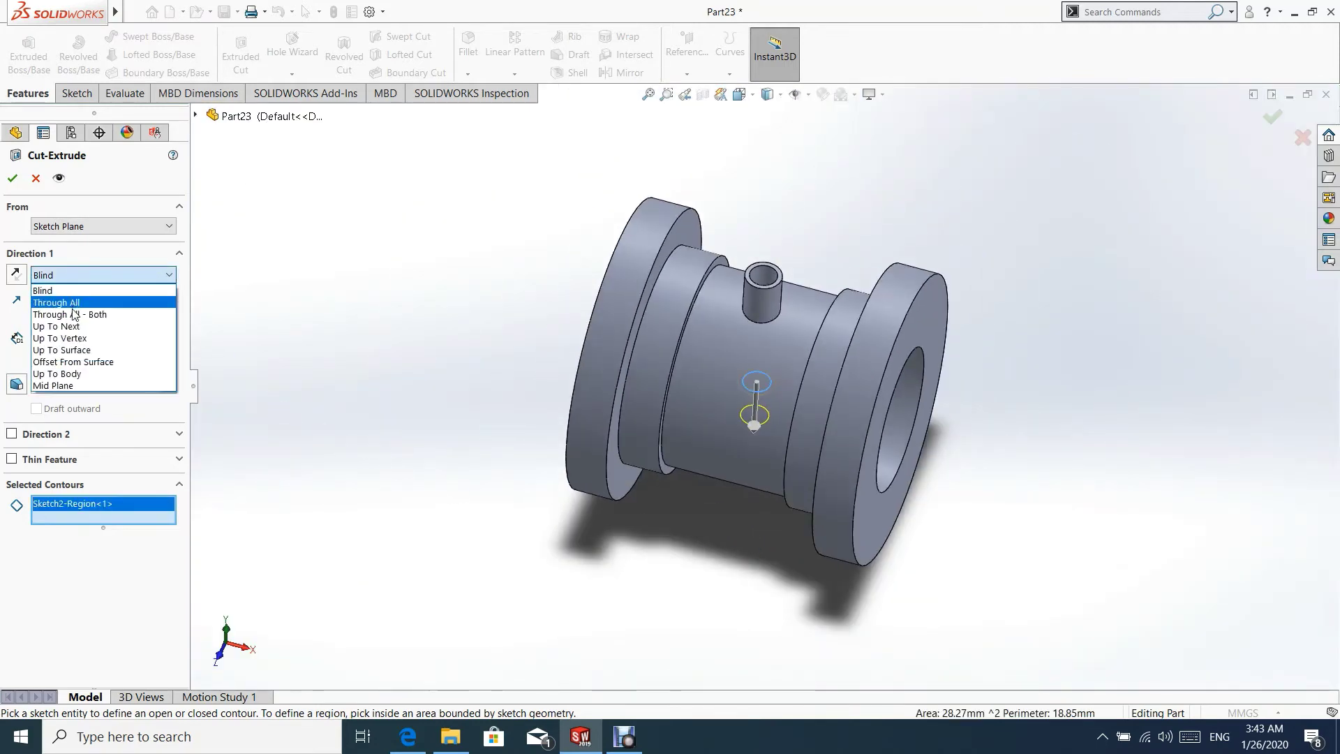
{"action": "left_click", "coordinate": [73, 314]}
{"action": "middle_click_drag", "start_coordinate": [649, 360], "coordinate": [656, 198]}
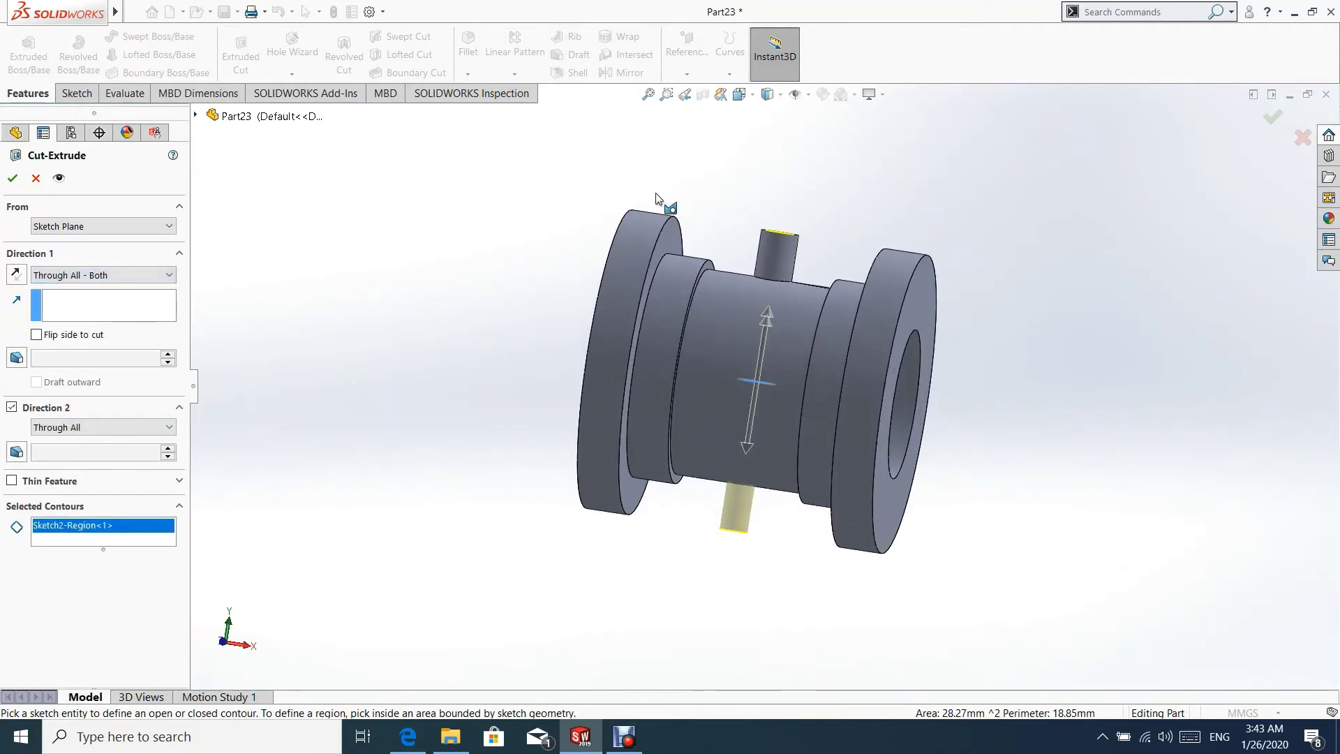
{"action": "left_click", "coordinate": [17, 180]}
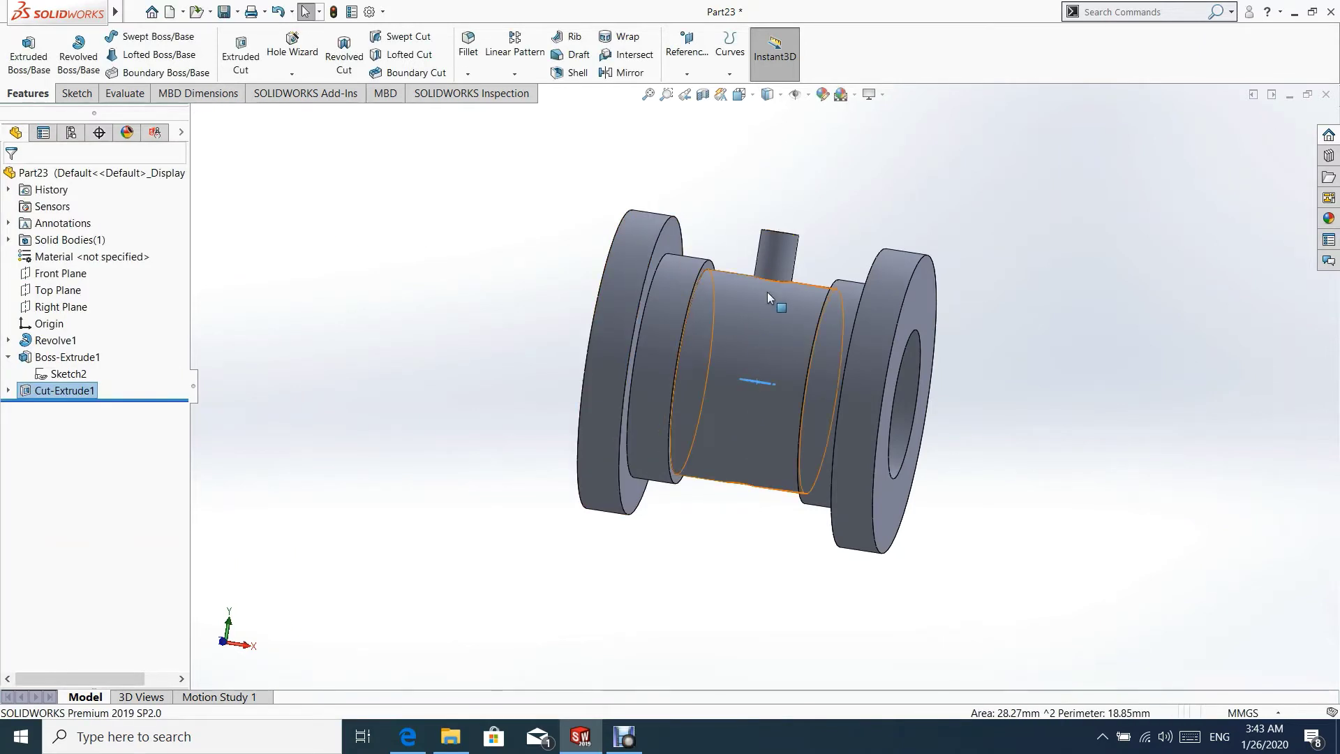
{"action": "middle_click_drag", "start_coordinate": [593, 293], "coordinate": [740, 349]}
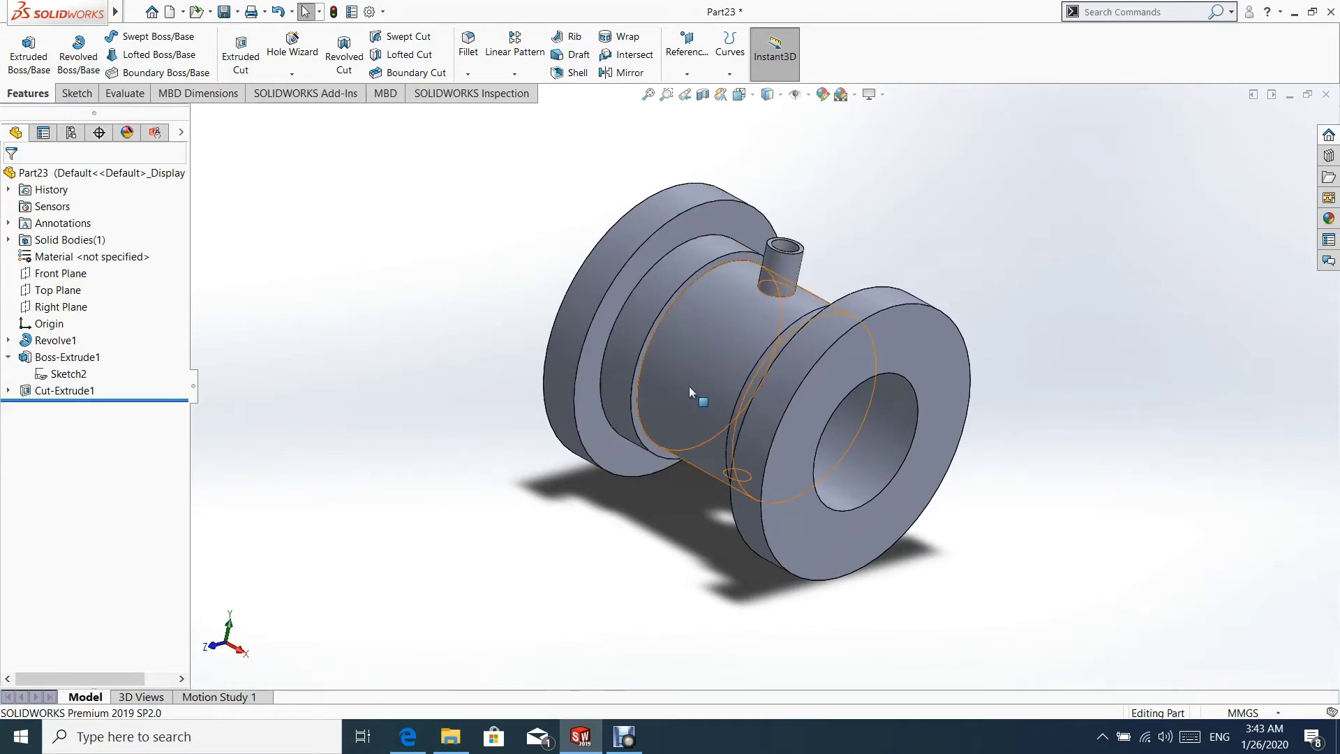
- Save the part under the file name Brasses and close it
{"action": "left_click", "coordinate": [131, 11]}
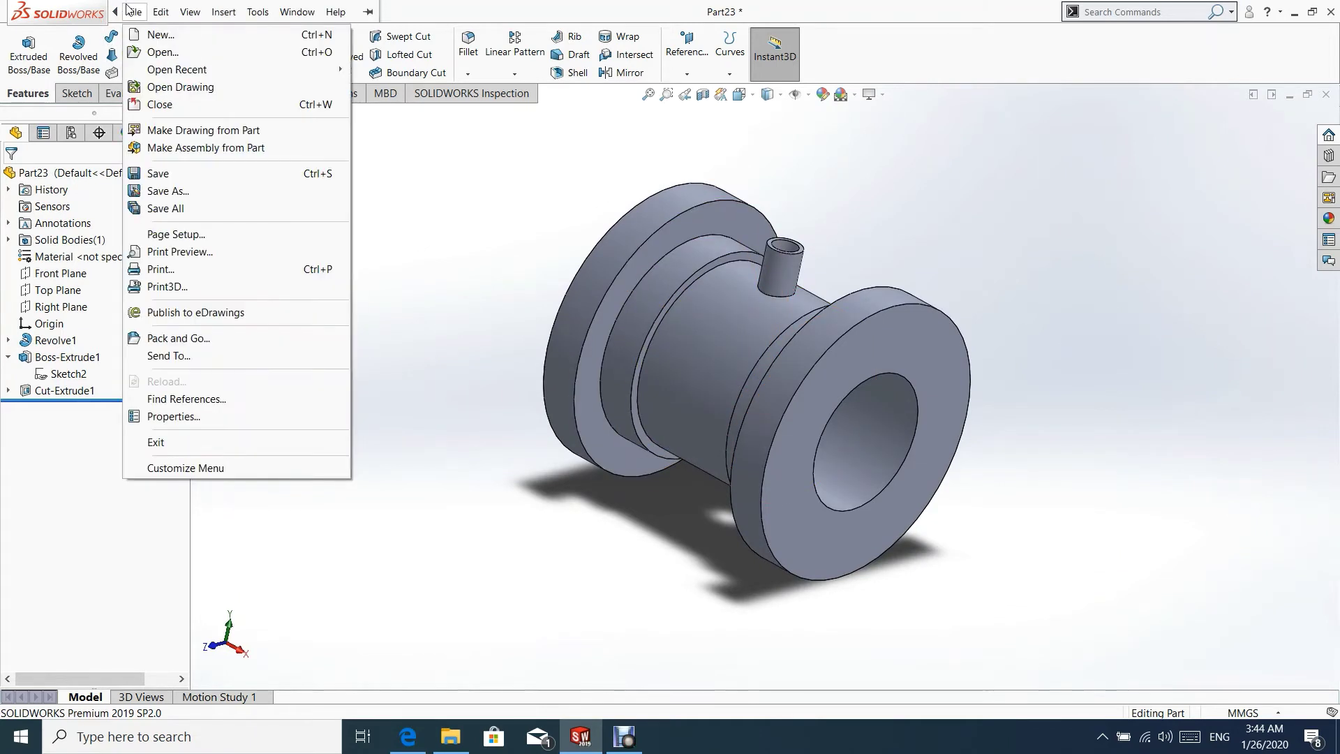
{"action": "left_click", "coordinate": [170, 191]}
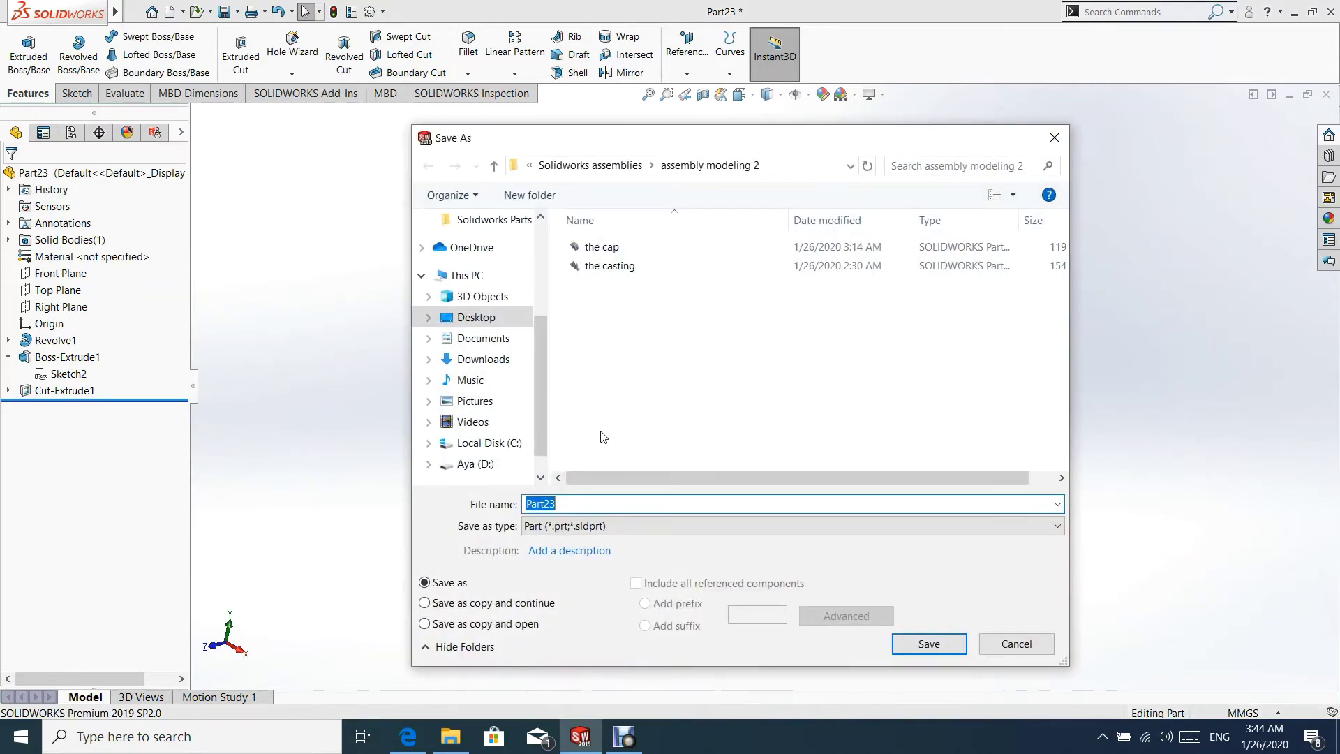
{"action": "type", "text": "Brasses"}
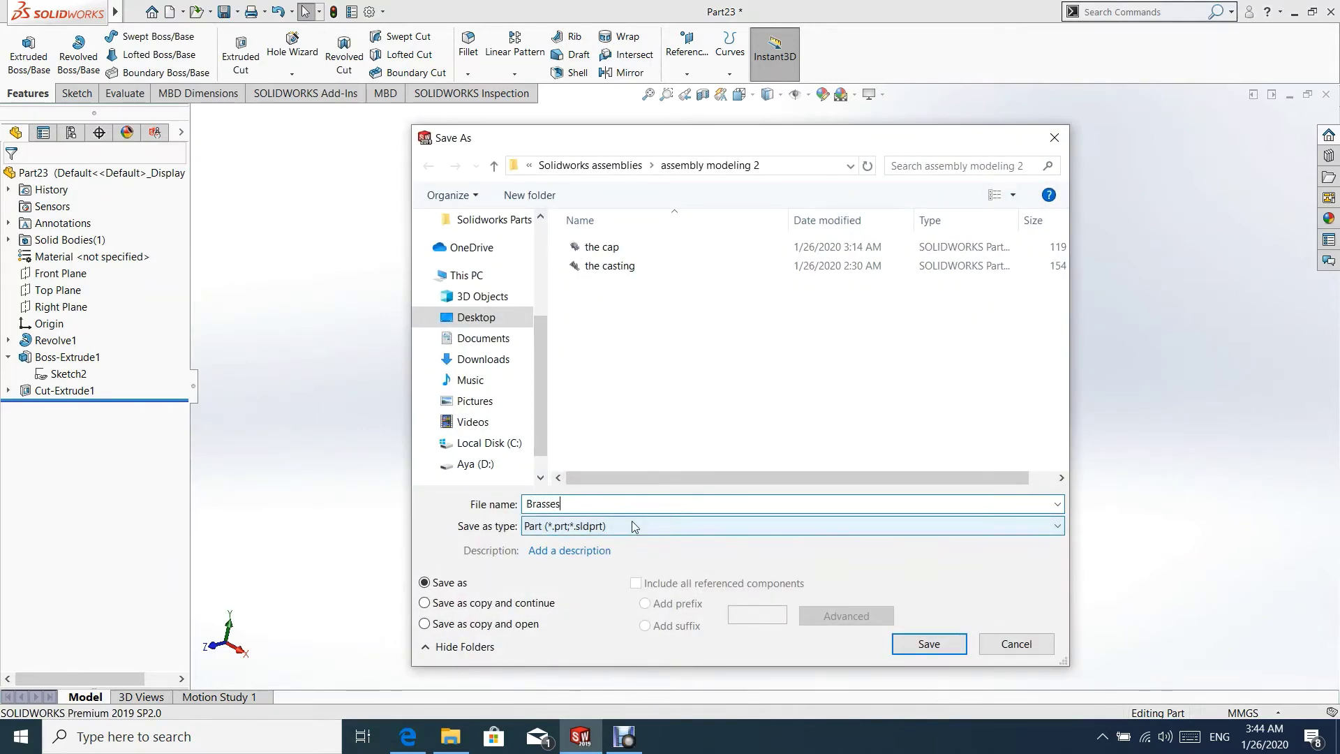
{"action": "left_click", "coordinate": [929, 643]}
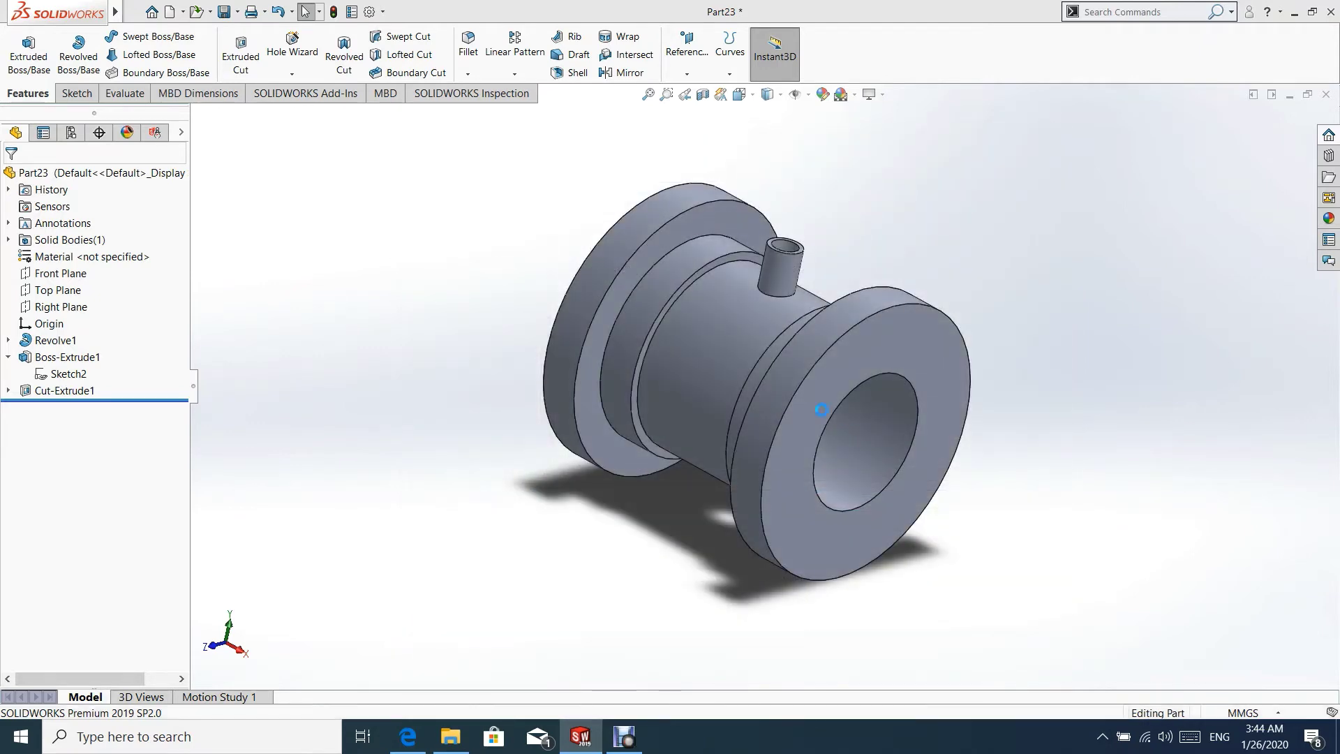
{"action": "left_click", "coordinate": [1326, 95]}
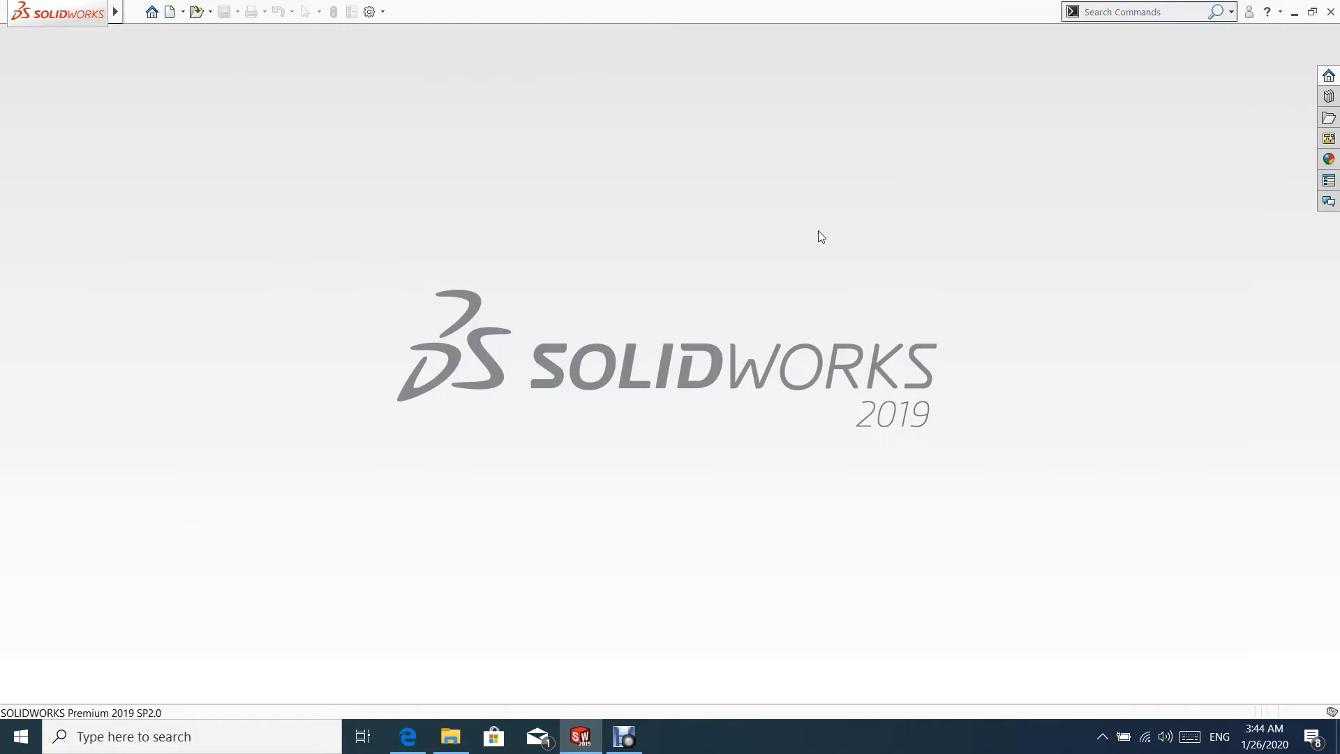
- Create a new part document and start a sketch on the Top Plane
{"action": "left_click", "coordinate": [134, 11]}
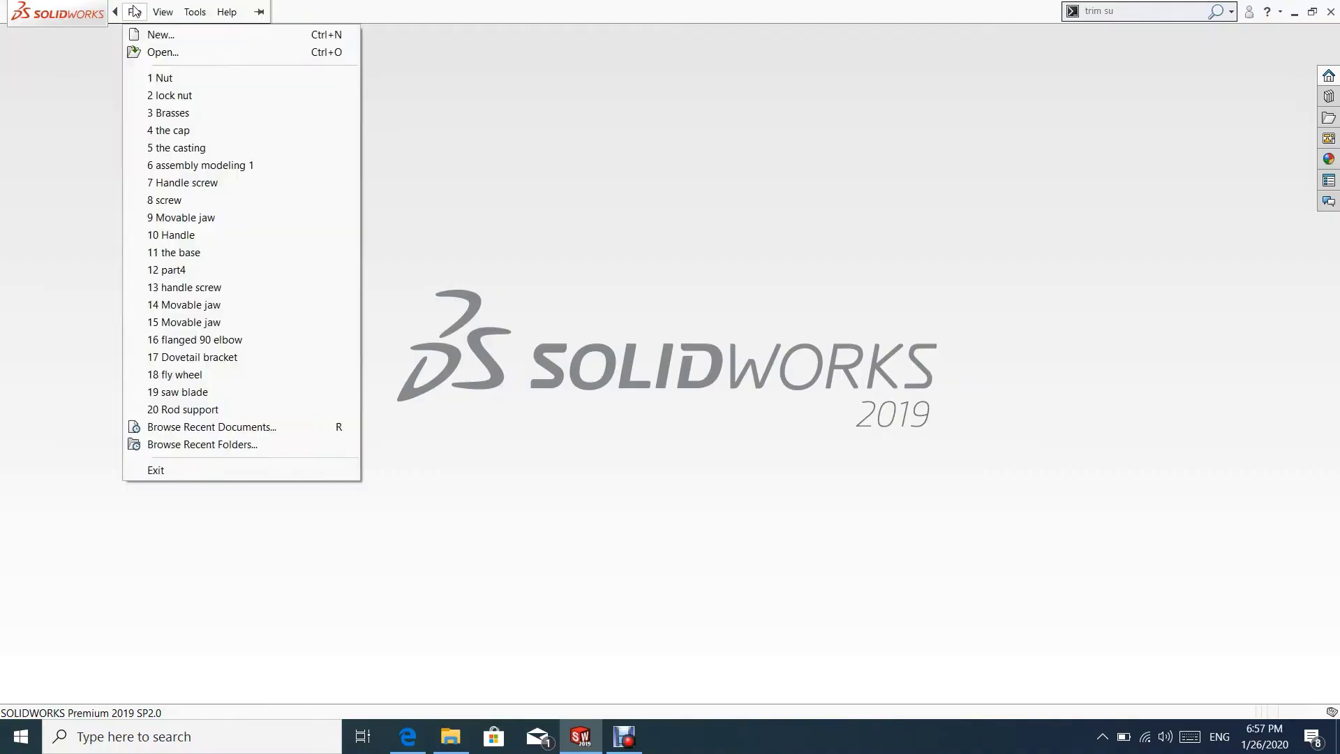
{"action": "left_click", "coordinate": [151, 33]}
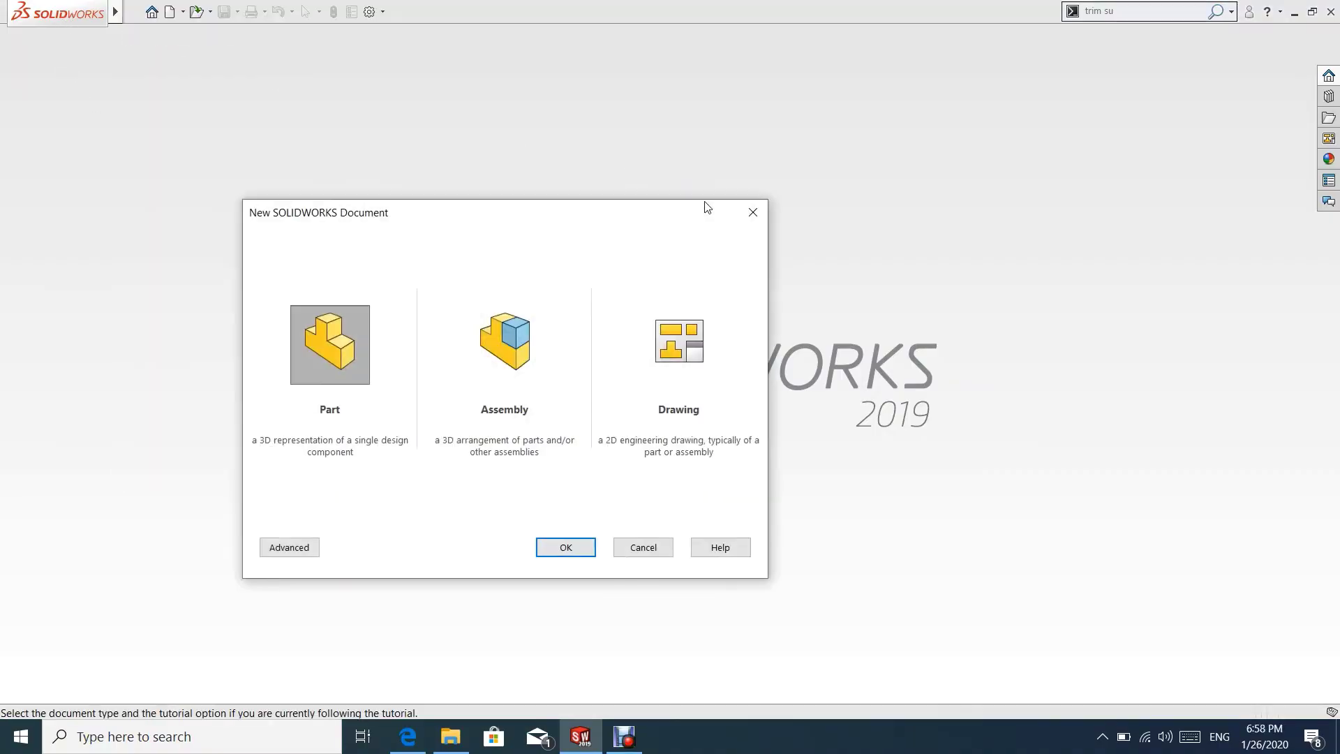
{"action": "left_click", "coordinate": [580, 548]}
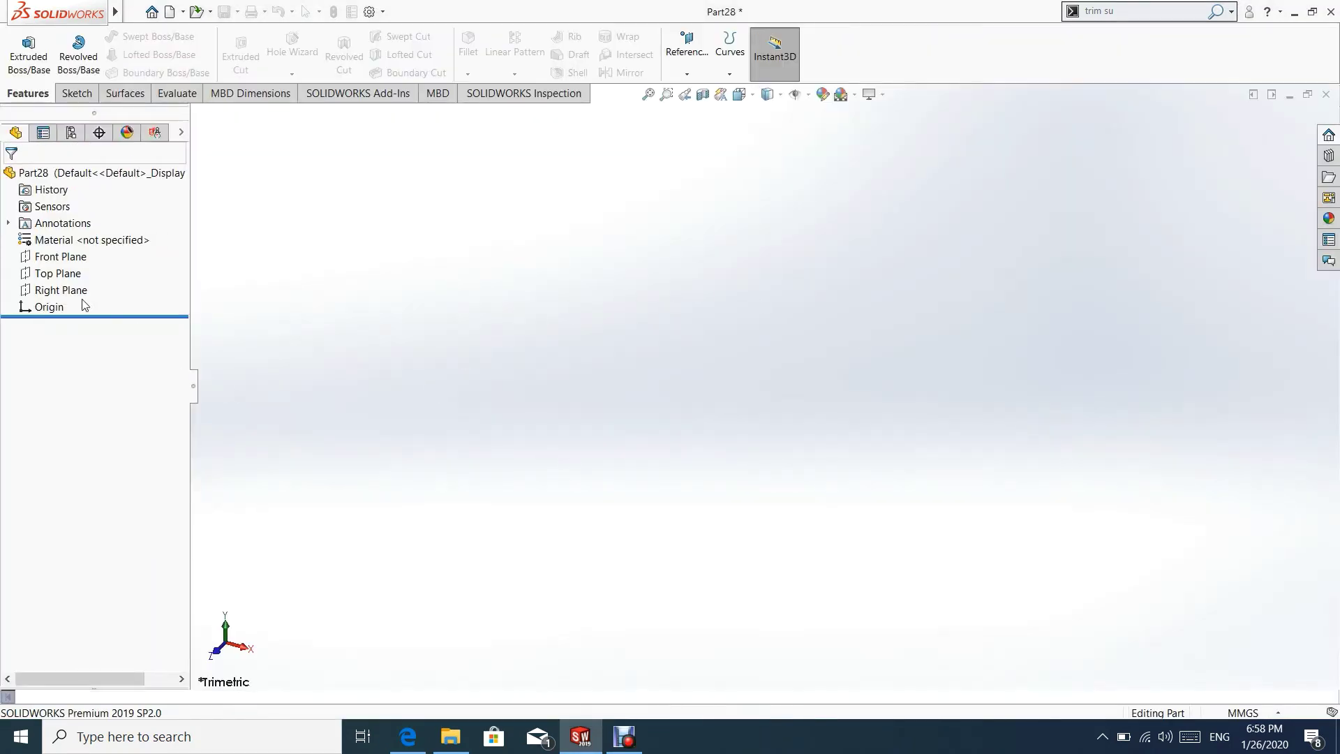
{"action": "left_click", "coordinate": [64, 277]}
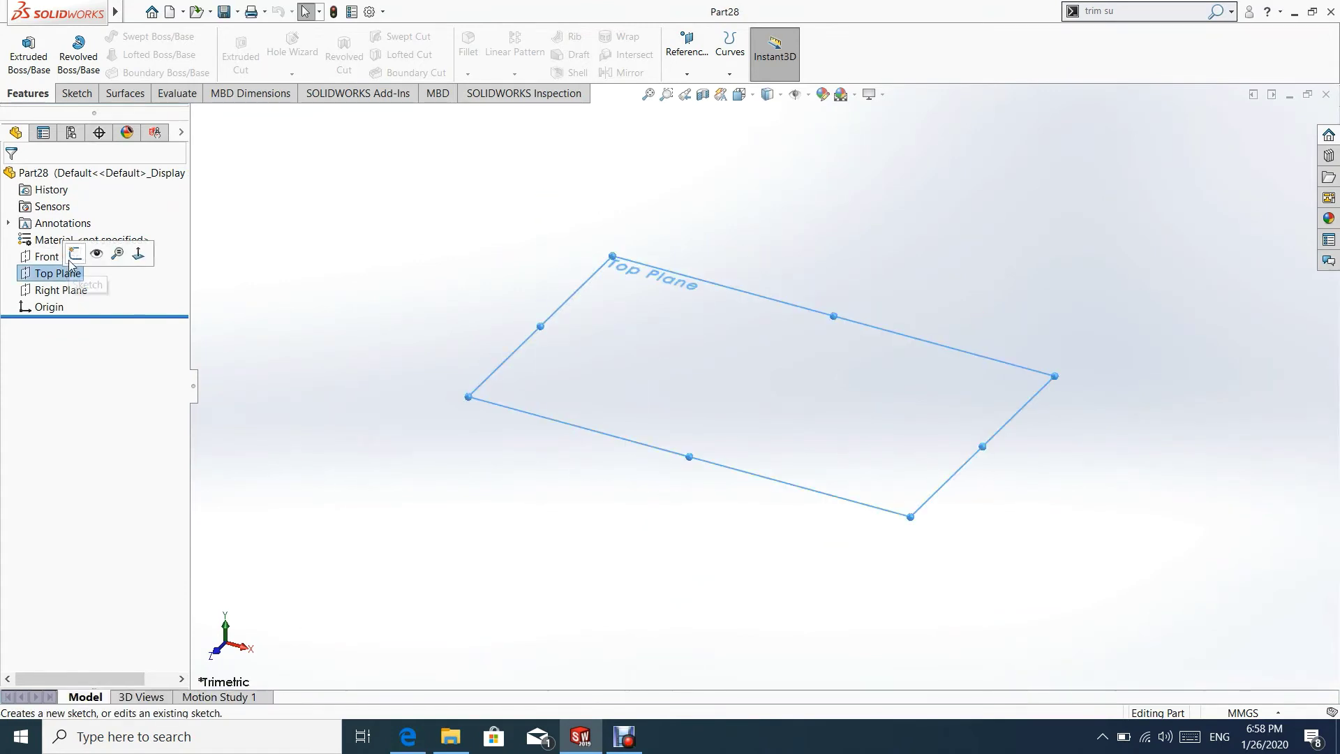
{"action": "left_click", "coordinate": [82, 255]}
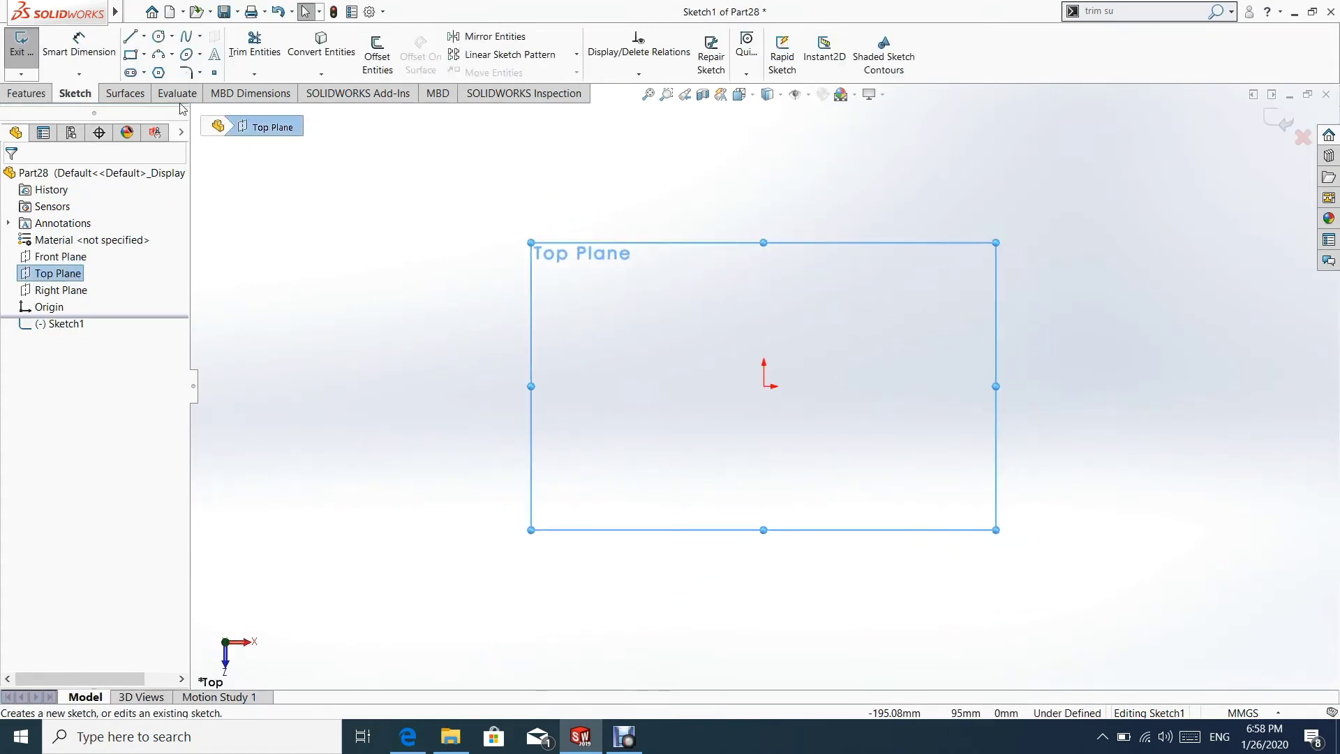
- Sketch a six-sided polygon about 125 mm across flats and a smaller circle inside it, both centred on the origin
{"action": "left_click", "coordinate": [159, 72]}
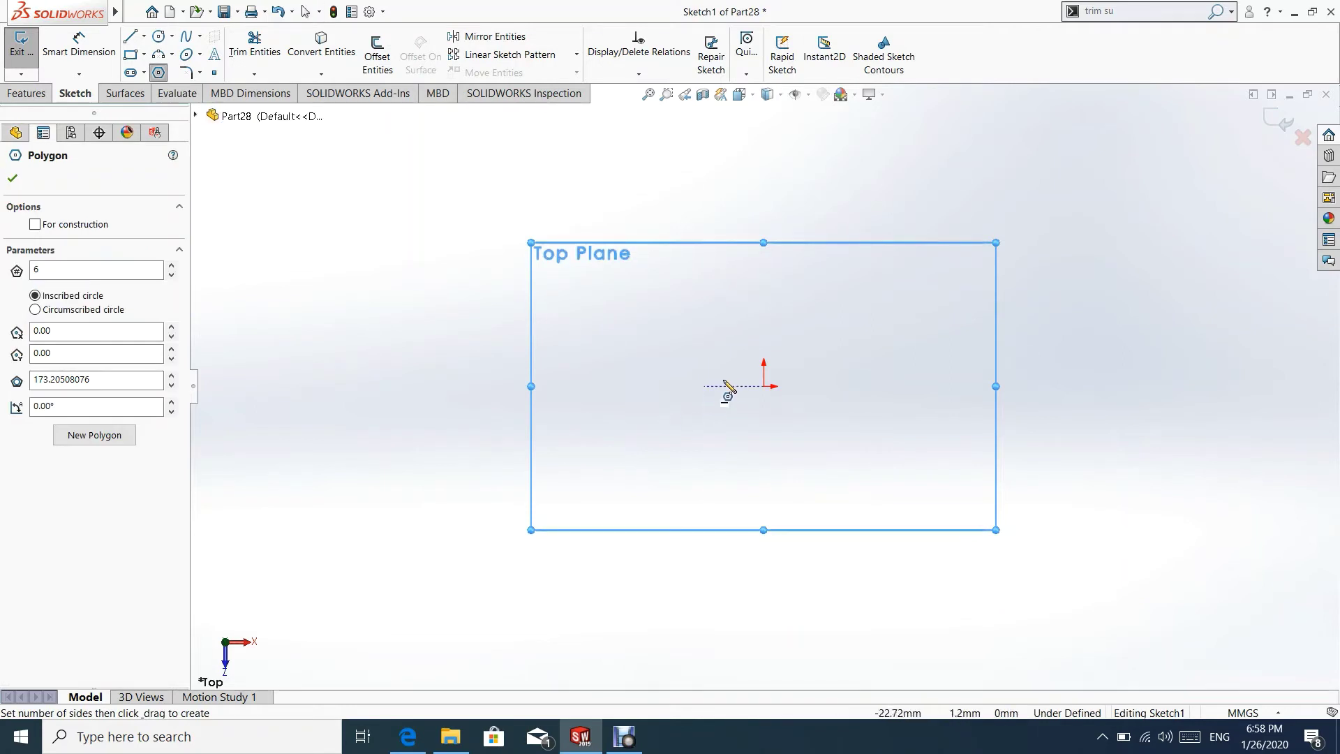
{"action": "left_click_drag", "start_coordinate": [765, 387], "coordinate": [838, 213]}
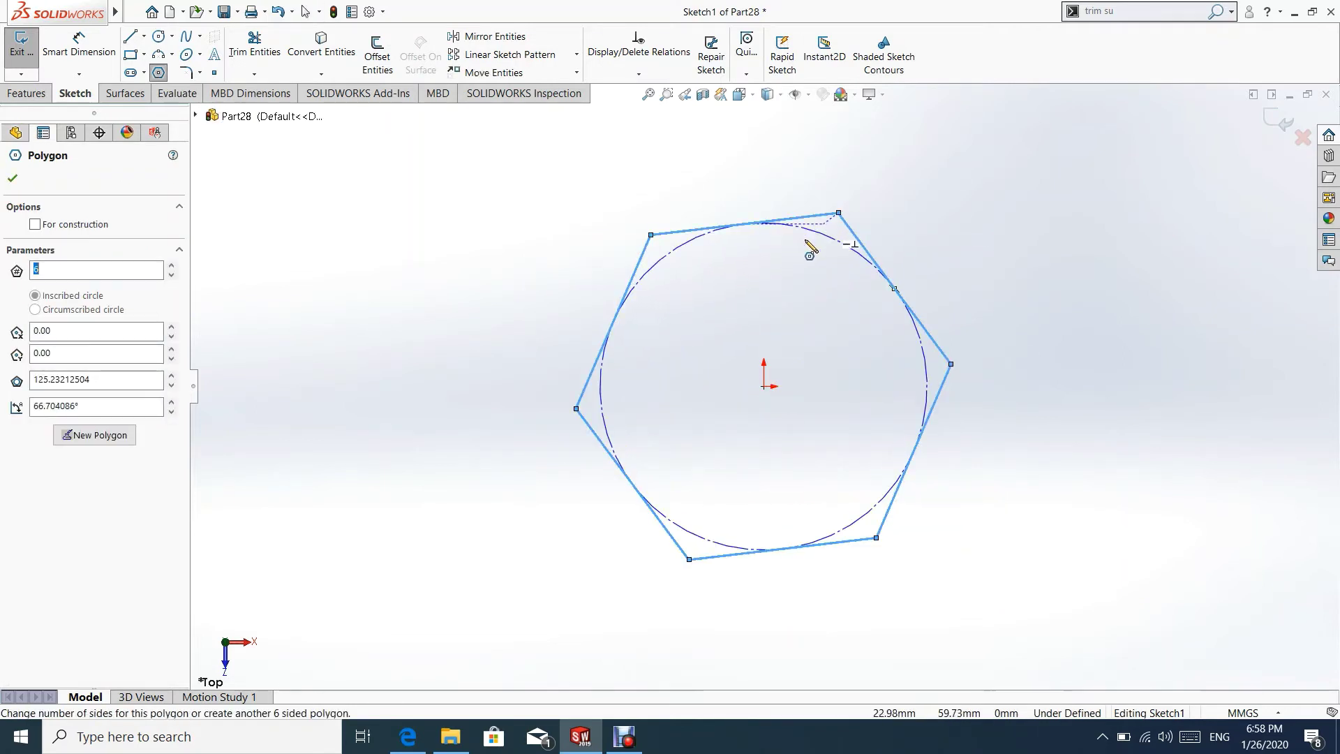
{"action": "left_click", "coordinate": [160, 37]}
{"action": "left_click_drag", "start_coordinate": [765, 386], "coordinate": [783, 294]}
{"action": "left_click", "coordinate": [12, 179]}
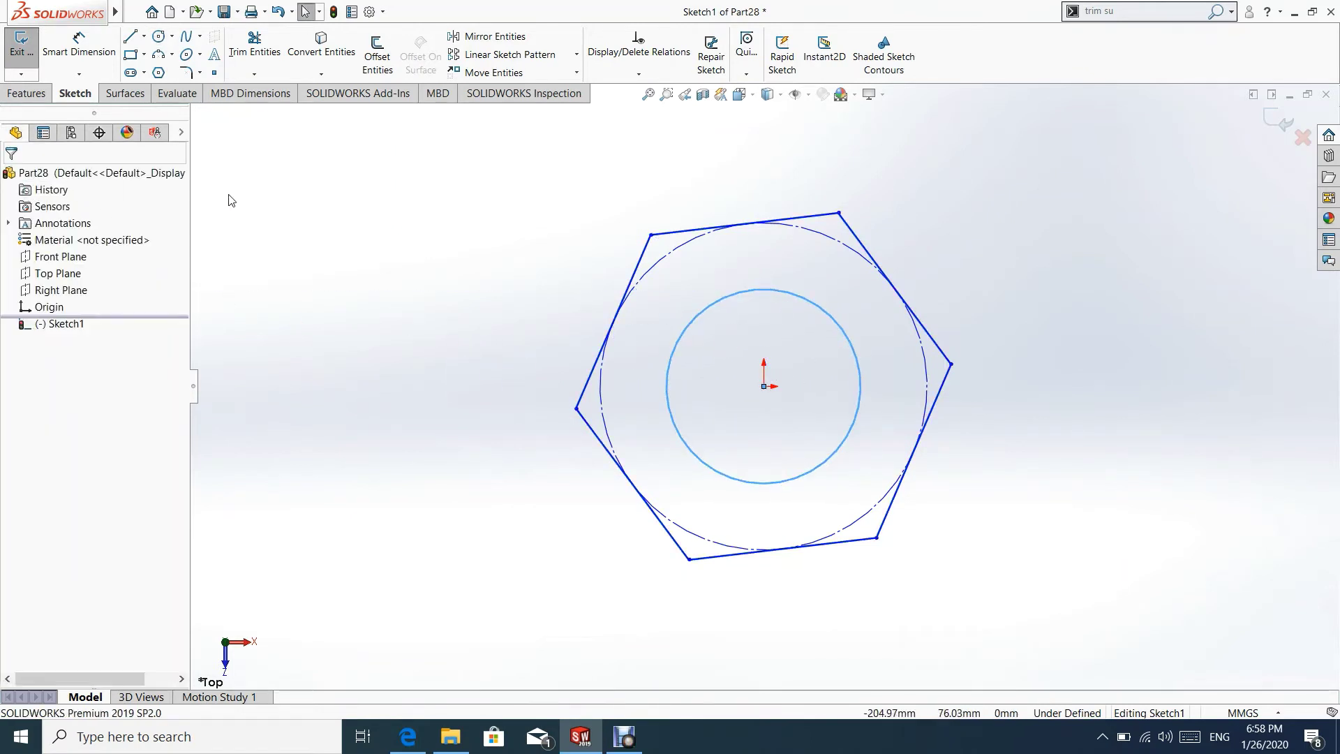
- Add a horizontal relation to the hexagon's upper side
{"action": "left_click", "coordinate": [814, 217]}
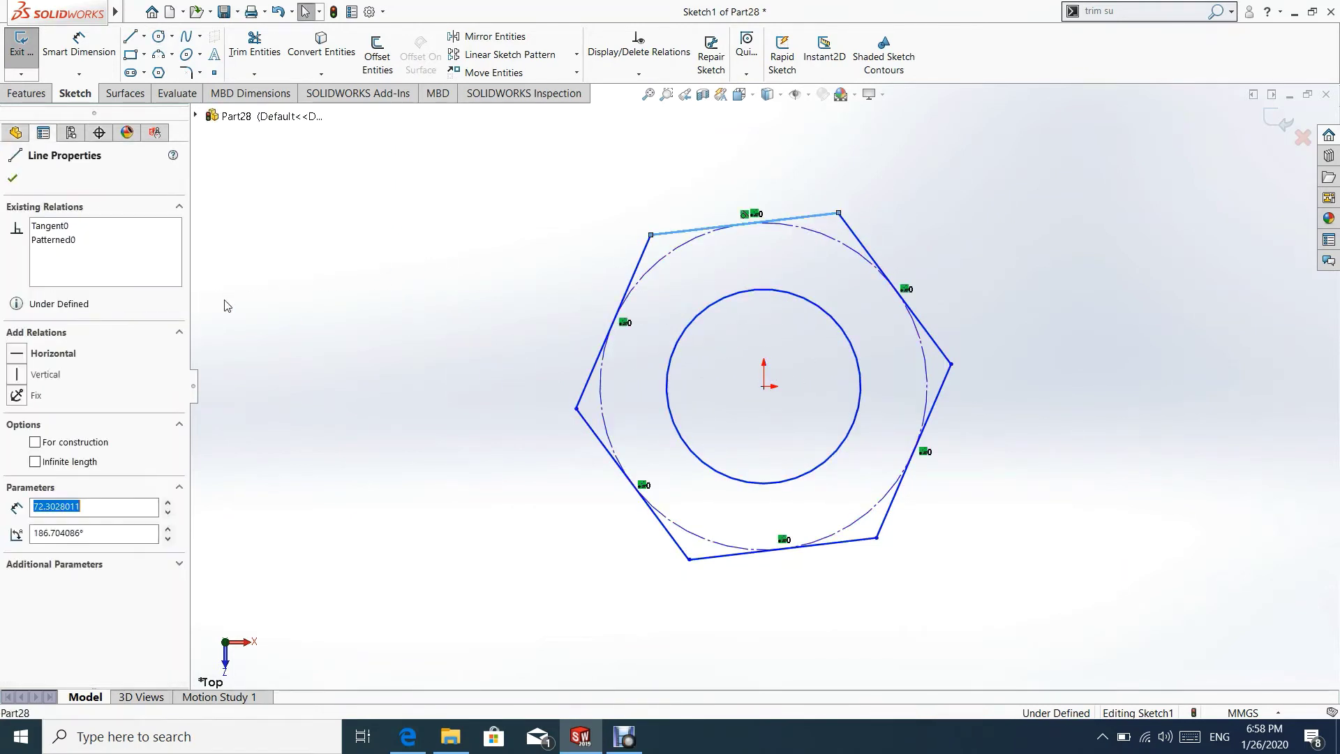
{"action": "left_click", "coordinate": [16, 354]}
{"action": "left_click", "coordinate": [410, 252]}
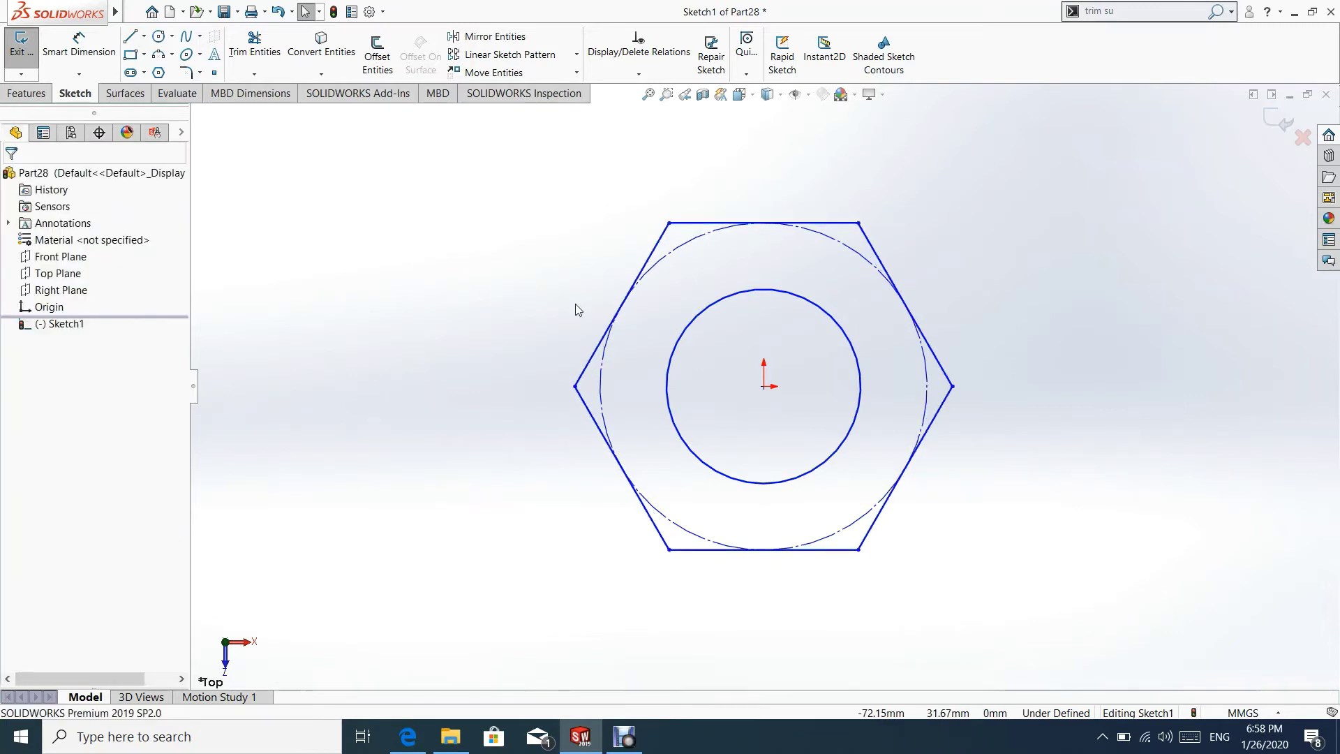
- Dimension the distance between the hexagon's upper and lower sides as 26 mm
{"action": "left_click", "coordinate": [79, 45]}
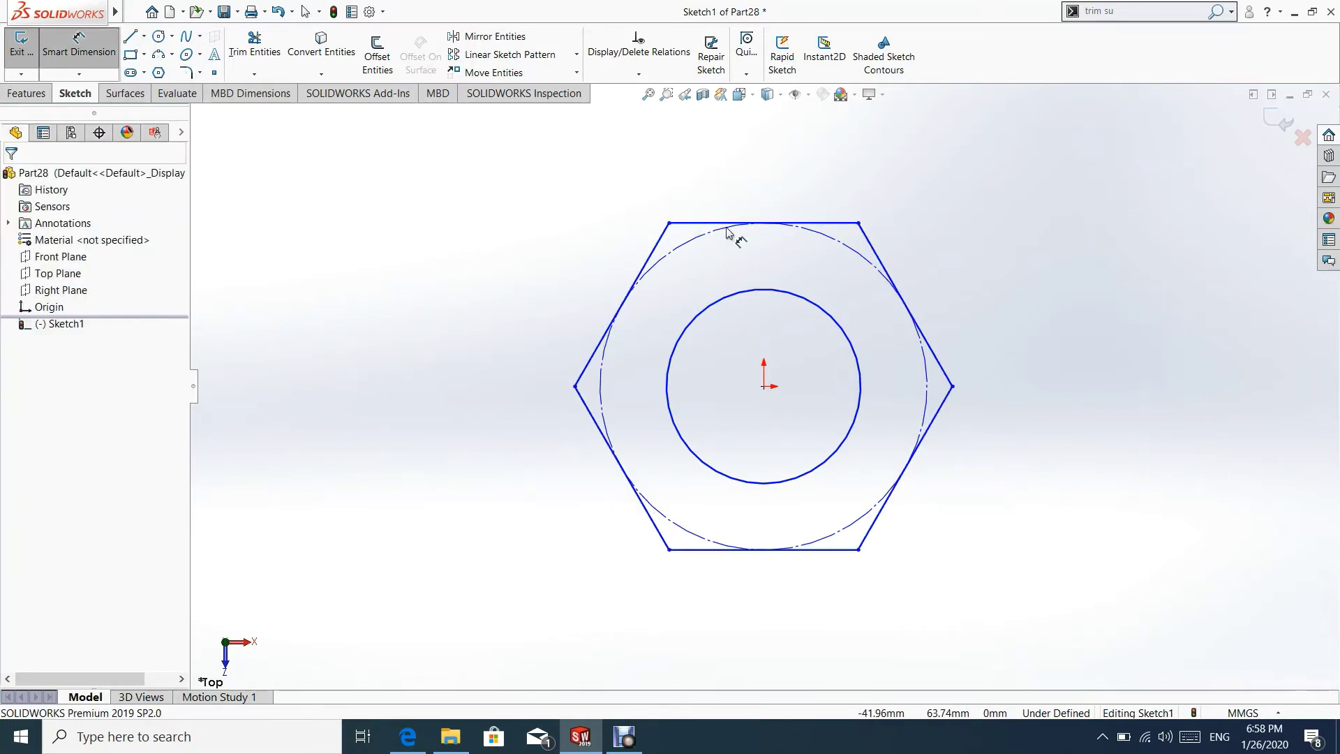
{"action": "left_click", "coordinate": [834, 232]}
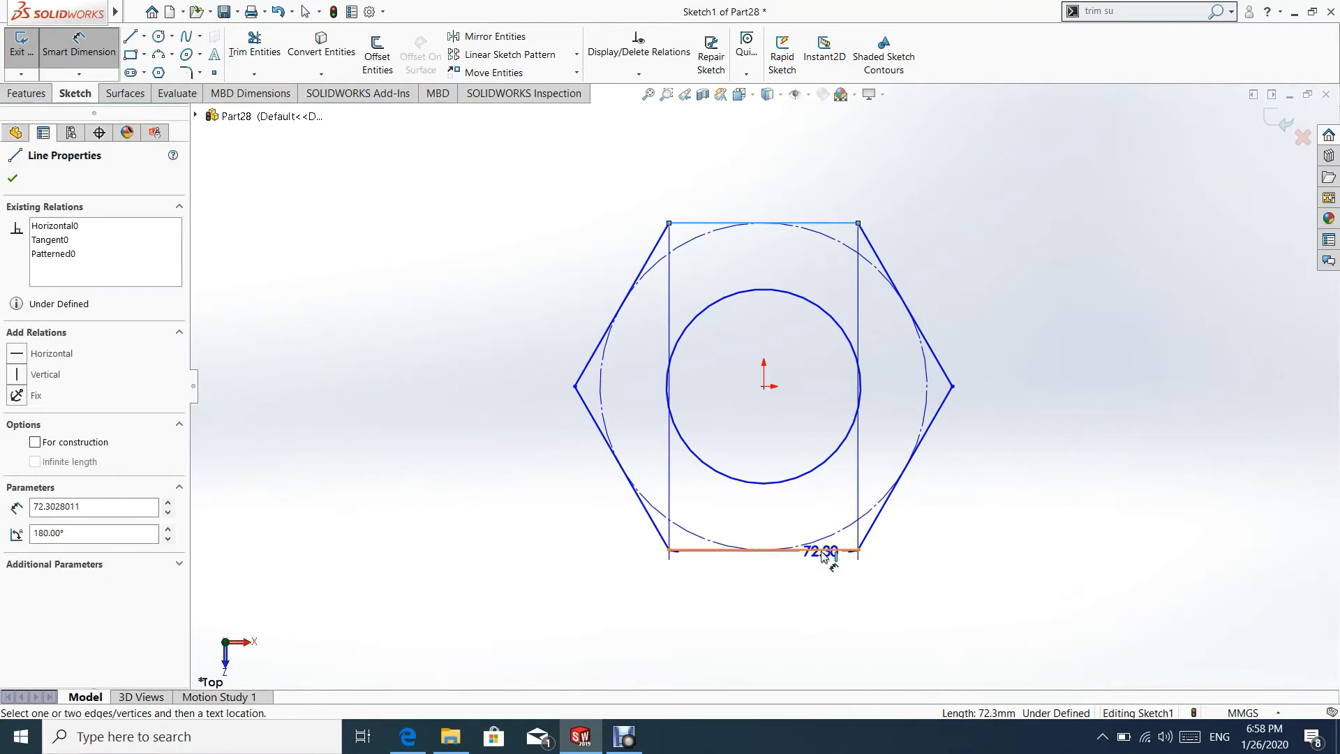
{"action": "left_click", "coordinate": [815, 549]}
{"action": "left_click", "coordinate": [469, 378]}
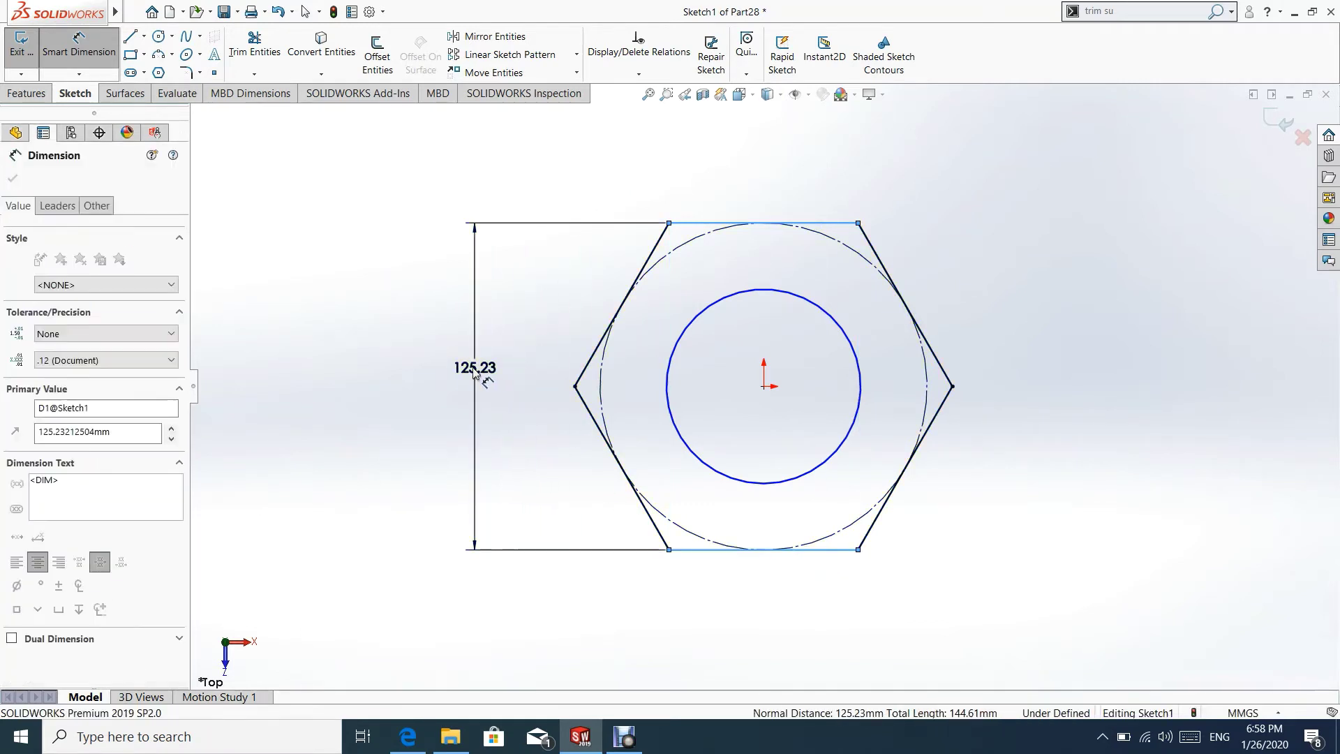
{"action": "type", "text": "26"}
{"action": "key", "text": "Return"}
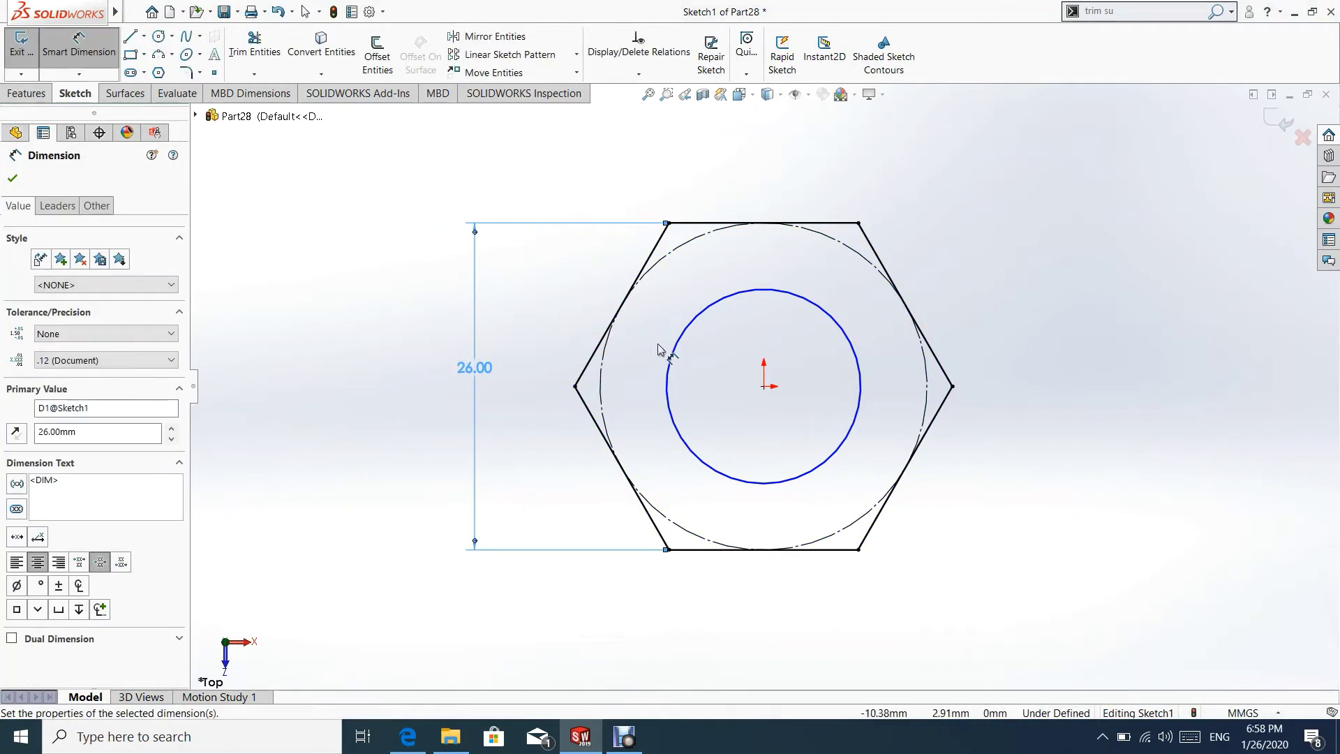
- Dimension the inner circle's diameter as 12 mm and exit the sketch
{"action": "left_click", "coordinate": [824, 321]}
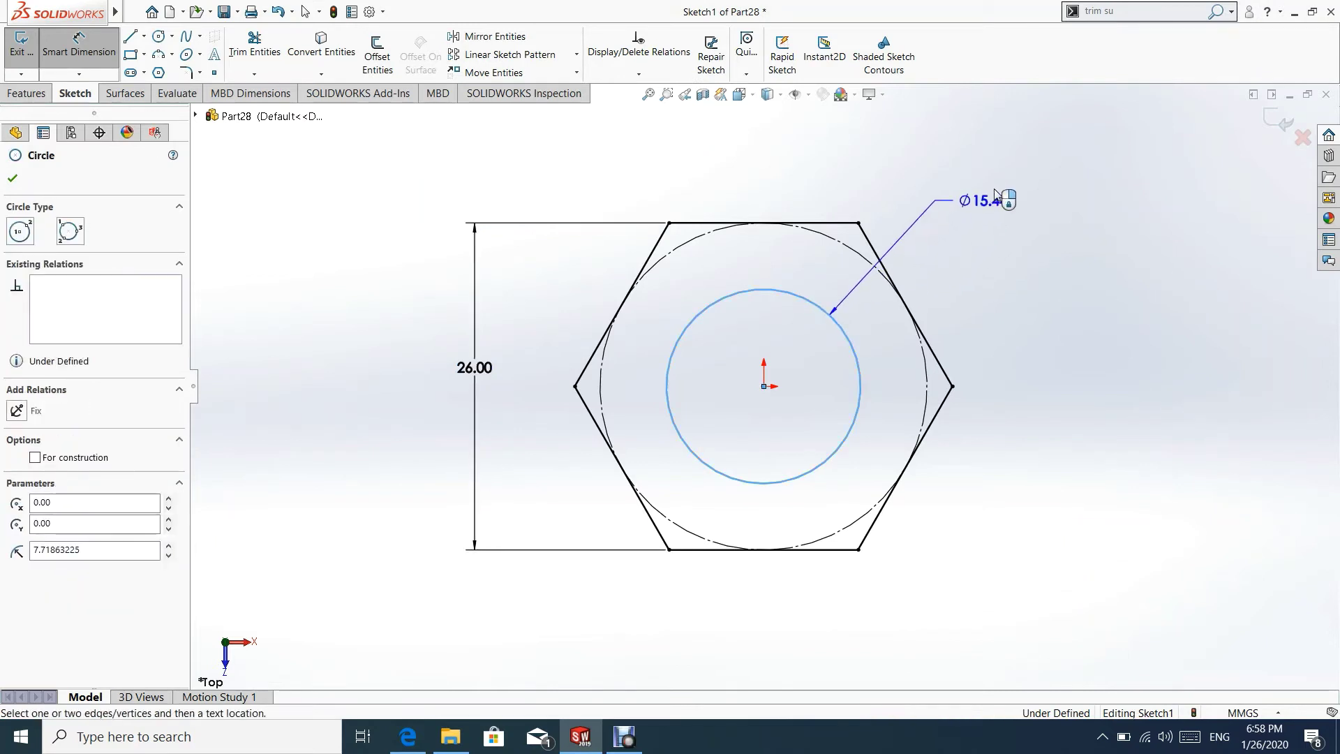
{"action": "left_click", "coordinate": [997, 193]}
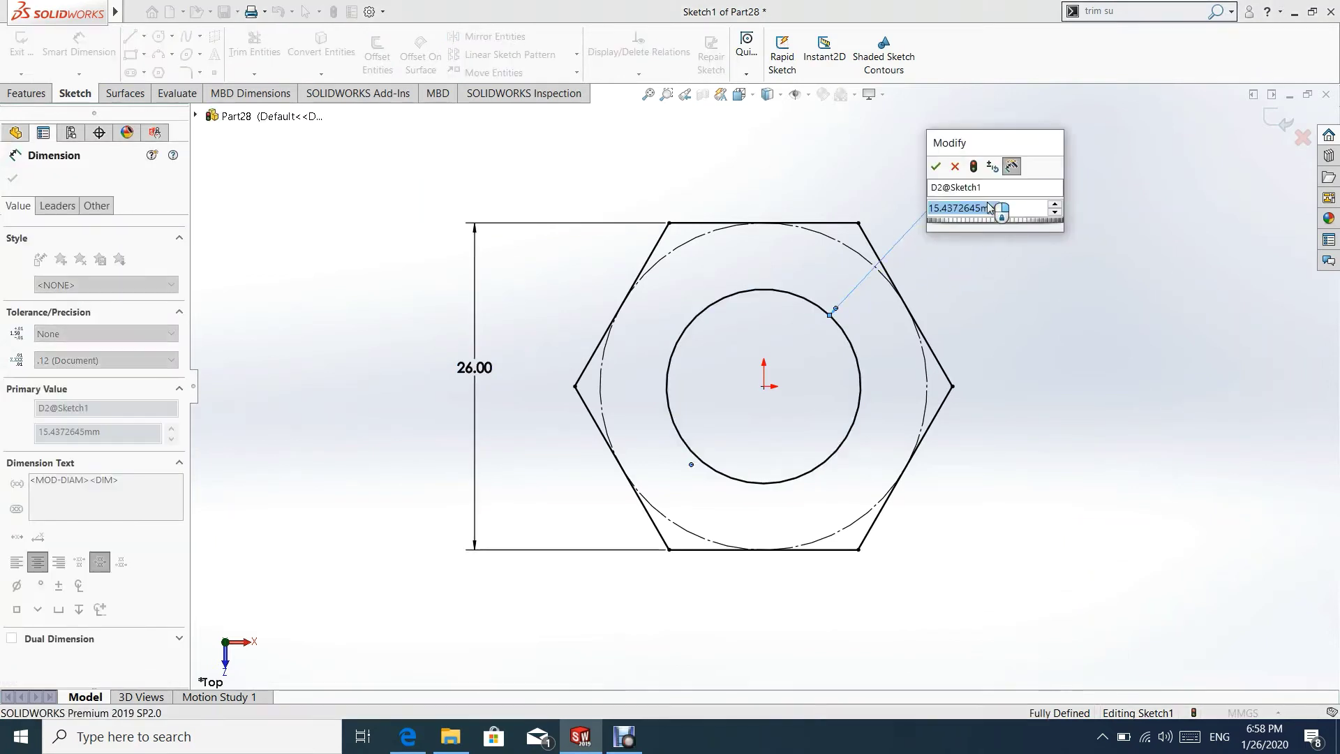
{"action": "type", "text": "12"}
{"action": "key", "text": "Return"}
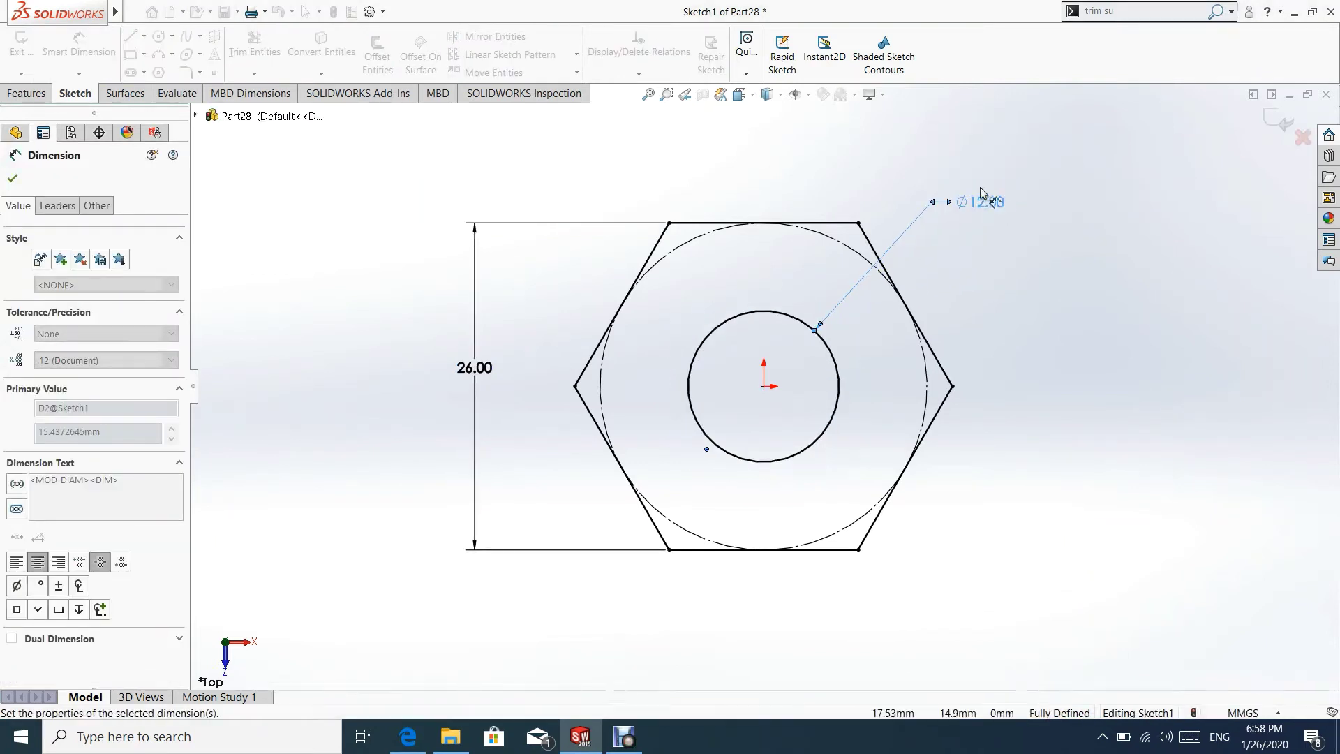
{"action": "left_click", "coordinate": [13, 180]}
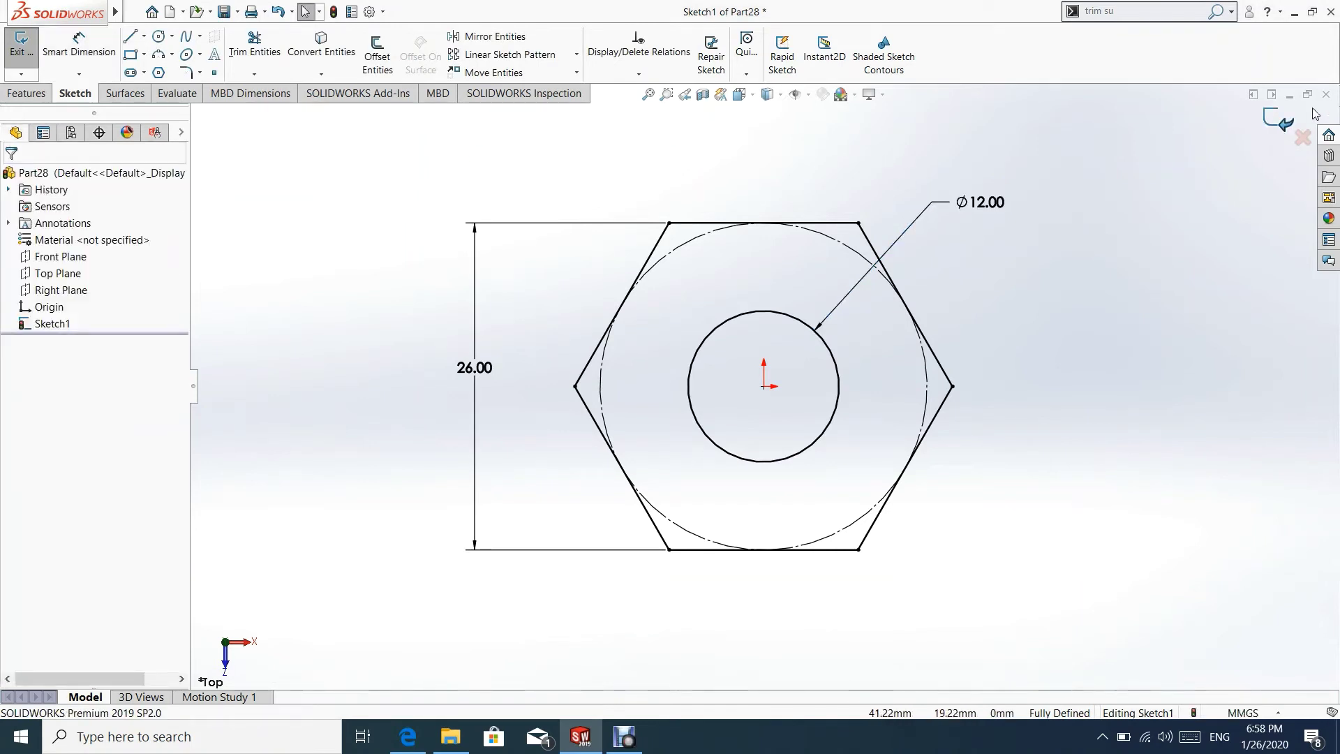
{"action": "left_click", "coordinate": [1284, 120]}
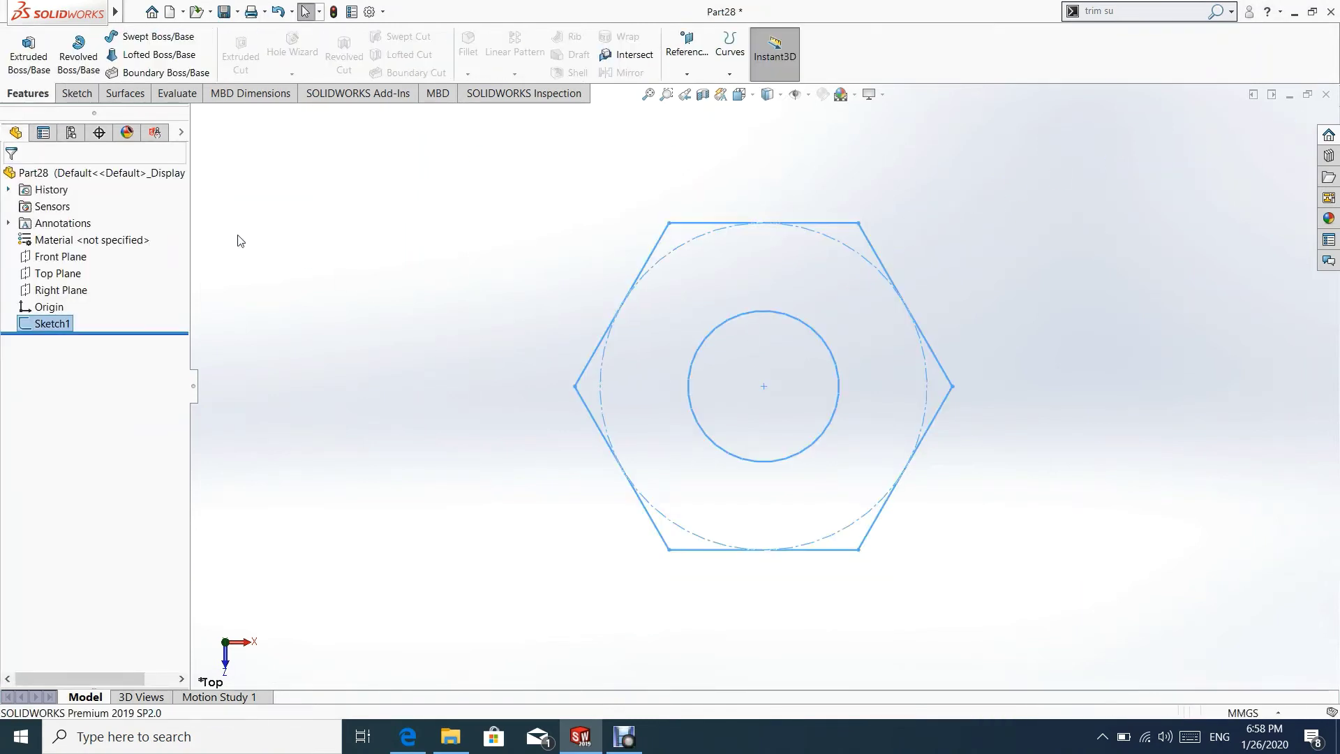
- Extrude the hexagon sketch as a boss with the Mid Plane end condition and a depth of 12 mm
{"action": "left_click", "coordinate": [29, 55]}
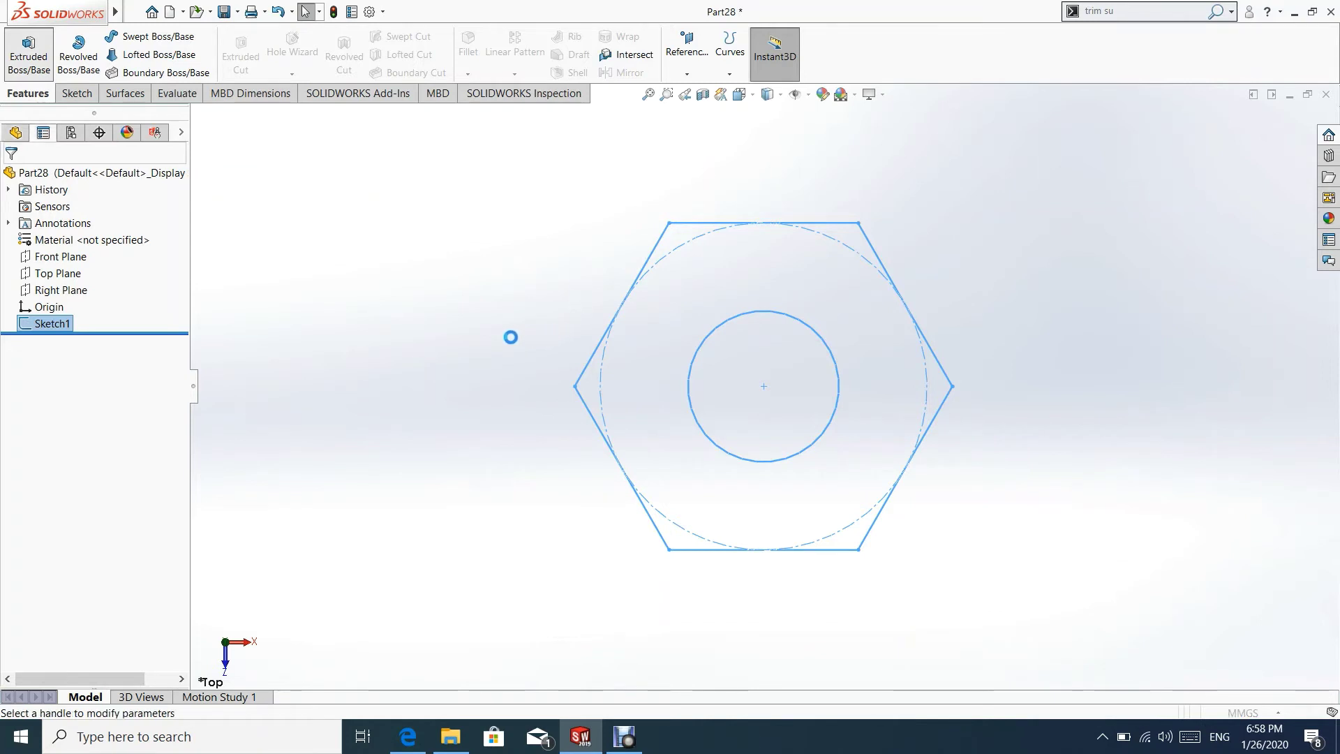
{"action": "left_click", "coordinate": [90, 274]}
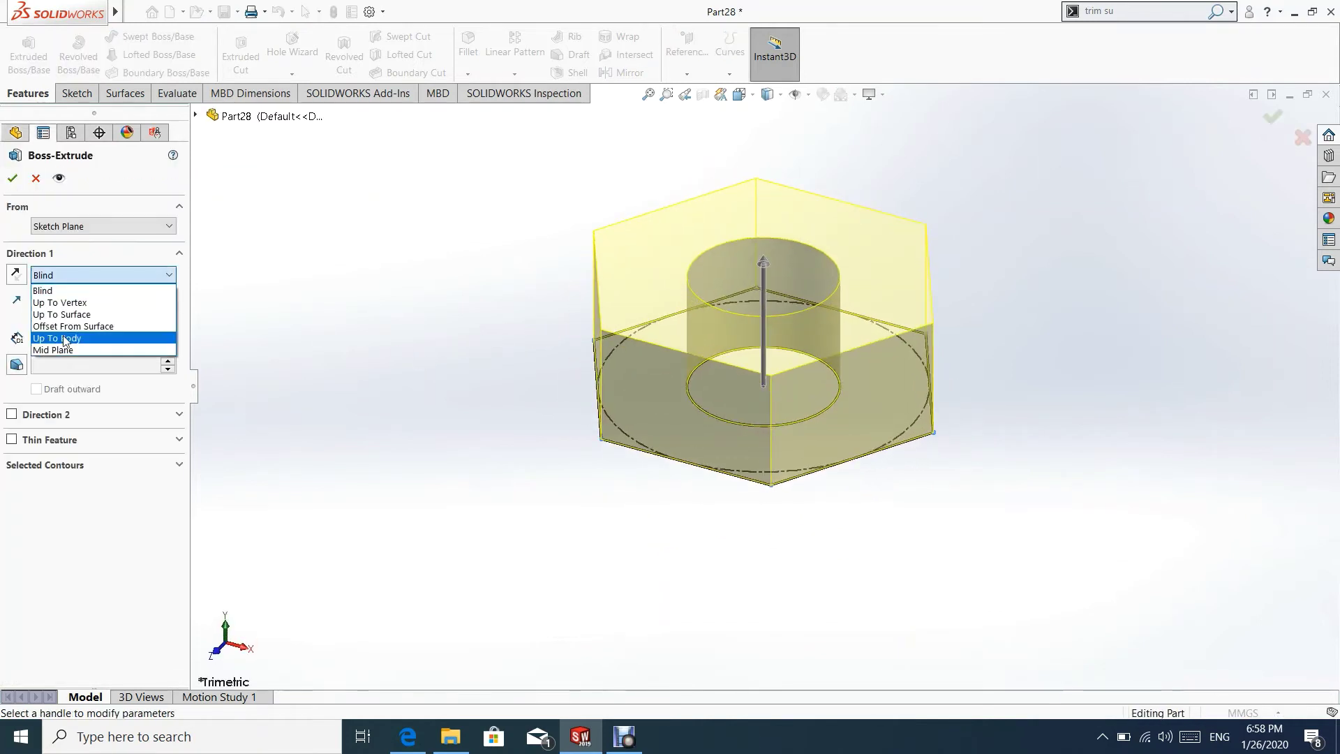
{"action": "left_click", "coordinate": [54, 350]}
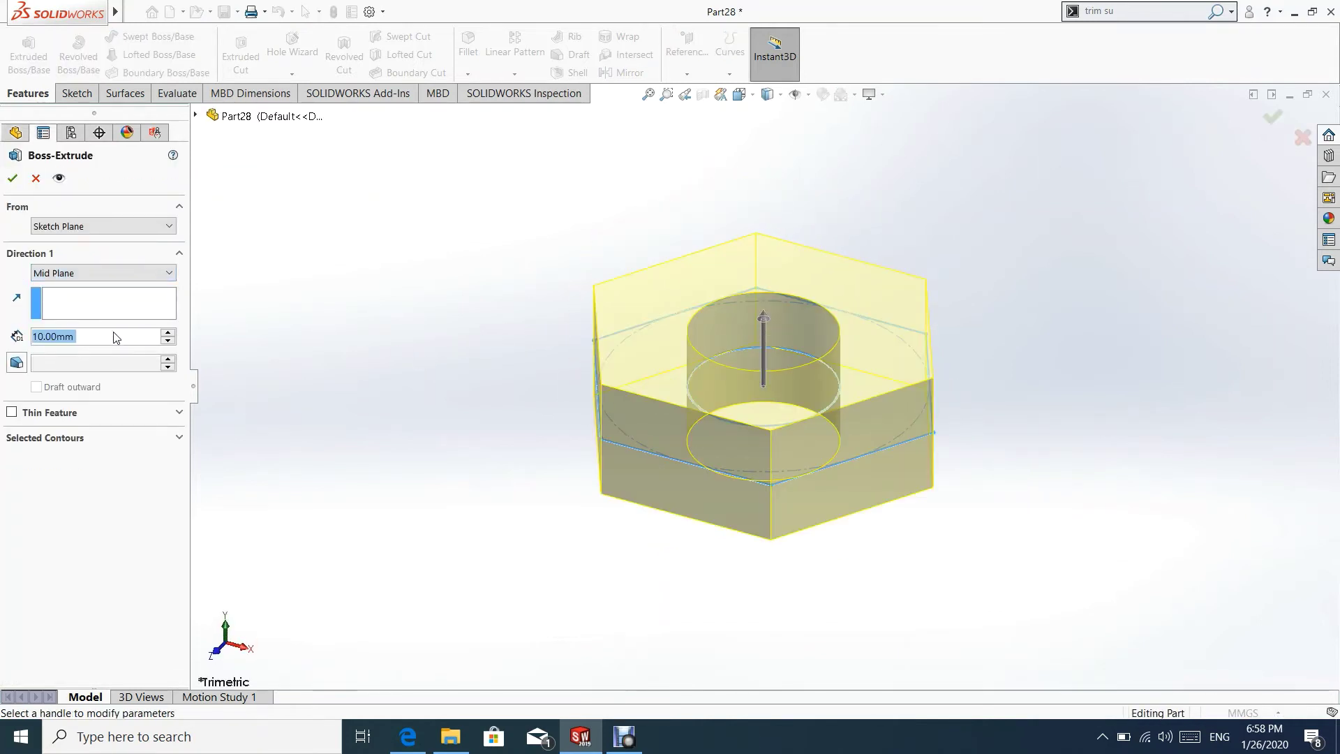
{"action": "type", "text": "12"}
{"action": "key", "text": "Return"}
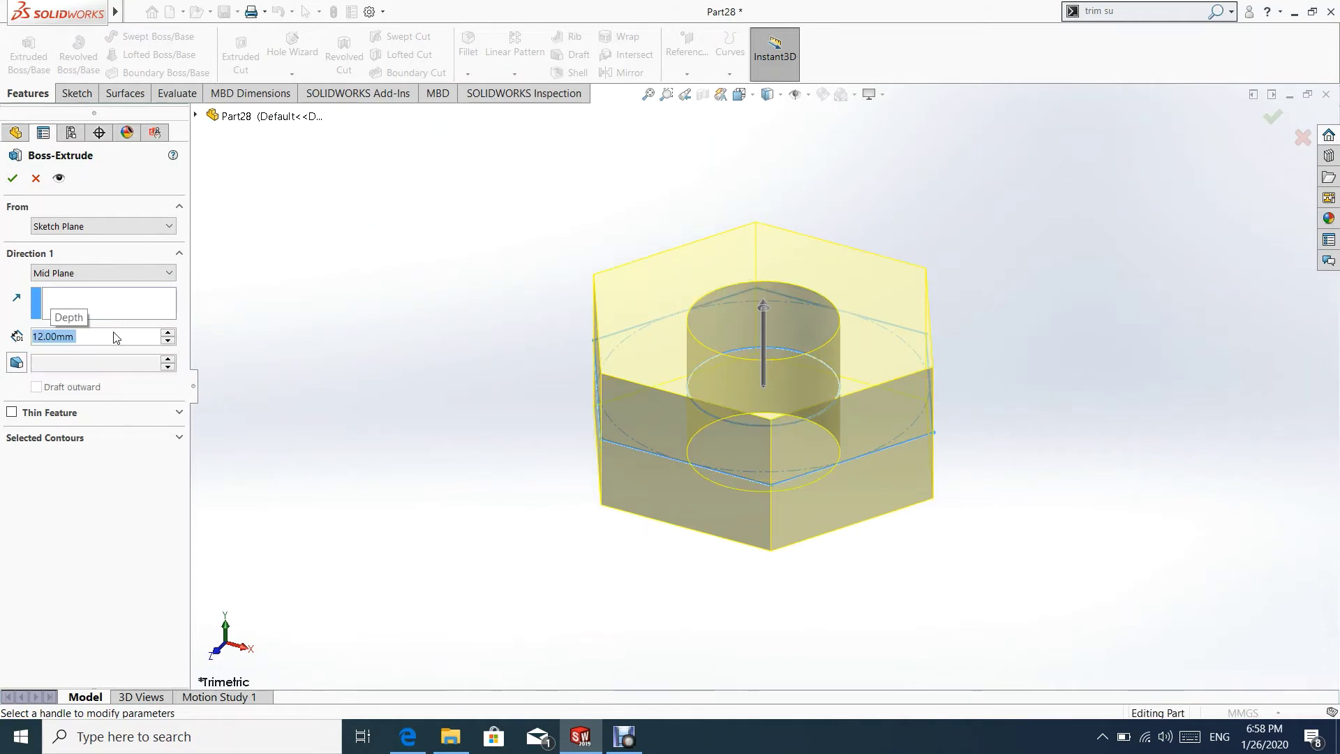
{"action": "left_click", "coordinate": [13, 179]}
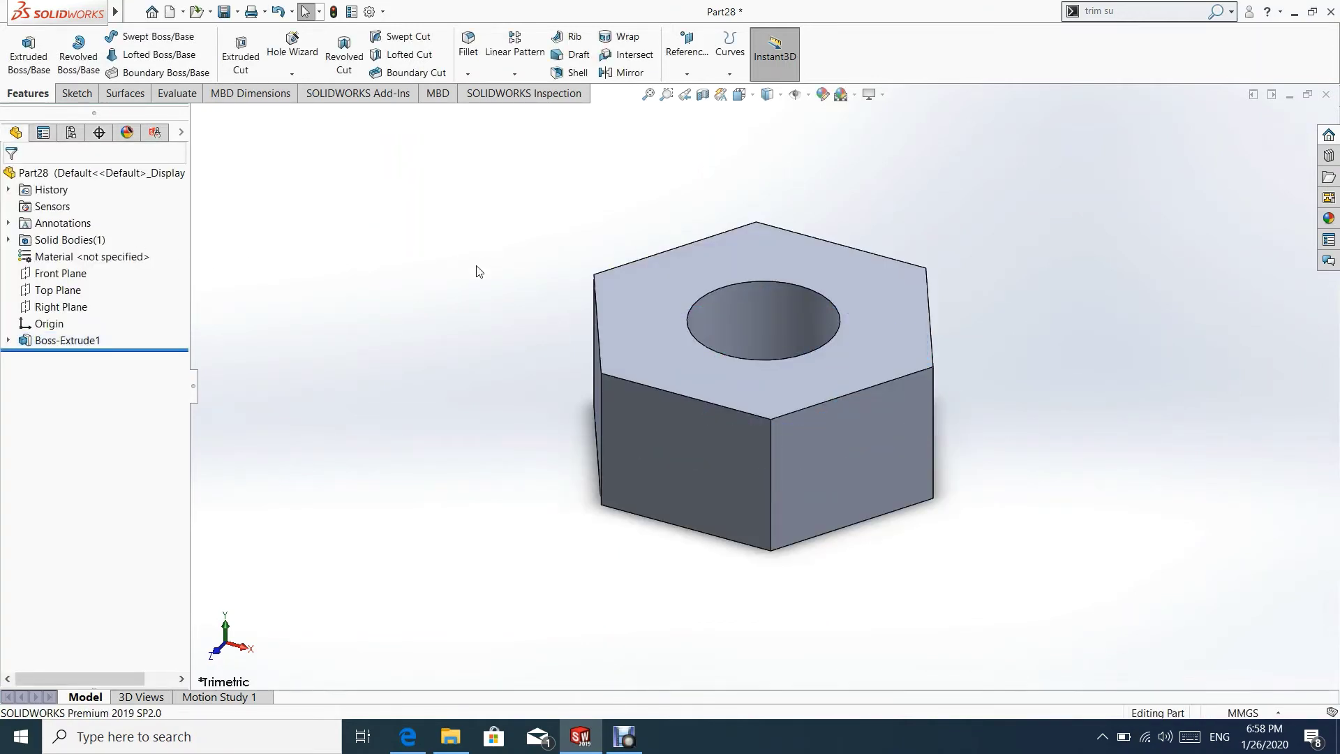
- On the Front Plane, sketch a three-point arc about 5.2 mm in radius across the nut's upper right corner, joining its top and right edges
{"action": "left_click", "coordinate": [58, 274]}
{"action": "left_click", "coordinate": [77, 252]}
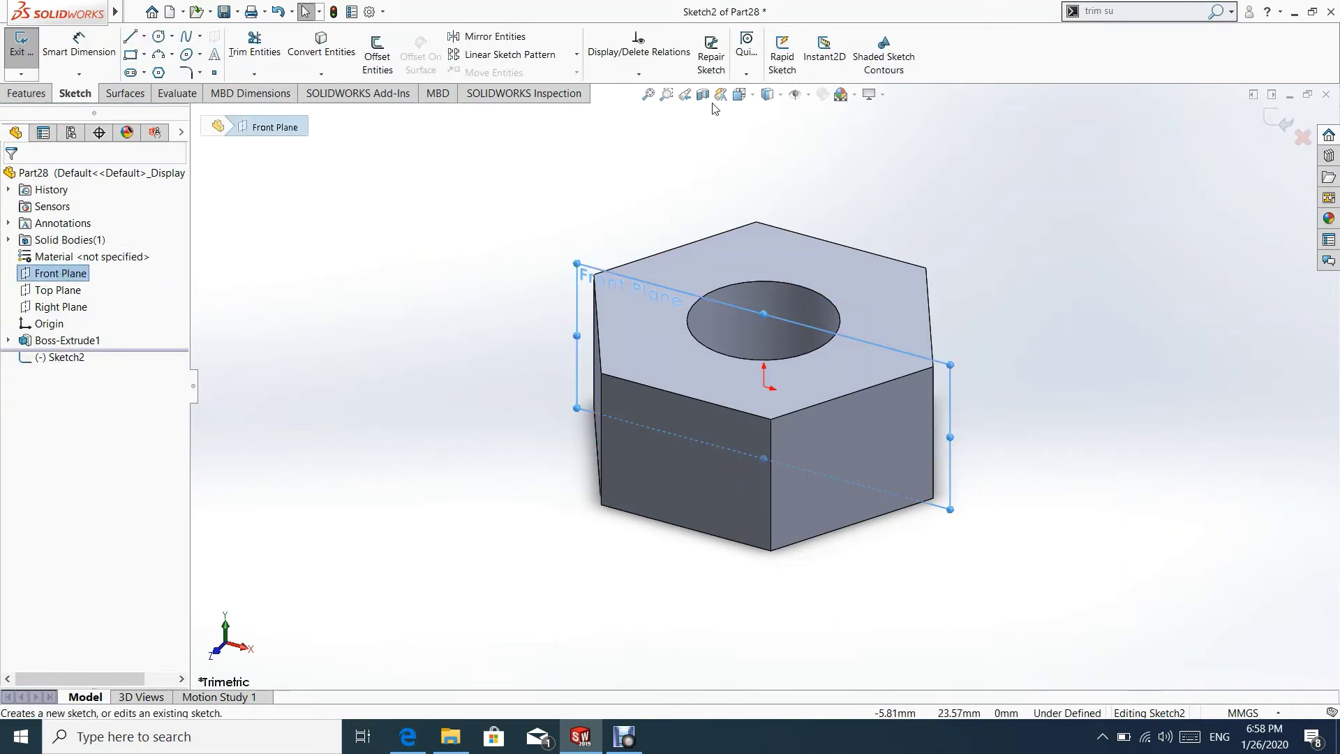
{"action": "left_click", "coordinate": [740, 94]}
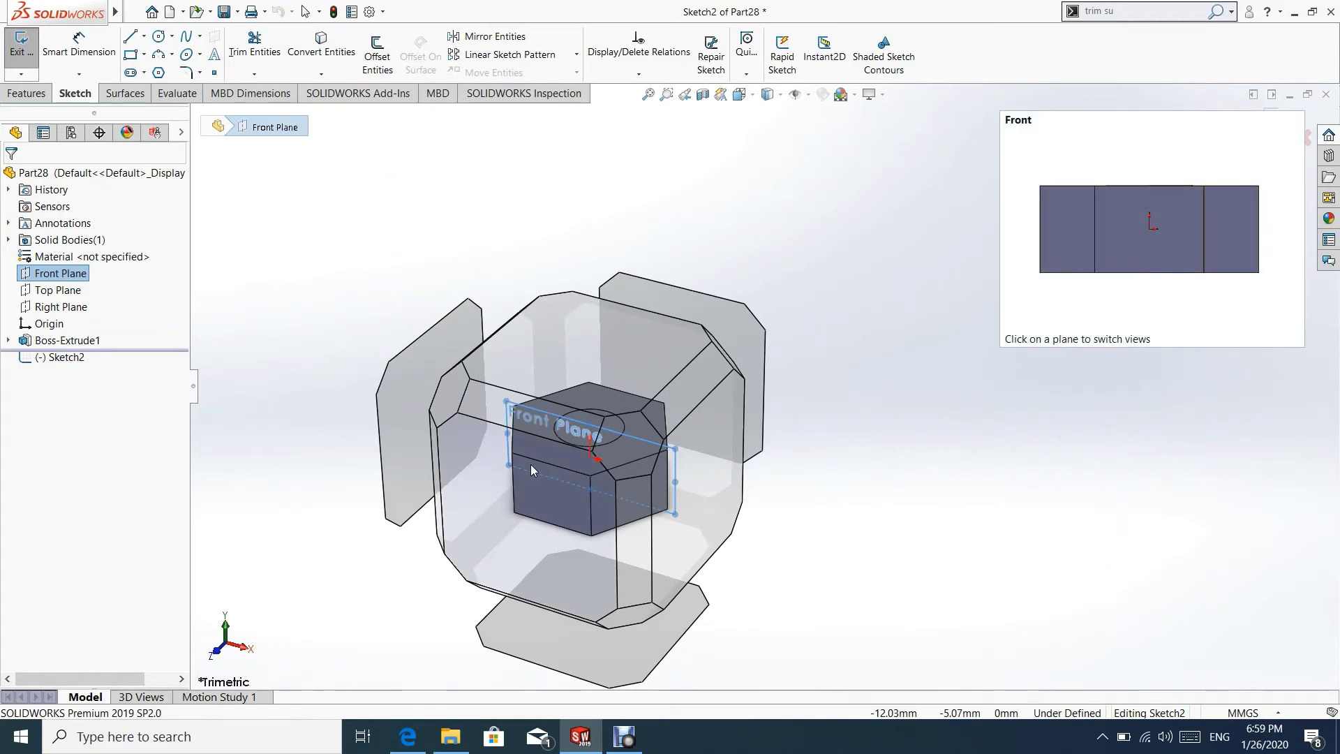
{"action": "left_click", "coordinate": [531, 463]}
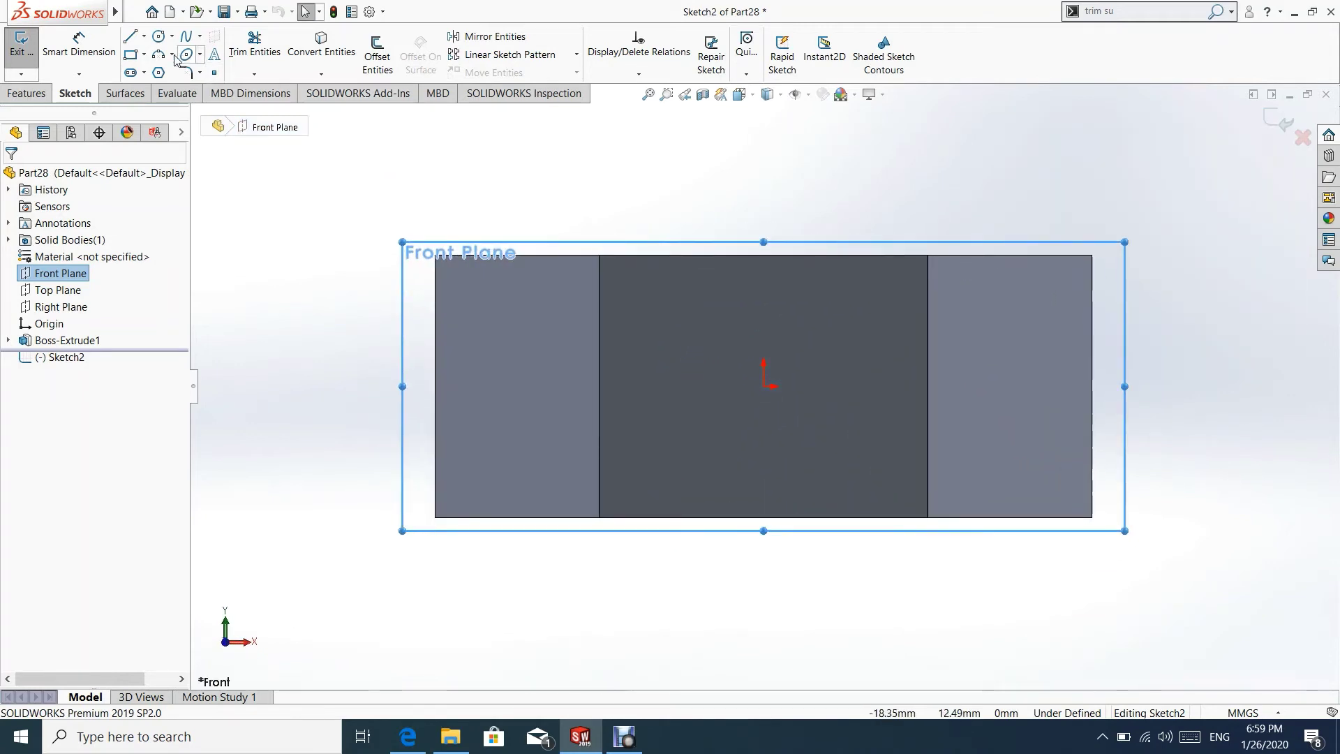
{"action": "left_click", "coordinate": [158, 56]}
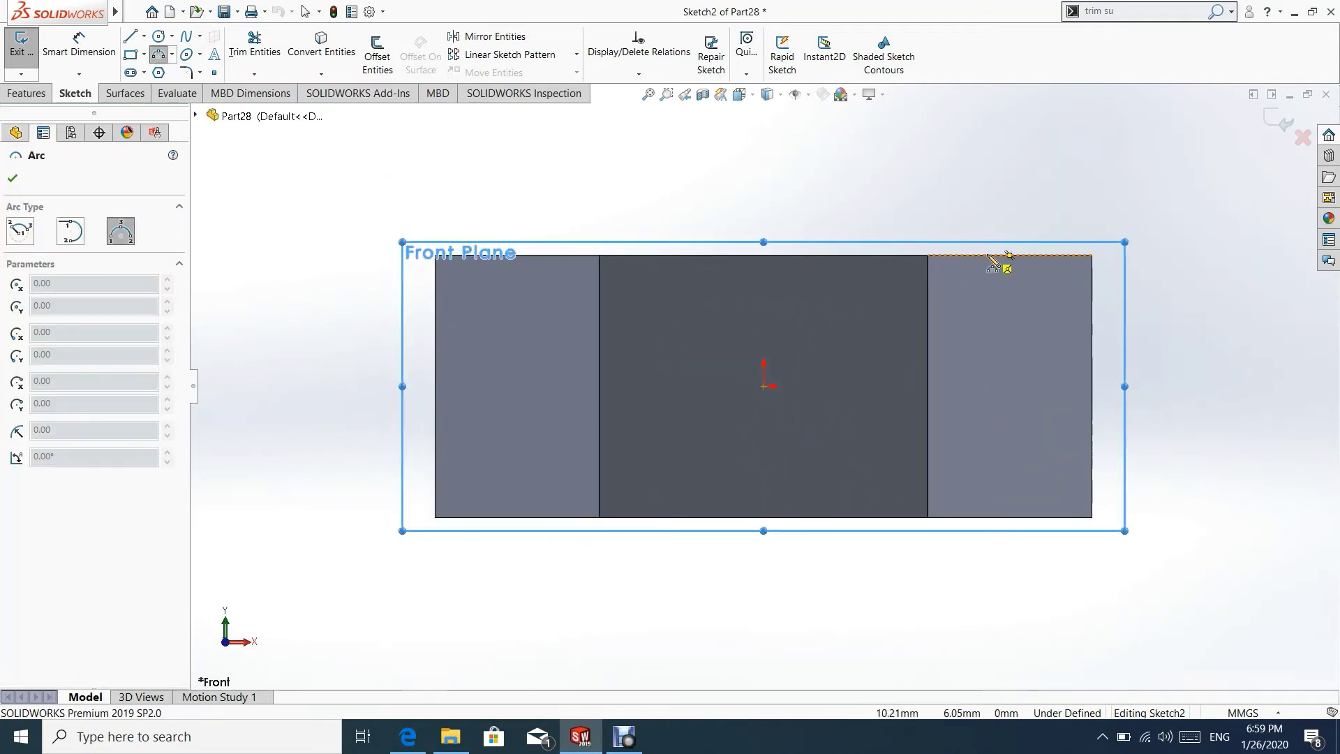
{"action": "left_click", "coordinate": [1010, 256]}
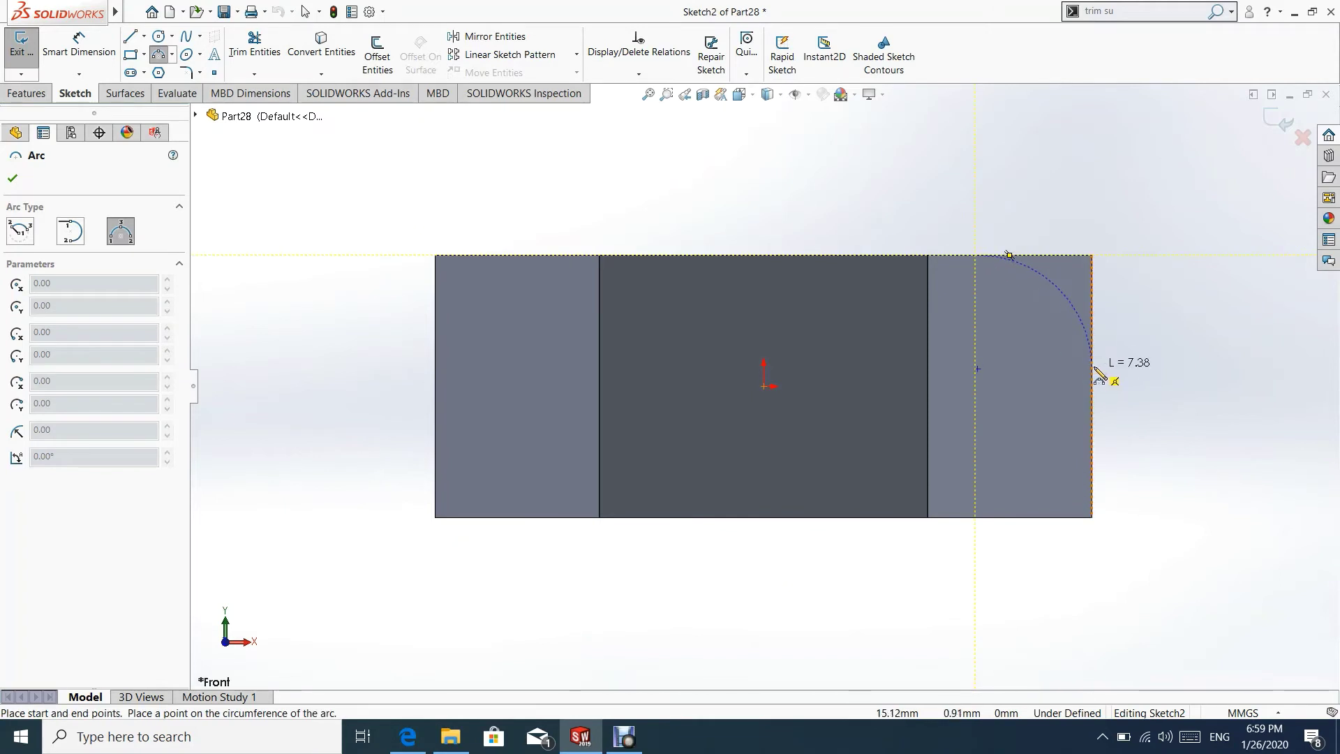
{"action": "left_click", "coordinate": [1091, 365]}
{"action": "left_click", "coordinate": [1073, 285]}
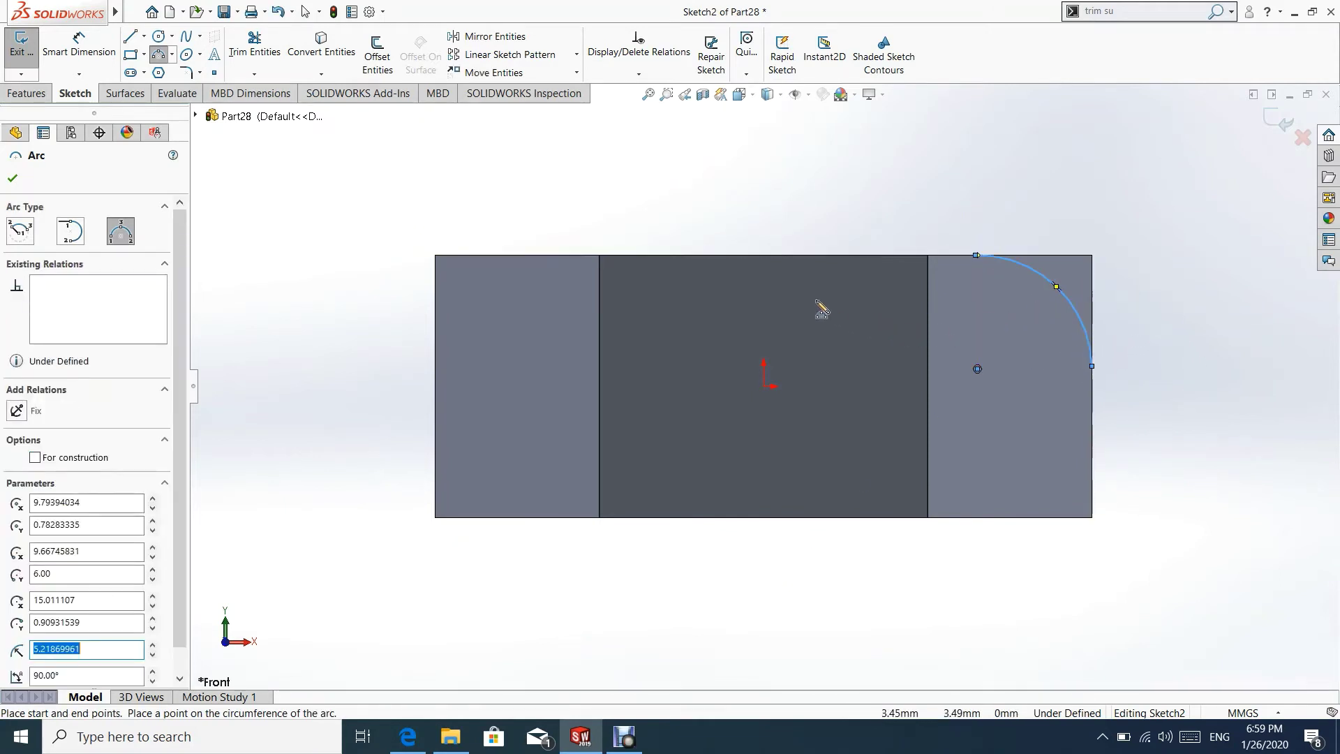
{"action": "left_click", "coordinate": [16, 178]}
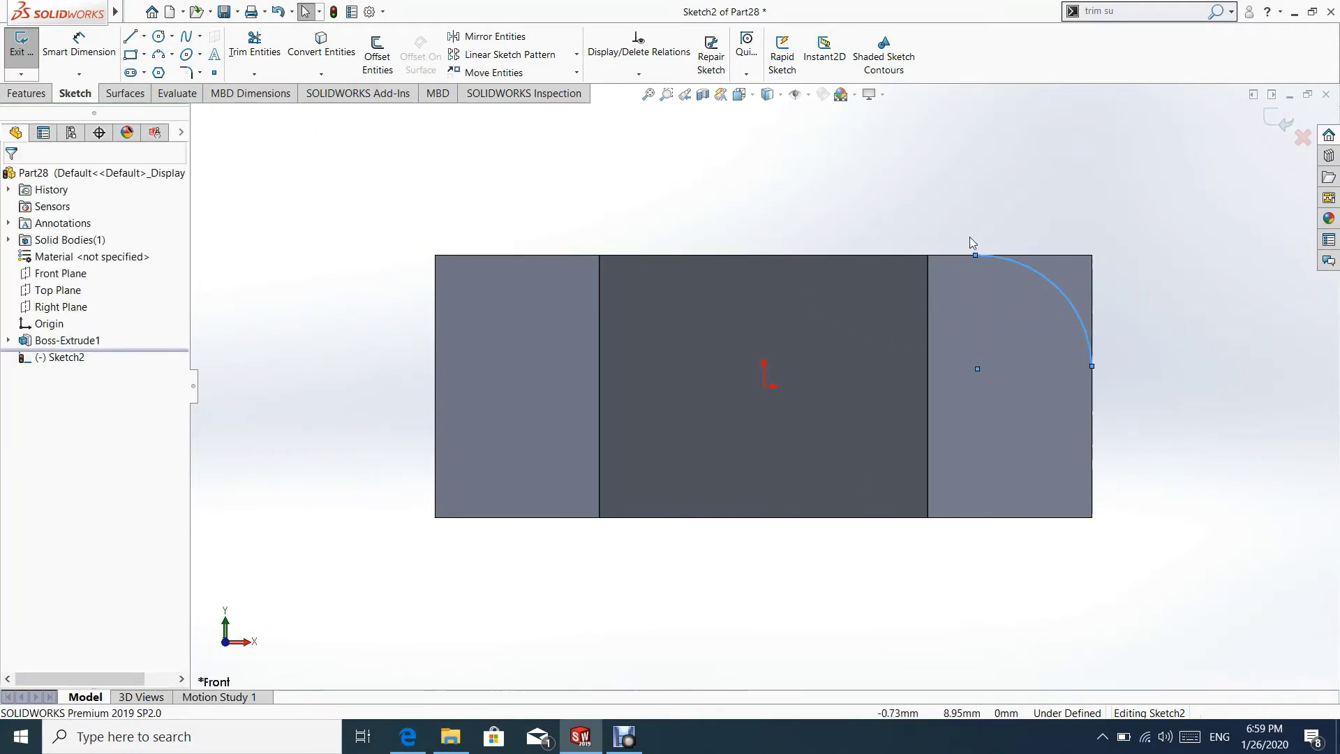
- Make the corner arc tangent to the nut's top edge and to its right edge
{"action": "left_click", "coordinate": [1058, 287]}
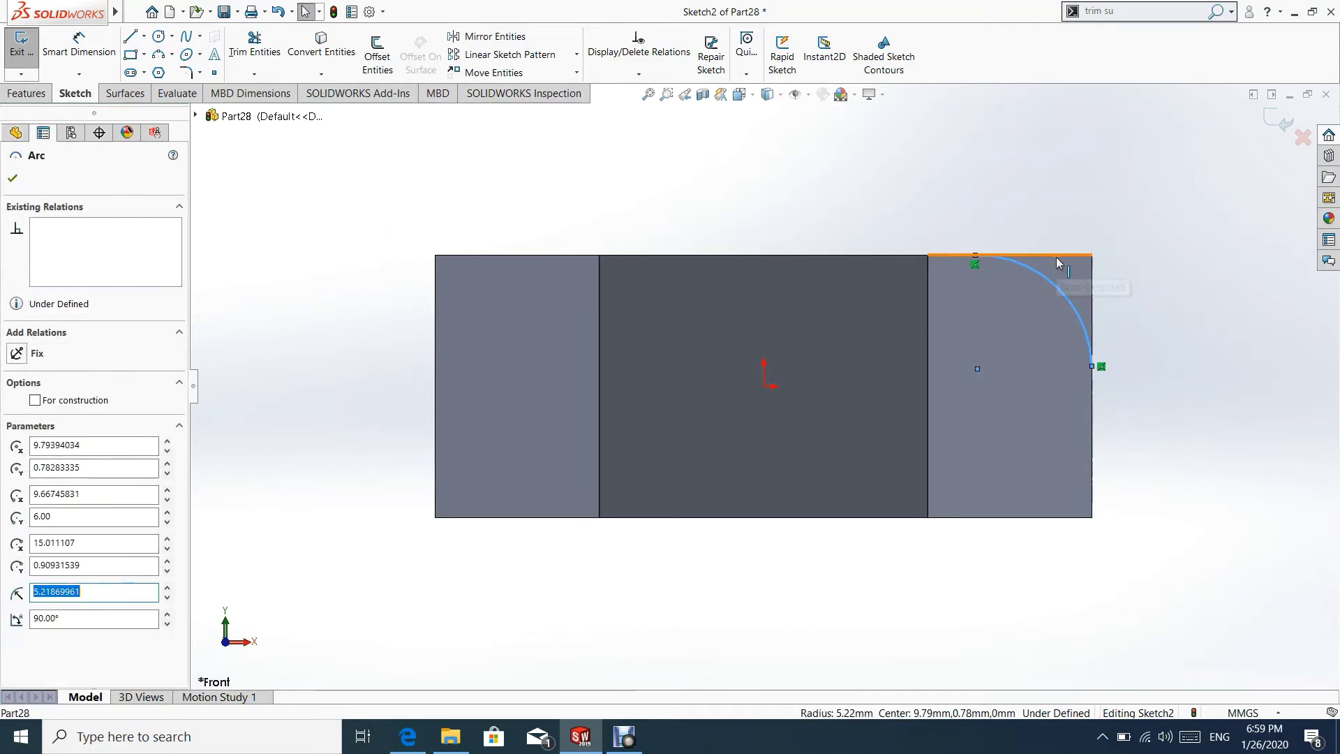
{"action": "left_click", "coordinate": [1057, 256], "text": "ctrl"}
{"action": "left_click", "coordinate": [1096, 197]}
{"action": "left_click", "coordinate": [995, 168]}
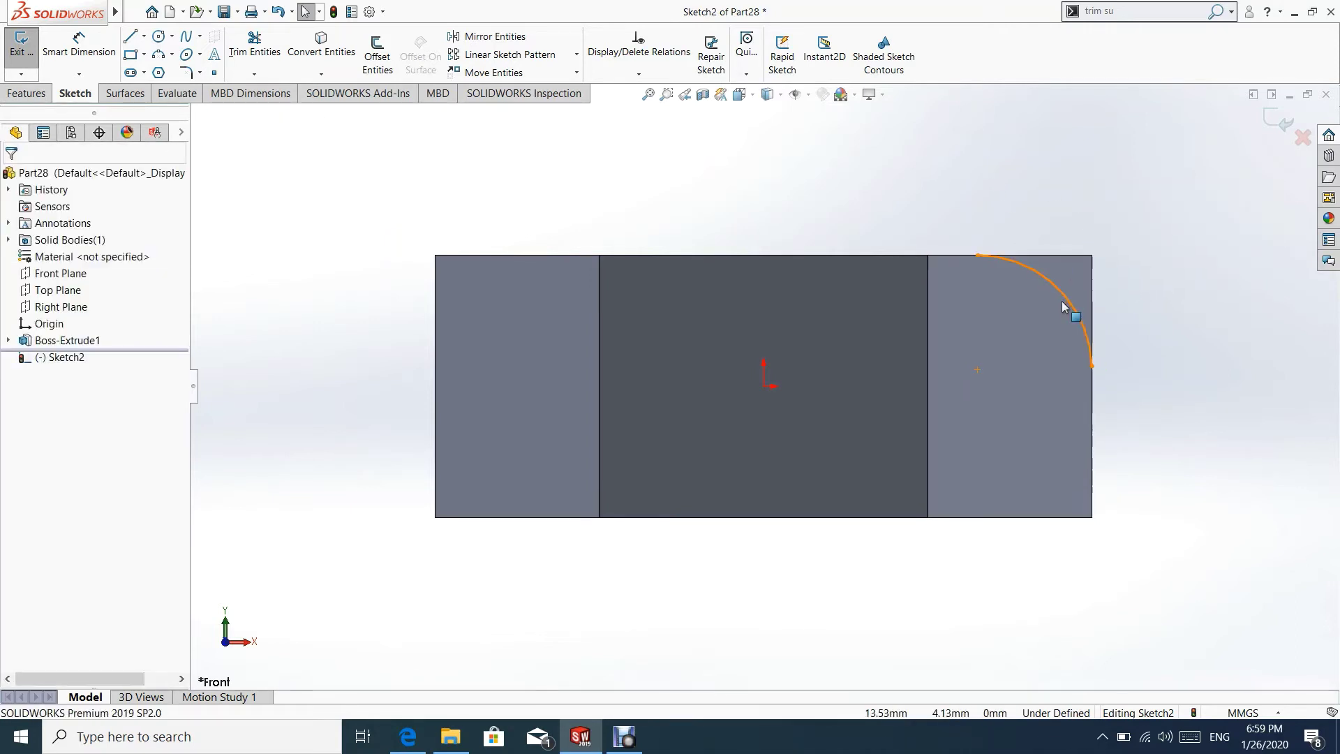
{"action": "left_click", "coordinate": [1068, 307]}
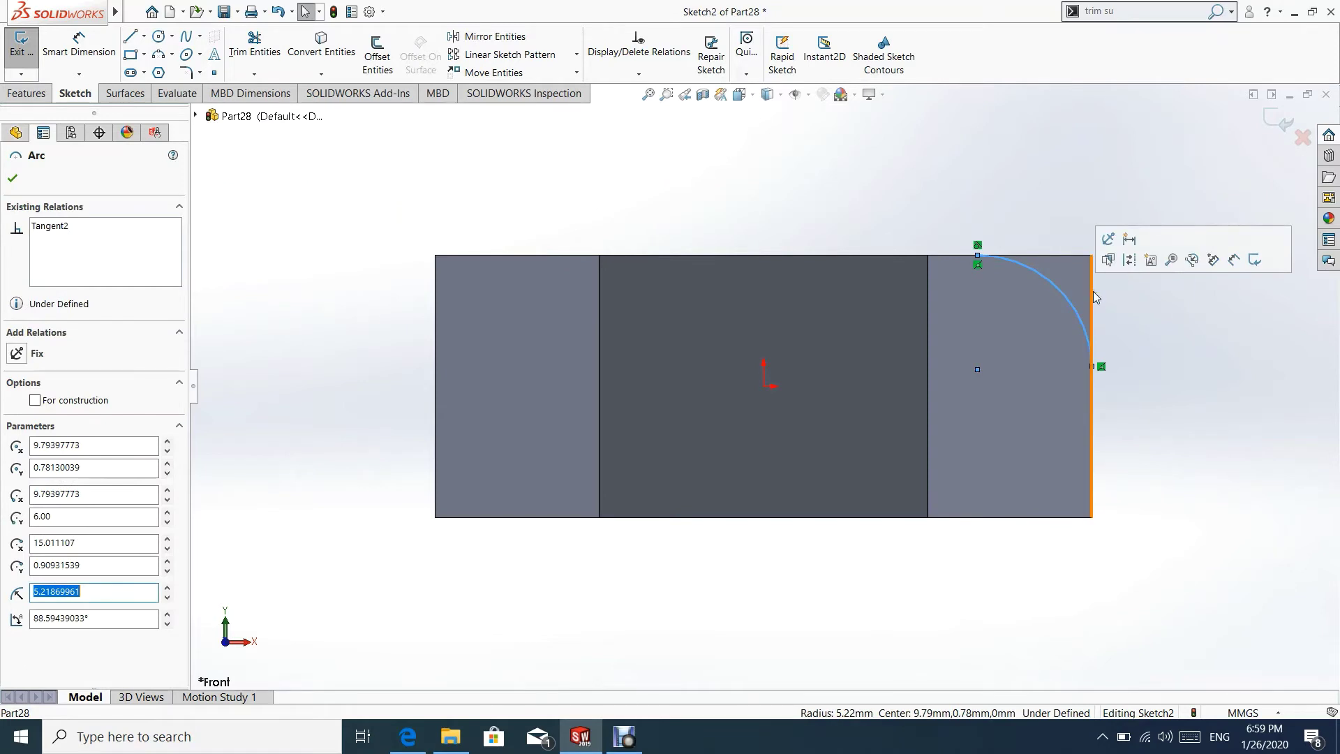
{"action": "left_click", "coordinate": [1093, 292], "text": "ctrl"}
{"action": "left_click", "coordinate": [1134, 230]}
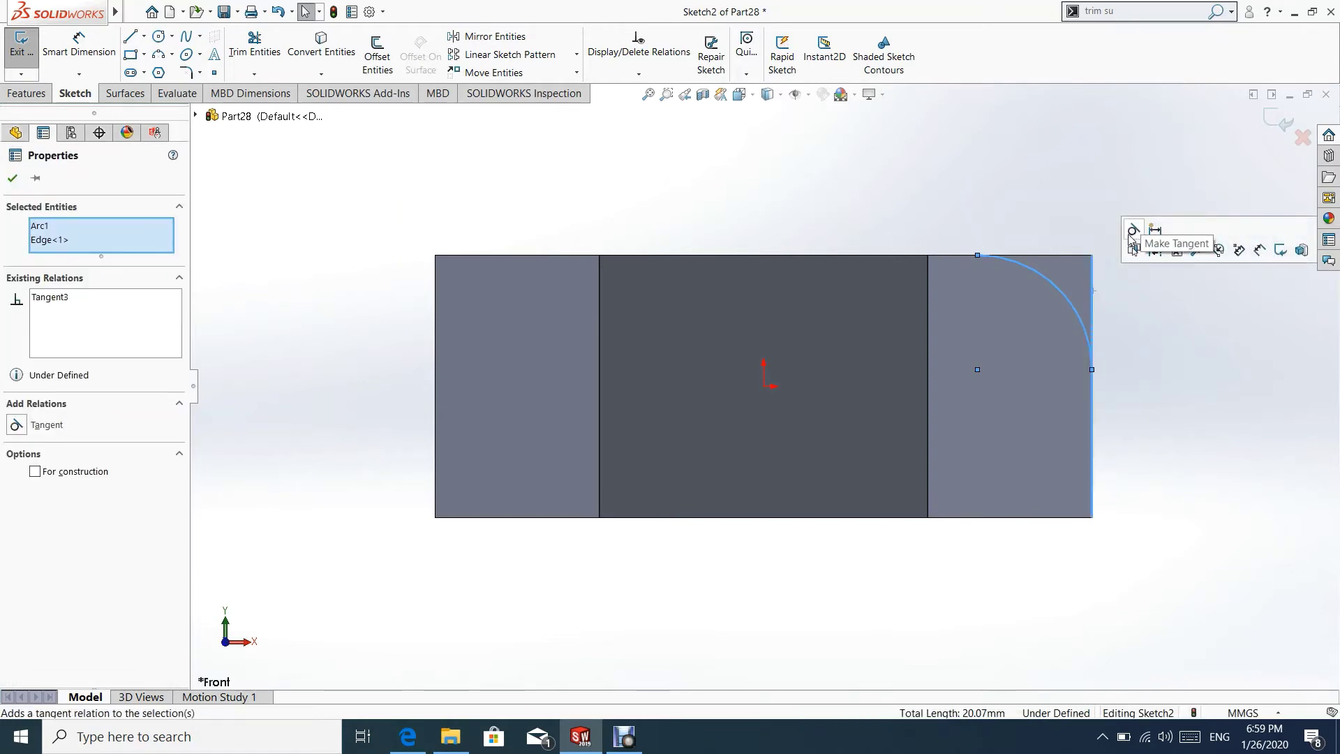
- Close the corner profile with a horizontal line from the arc's upper end to the nut's corner and a vertical line down to its lower end
{"action": "left_click", "coordinate": [12, 180]}
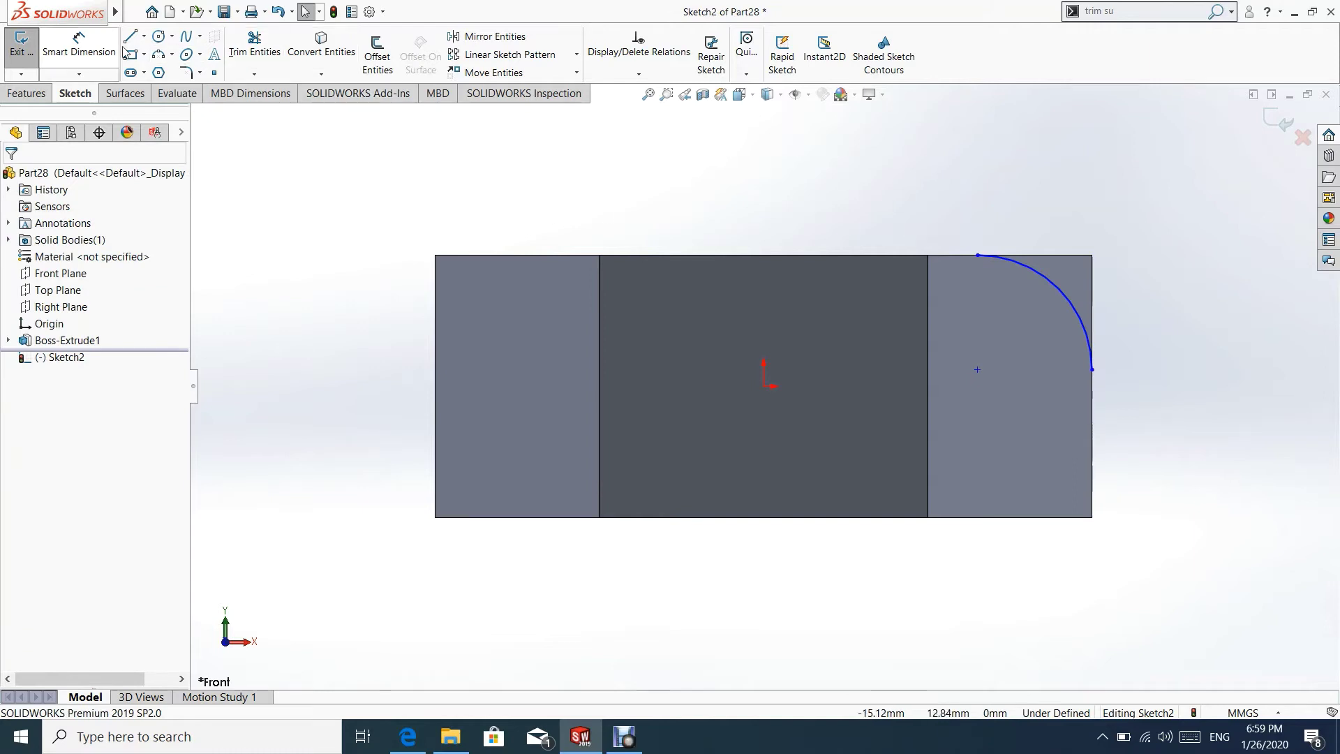
{"action": "left_click", "coordinate": [129, 39]}
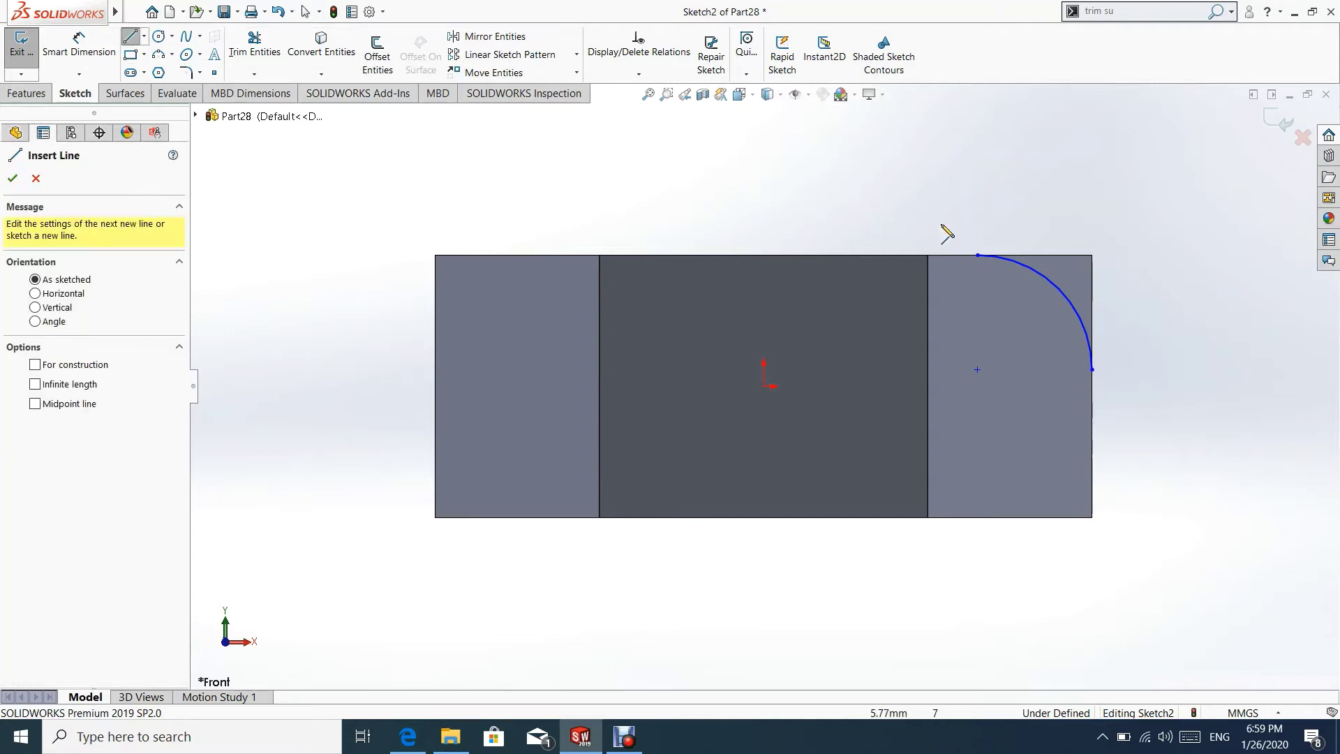
{"action": "left_click", "coordinate": [977, 256]}
{"action": "left_click", "coordinate": [1092, 254]}
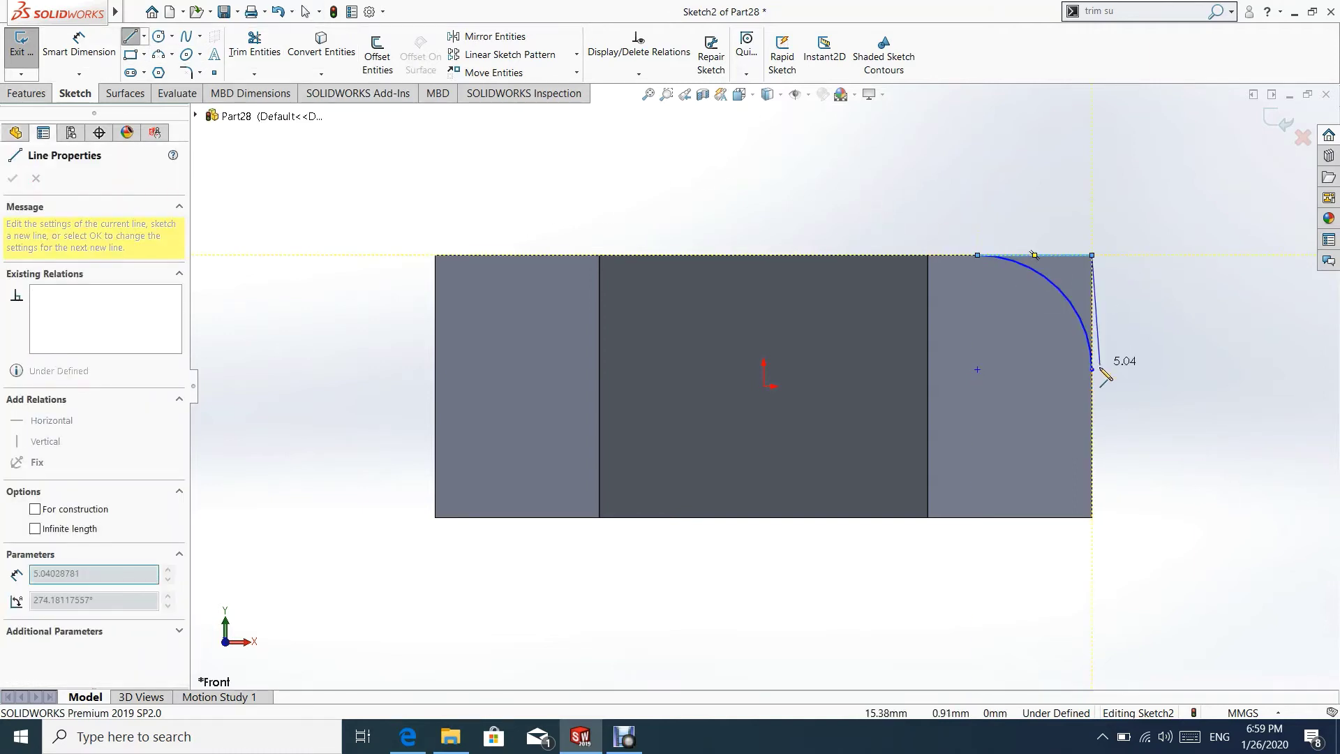
{"action": "double_click", "coordinate": [1092, 369]}
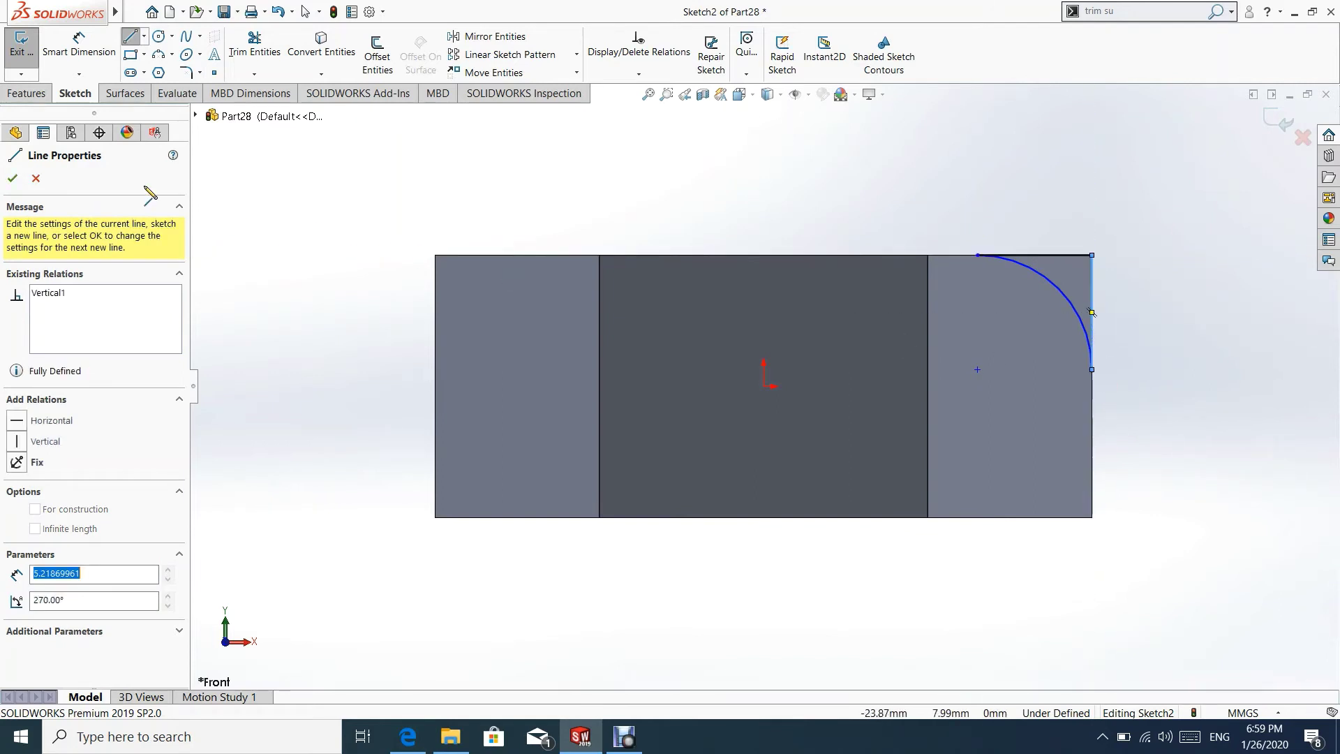
- Draw a vertical centerline through the origin from the midpoint of the nut's top edge to the midpoint of its bottom edge
{"action": "left_click", "coordinate": [144, 36]}
{"action": "left_click", "coordinate": [164, 70]}
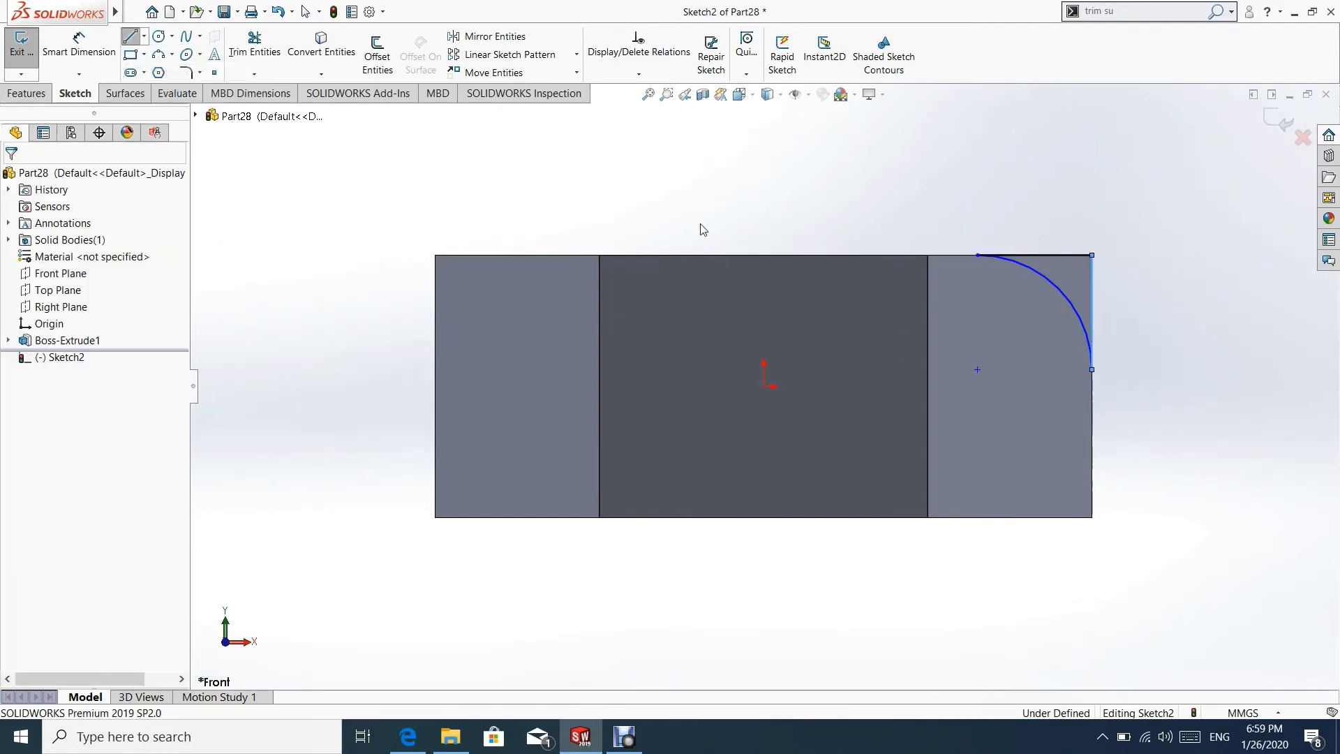
{"action": "left_click", "coordinate": [763, 255]}
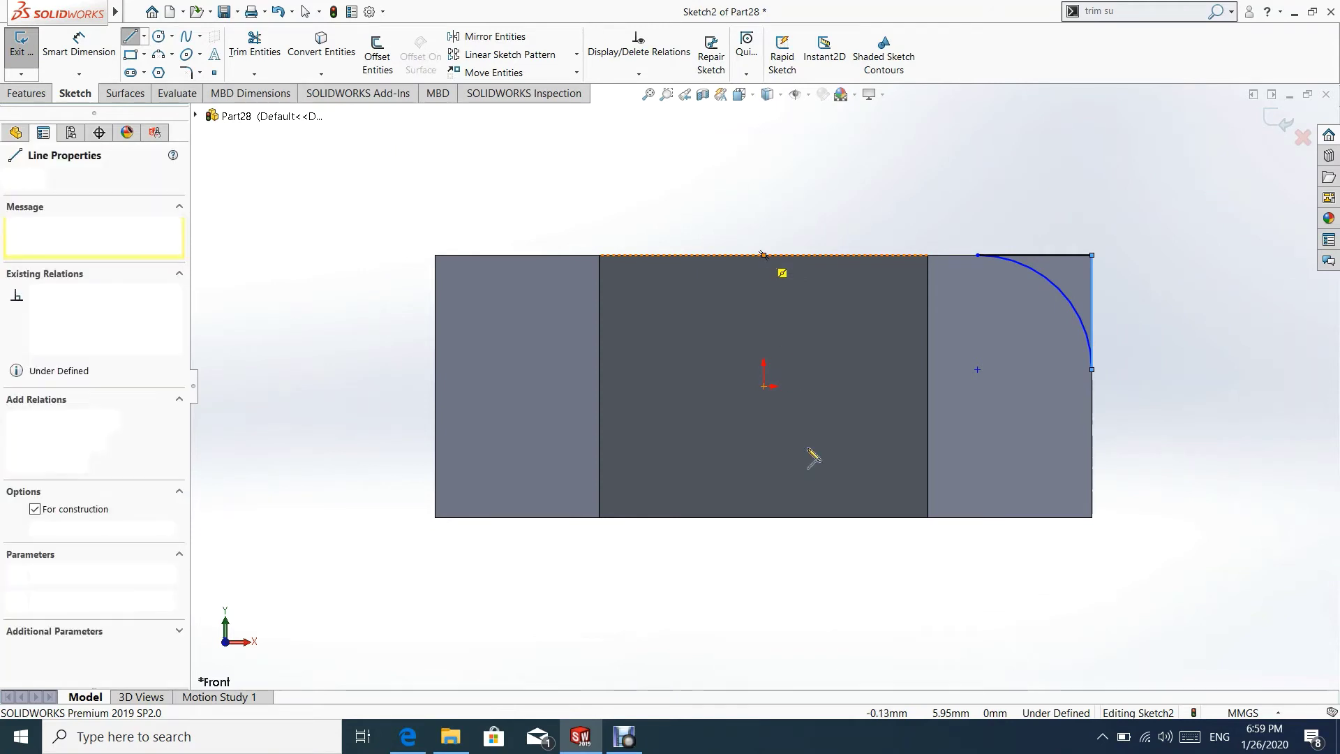
{"action": "left_click", "coordinate": [763, 517]}
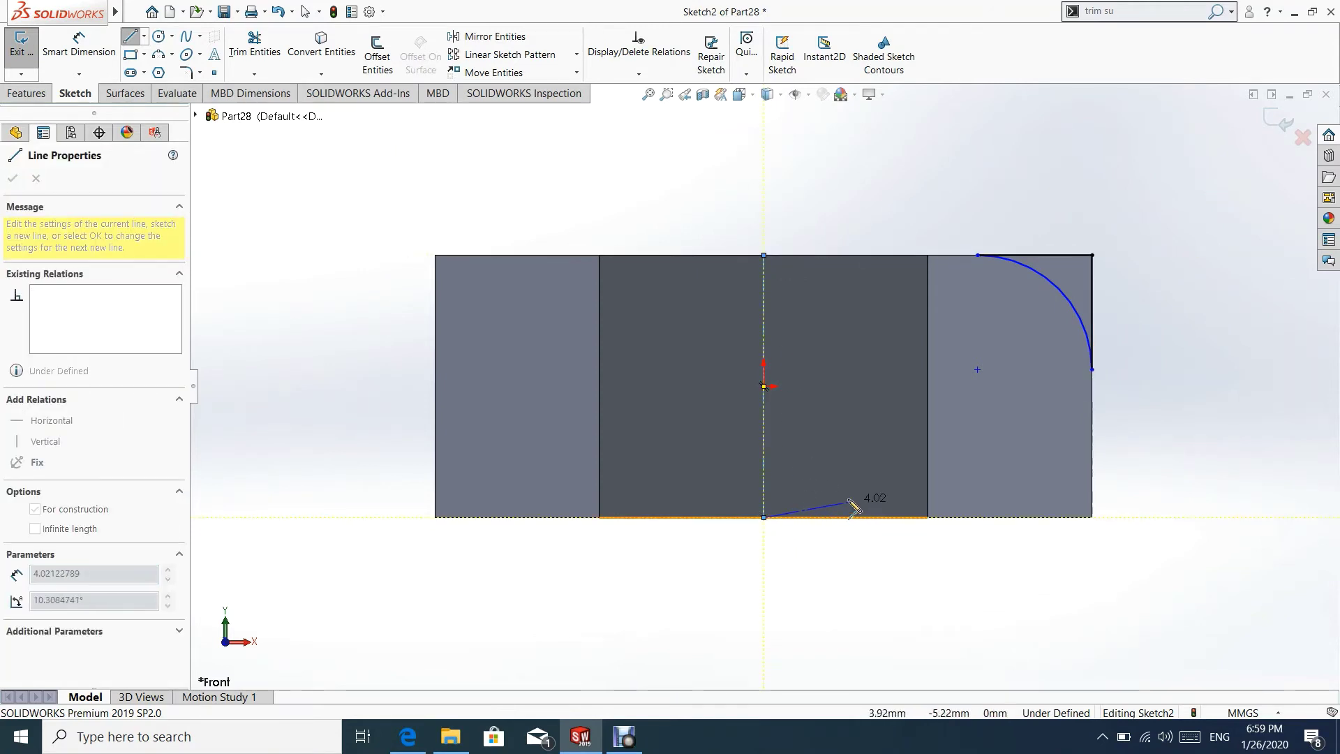
{"action": "key", "text": "Escape"}
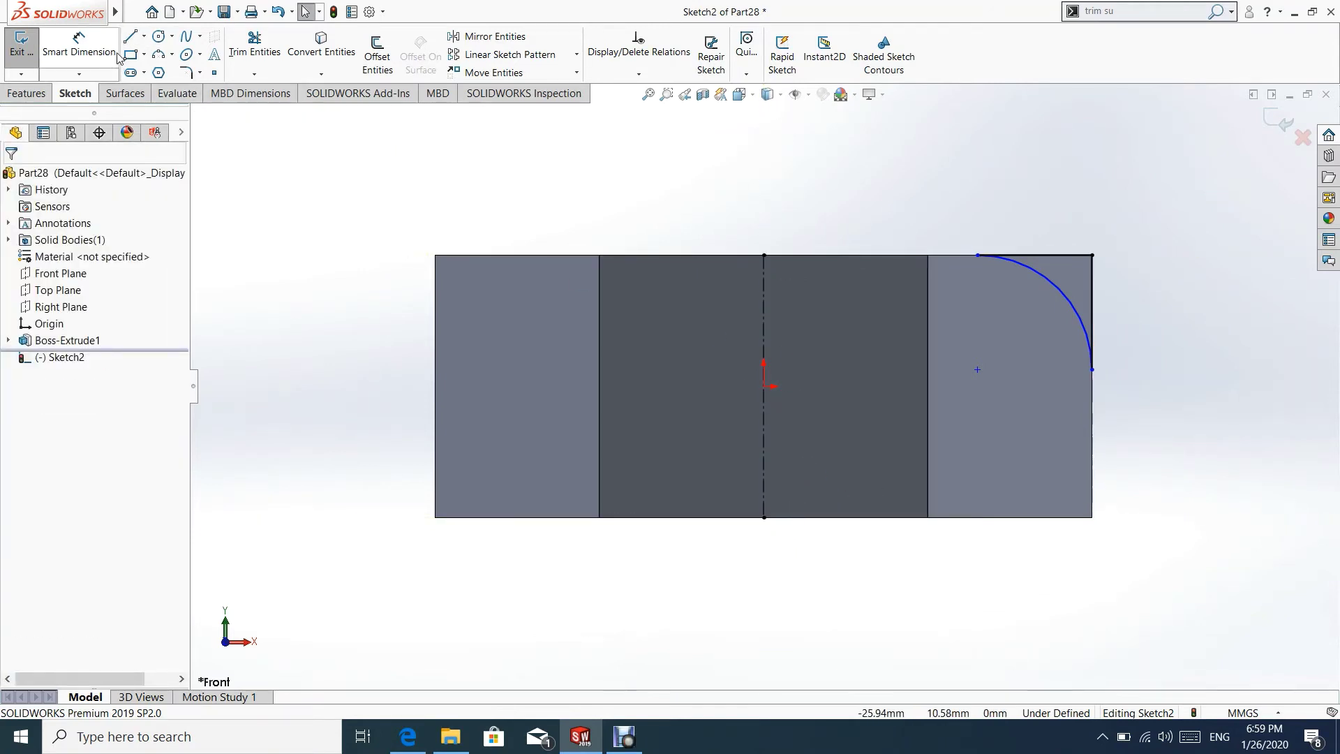
- Draw a horizontal centerline from the origin to the nut's right edge
{"action": "left_click", "coordinate": [144, 36]}
{"action": "left_click", "coordinate": [151, 69]}
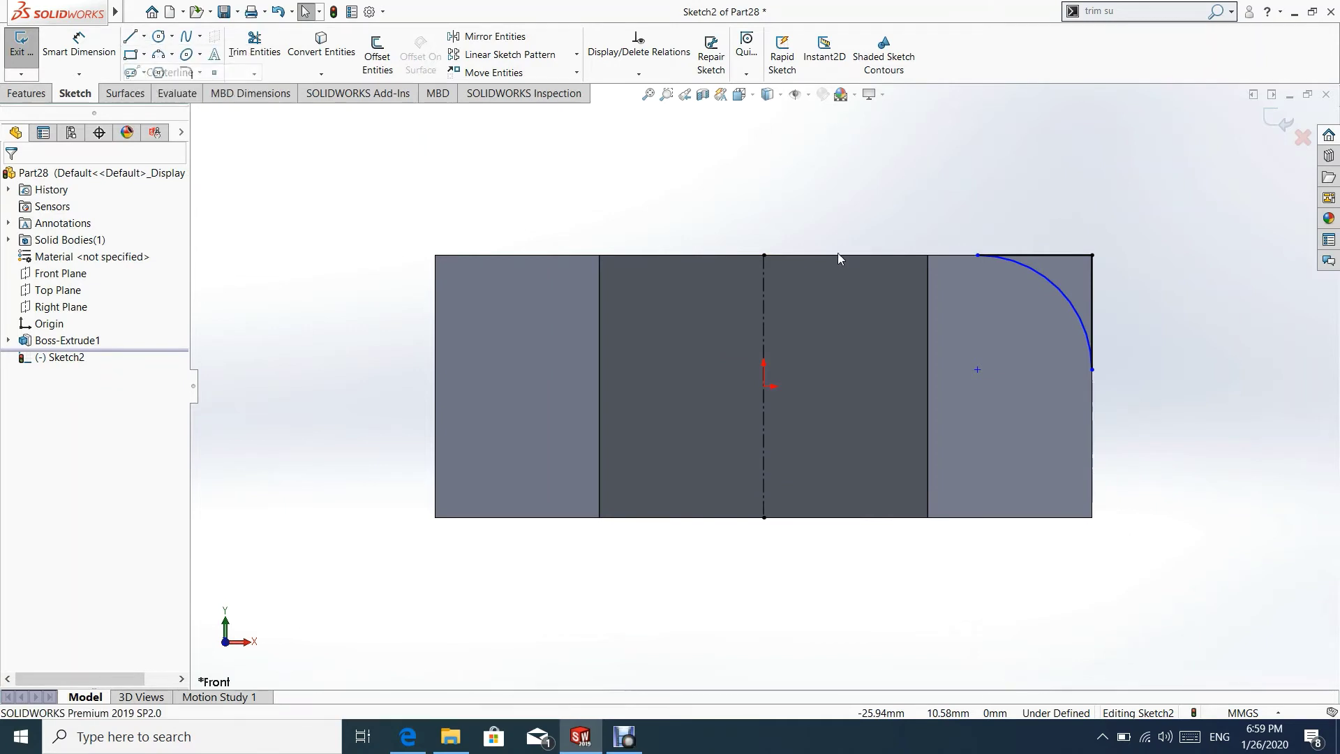
{"action": "left_click", "coordinate": [764, 386]}
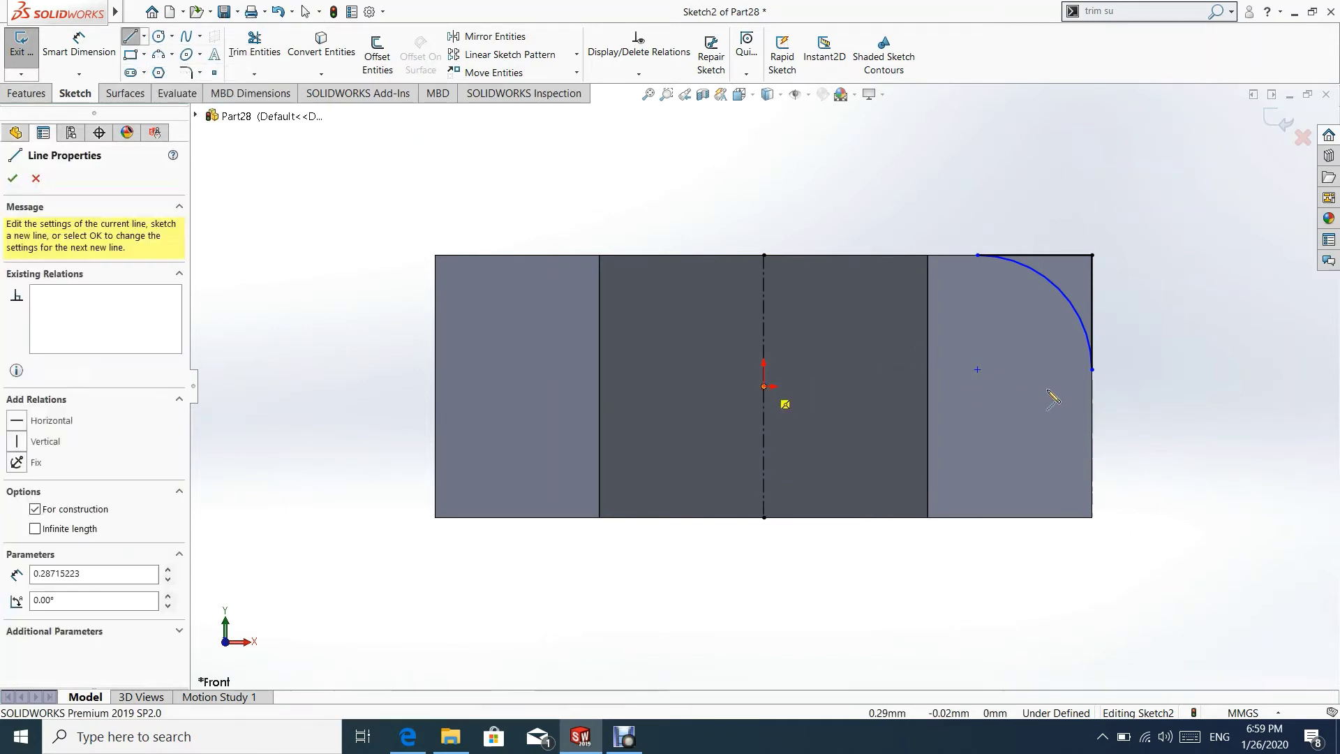
{"action": "left_click", "coordinate": [1093, 388]}
{"action": "key", "text": "Escape"}
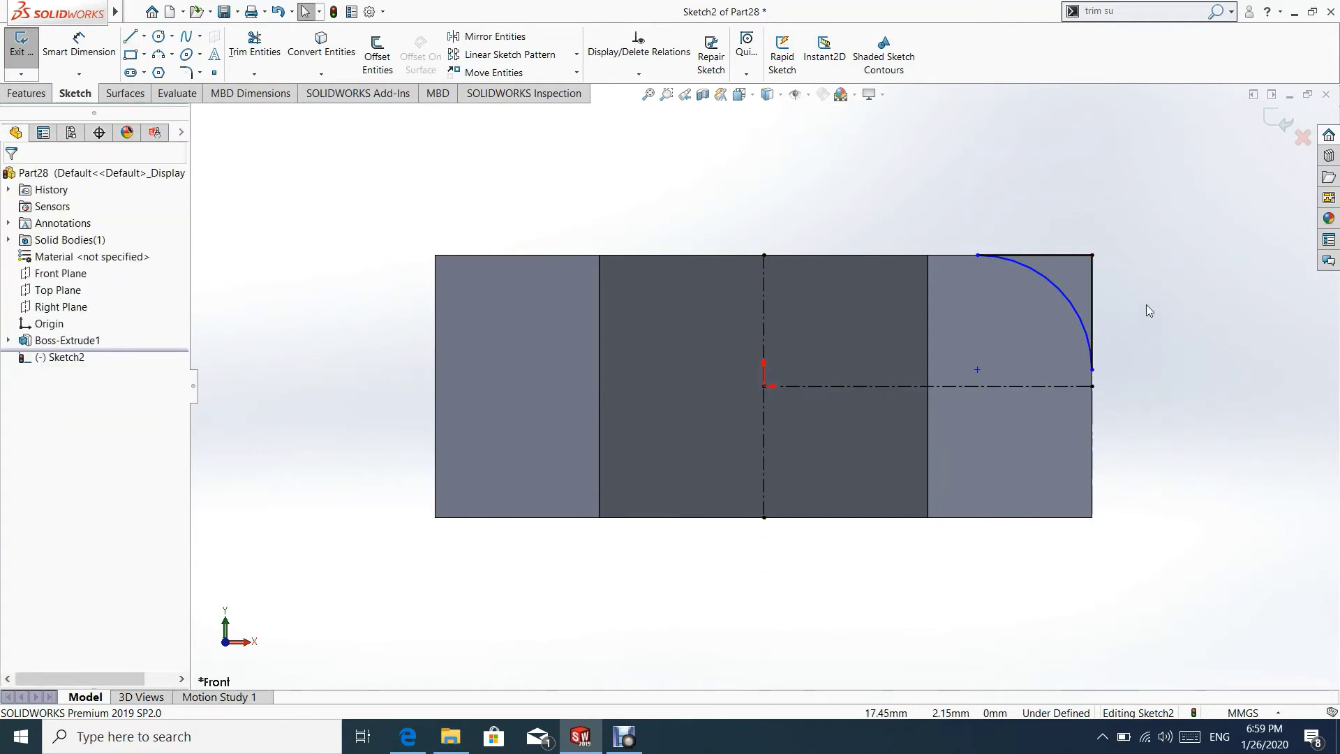
- Dimension the corner arc's radius as 5 mm
{"action": "left_click", "coordinate": [78, 45]}
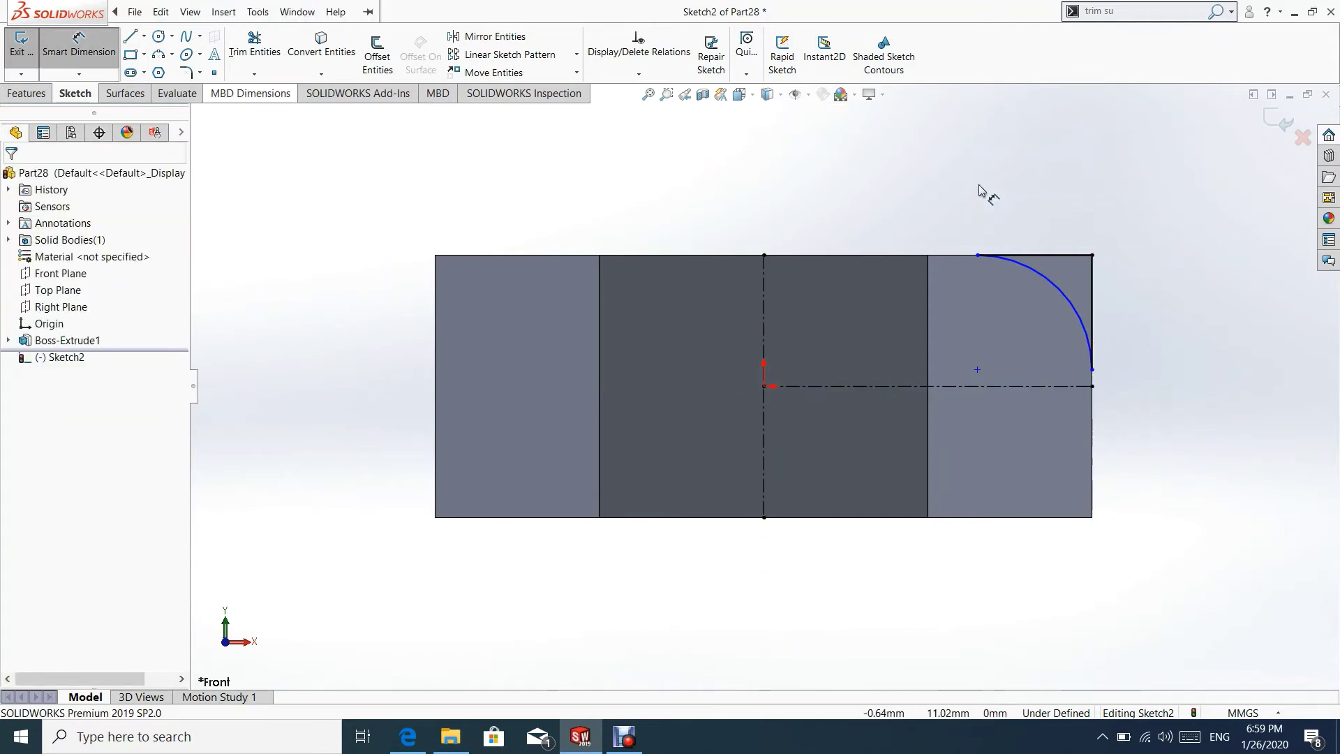
{"action": "left_click", "coordinate": [1057, 290]}
{"action": "left_click", "coordinate": [1131, 159]}
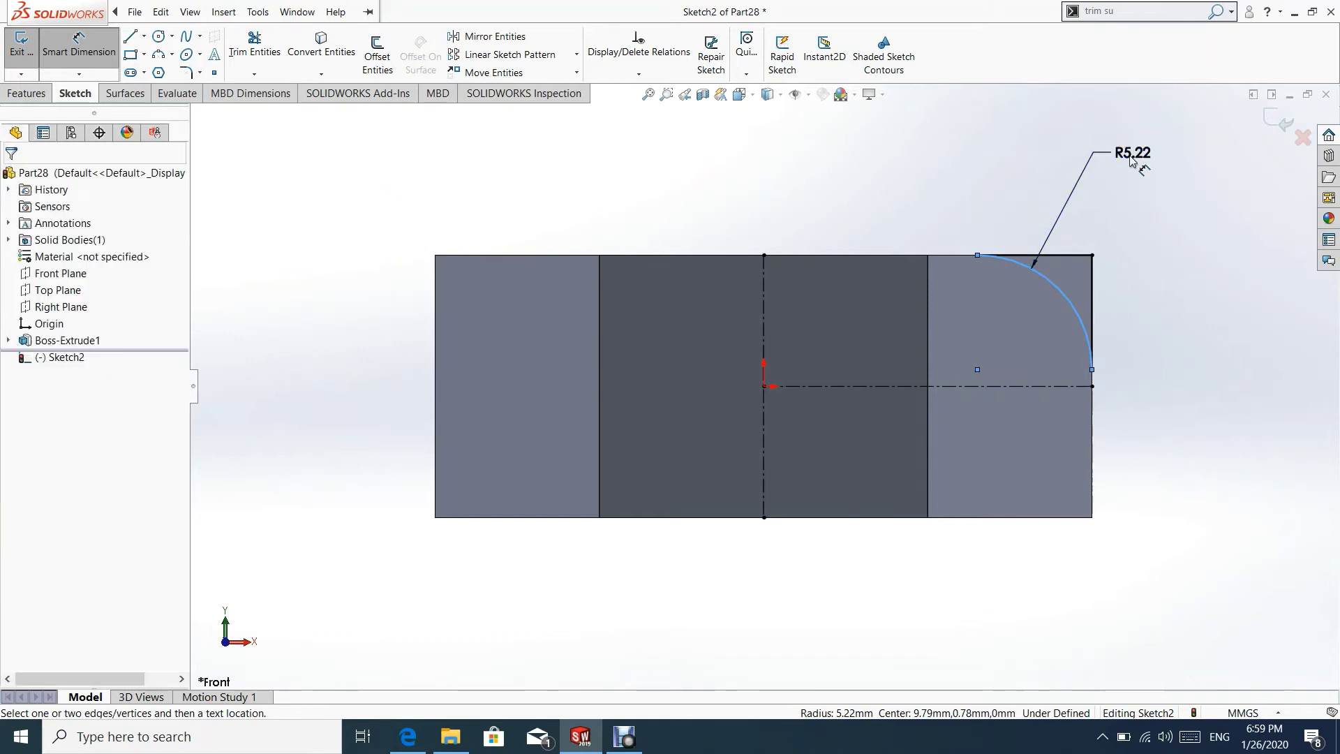
{"action": "type", "text": "5"}
{"action": "key", "text": "Return"}
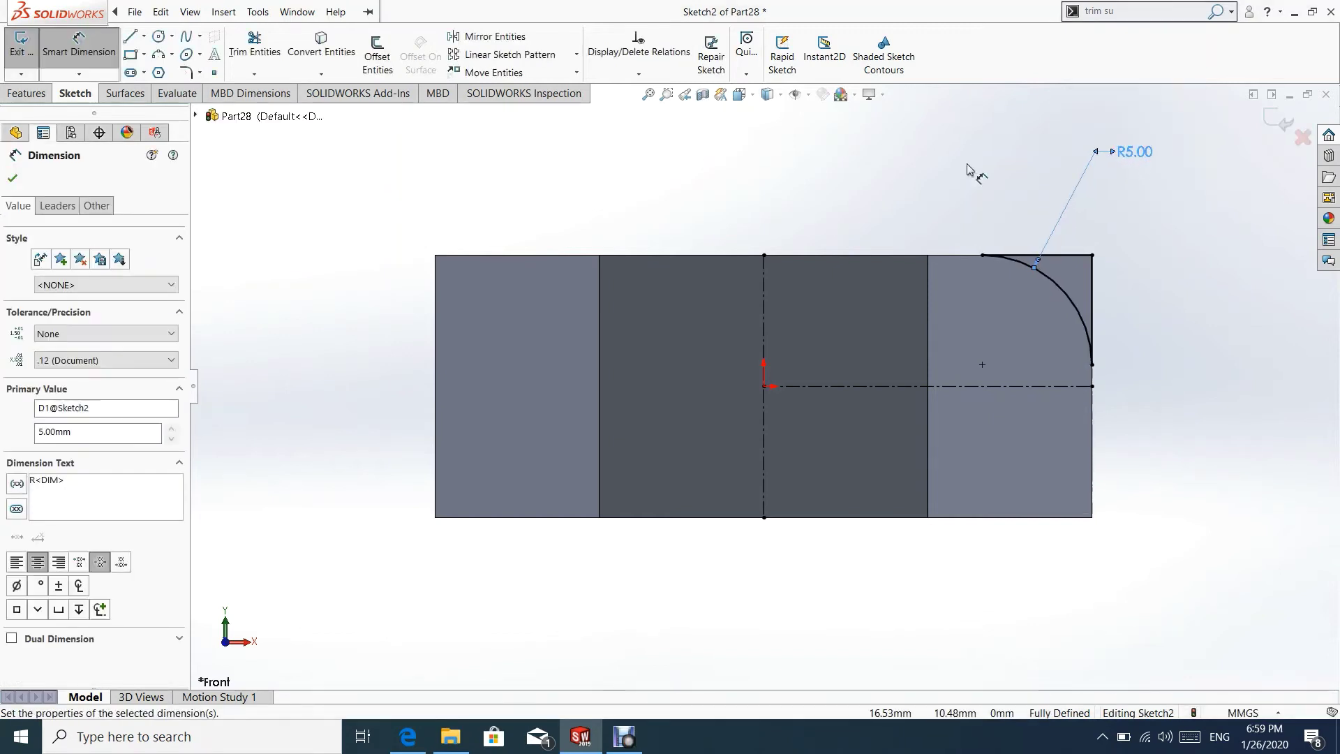
{"action": "left_click", "coordinate": [14, 178]}
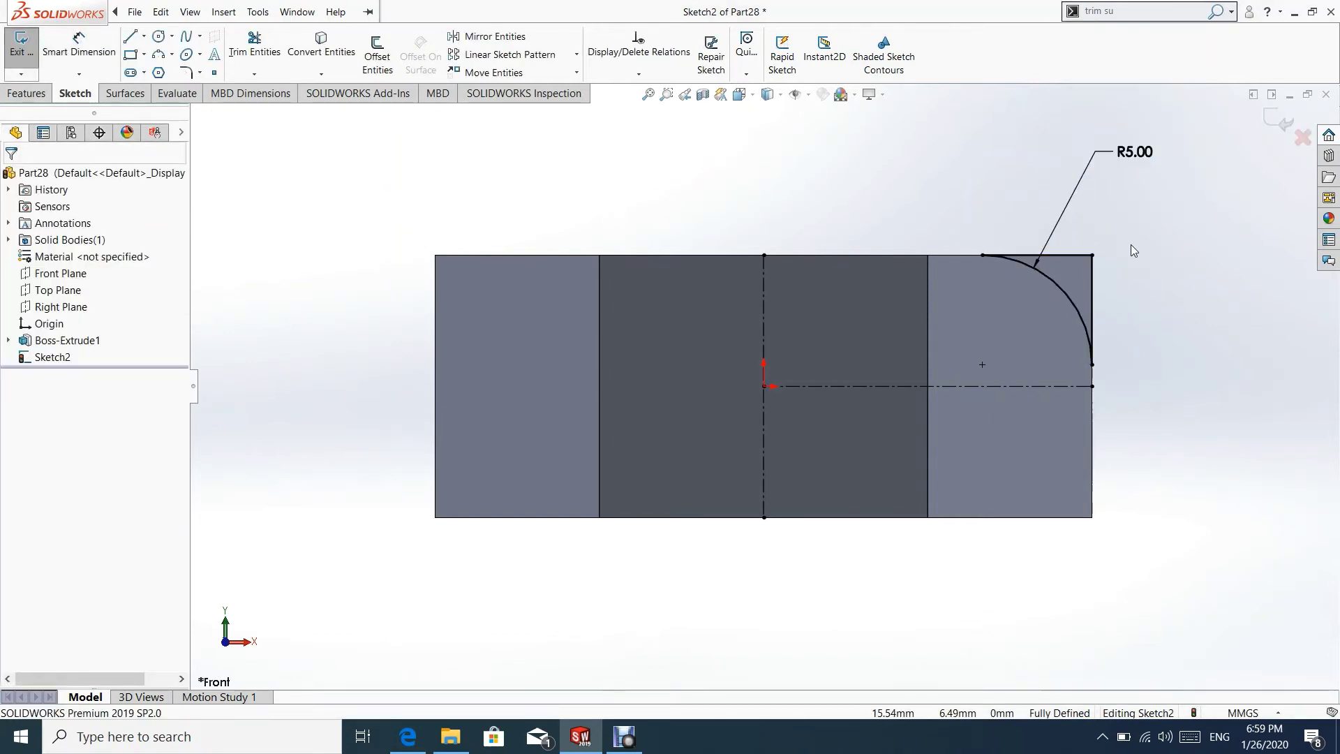
- Mirror the arc and its two corner lines about the horizontal centerline and exit the sketch
{"action": "left_click_drag", "start_coordinate": [1137, 222], "coordinate": [948, 449]}
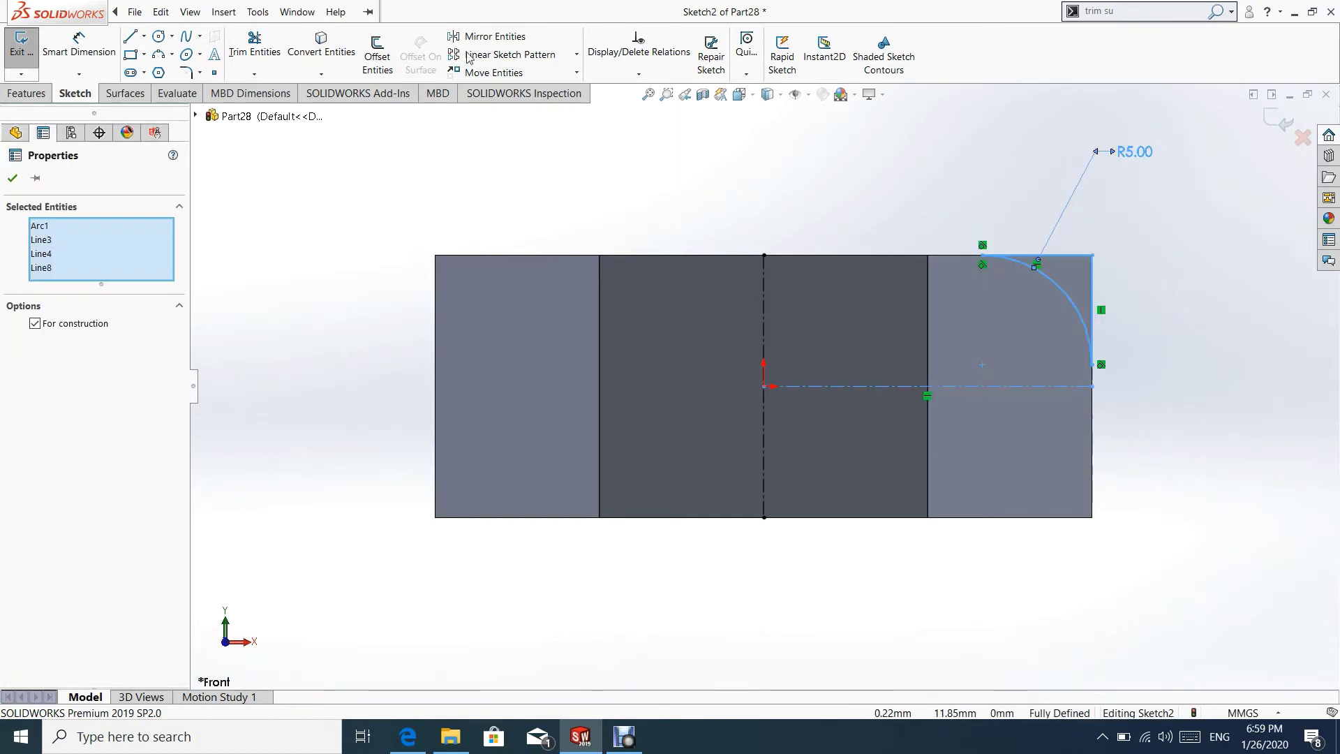
{"action": "left_click", "coordinate": [500, 38]}
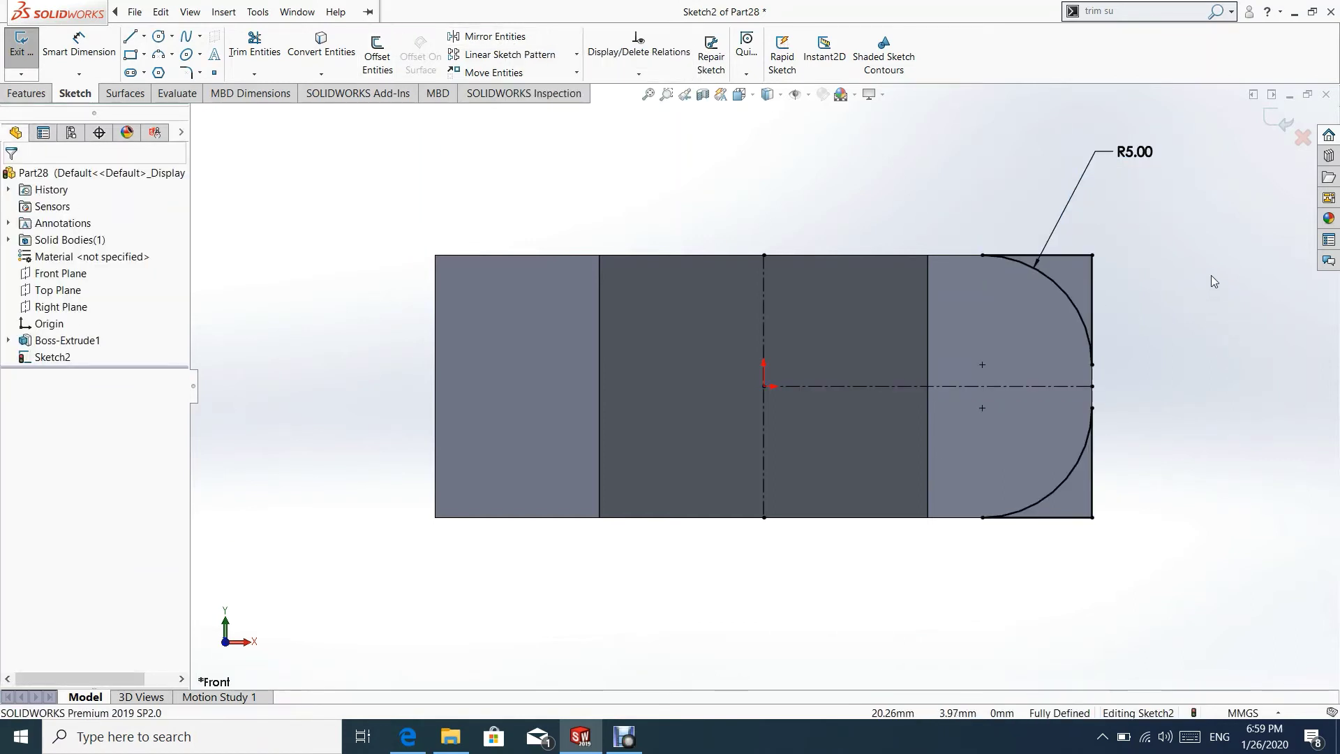
{"action": "left_click", "coordinate": [1269, 124]}
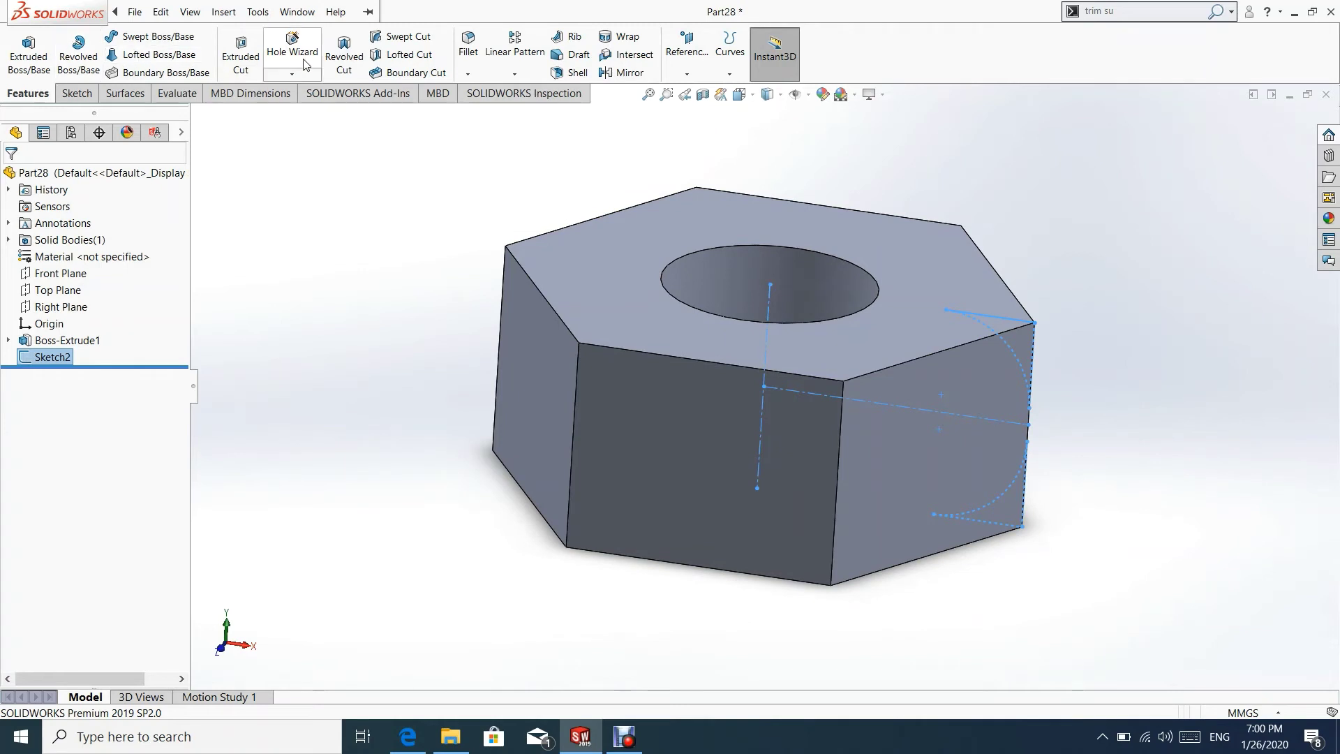
- Cut-revolve the upper and lower corner regions 360 degrees around the vertical centerline to round the nut's corners
{"action": "left_click", "coordinate": [344, 52]}
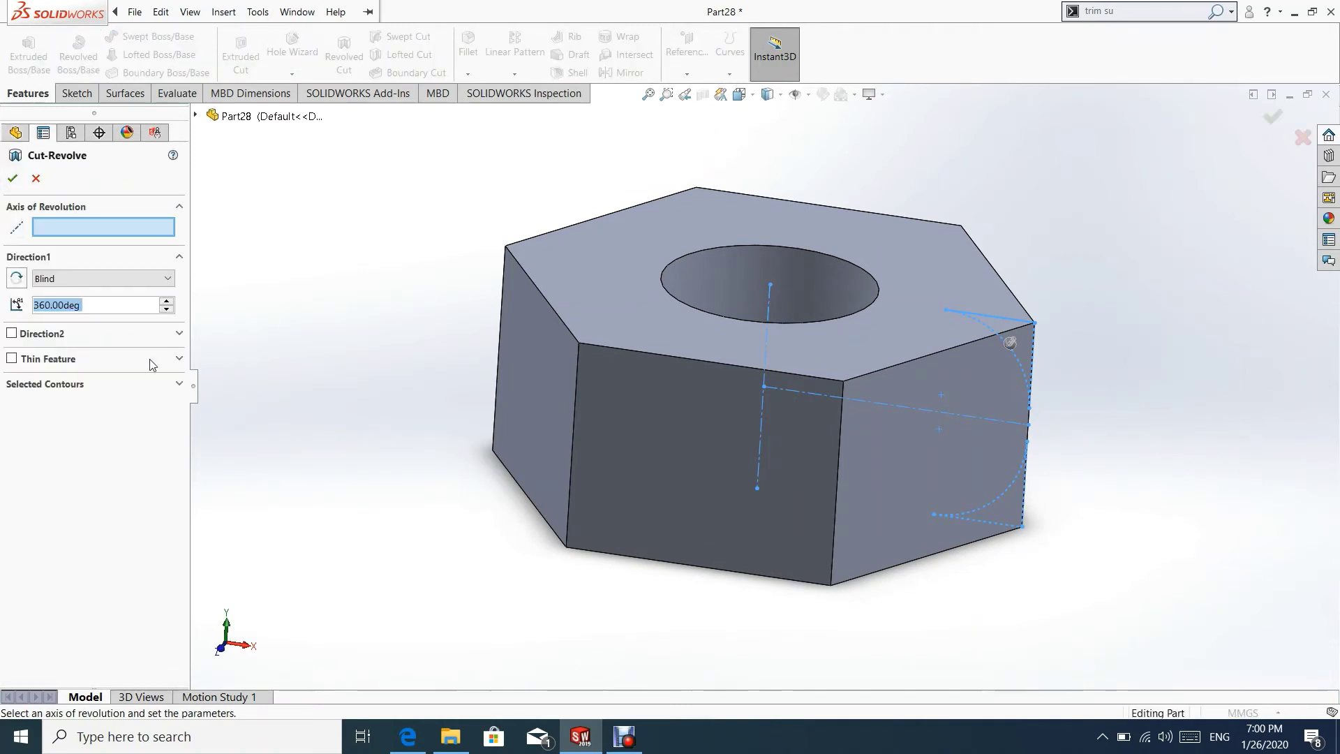
{"action": "left_click", "coordinate": [56, 390]}
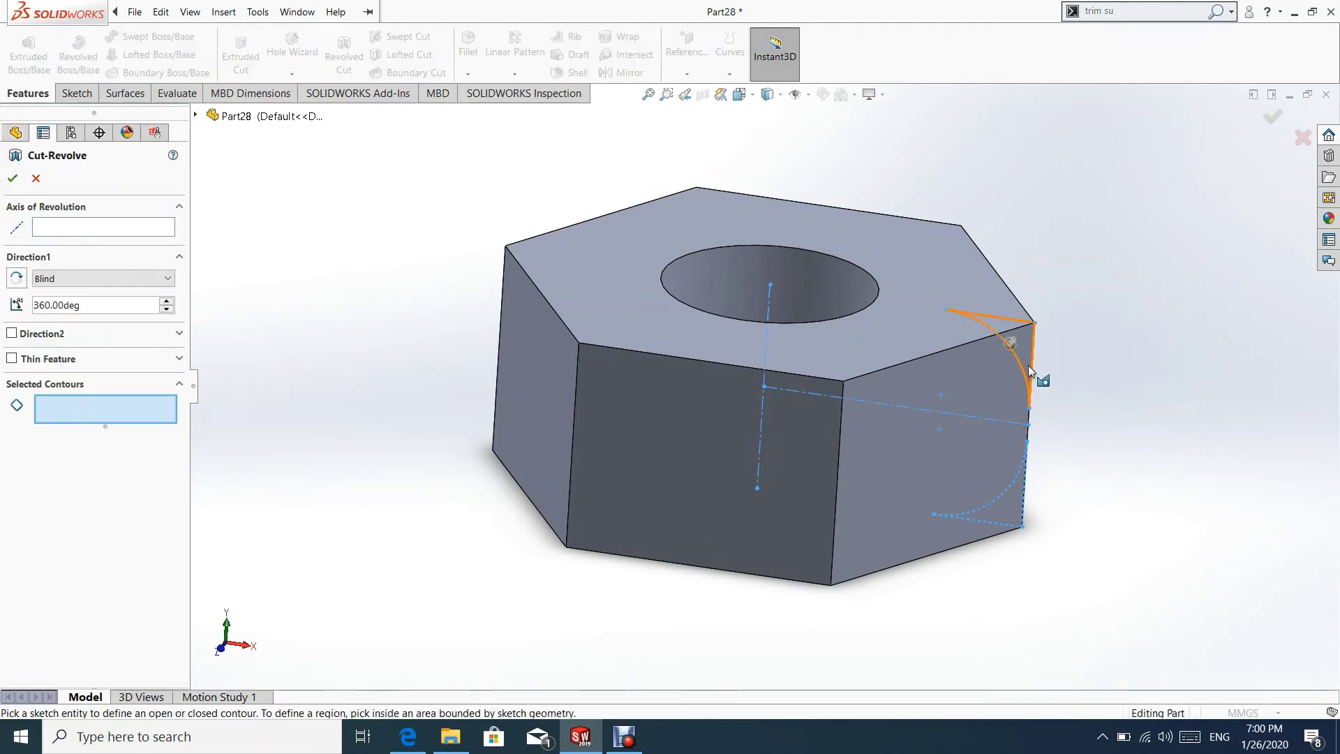
{"action": "left_click", "coordinate": [1023, 348]}
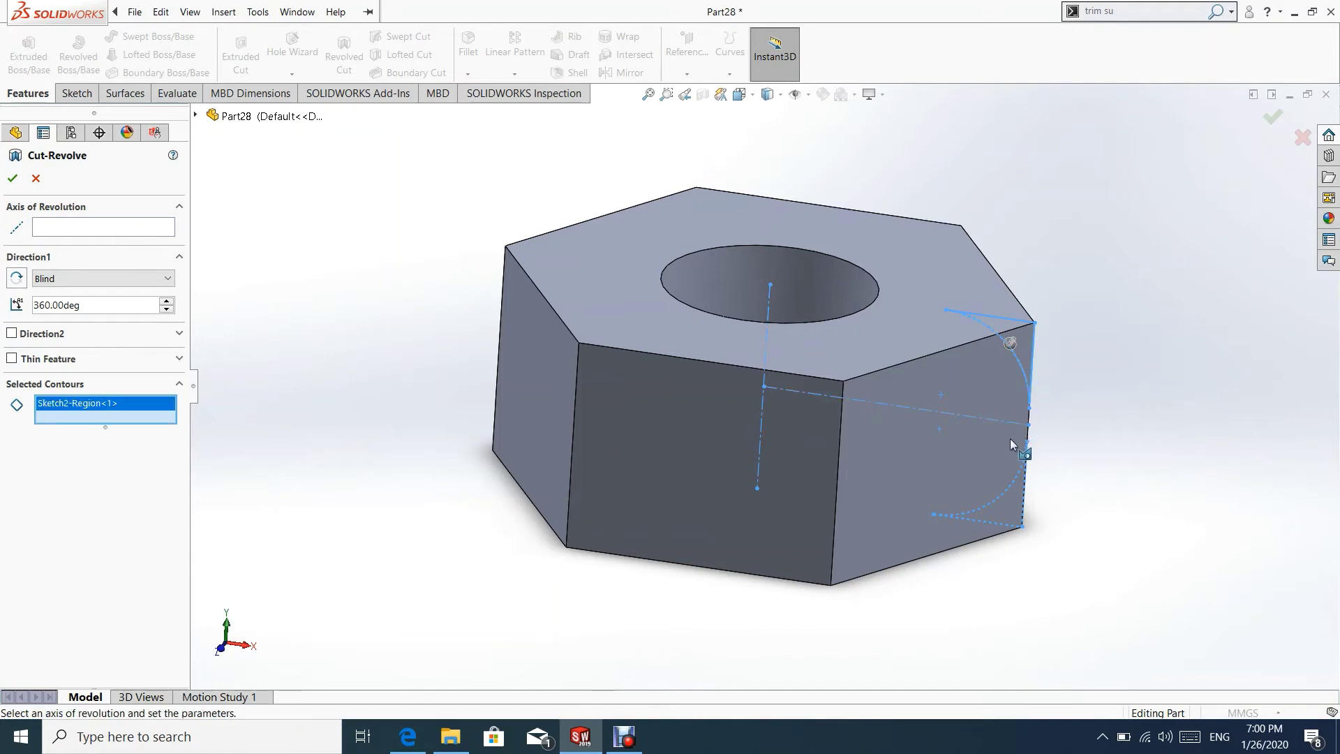
{"action": "left_click", "coordinate": [1015, 506]}
{"action": "left_click", "coordinate": [56, 229]}
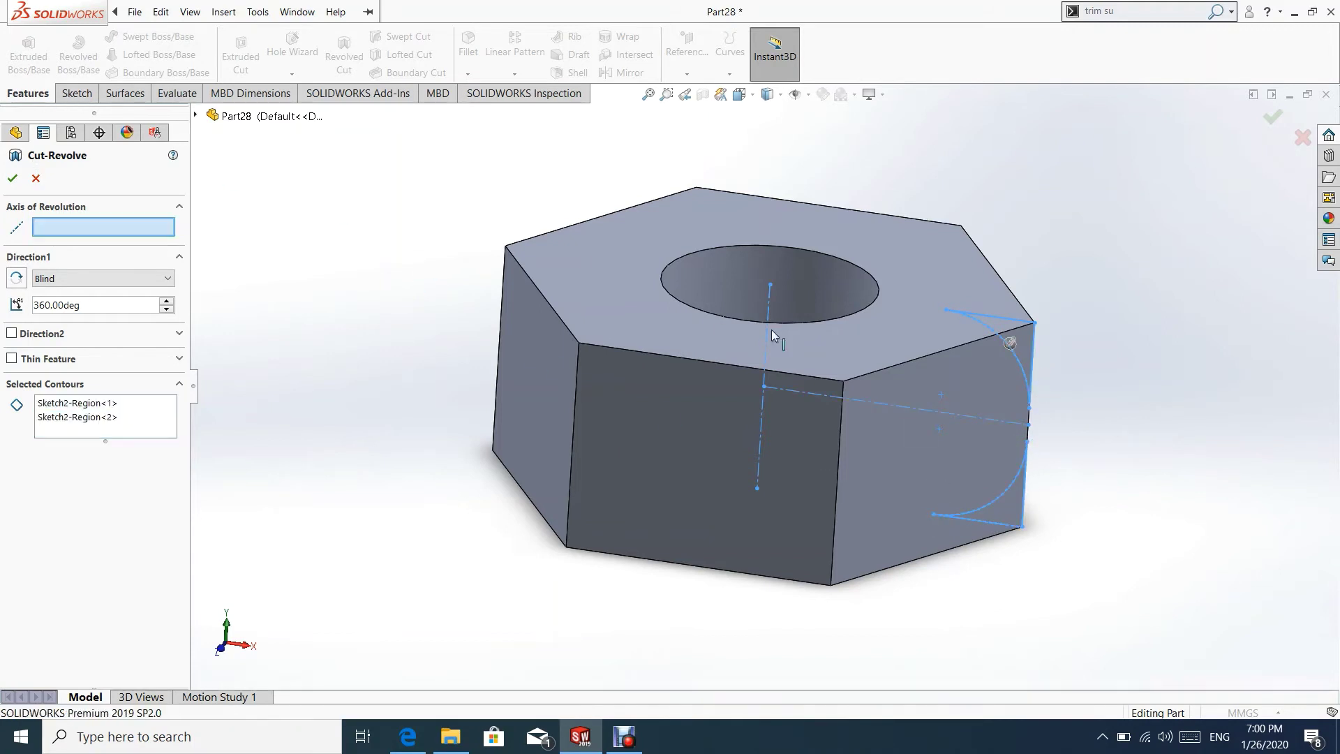
{"action": "left_click", "coordinate": [769, 296]}
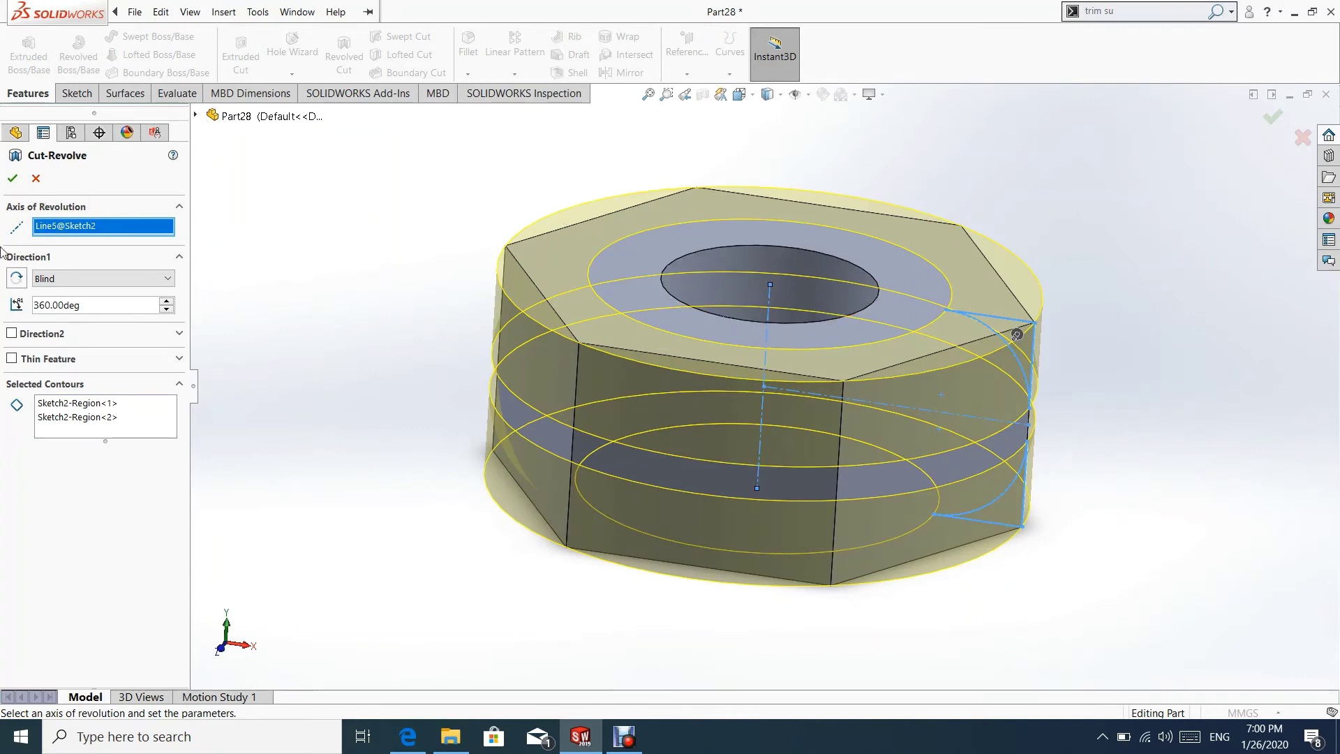
{"action": "left_click", "coordinate": [12, 178]}
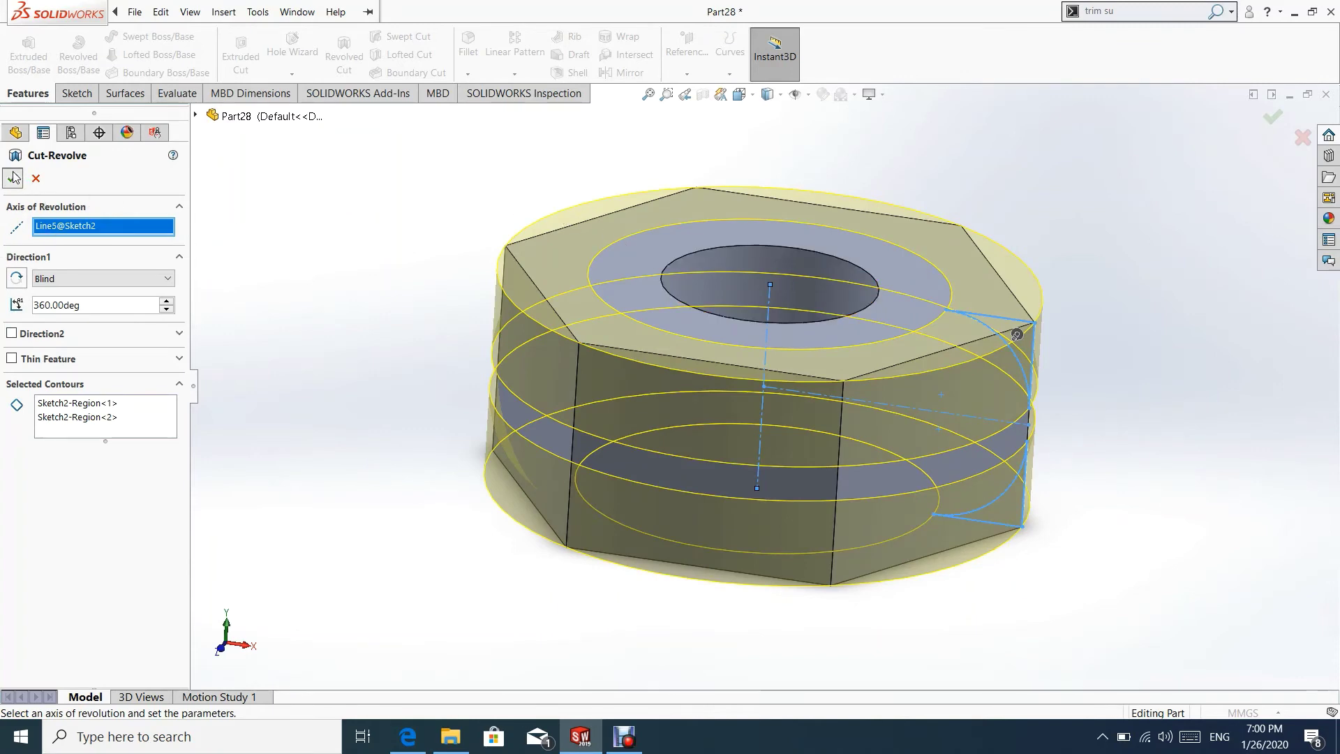
{"action": "left_click", "coordinate": [361, 193]}
- Save the part as Nut in the assembly modeling 2 folder, replacing the existing file
{"action": "mouse_move", "coordinate": [628, 290]}
{"action": "middle_mouse_down"}
{"action": "mouse_move", "coordinate": [631, 203]}
{"action": "mouse_move", "coordinate": [597, 389]}
{"action": "mouse_move", "coordinate": [605, 207]}
{"action": "mouse_move", "coordinate": [563, 245]}
{"action": "mouse_move", "coordinate": [544, 230]}
{"action": "middle_mouse_up"}
{"action": "left_click", "coordinate": [135, 12]}
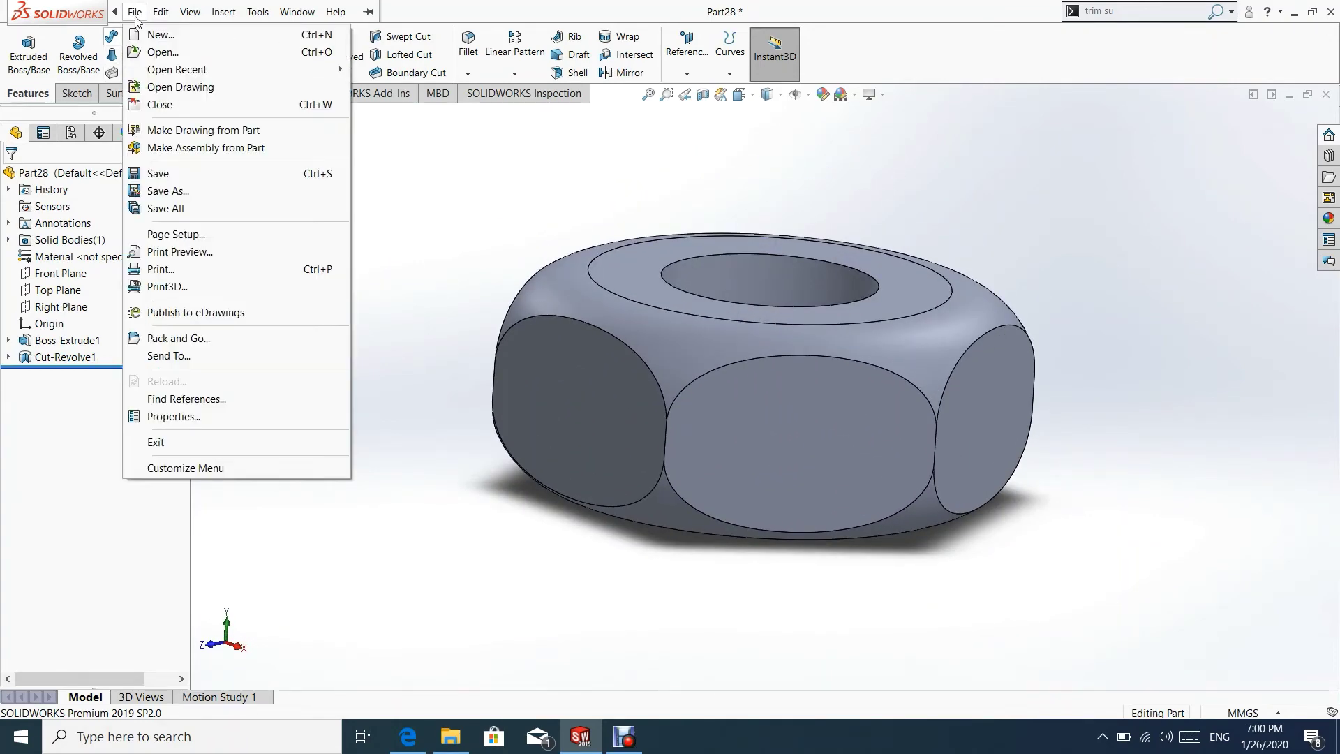
{"action": "left_click", "coordinate": [168, 192]}
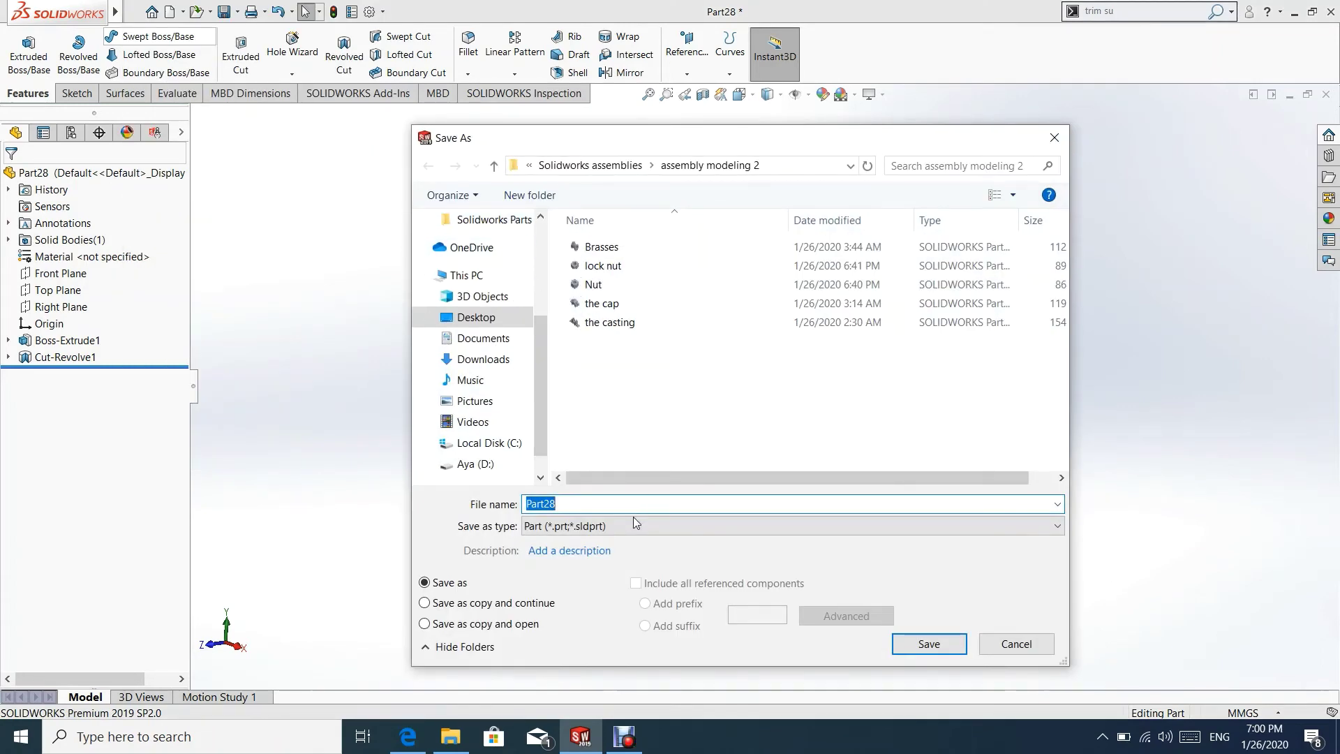
{"action": "type", "text": "Nut"}
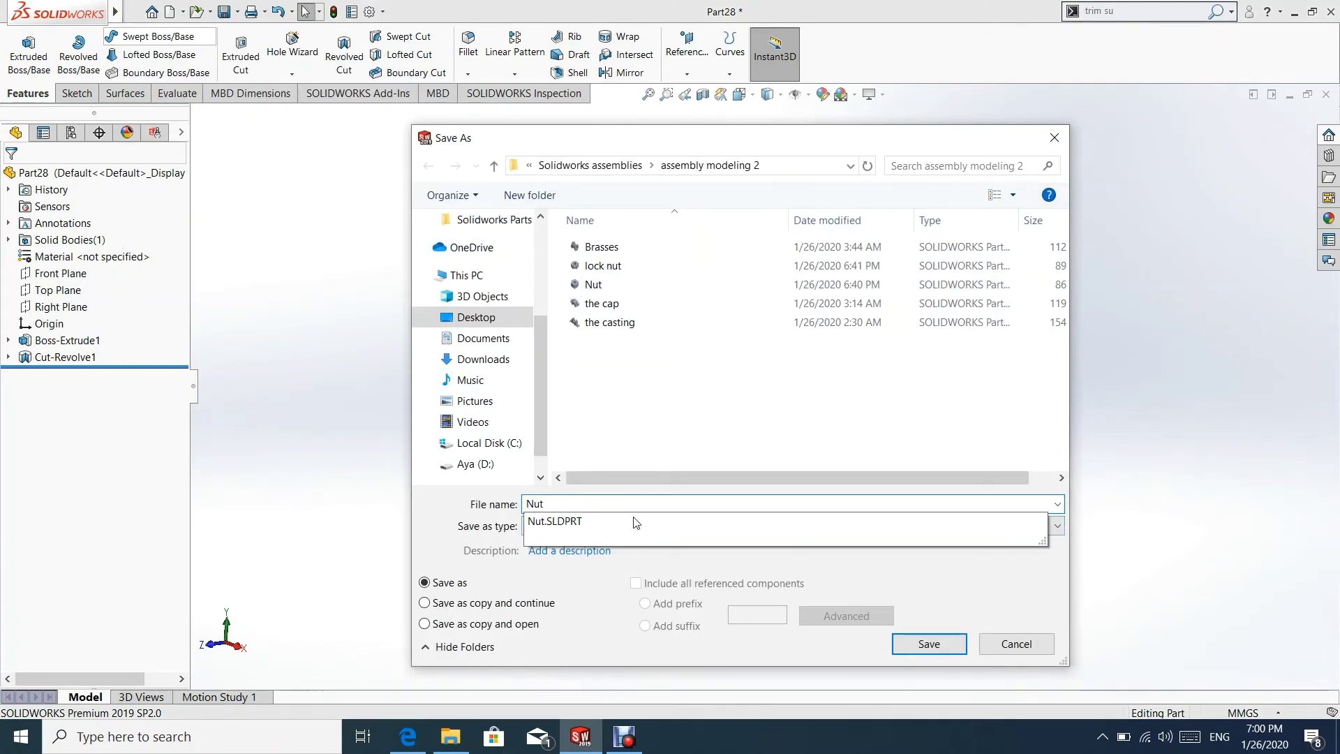
{"action": "left_click", "coordinate": [918, 646]}
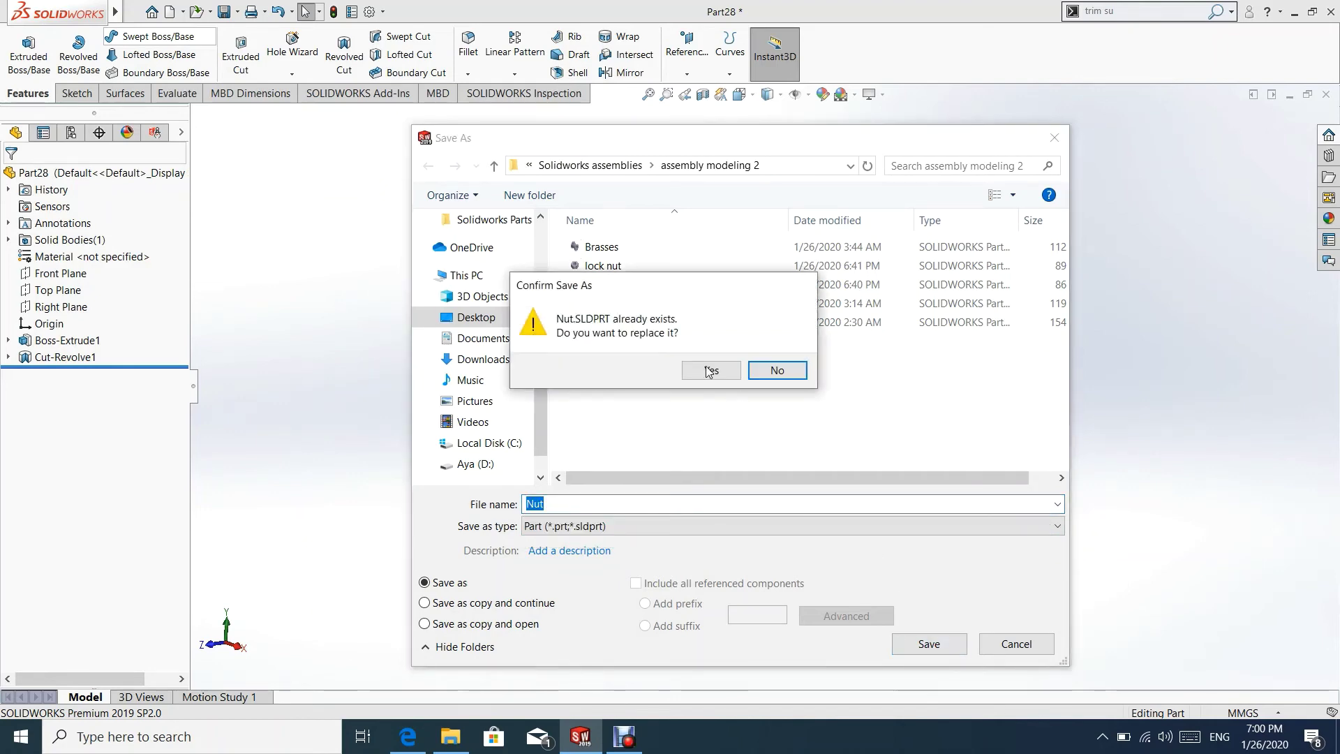
{"action": "left_click", "coordinate": [695, 368]}
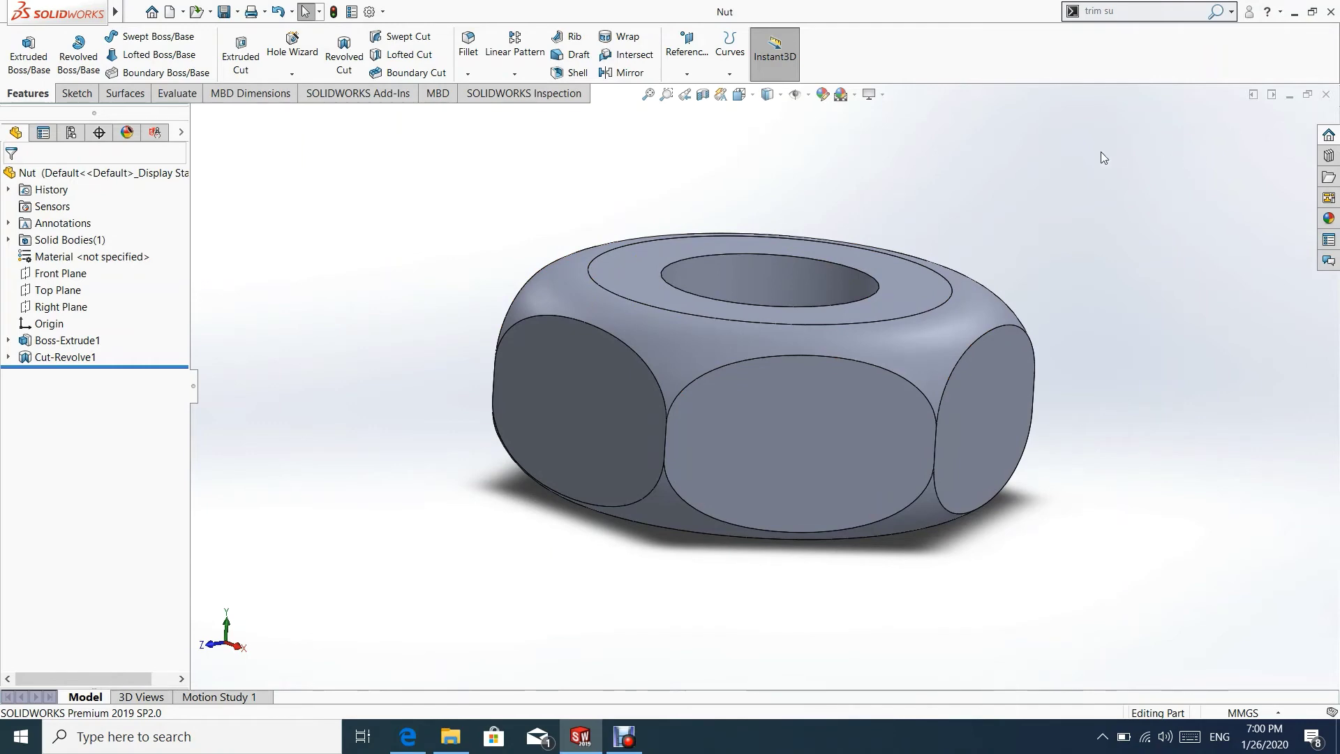
- Save the part under the new name lock nut in the same folder, replacing the existing file
{"action": "left_click", "coordinate": [135, 12]}
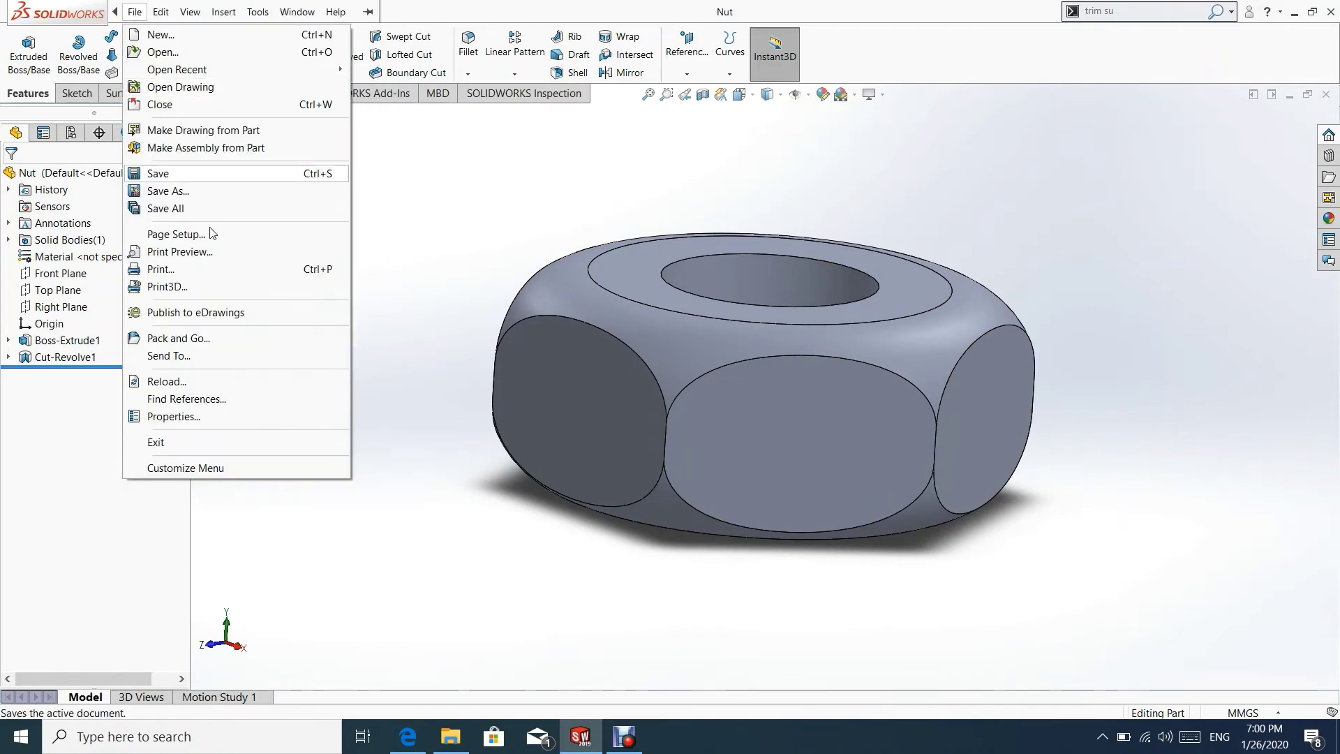
{"action": "left_click", "coordinate": [200, 195]}
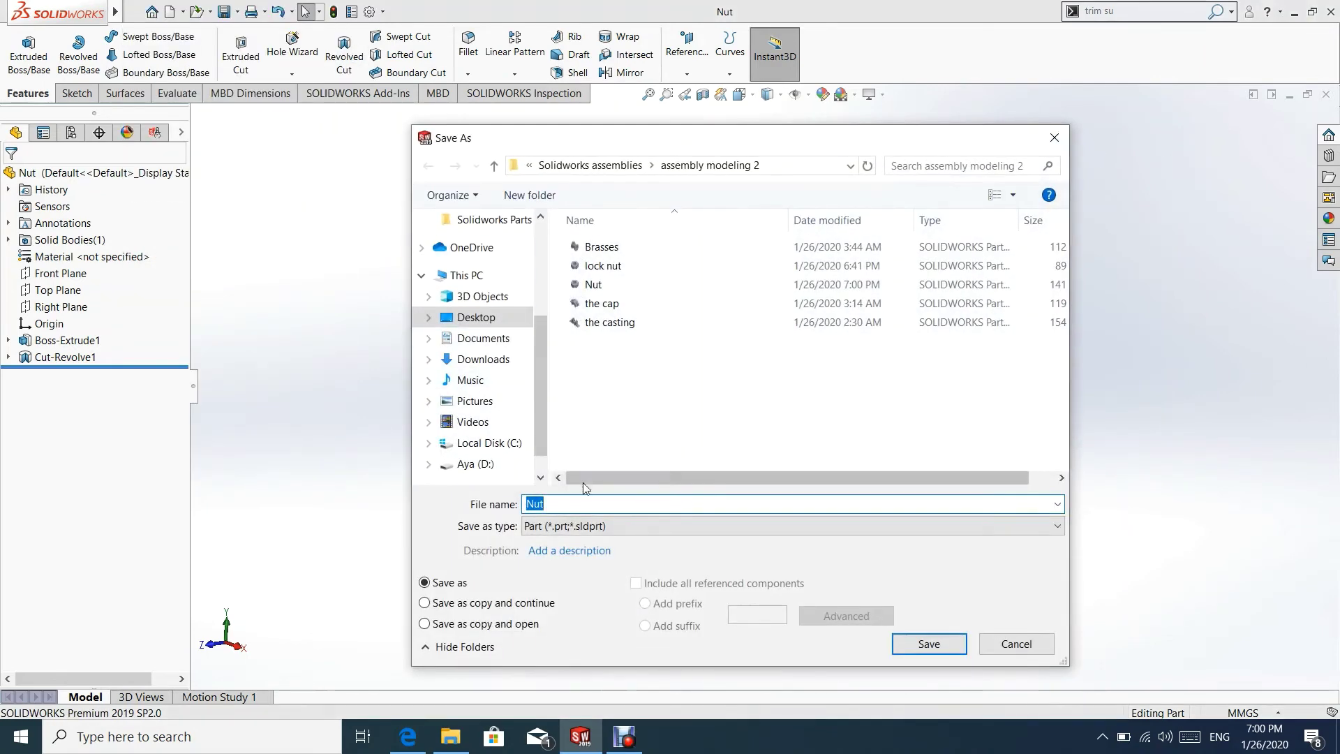
{"action": "type", "text": "lock n"}
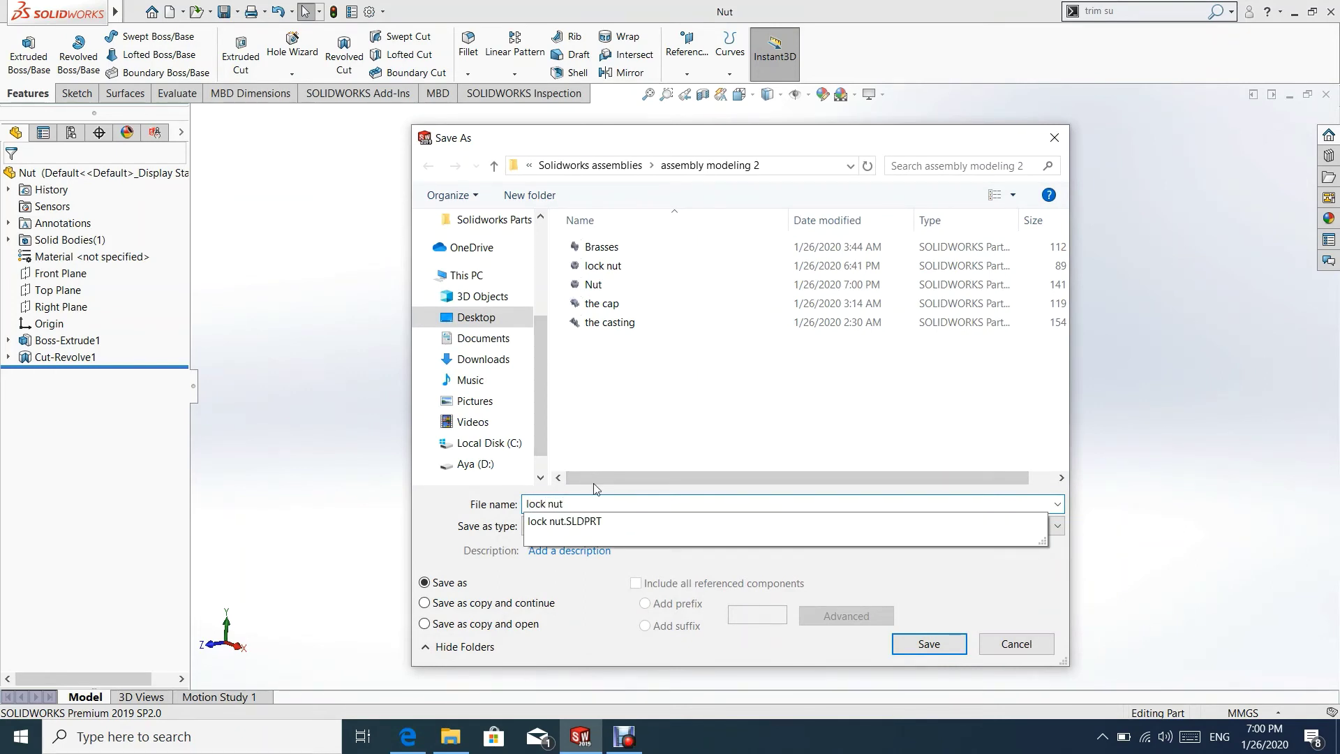
{"action": "left_click", "coordinate": [917, 646]}
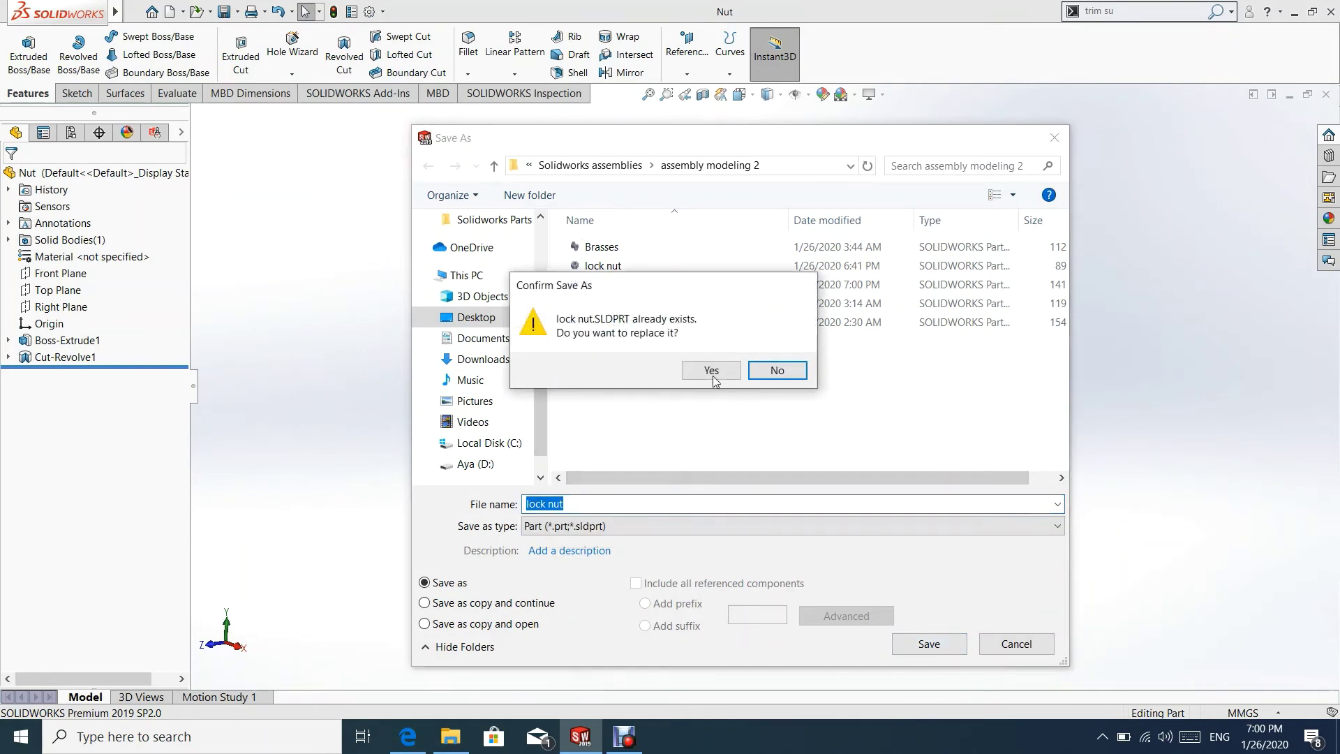
{"action": "left_click", "coordinate": [710, 369]}
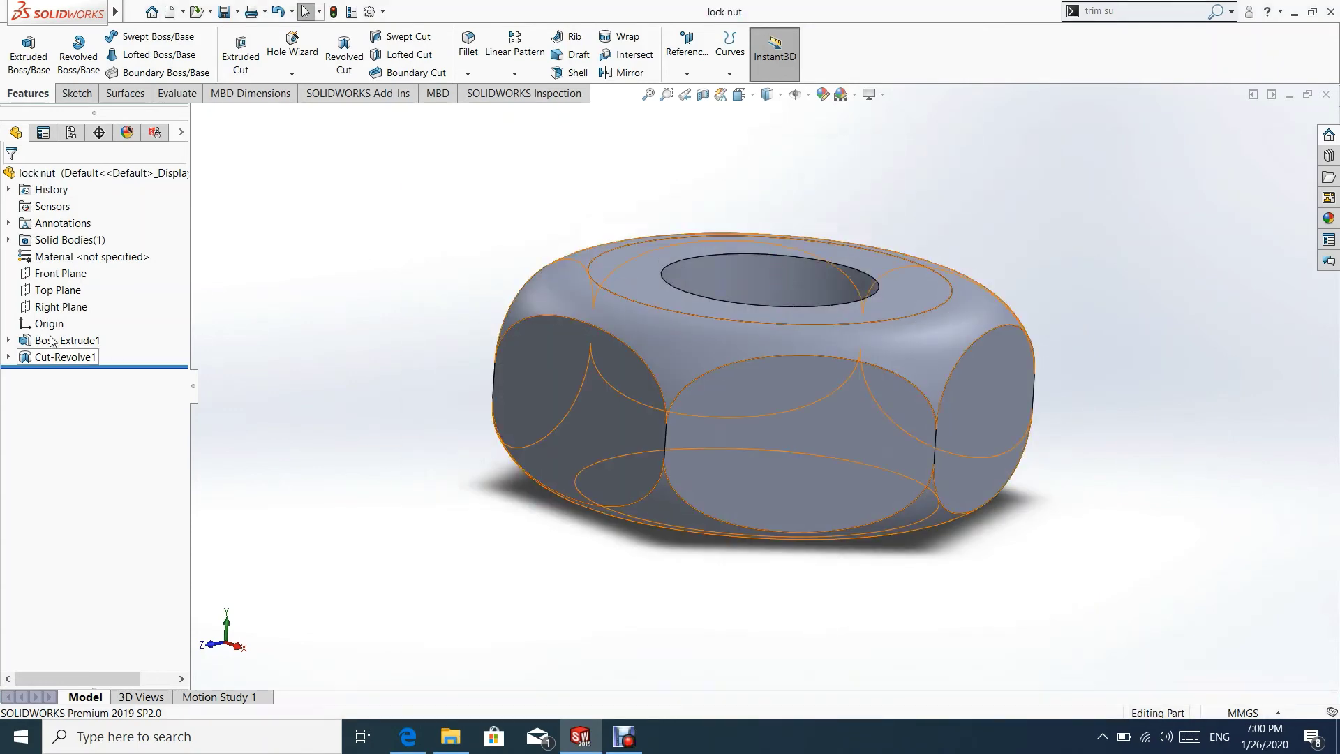
- Edit the hexagonal boss extrusion and set its mid-plane depth to 8 mm
{"action": "left_click", "coordinate": [30, 342]}
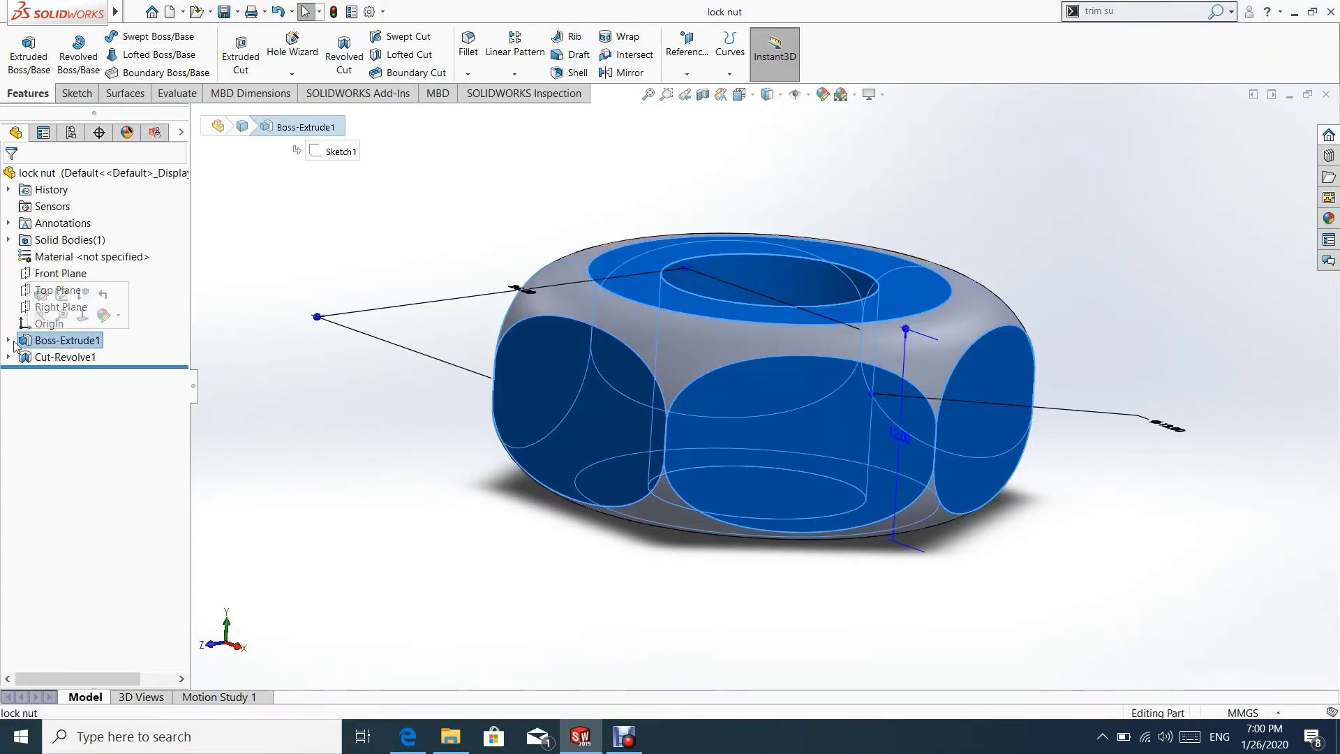
{"action": "left_click", "coordinate": [8, 341]}
{"action": "left_click", "coordinate": [61, 357]}
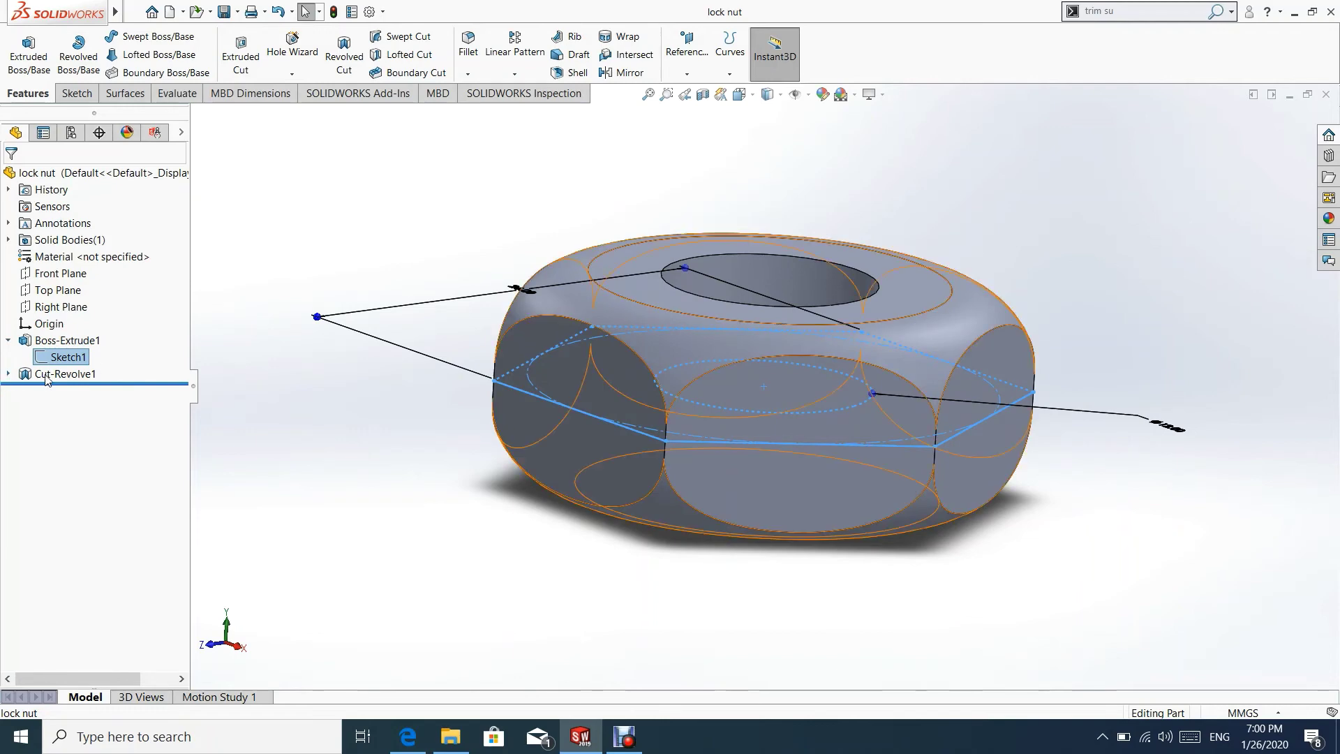
{"action": "left_click", "coordinate": [7, 374]}
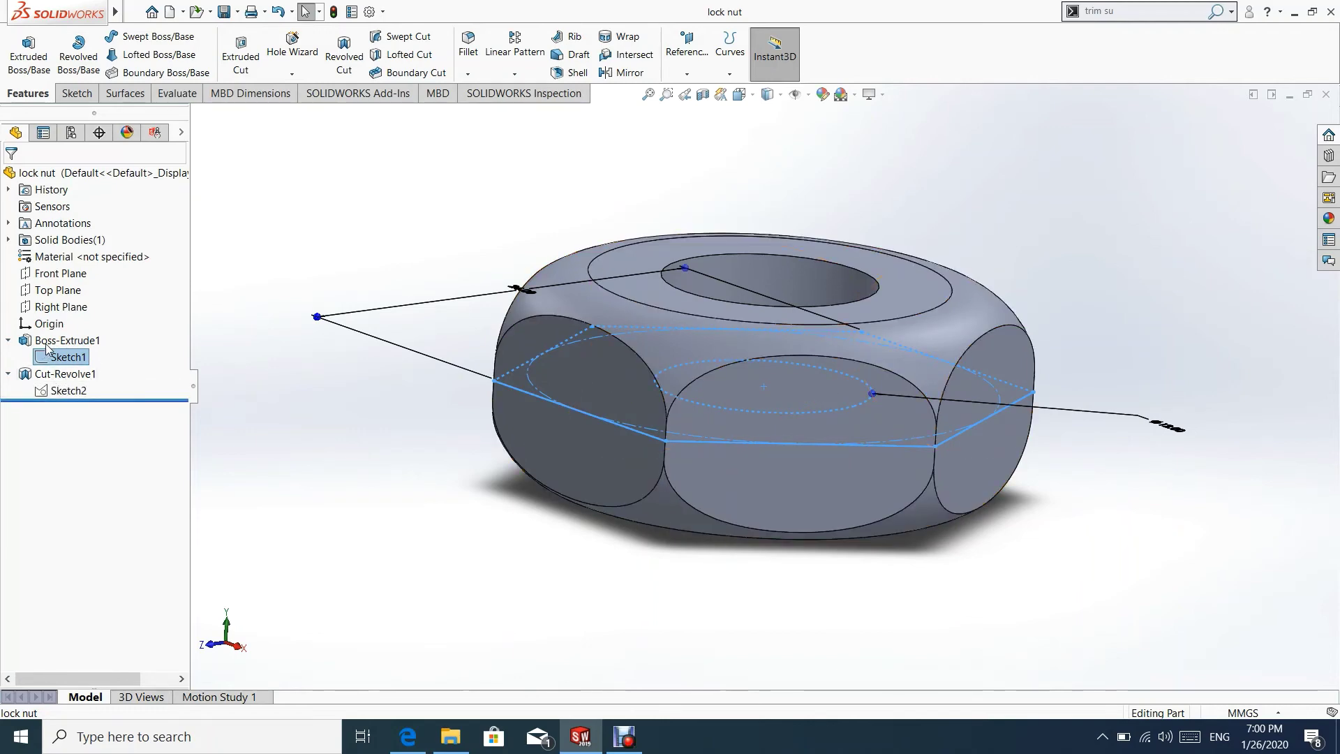
{"action": "left_click", "coordinate": [52, 342]}
{"action": "left_click", "coordinate": [62, 301]}
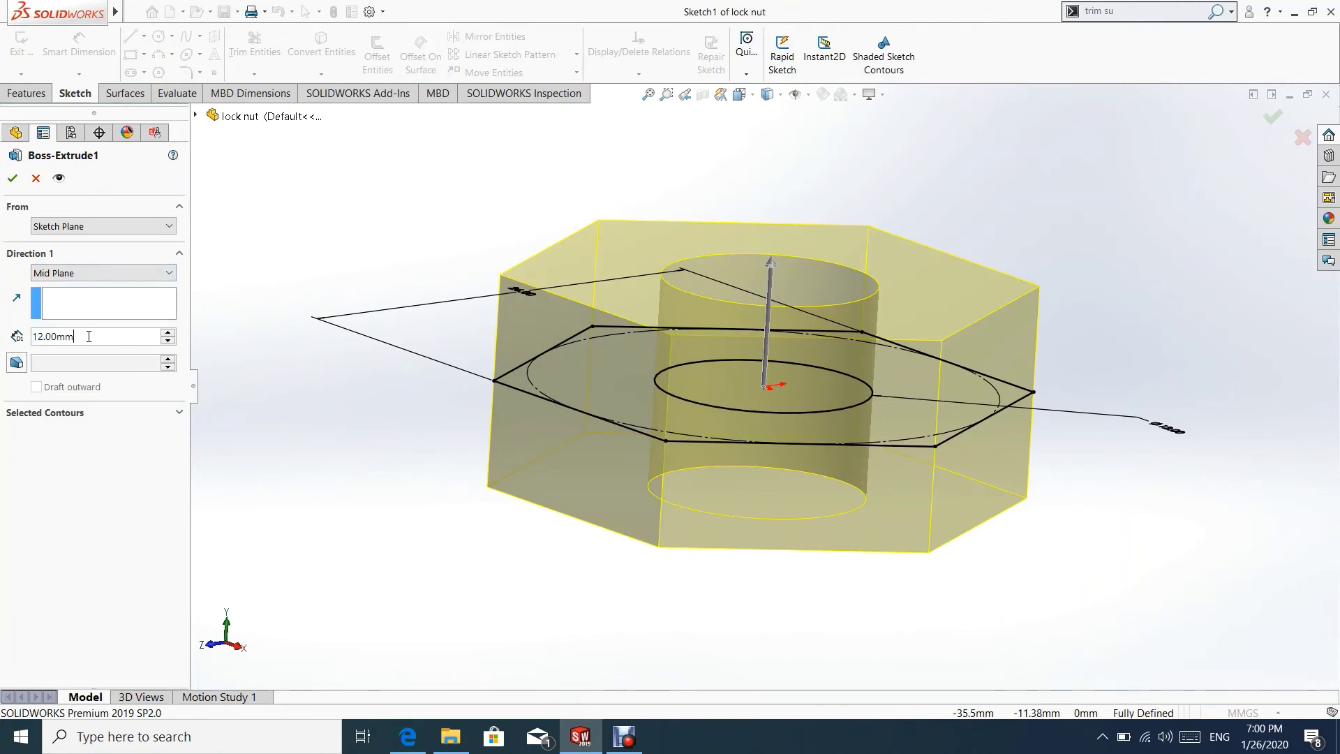
{"action": "type", "text": "8"}
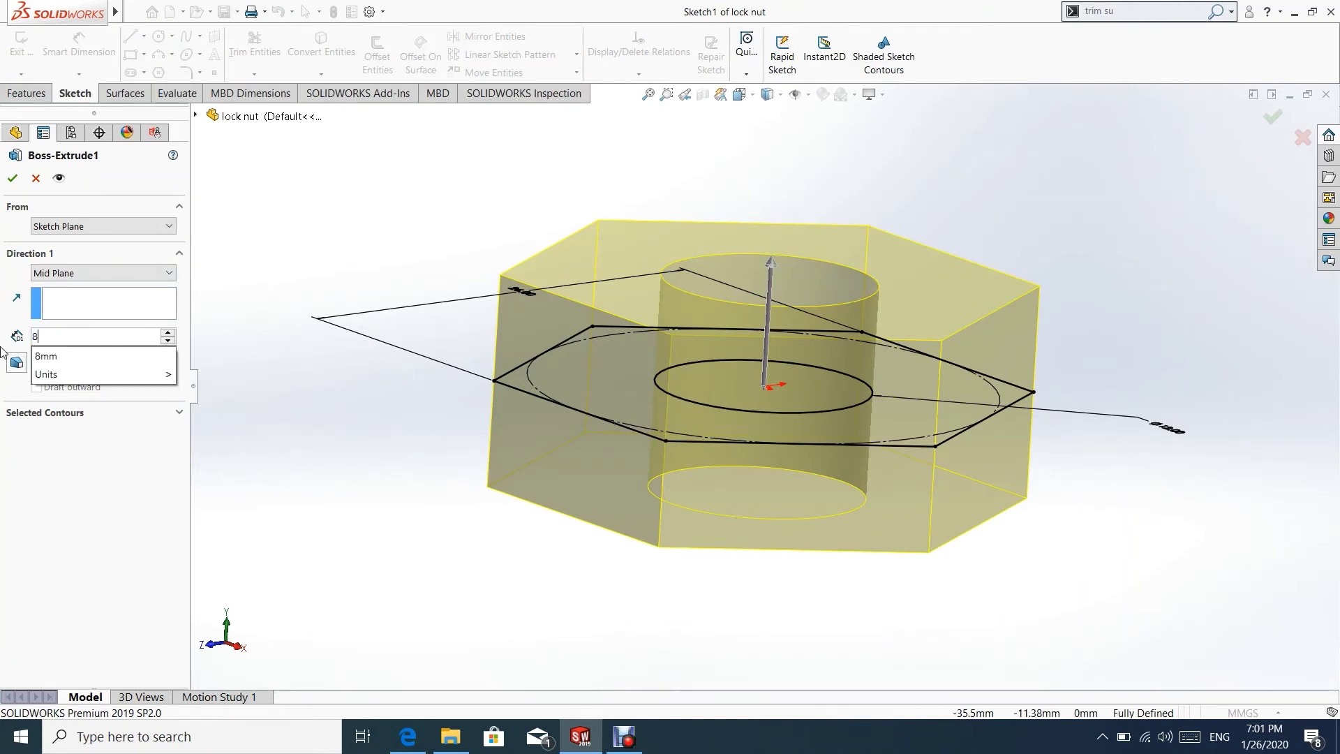
{"action": "key", "text": "Return"}
{"action": "left_click", "coordinate": [13, 179]}
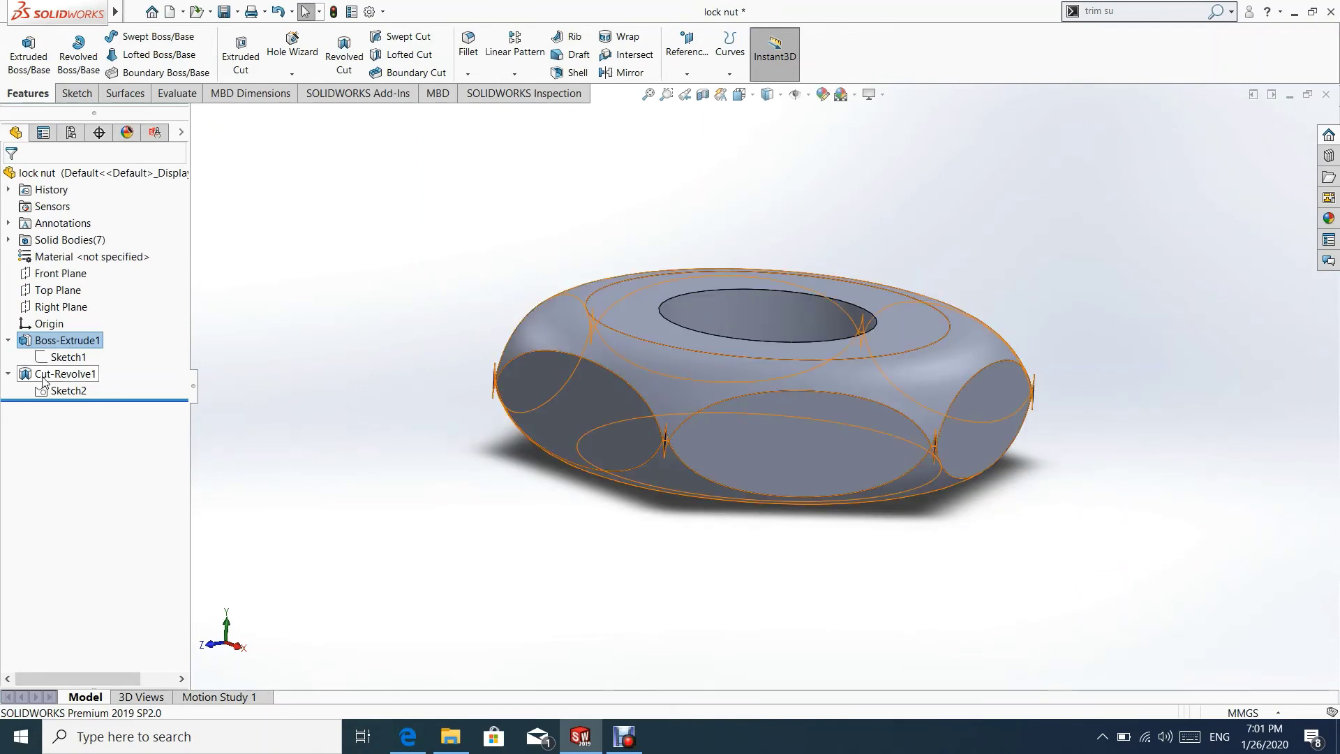
- Edit the revolved cut's sketch, set the corner arc's radius to 3 mm, and exit the sketch
{"action": "left_click", "coordinate": [67, 390]}
{"action": "left_click", "coordinate": [66, 348]}
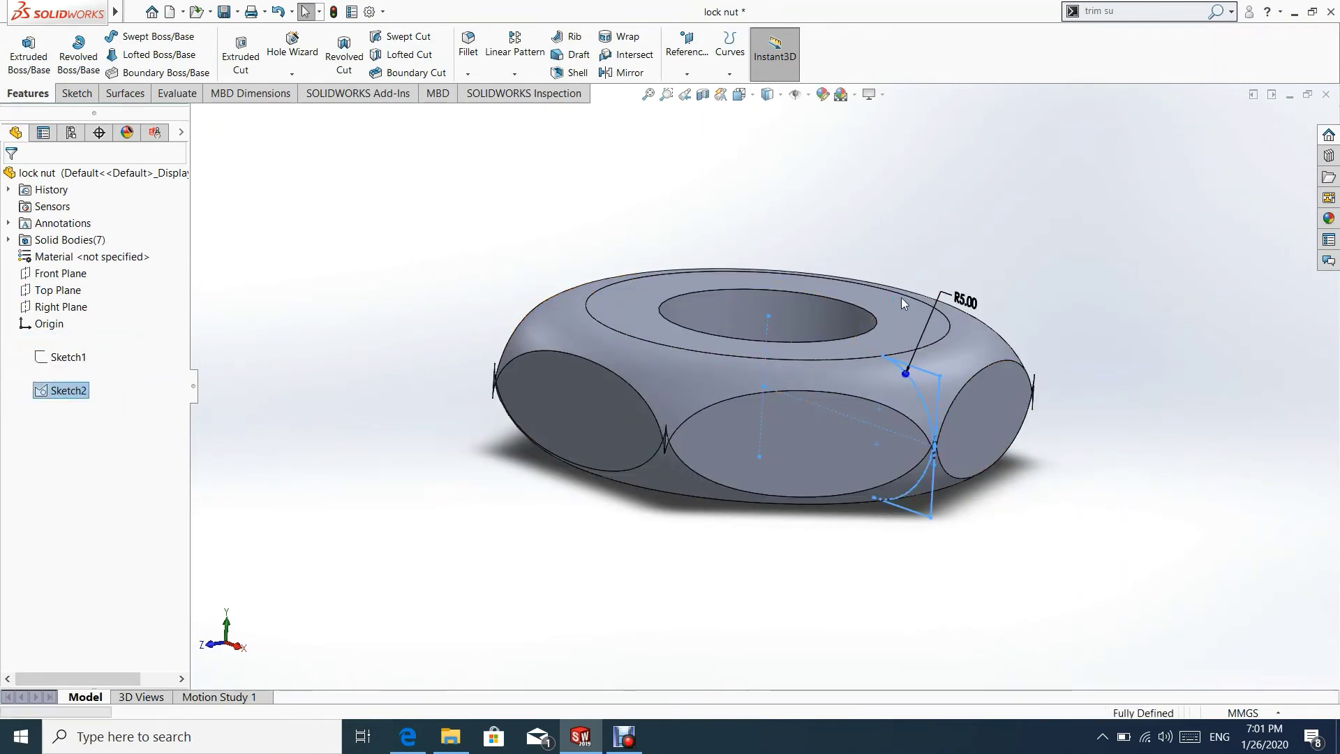
{"action": "double_click", "coordinate": [974, 306]}
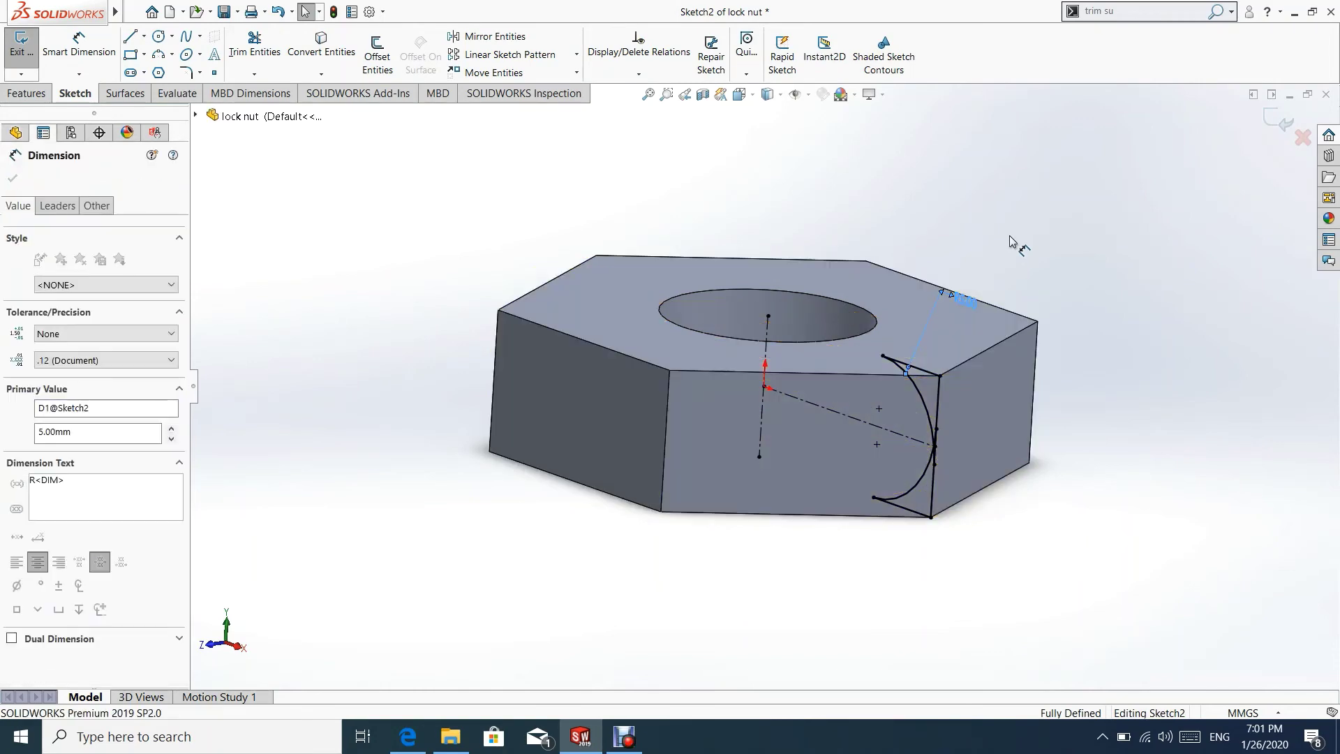
{"action": "type", "text": "3"}
{"action": "key", "text": "Return"}
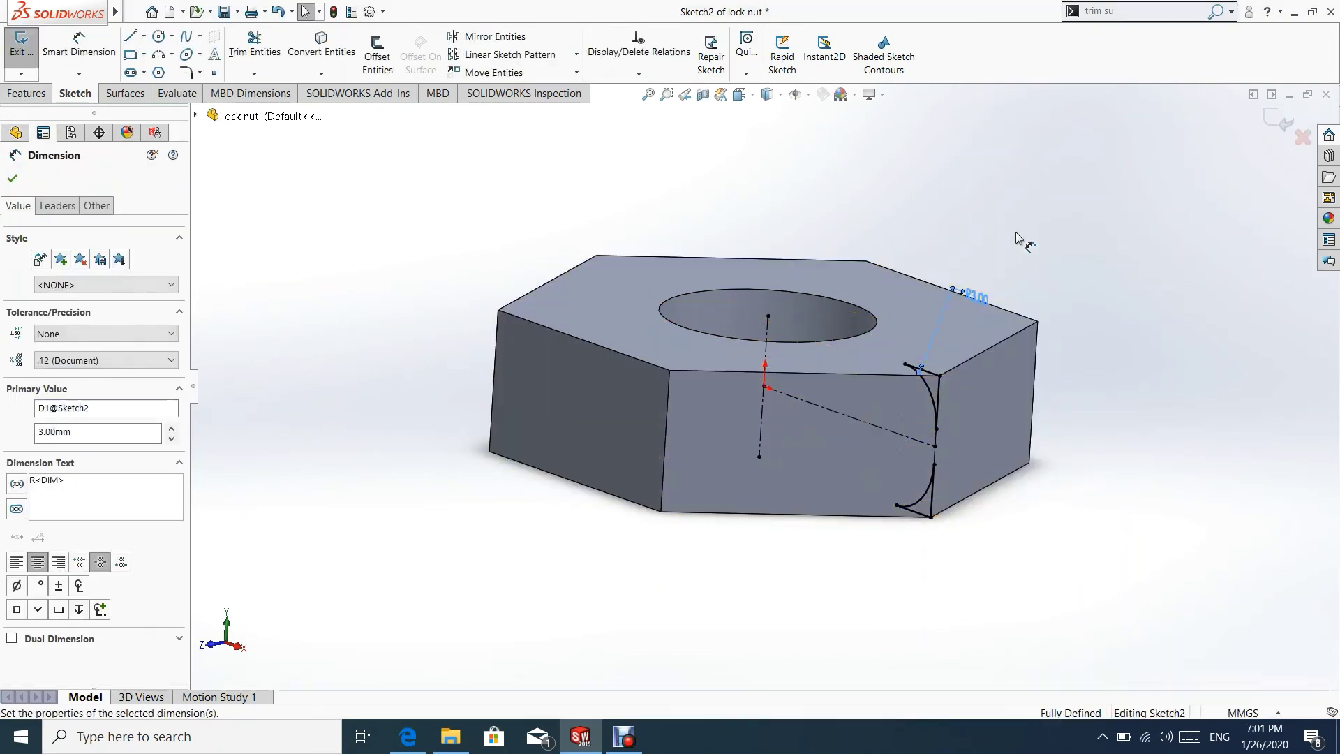
{"action": "left_click", "coordinate": [1272, 121]}
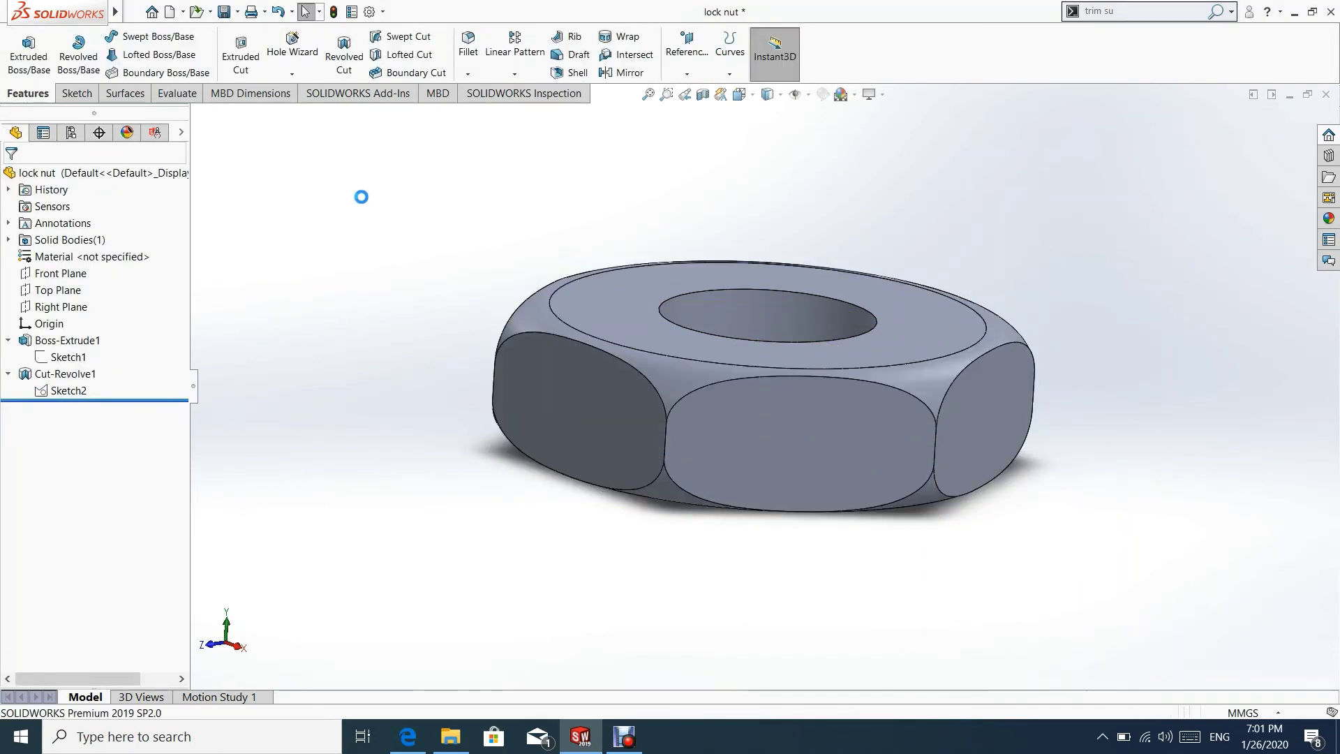
{"action": "mouse_move", "coordinate": [520, 311]}
{"action": "middle_mouse_down"}
{"action": "mouse_move", "coordinate": [451, 253]}
{"action": "mouse_move", "coordinate": [545, 307]}
{"action": "middle_mouse_up"}
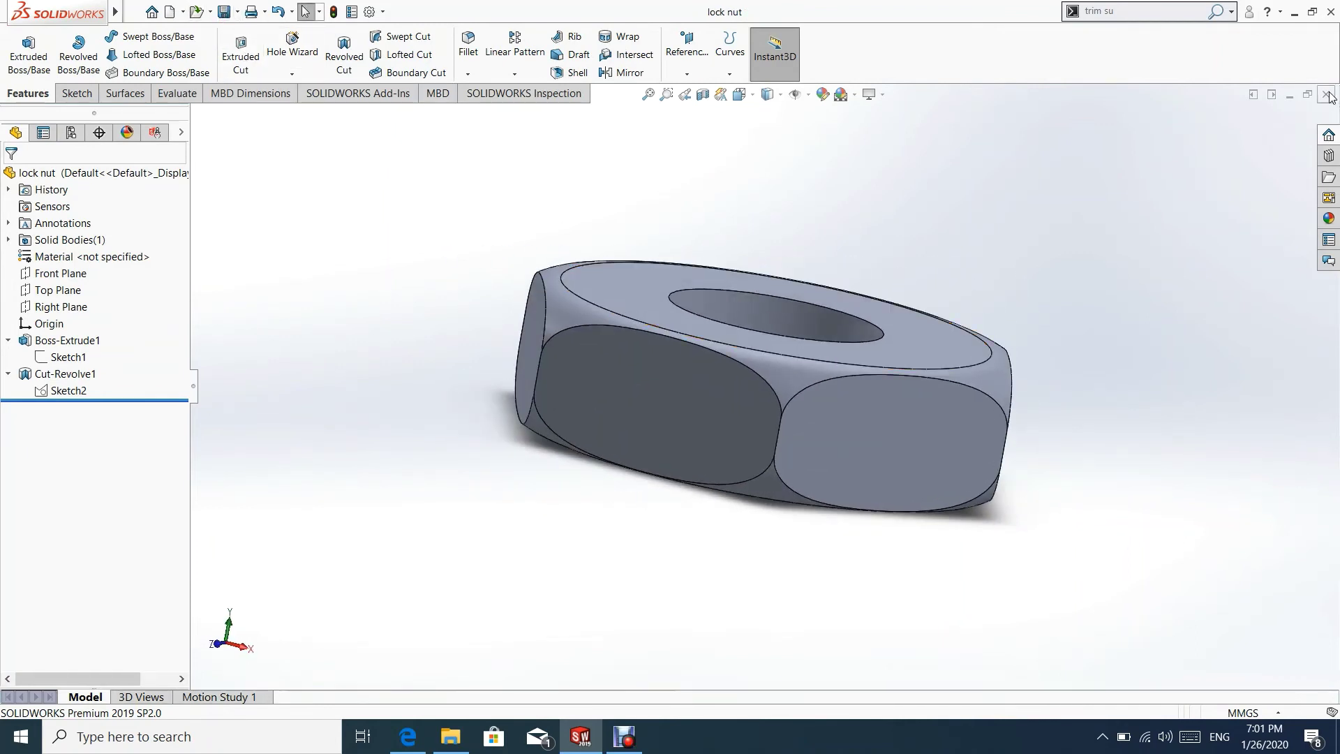
- Close the lock nut document and create a new part
{"action": "left_click", "coordinate": [1327, 95]}
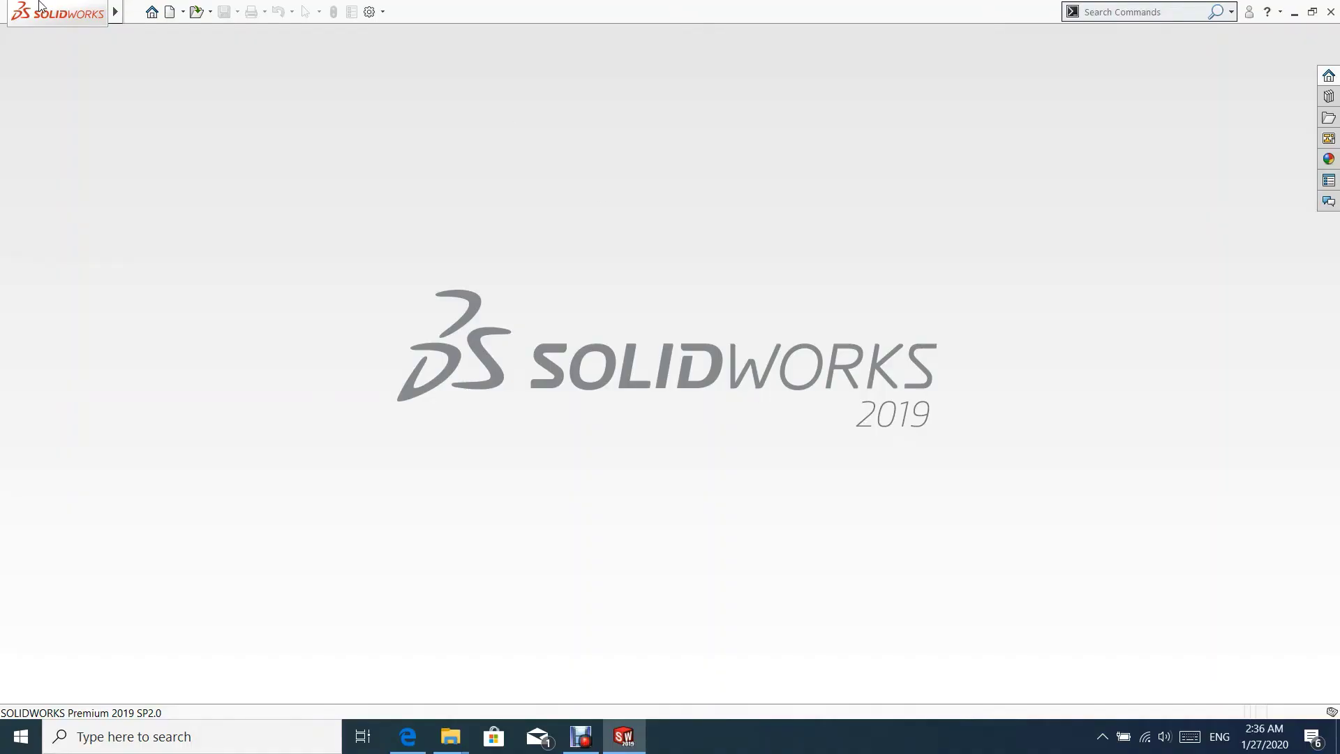
{"action": "left_click", "coordinate": [136, 13]}
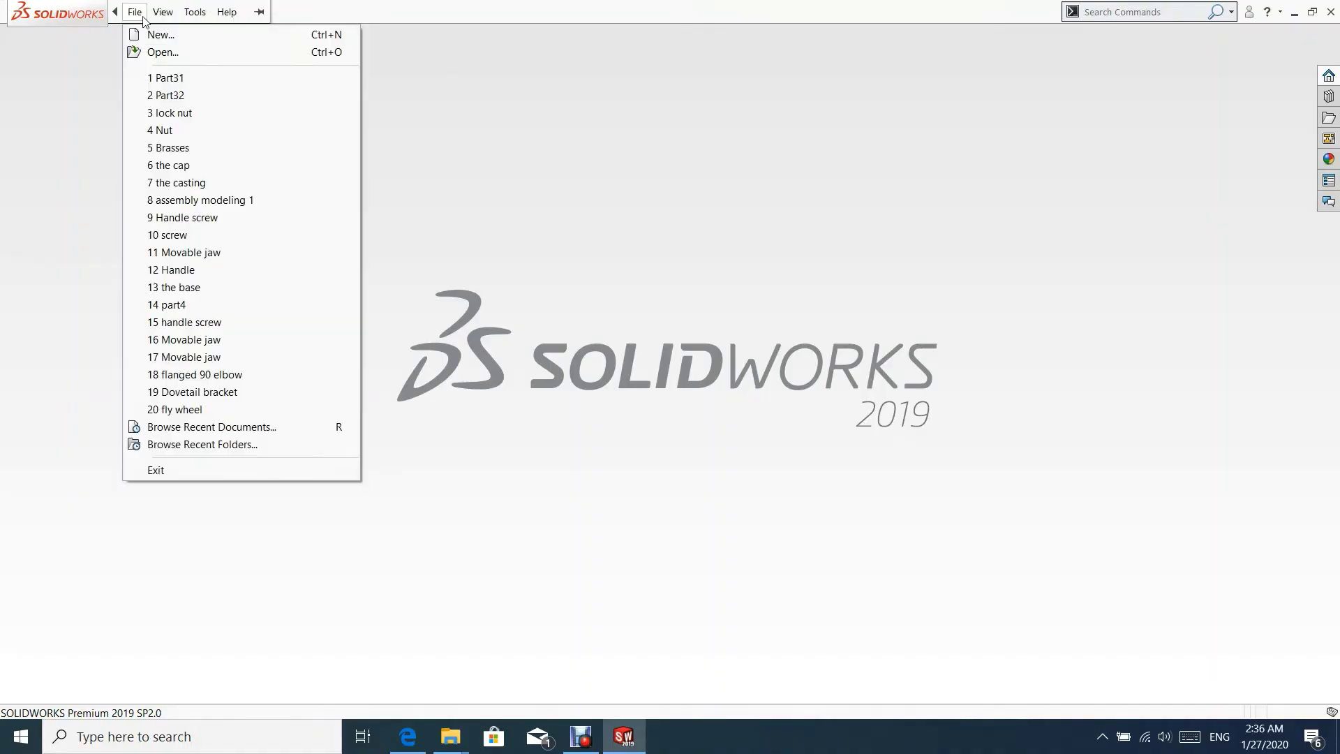
{"action": "left_click", "coordinate": [159, 35]}
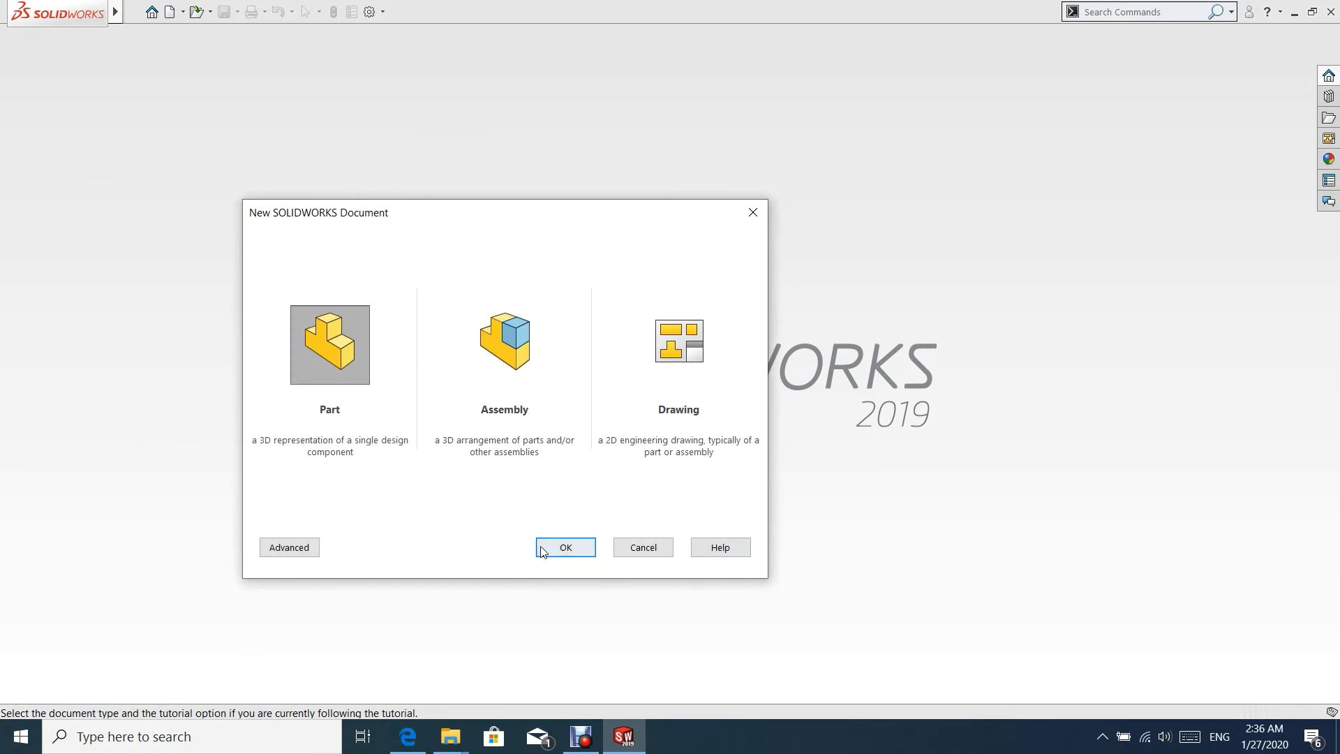
{"action": "left_click", "coordinate": [544, 550]}
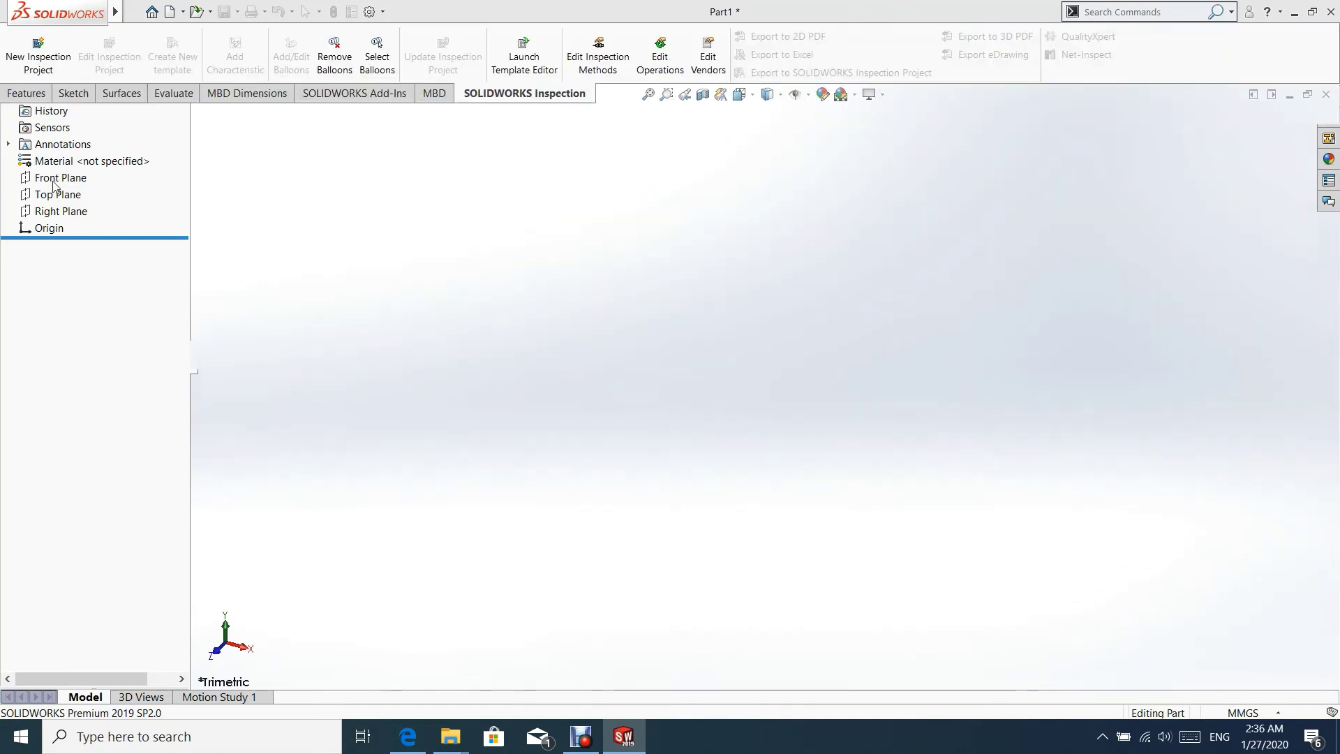
- Sketch a center rectangle about 68 by 70 mm on the Top Plane, centered on the origin
{"action": "left_click", "coordinate": [59, 275]}
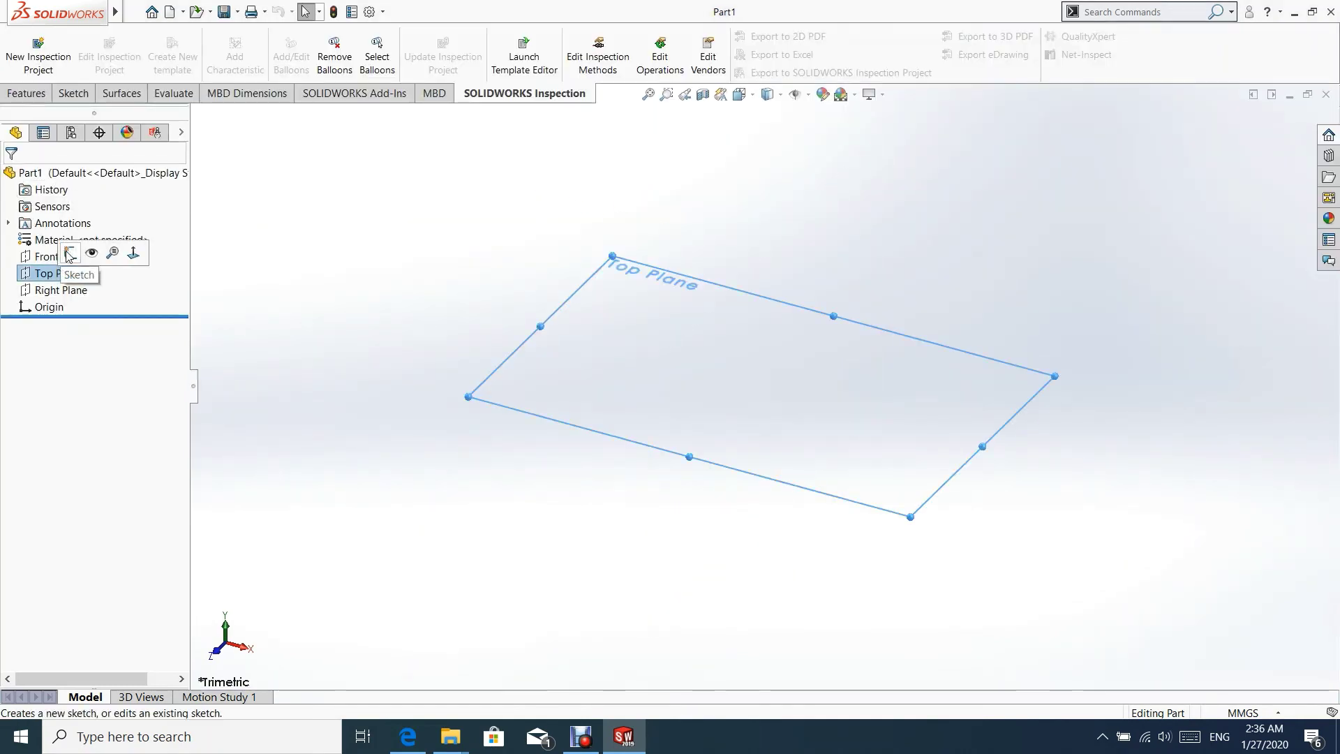
{"action": "left_click", "coordinate": [89, 253]}
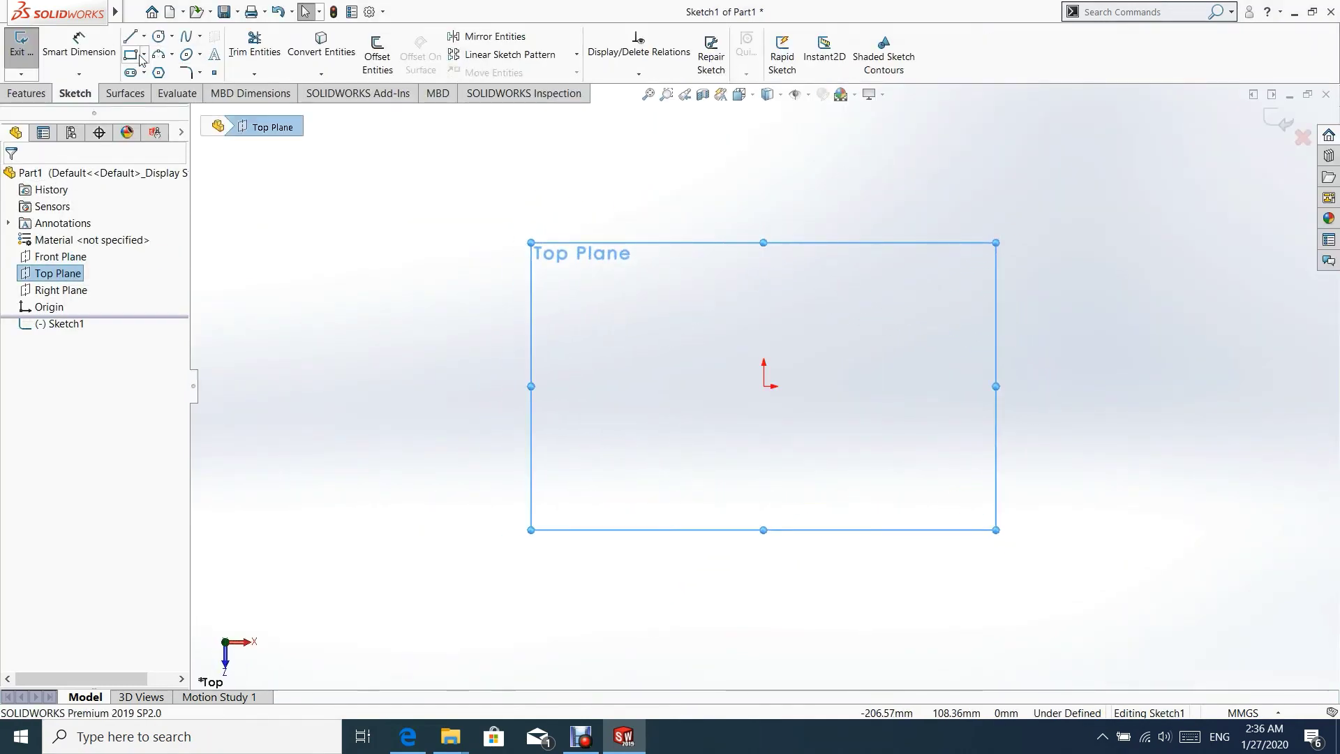
{"action": "left_click", "coordinate": [144, 54]}
{"action": "left_click", "coordinate": [165, 91]}
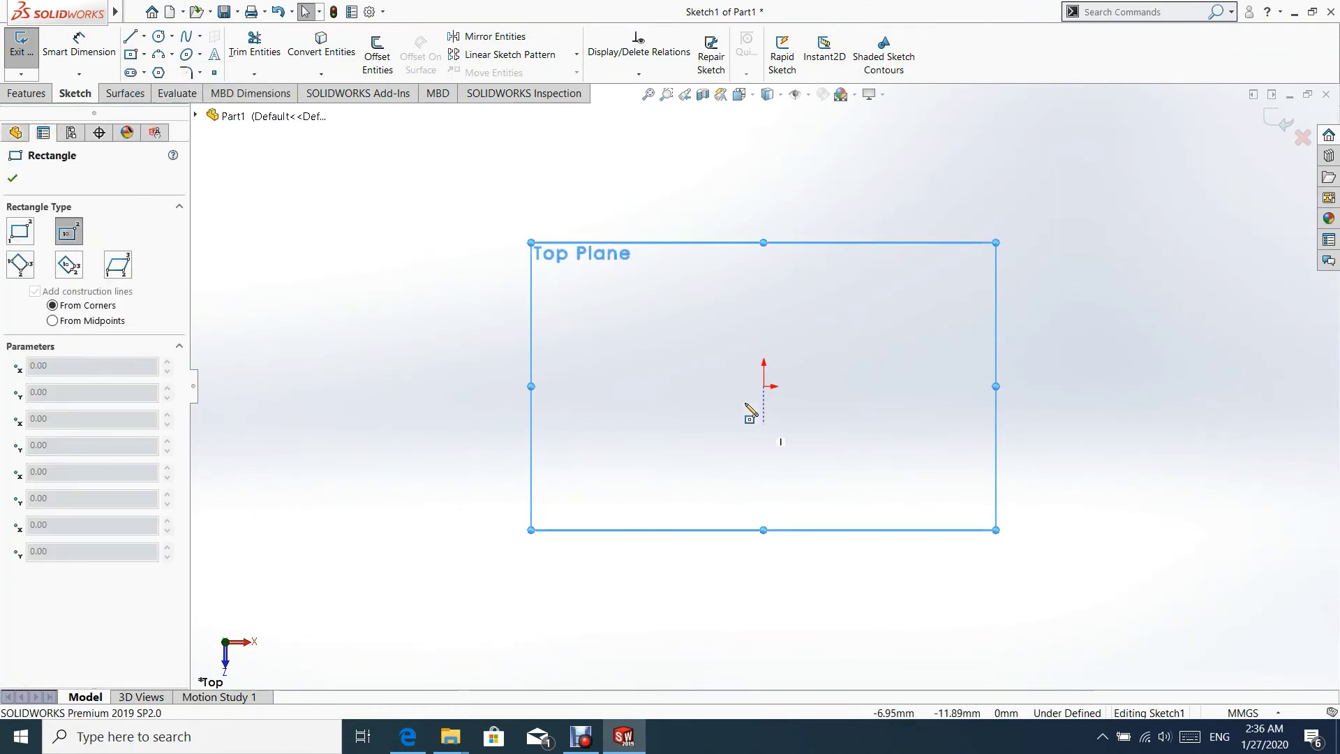
{"action": "left_click", "coordinate": [764, 386]}
{"action": "left_click", "coordinate": [852, 296]}
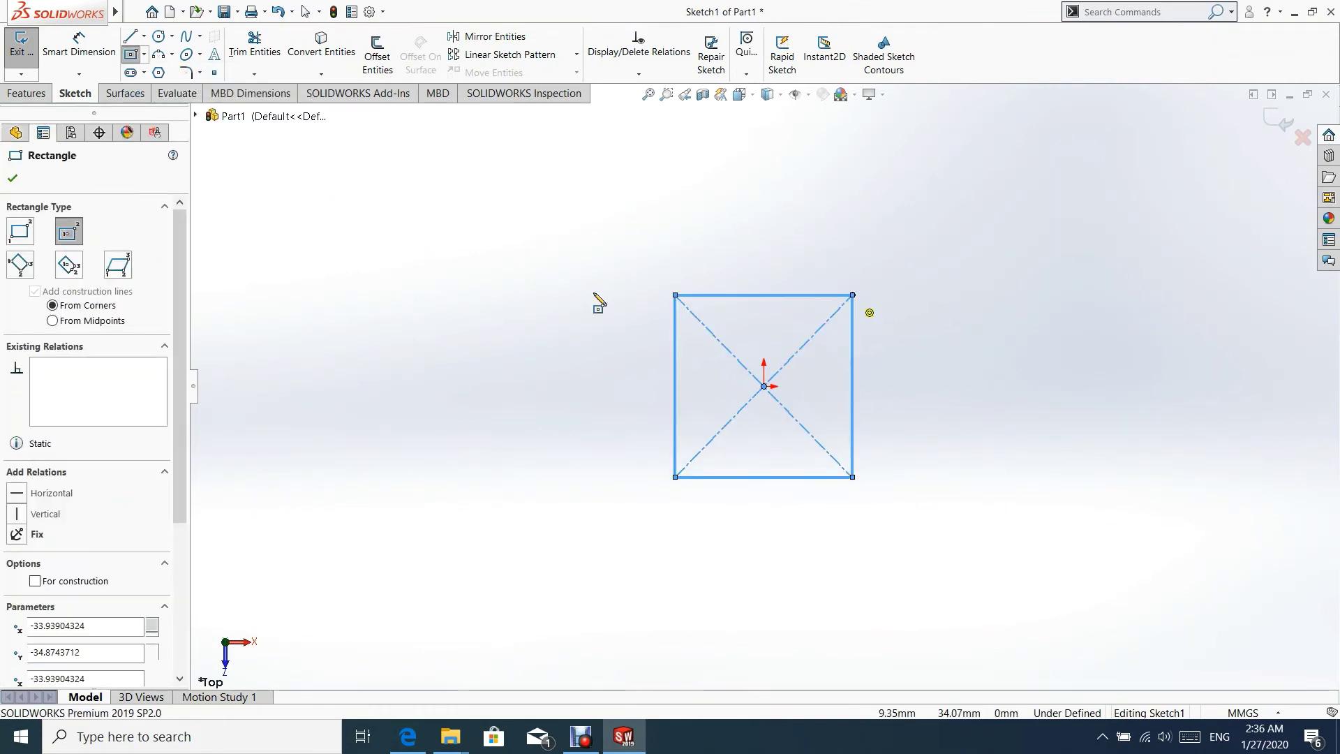
{"action": "left_click", "coordinate": [12, 178]}
- Dimension the rectangle's upper edge to 24 mm
{"action": "left_click", "coordinate": [78, 45]}
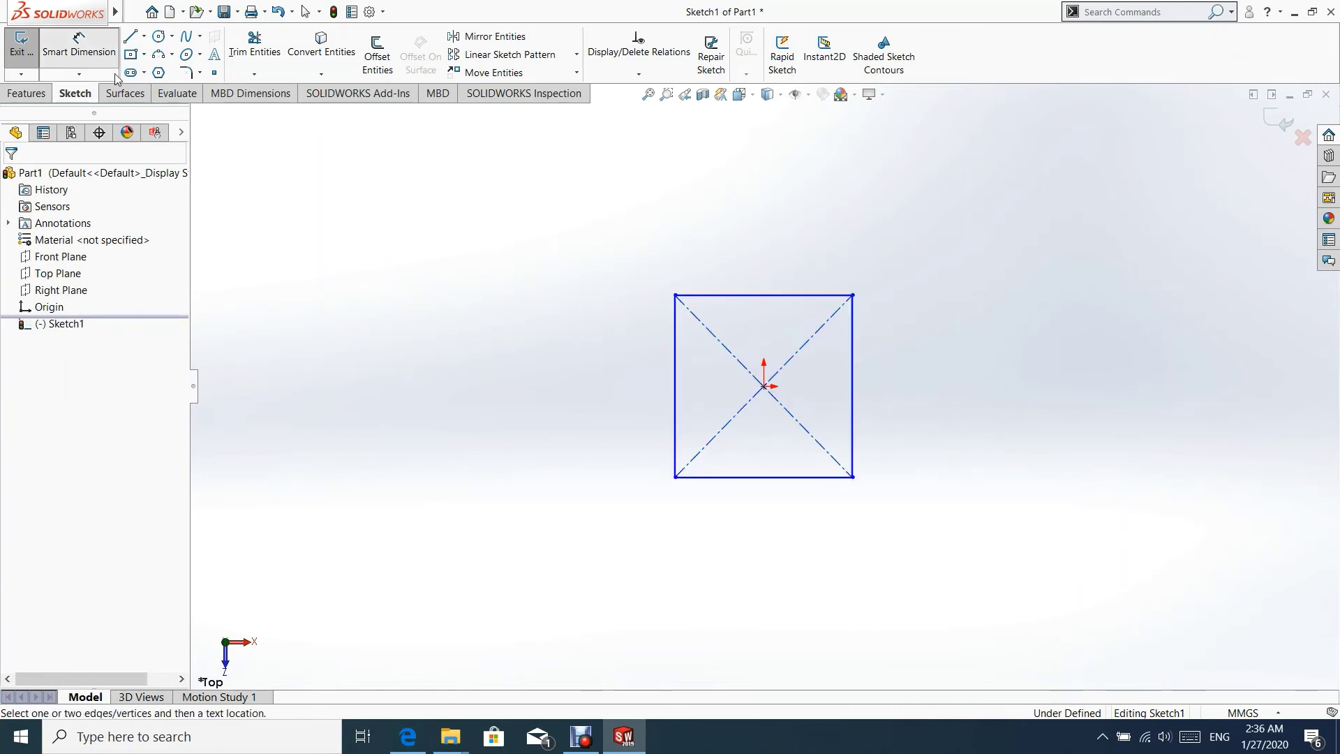
{"action": "left_click", "coordinate": [763, 246]}
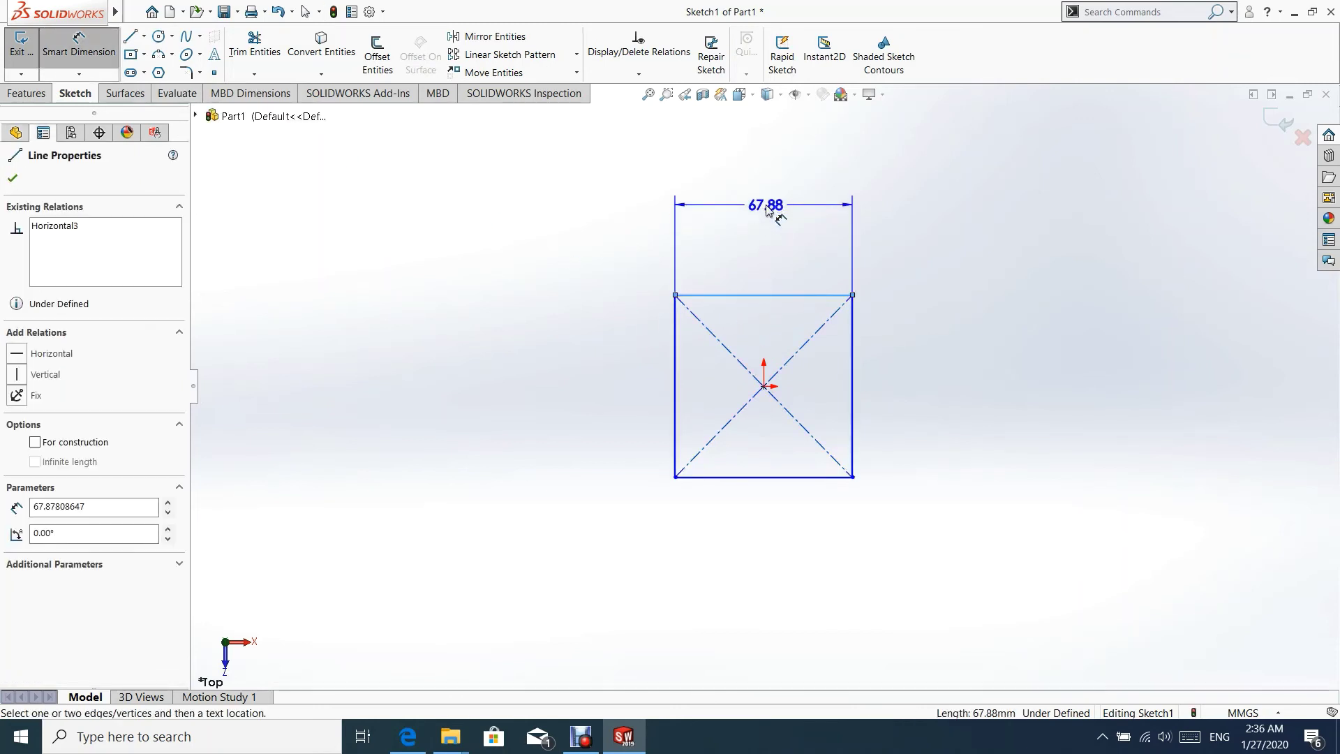
{"action": "left_click", "coordinate": [768, 208]}
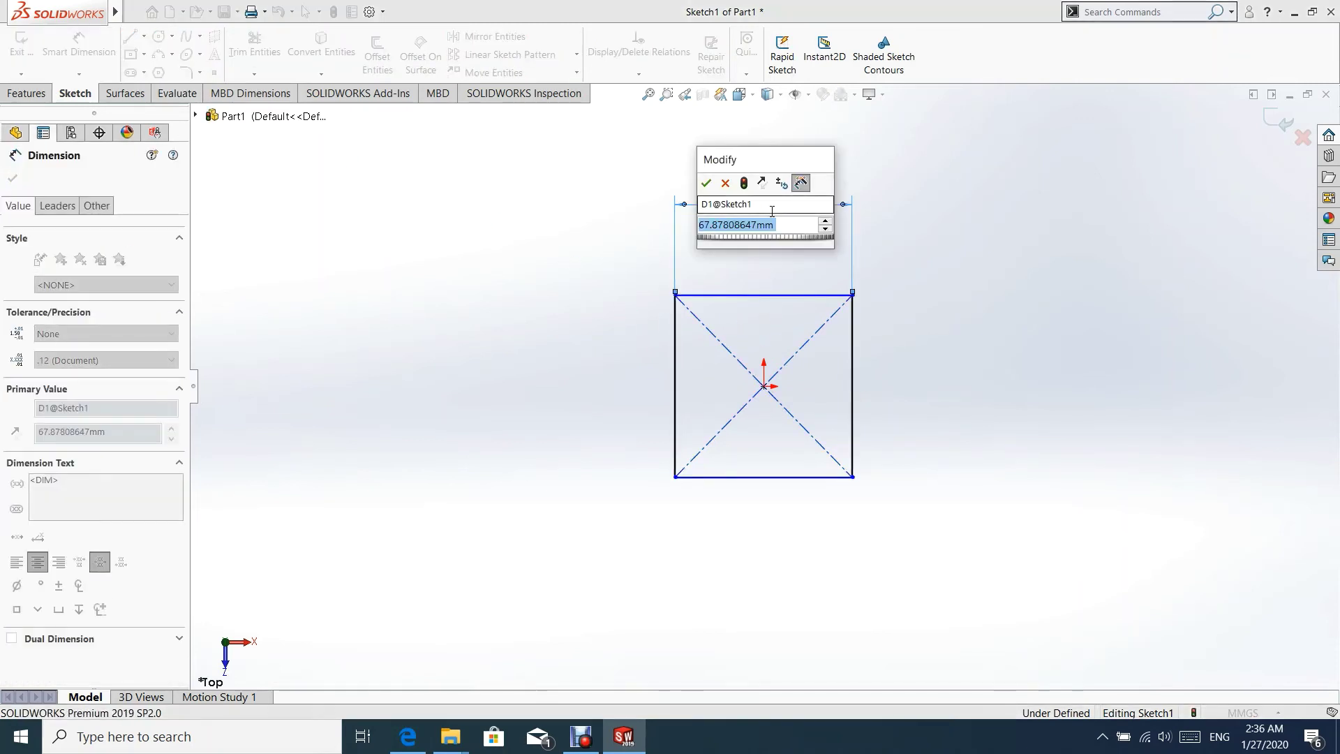
{"action": "type", "text": "24"}
{"action": "key", "text": "Return"}
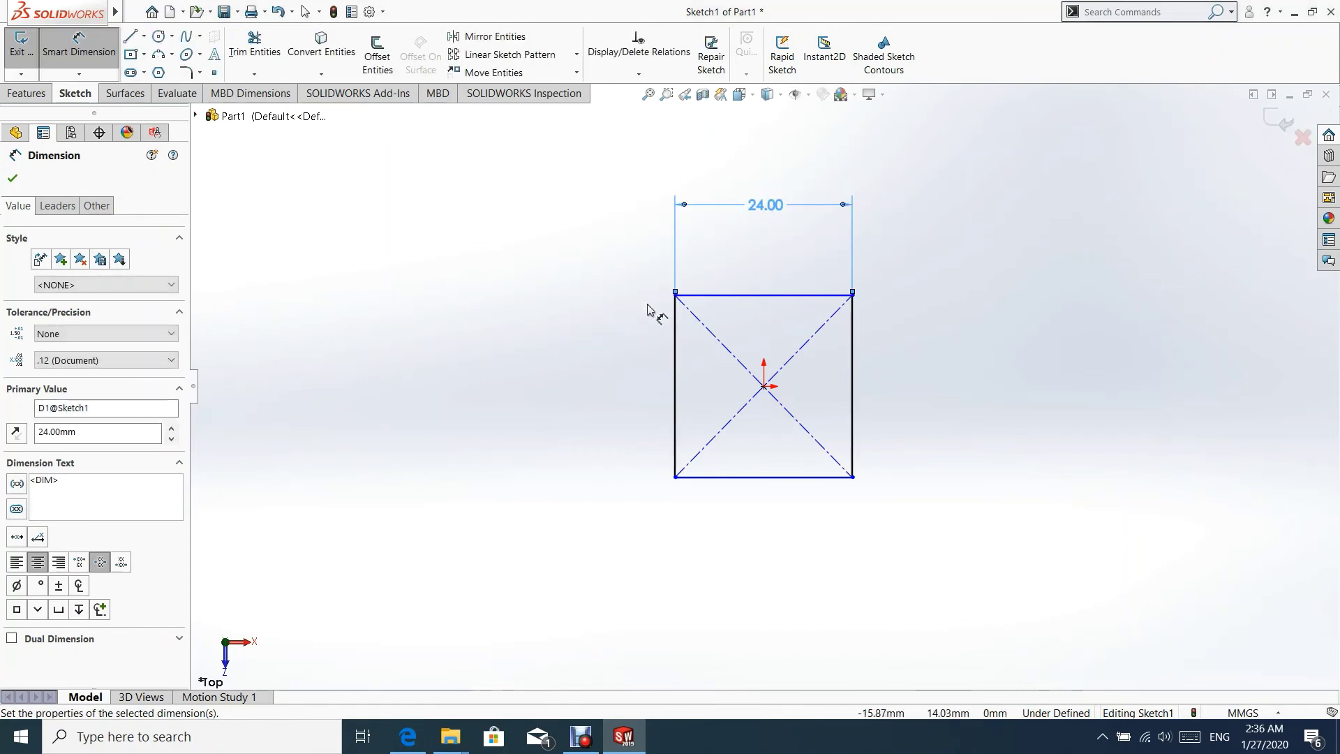
{"action": "left_click", "coordinate": [13, 177]}
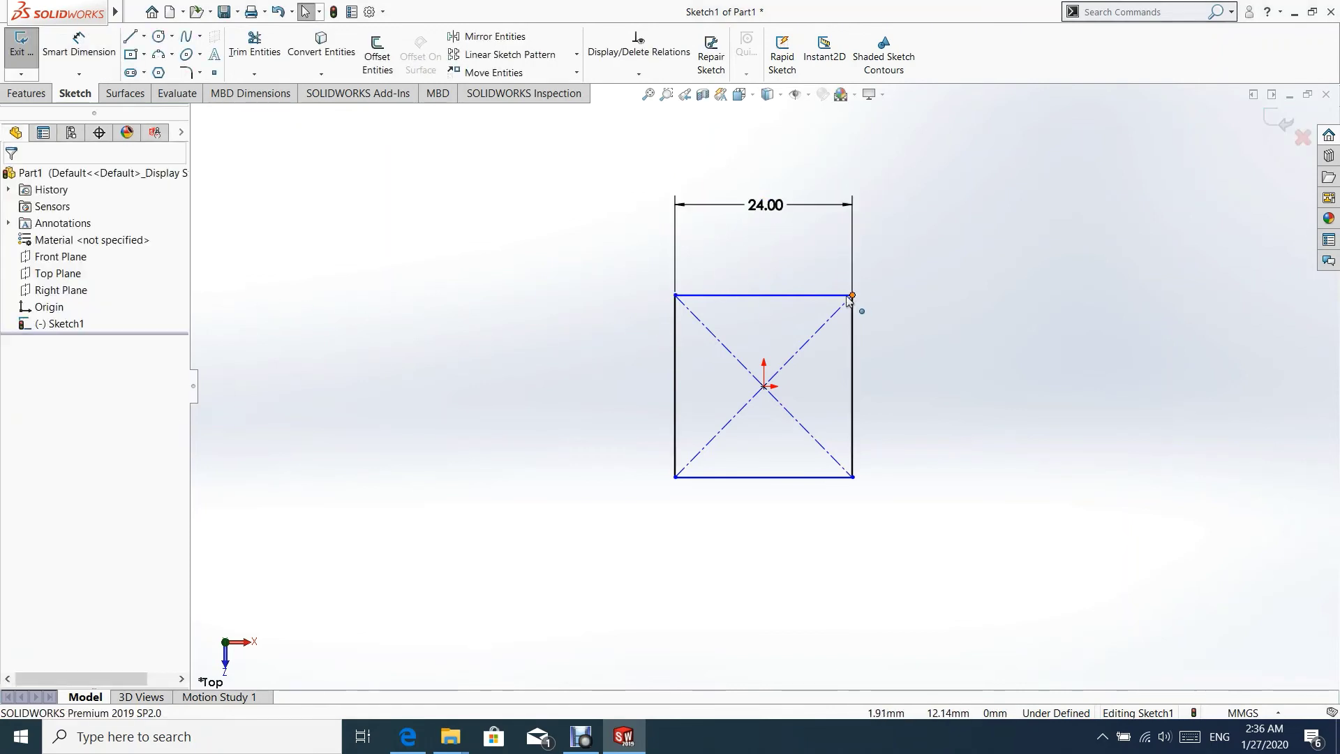
- Make the rectangle's upper horizontal edge and left vertical edge equal in length
{"action": "left_click", "coordinate": [781, 296]}
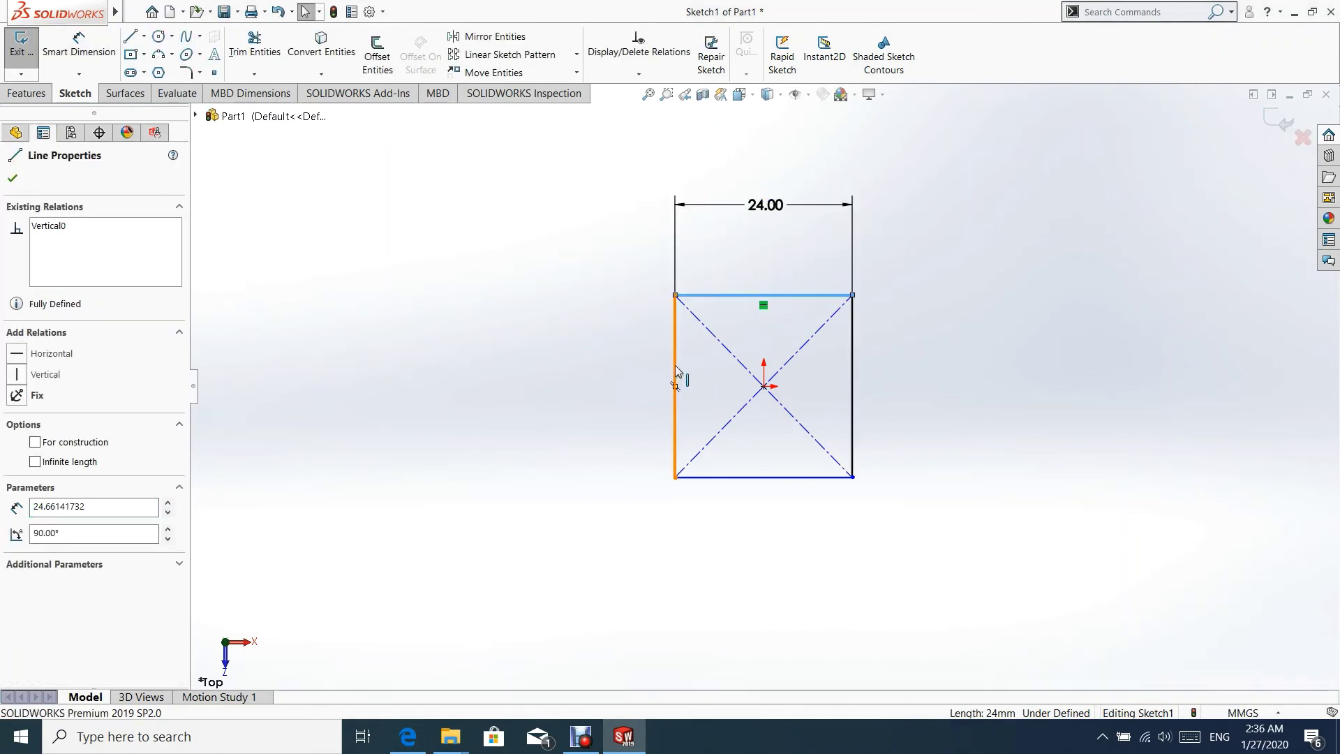
{"action": "left_click", "coordinate": [676, 373], "text": "ctrl"}
{"action": "left_click", "coordinate": [848, 305]}
{"action": "left_click", "coordinate": [549, 287]}
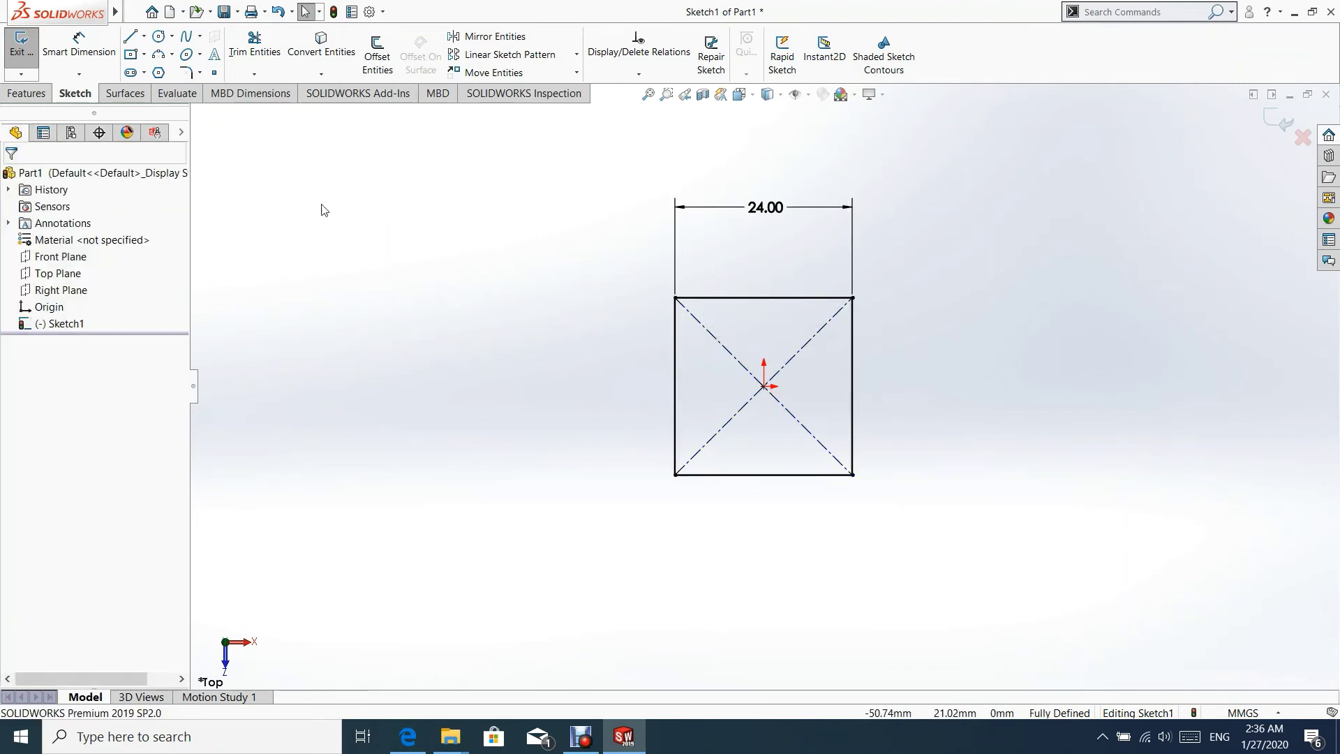
{"action": "left_click", "coordinate": [128, 14]}
{"action": "left_click", "coordinate": [354, 165]}
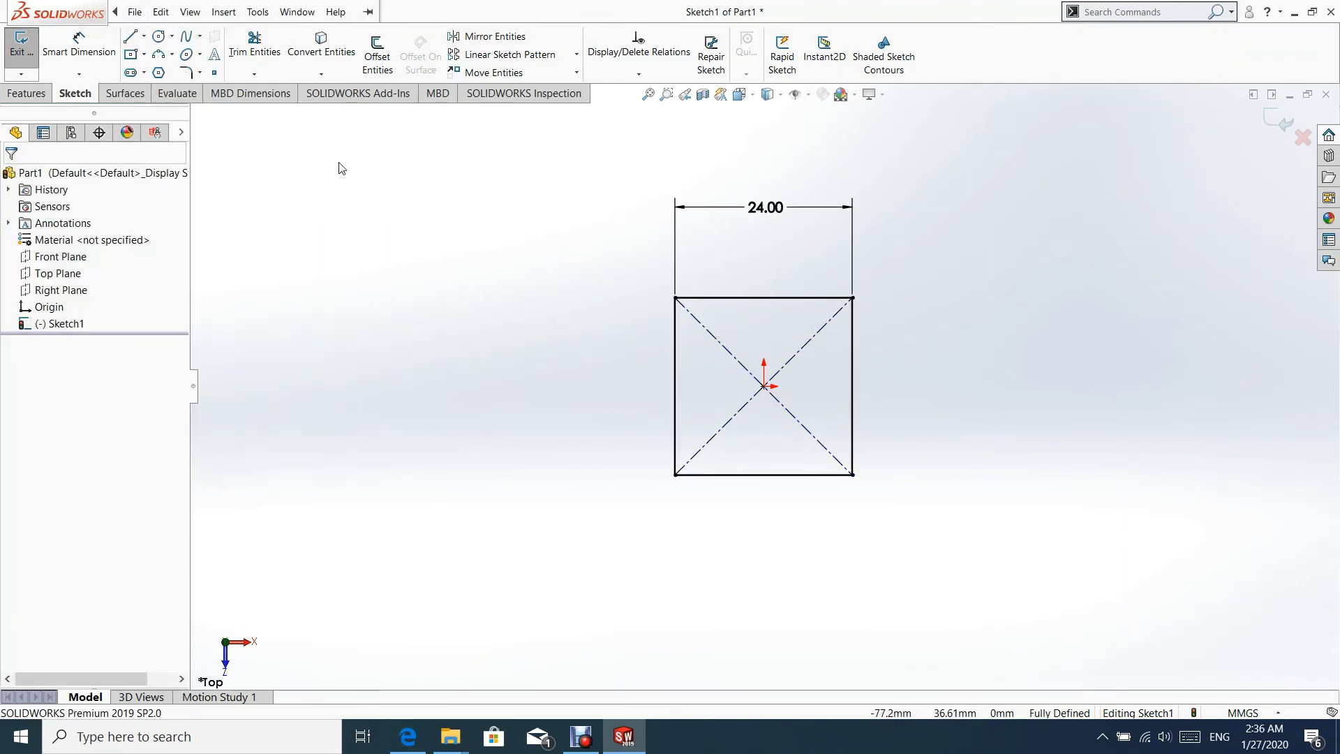
- Sketch a circle about 9.4 mm in diameter centered on the origin inside the square
{"action": "left_click", "coordinate": [159, 39]}
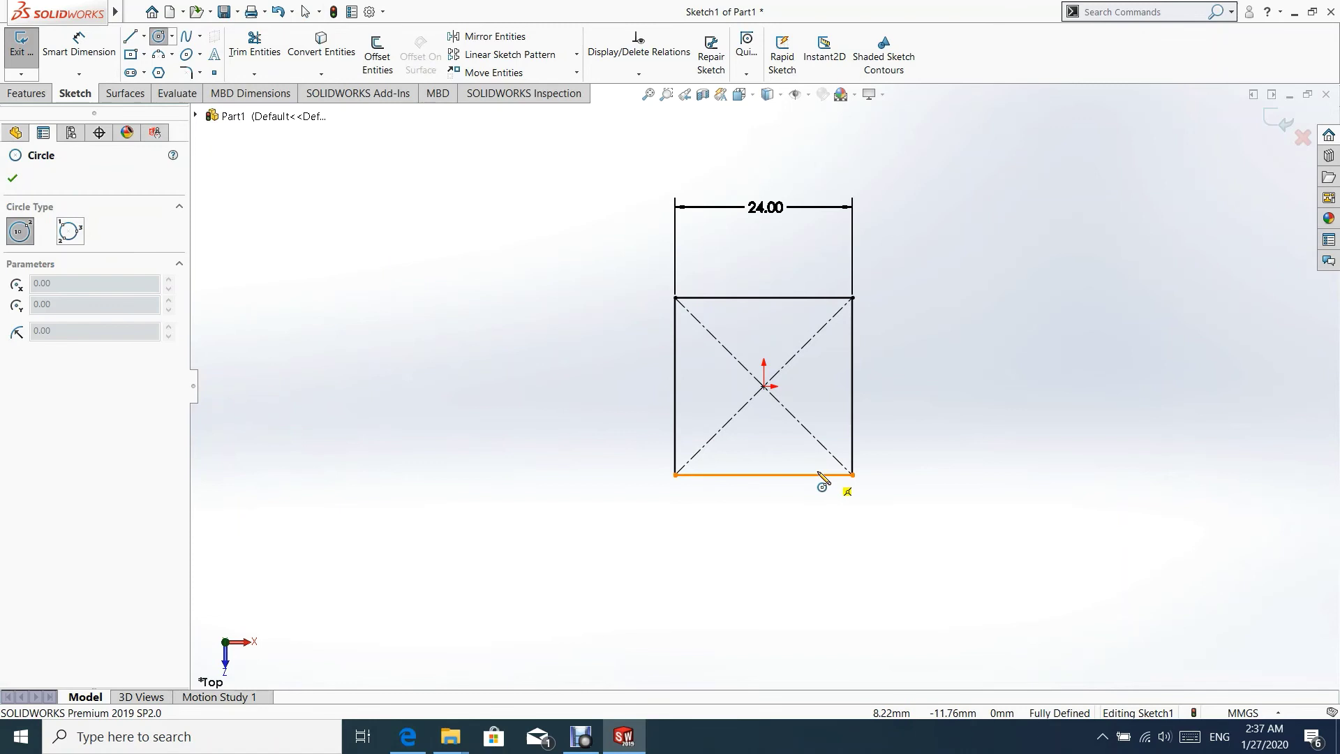
{"action": "left_click", "coordinate": [764, 386]}
{"action": "left_click", "coordinate": [796, 397]}
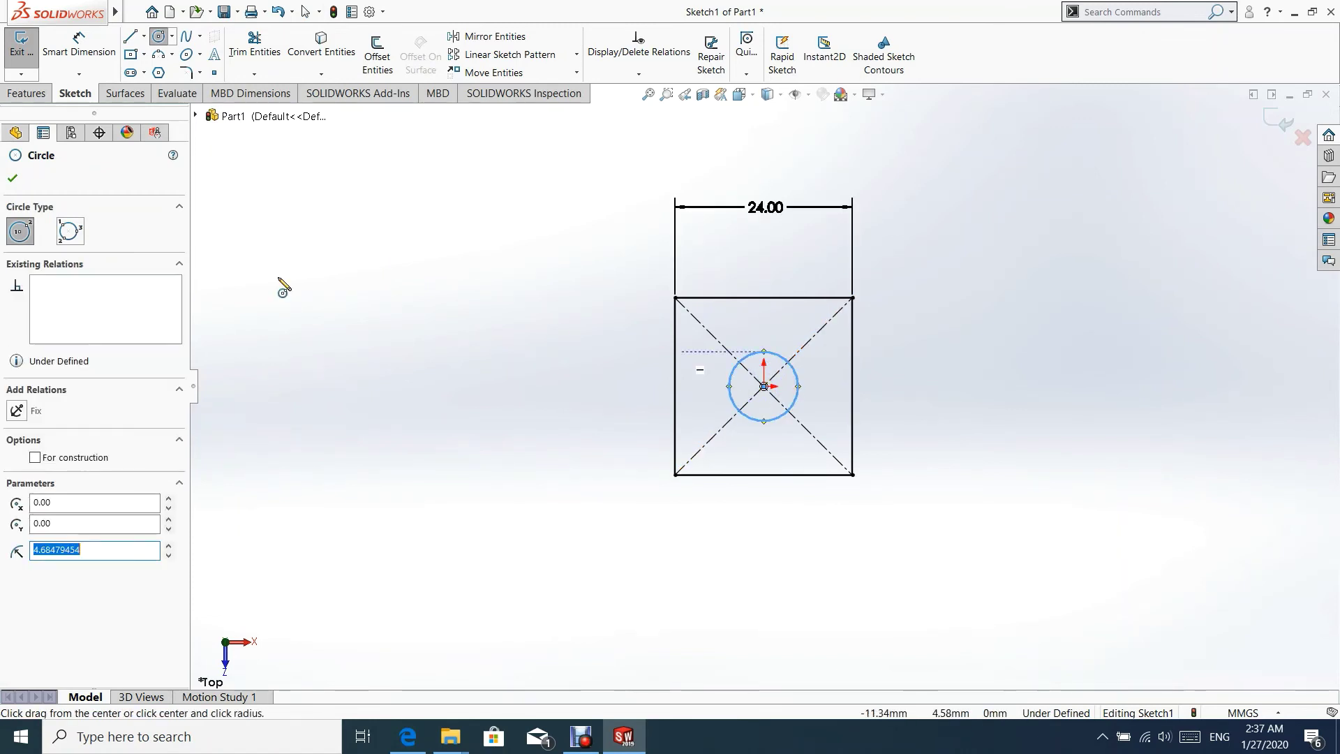
{"action": "left_click", "coordinate": [12, 180]}
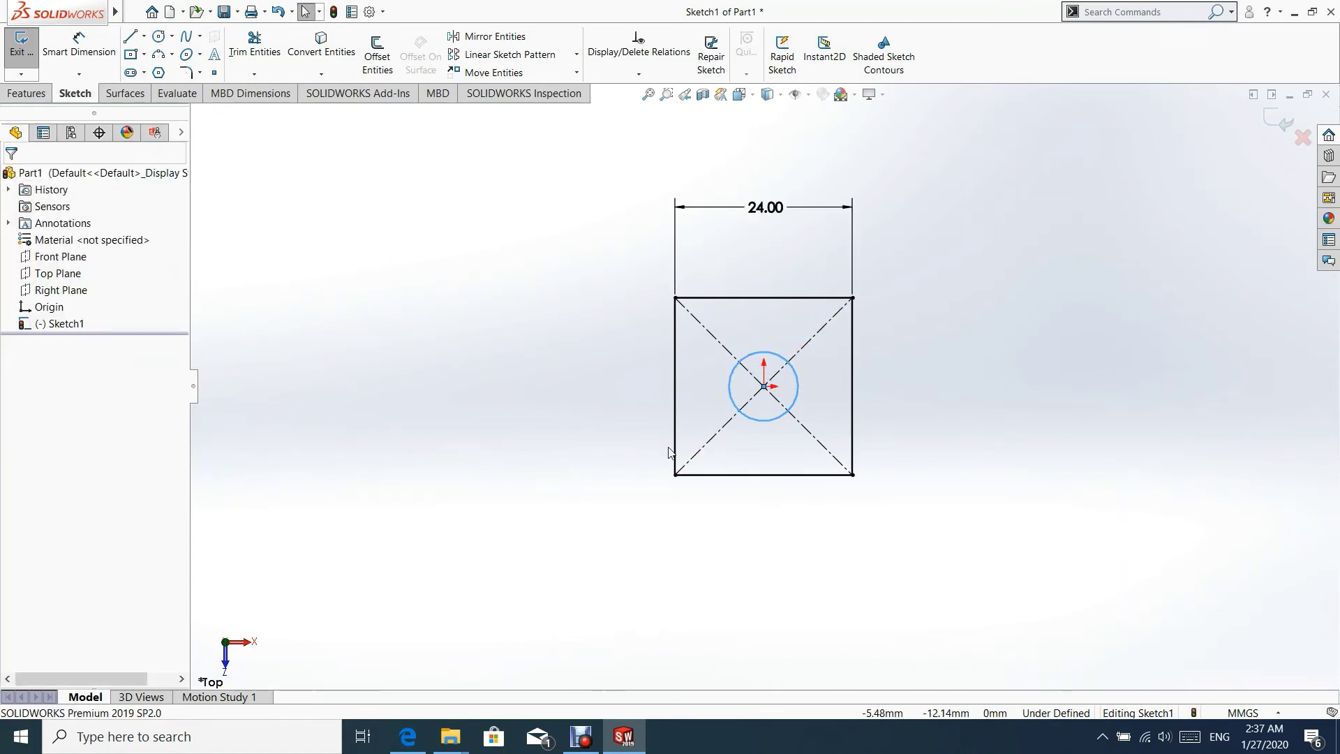
- Dimension the circle's diameter to 12 mm and exit the sketch
{"action": "left_click", "coordinate": [78, 43]}
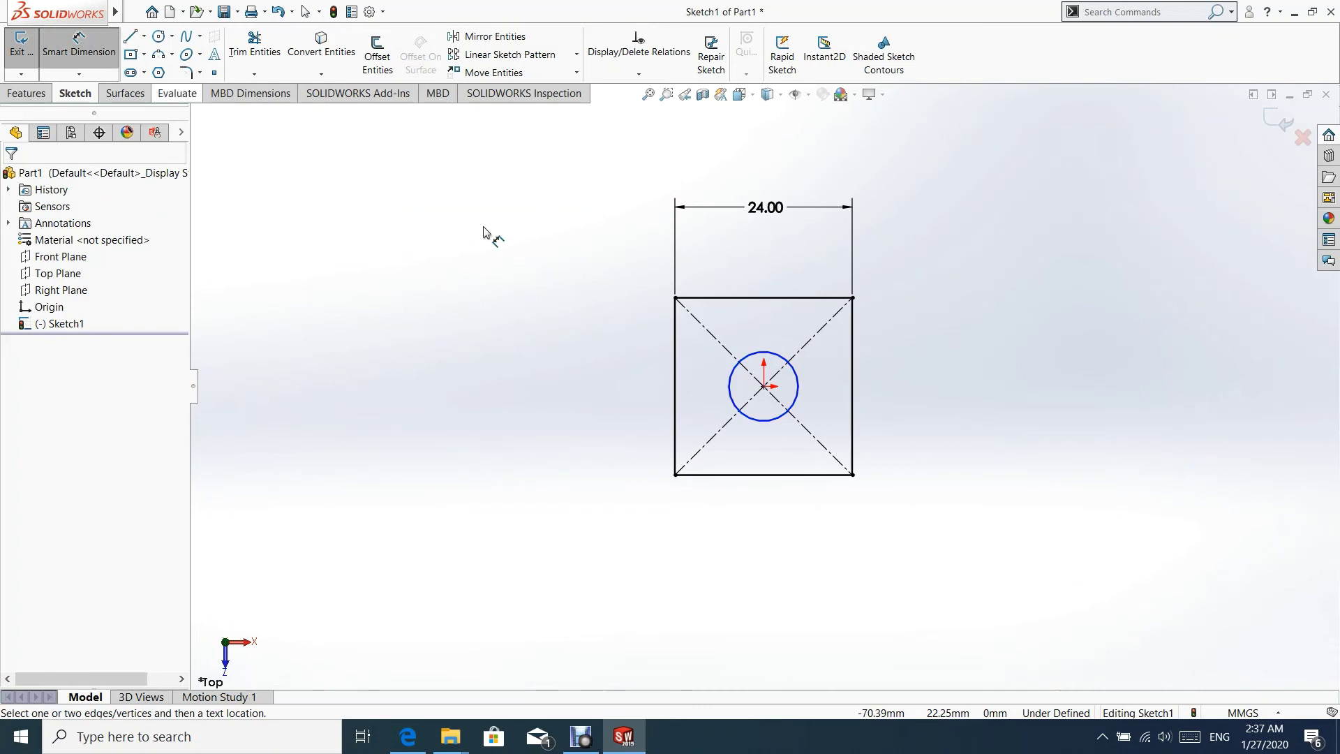
{"action": "left_click", "coordinate": [800, 383]}
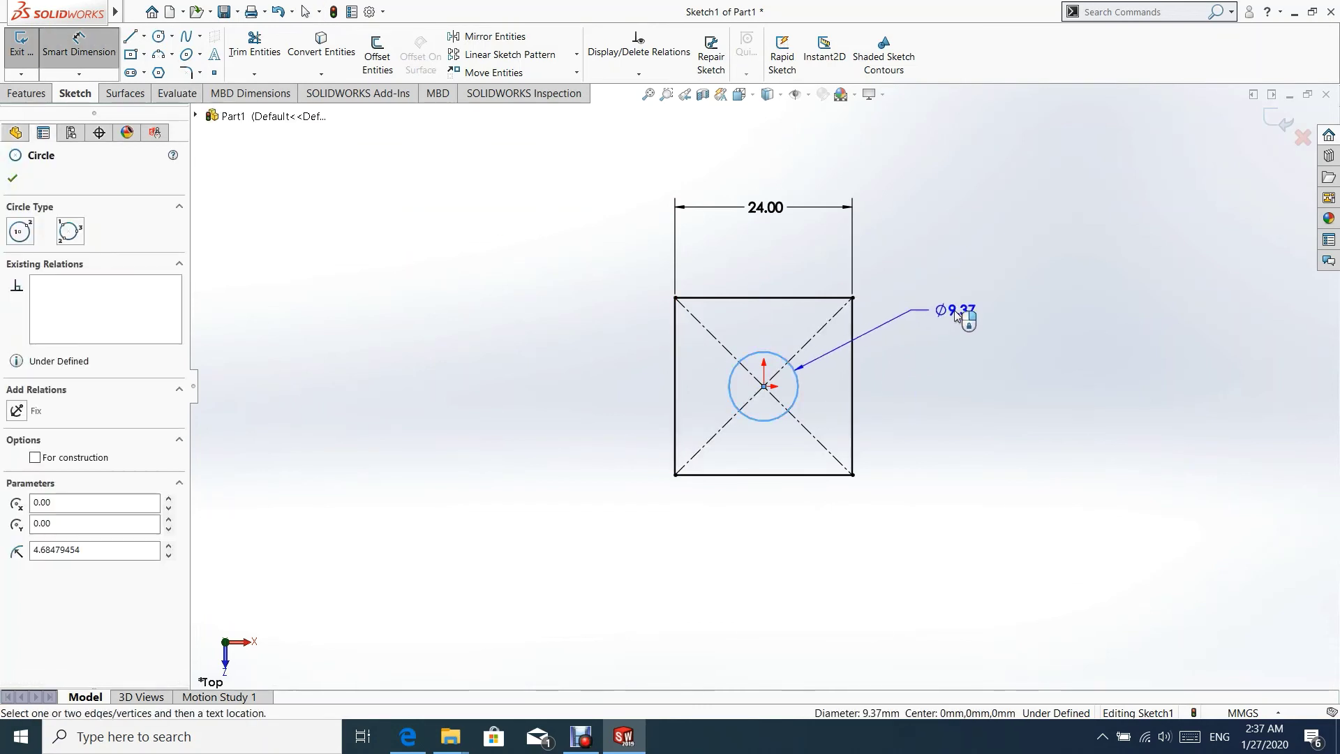
{"action": "left_click", "coordinate": [956, 314]}
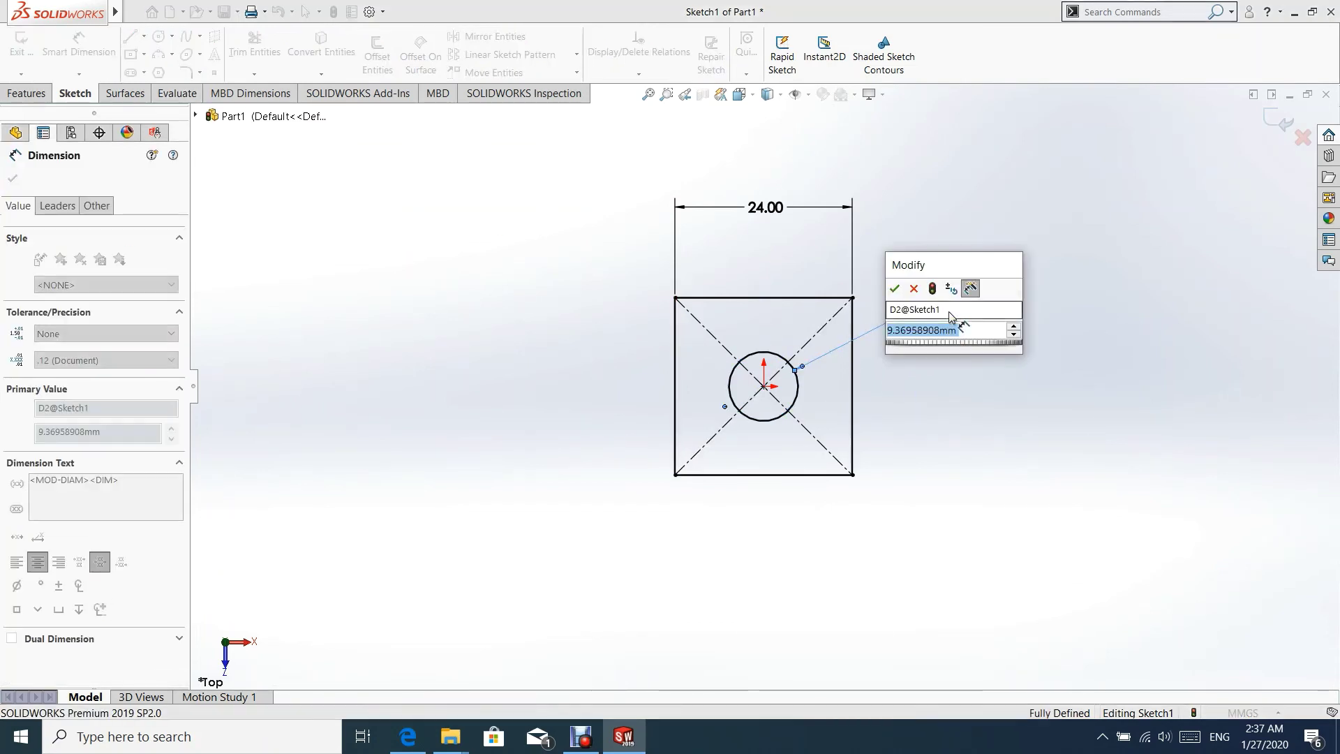
{"action": "type", "text": "12"}
{"action": "key", "text": "Return"}
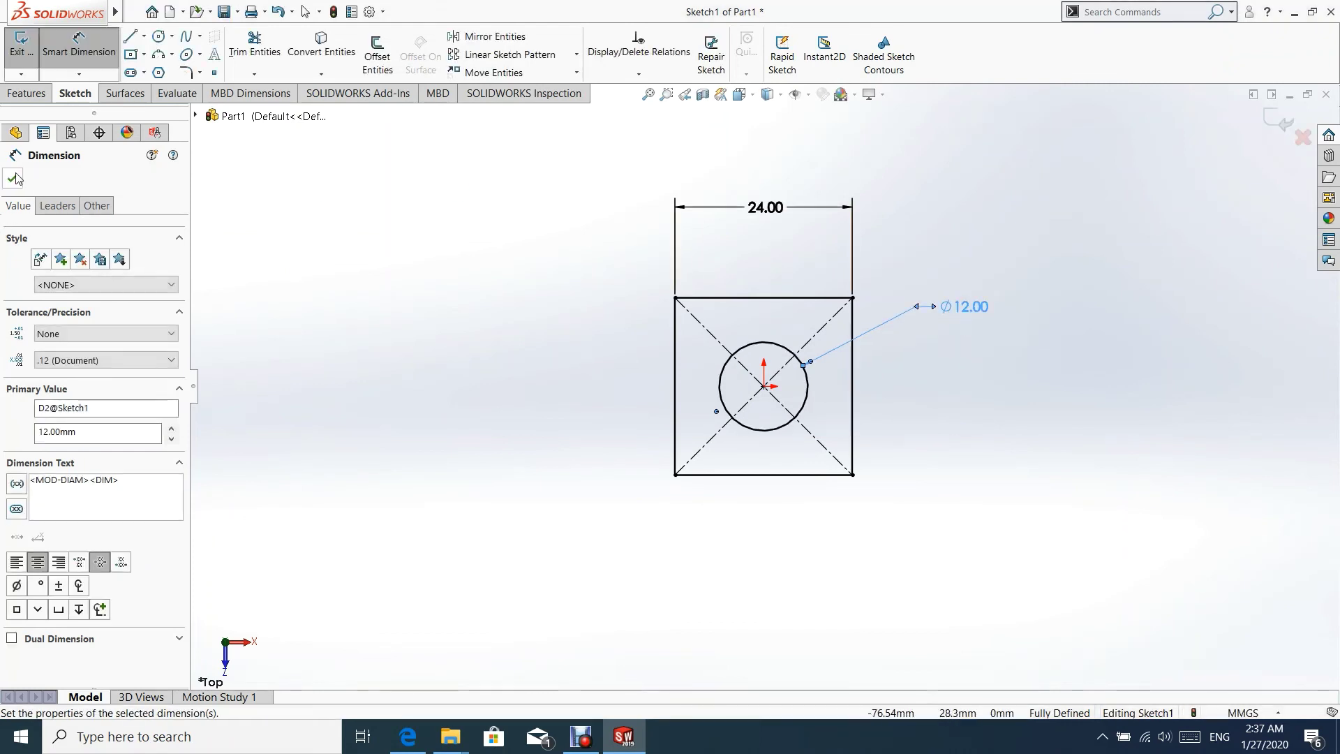
{"action": "key", "text": "Escape"}
{"action": "left_click", "coordinate": [1281, 120]}
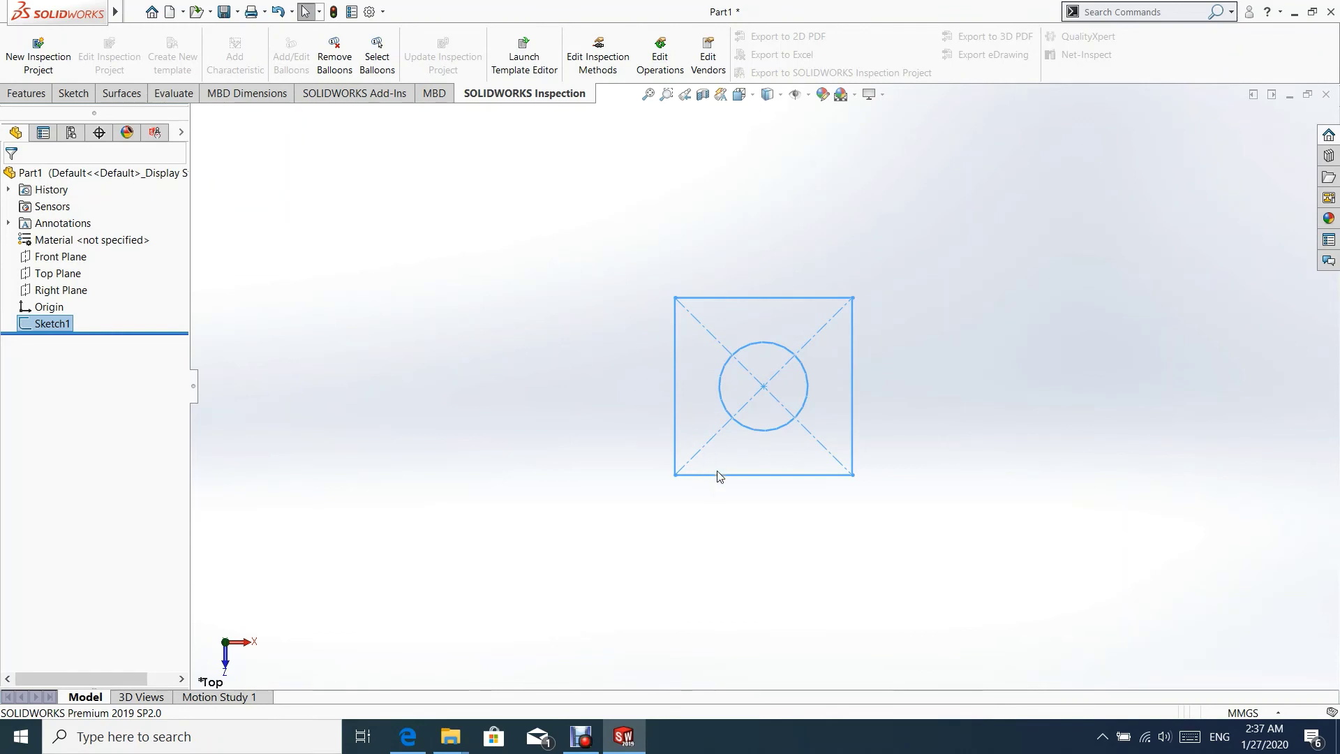
- Extrude both the outer square region and the inner circle region of the sketch to a blind depth of 8 mm
{"action": "mouse_move", "coordinate": [724, 446]}
{"action": "middle_mouse_down"}
{"action": "mouse_move", "coordinate": [730, 254]}
{"action": "mouse_move", "coordinate": [747, 206]}
{"action": "middle_mouse_up"}
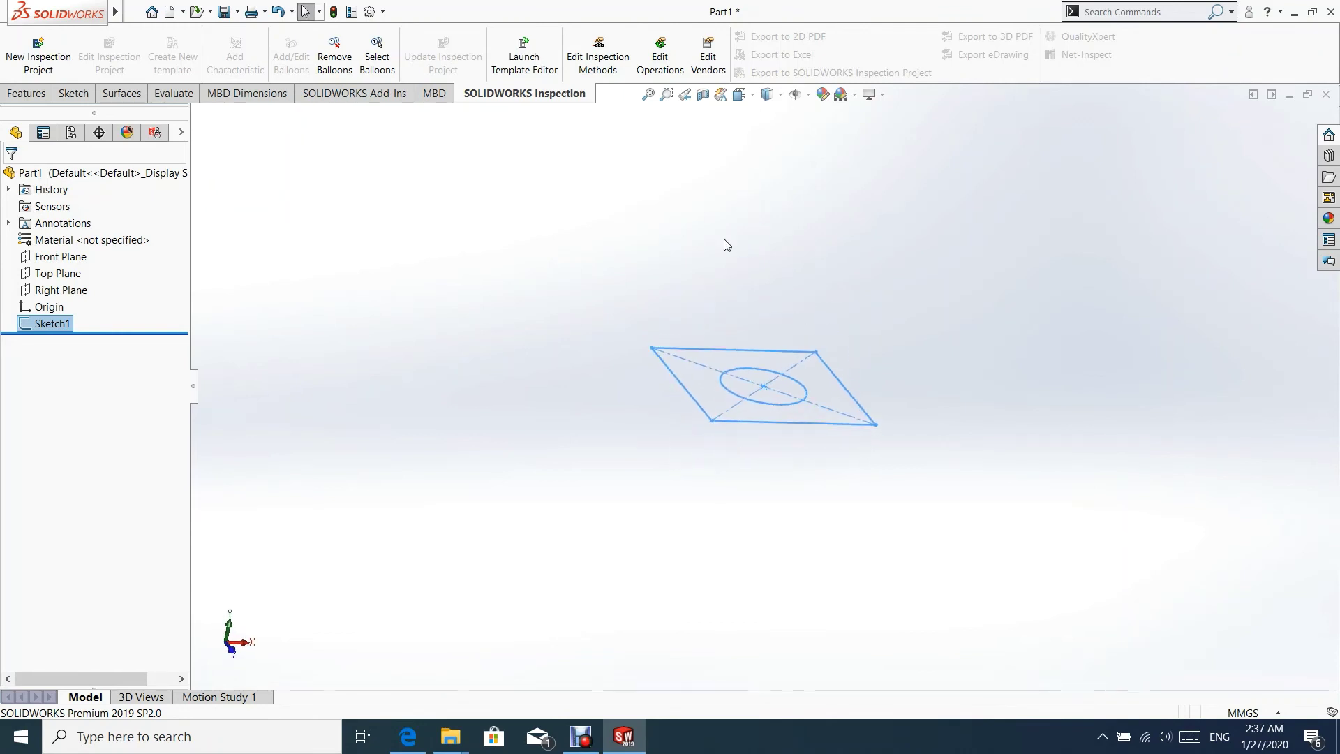
{"action": "left_click", "coordinate": [26, 93]}
{"action": "left_click", "coordinate": [28, 56]}
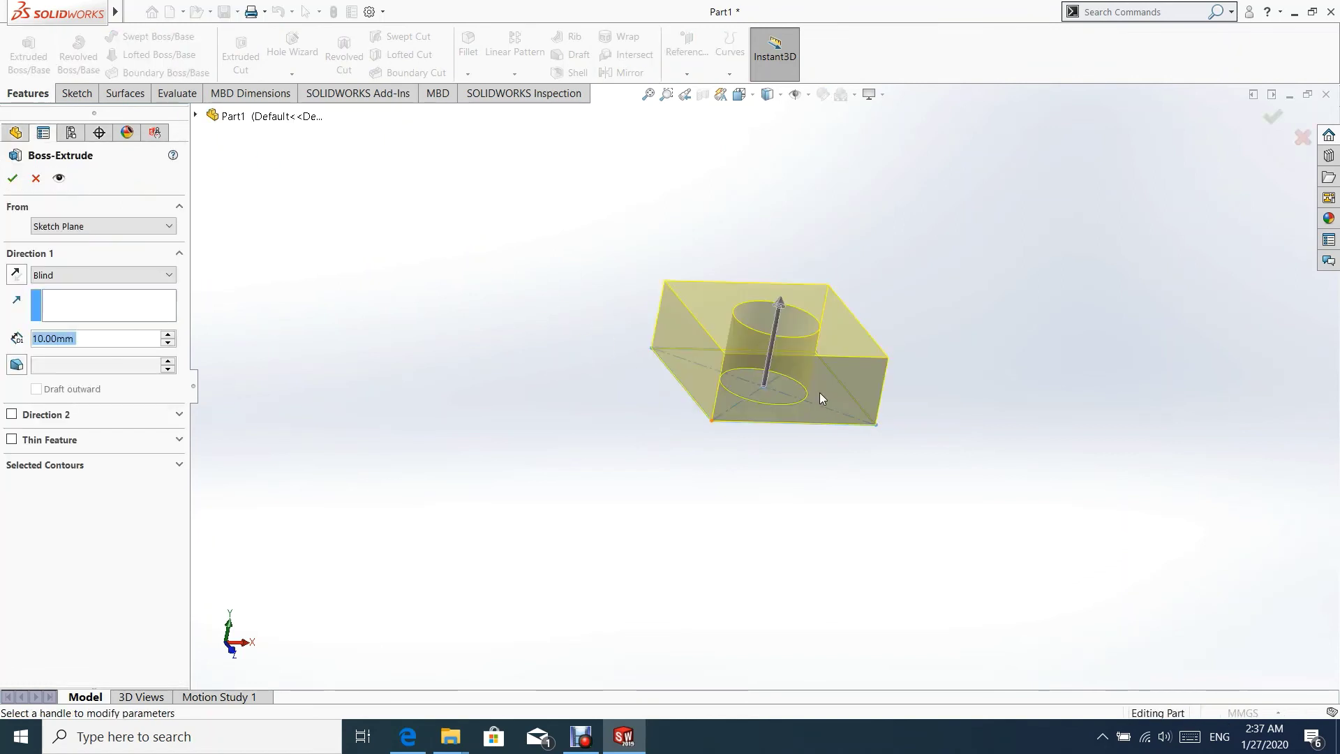
{"action": "left_click", "coordinate": [52, 471]}
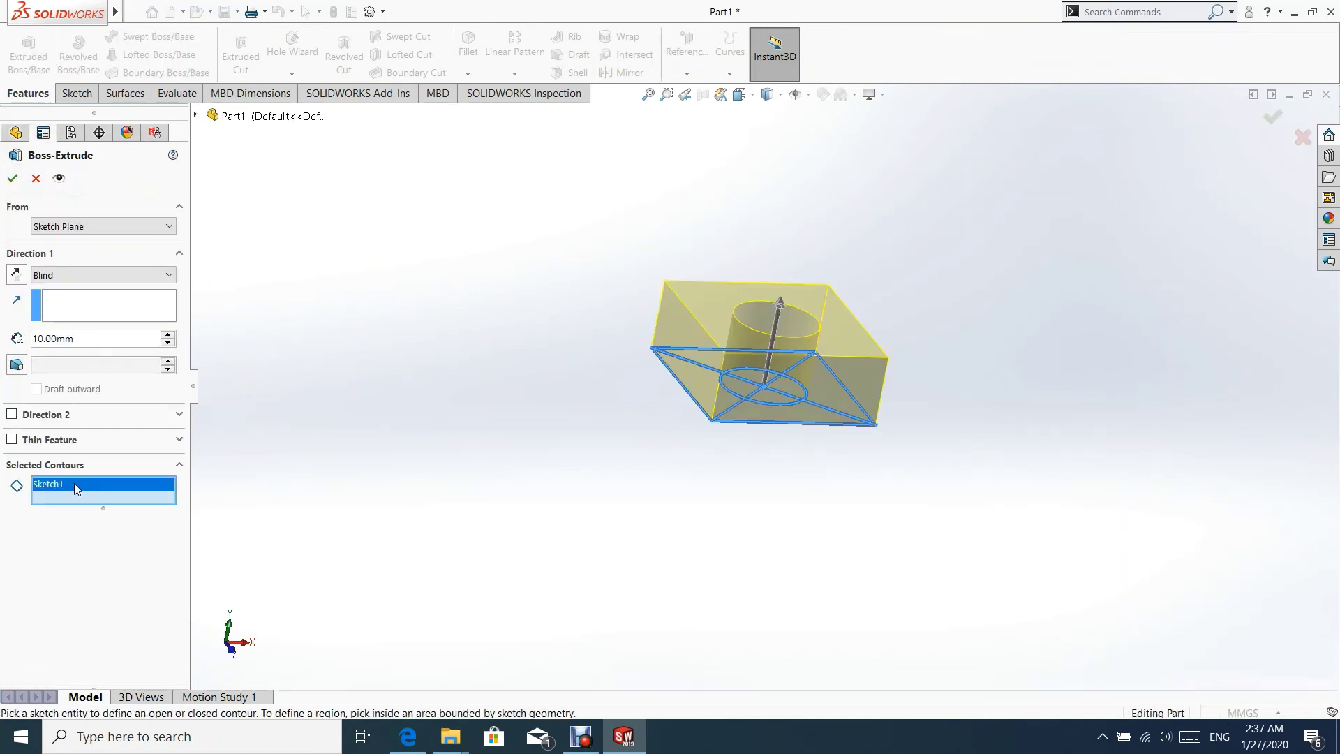
{"action": "right_click", "coordinate": [77, 487]}
{"action": "left_click", "coordinate": [88, 493]}
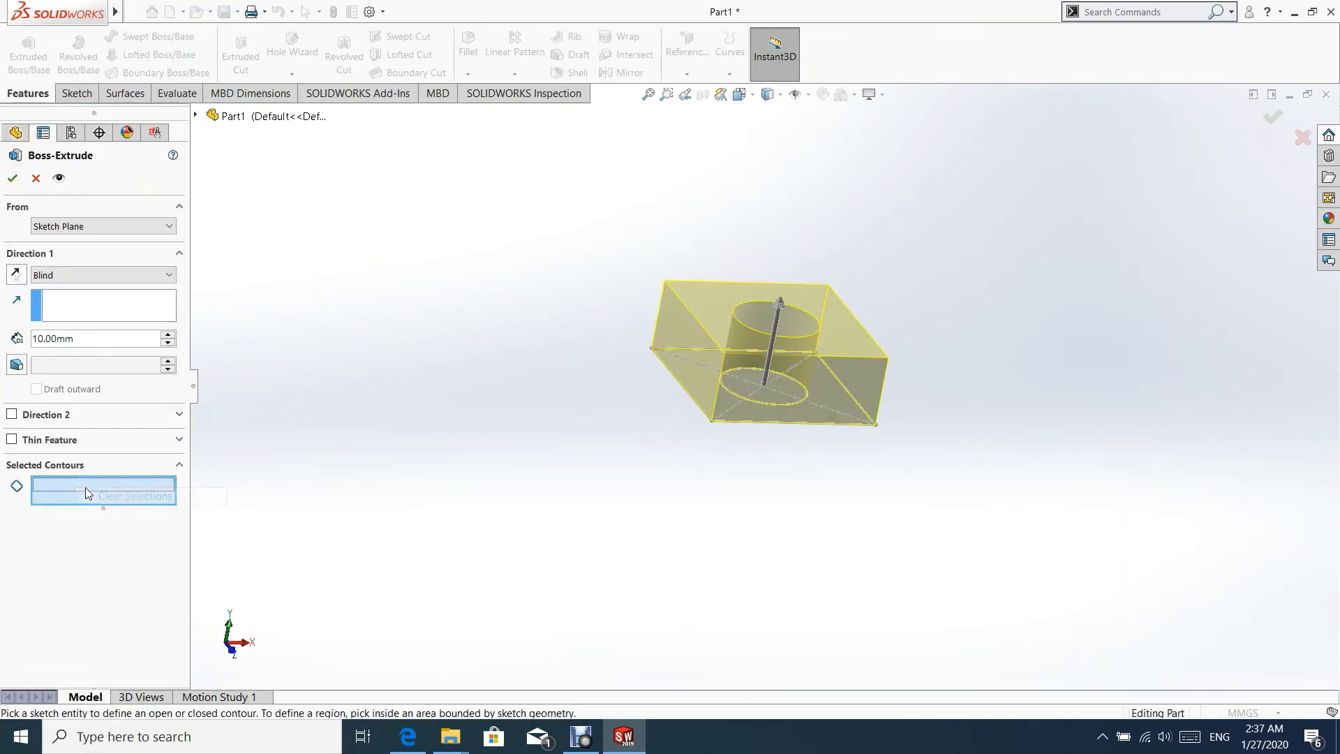
{"action": "left_click", "coordinate": [787, 404]}
{"action": "left_click", "coordinate": [794, 405]}
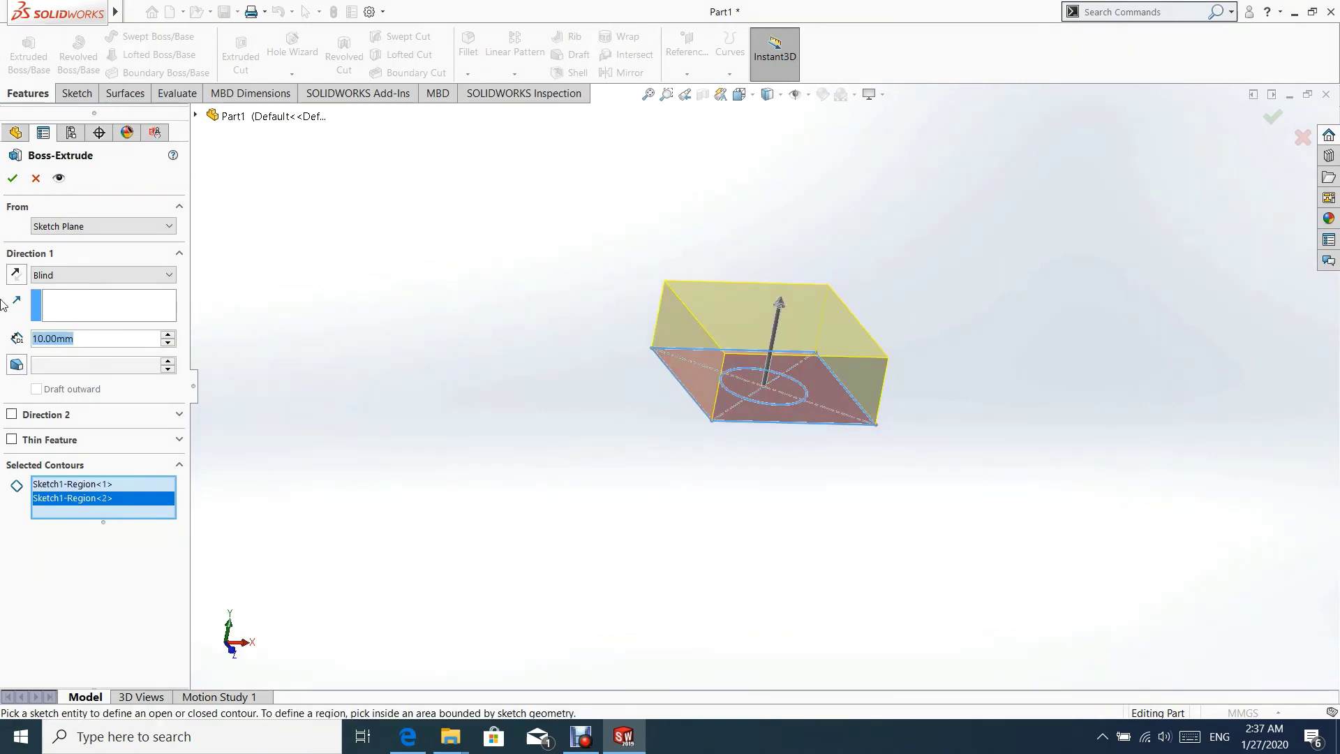
{"action": "type", "text": "8"}
{"action": "key", "text": "Return"}
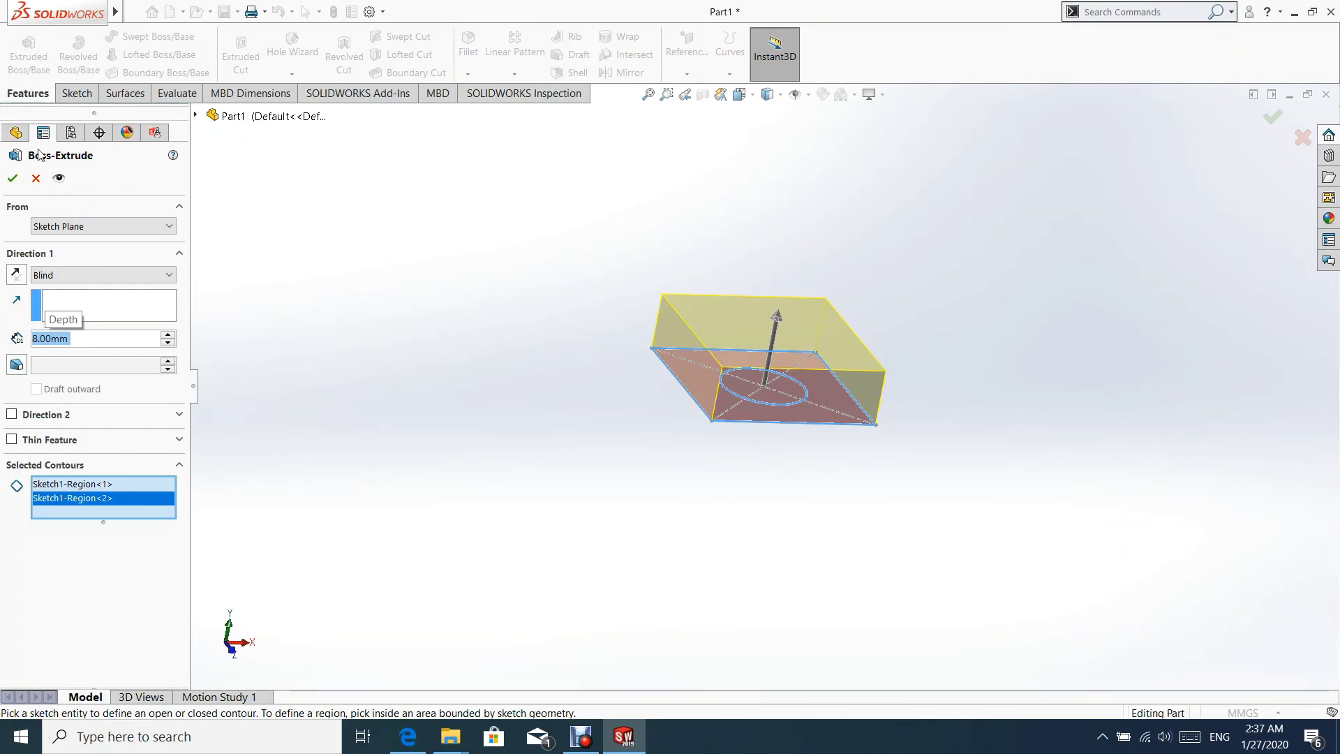
{"action": "left_click", "coordinate": [13, 178]}
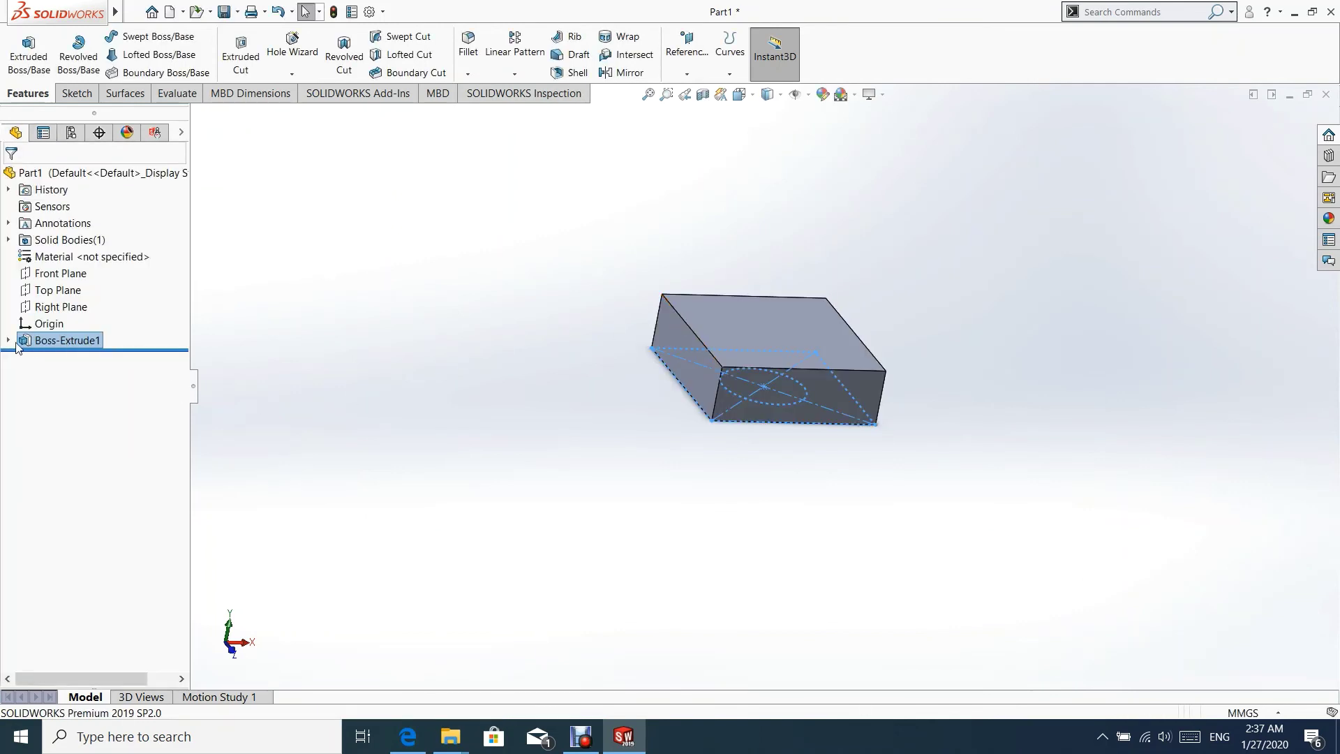
- Set up a second extrusion of the same sketch using only the circle region, with merging off and the direction reversed
{"action": "left_click", "coordinate": [8, 341]}
{"action": "left_click", "coordinate": [67, 357]}
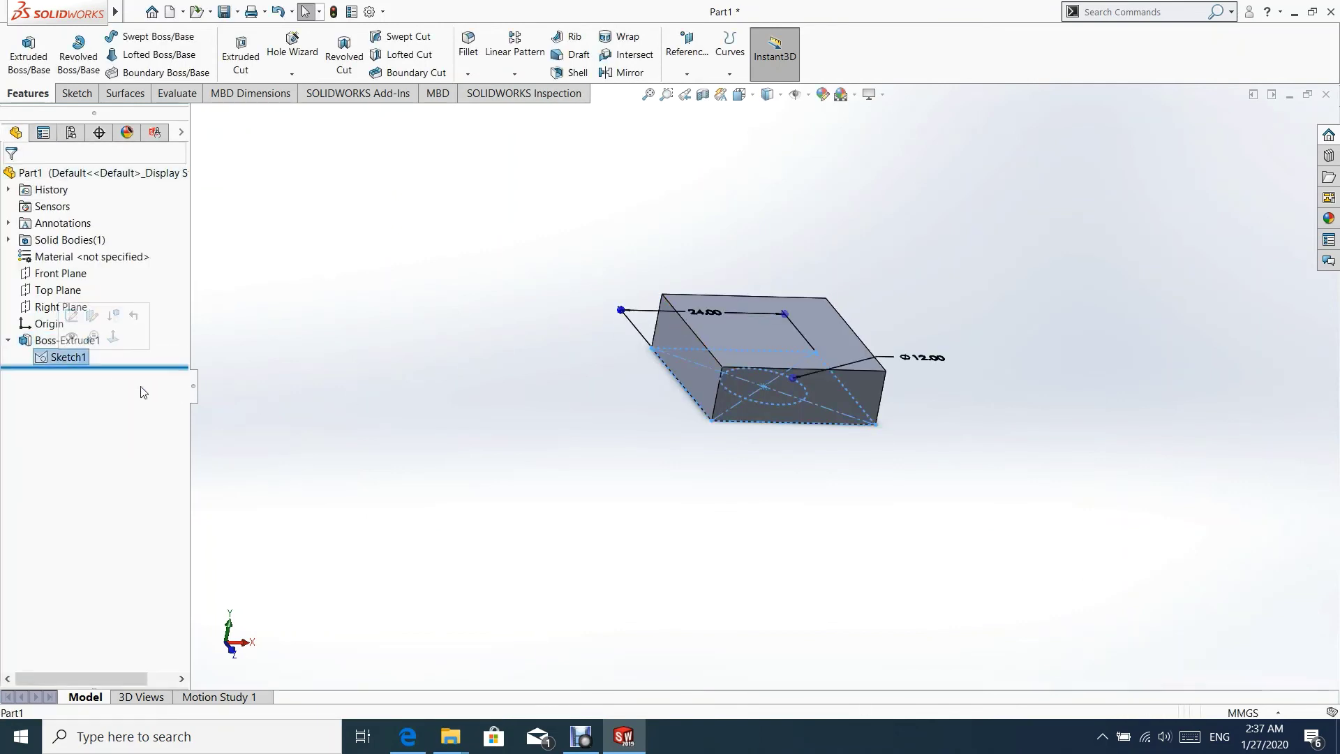
{"action": "left_click", "coordinate": [28, 56]}
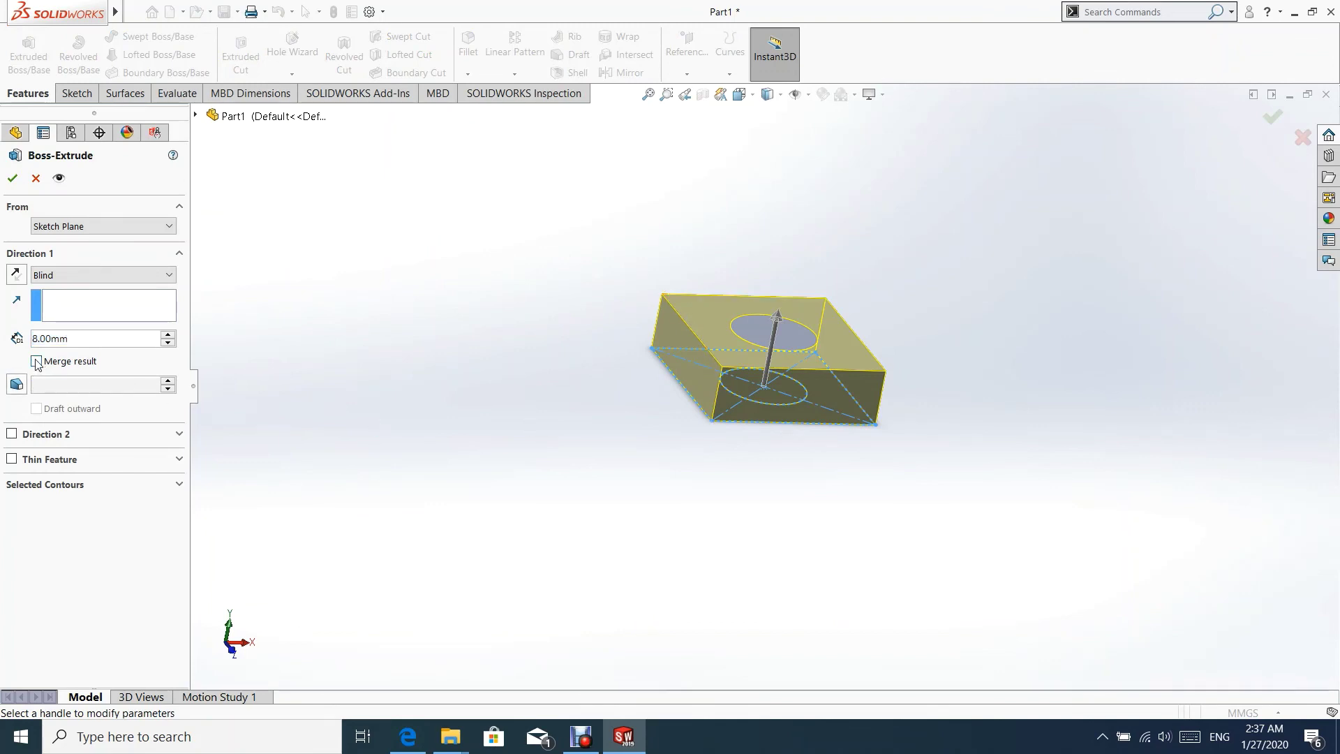
{"action": "left_click", "coordinate": [40, 489]}
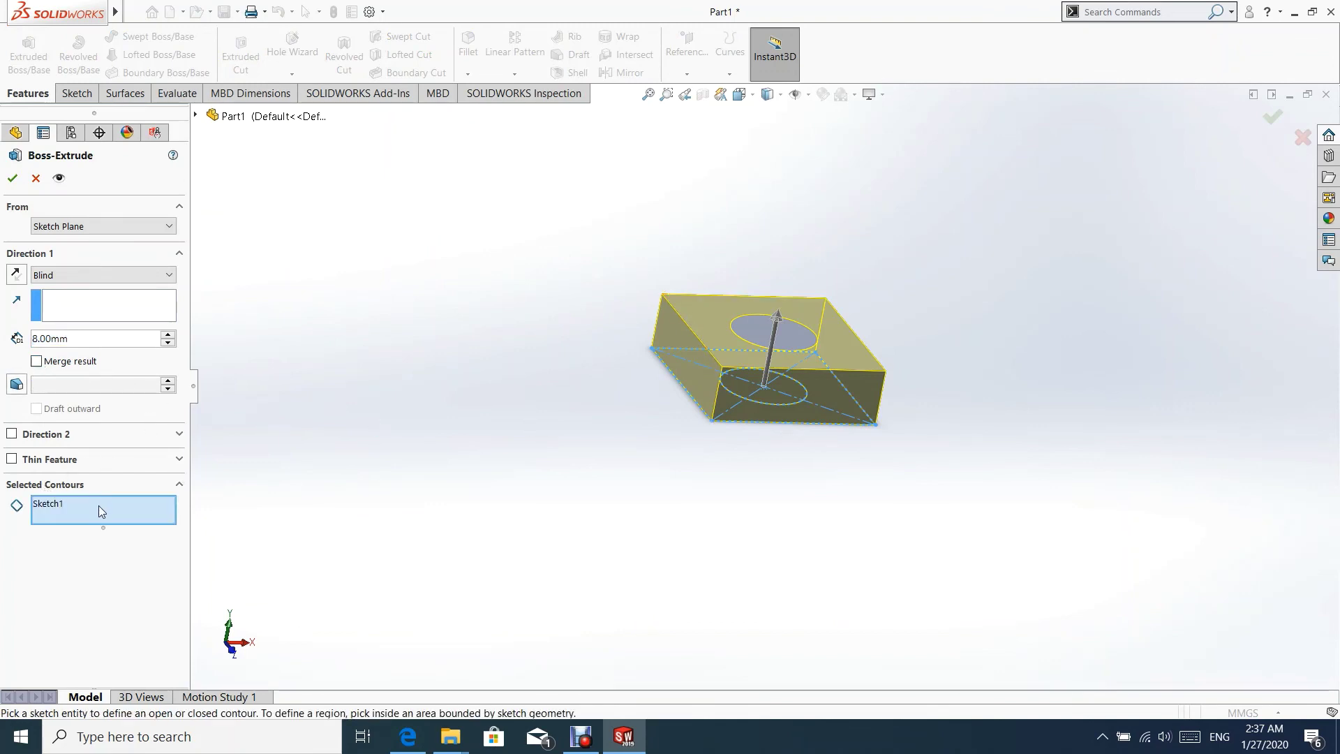
{"action": "right_click", "coordinate": [98, 506]}
{"action": "left_click", "coordinate": [125, 517]}
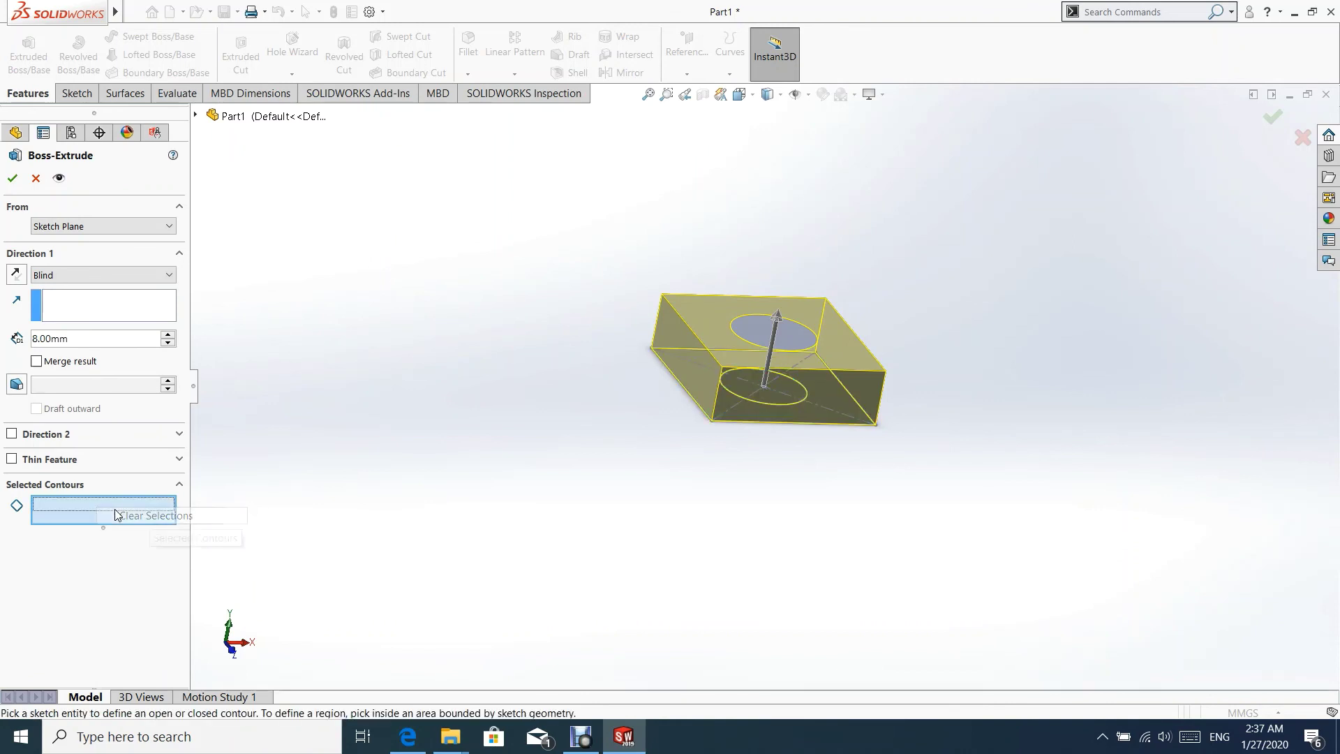
{"action": "left_click", "coordinate": [781, 399]}
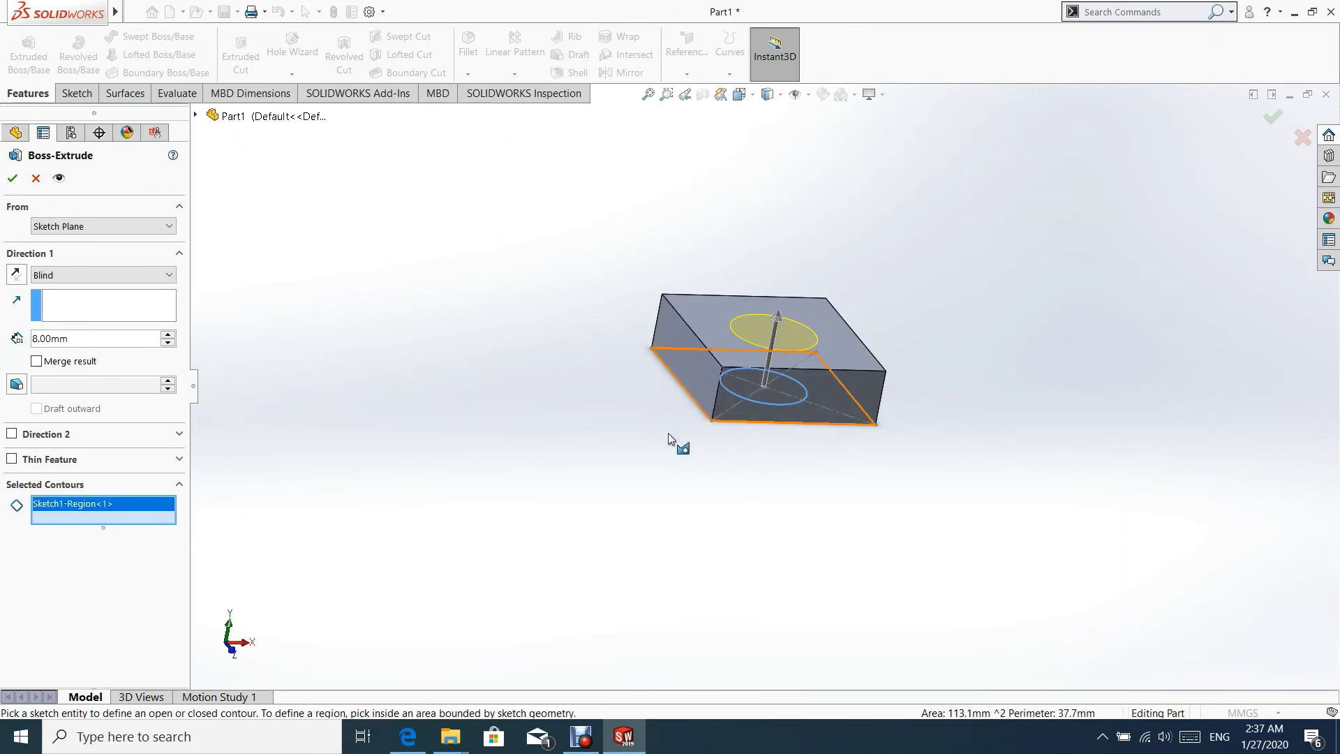
{"action": "left_click", "coordinate": [15, 274]}
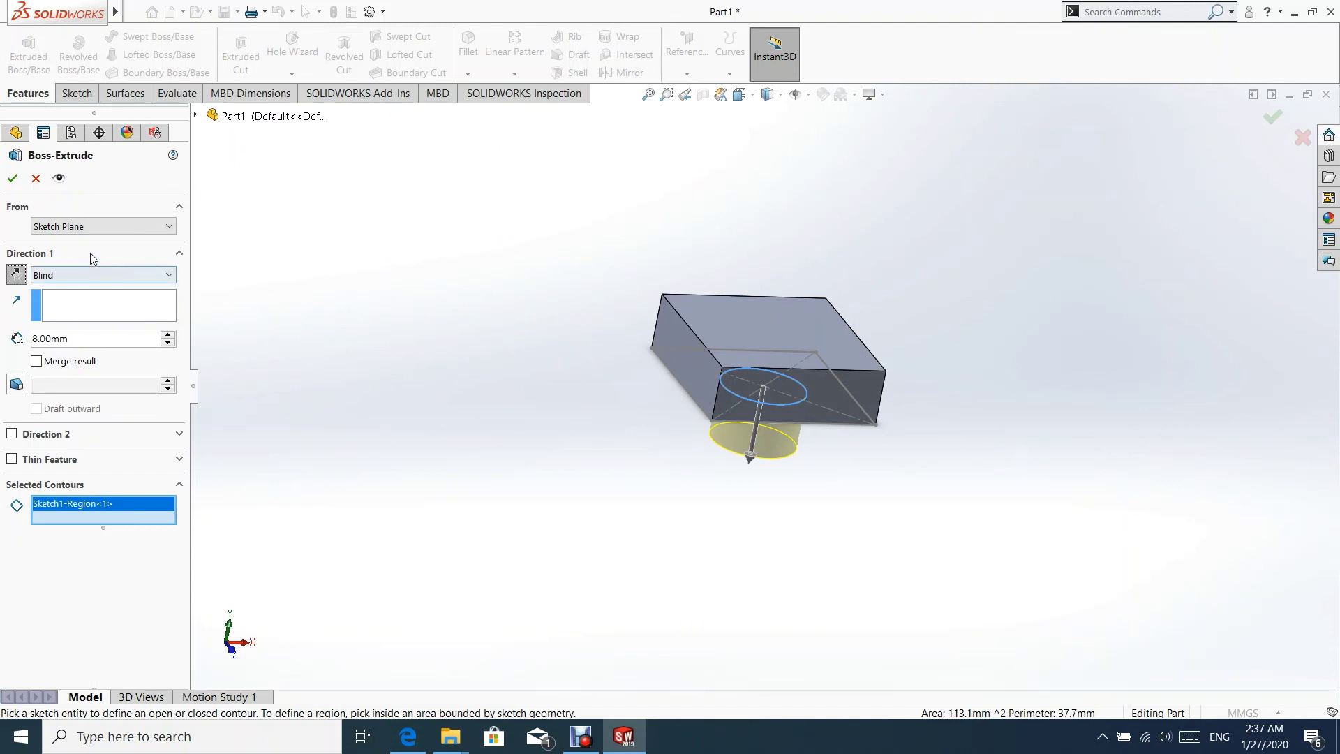
- Set the circle extrusion's blind depth to 104 mm
{"action": "key", "text": "ctrl+a"}
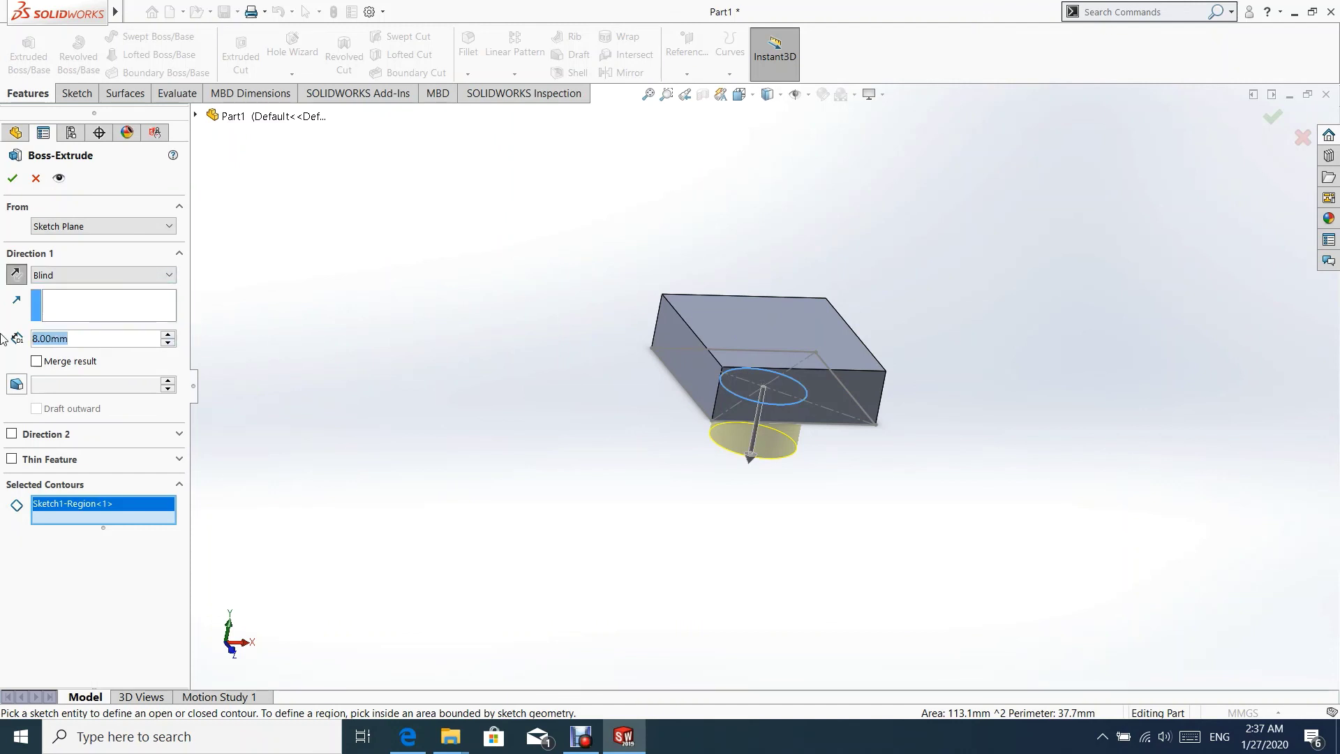
{"action": "type", "text": "104"}
{"action": "key", "text": "Return"}
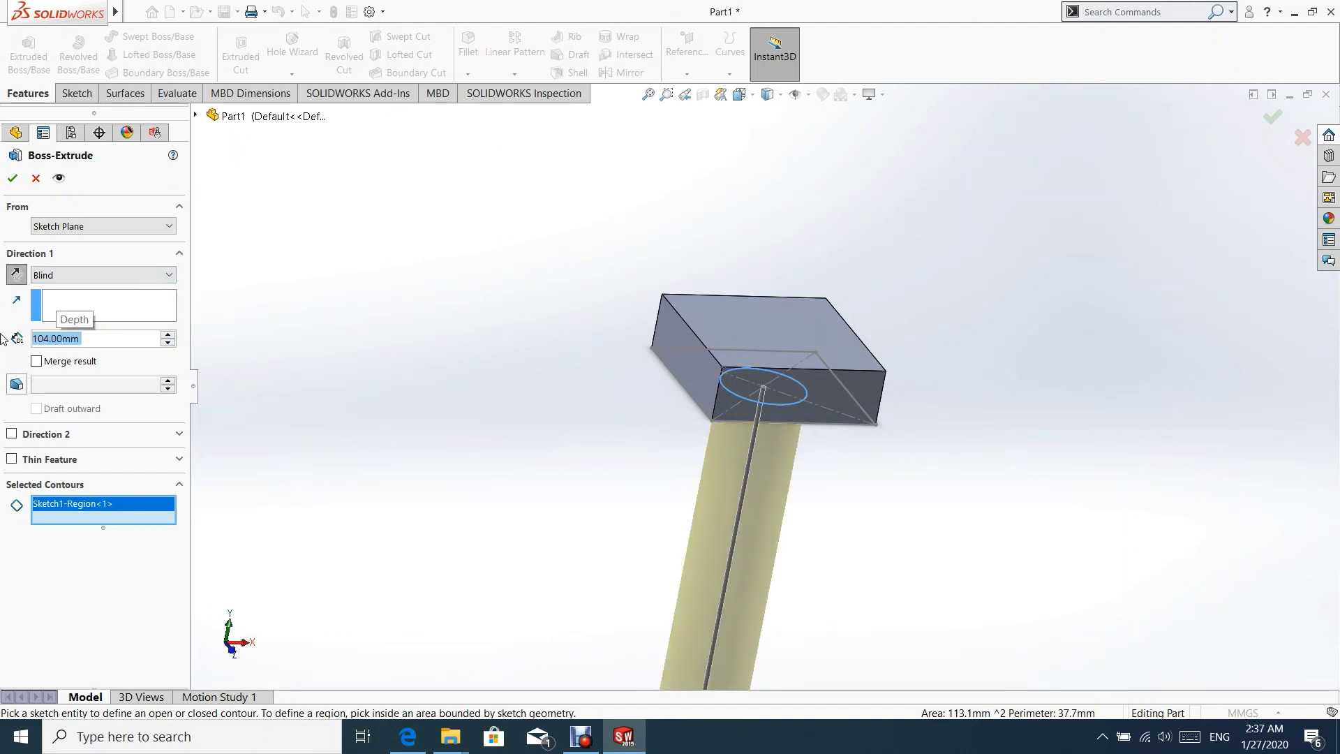
{"action": "scroll", "coordinate": [818, 423], "scroll_direction": "up", "scroll_amount": 8}
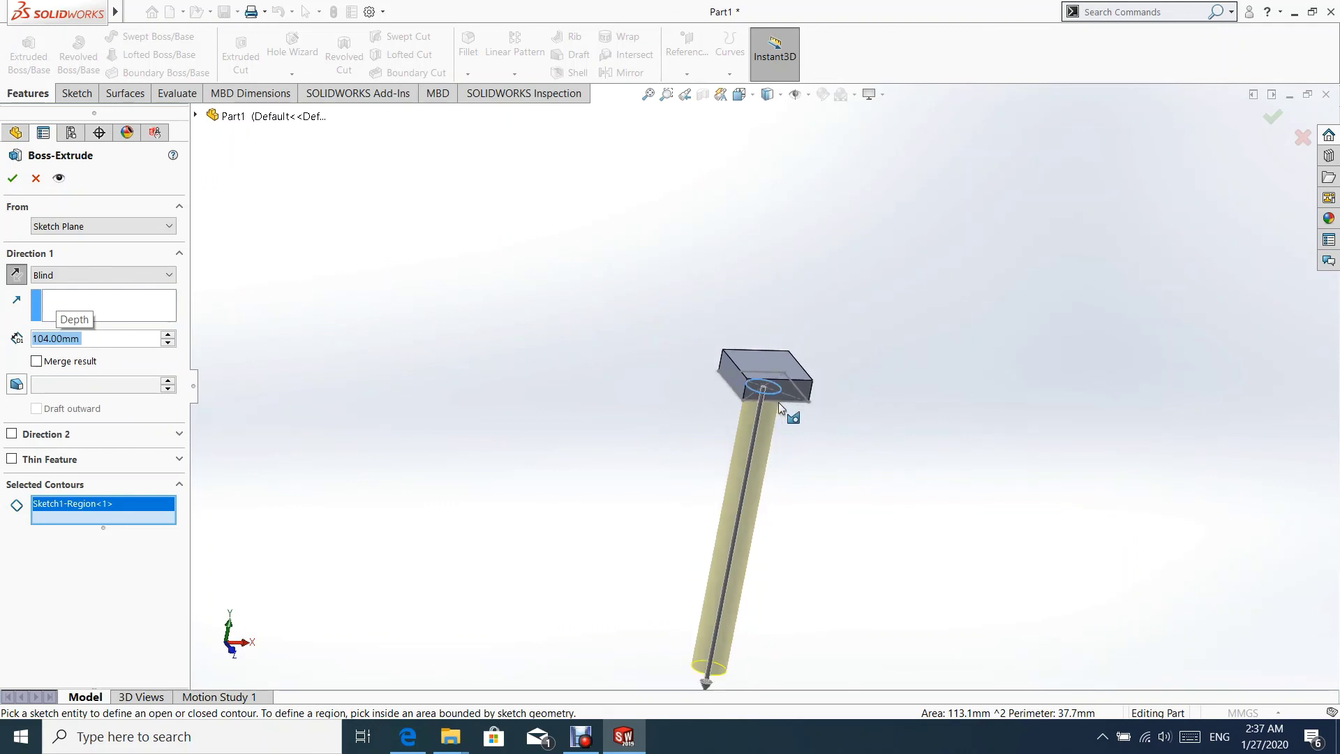
{"action": "scroll", "coordinate": [773, 403], "scroll_direction": "down", "scroll_amount": 3}
- Set the circle extrusion's depth to 104-8 mm and complete the shank as a separate body
{"action": "left_click", "coordinate": [97, 343]}
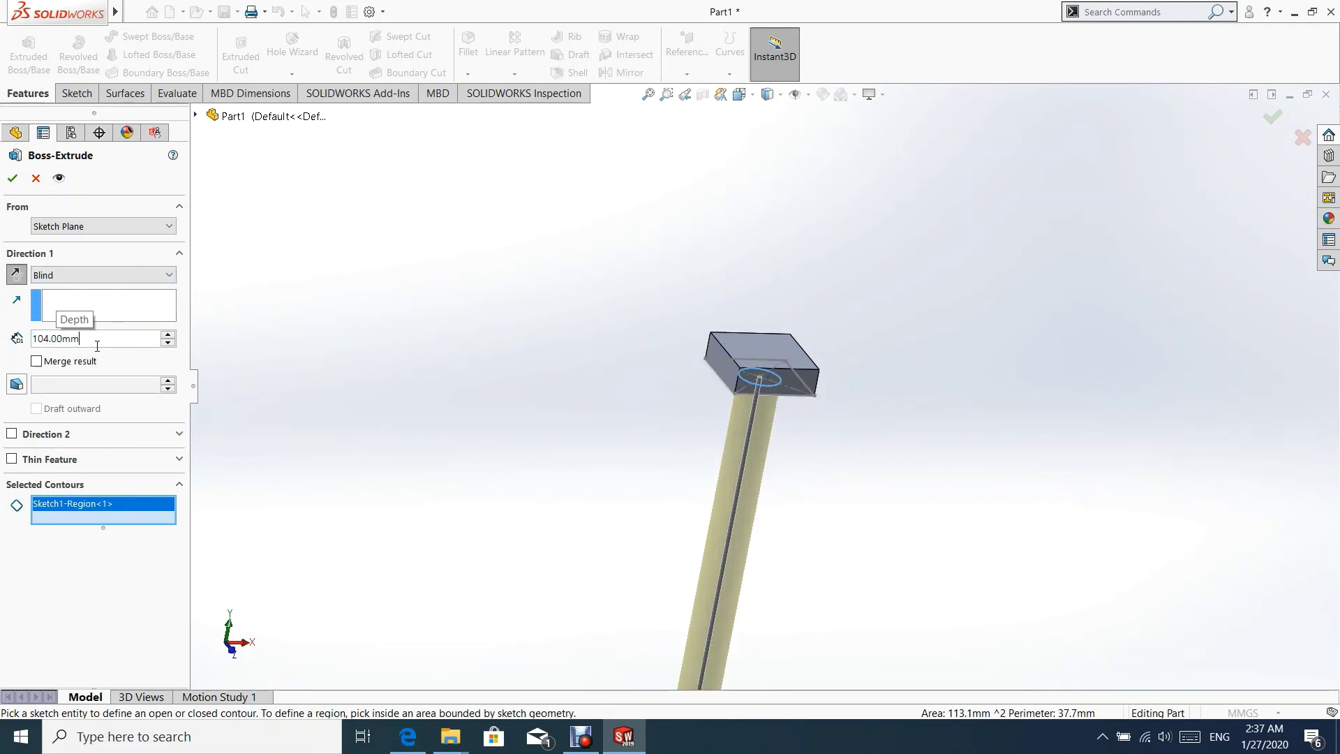
{"action": "type", "text": "104"}
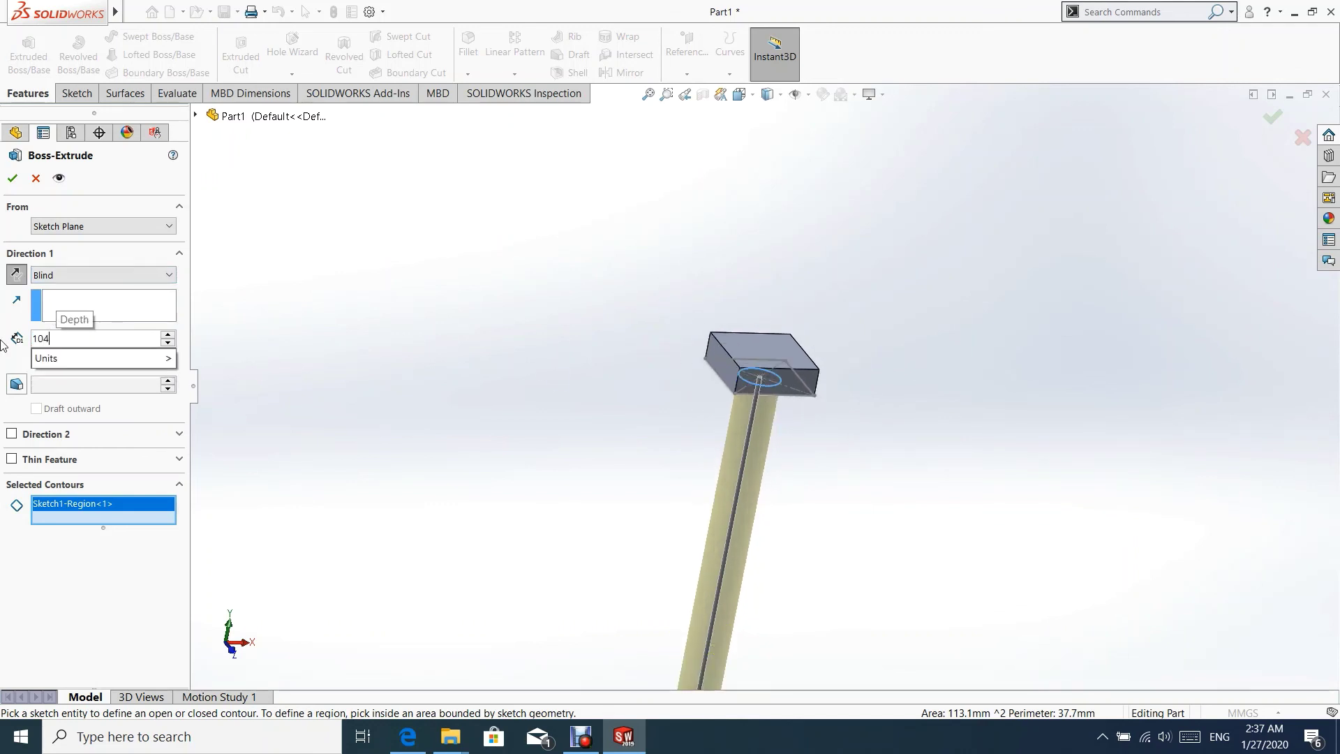
{"action": "type", "text": "-"}
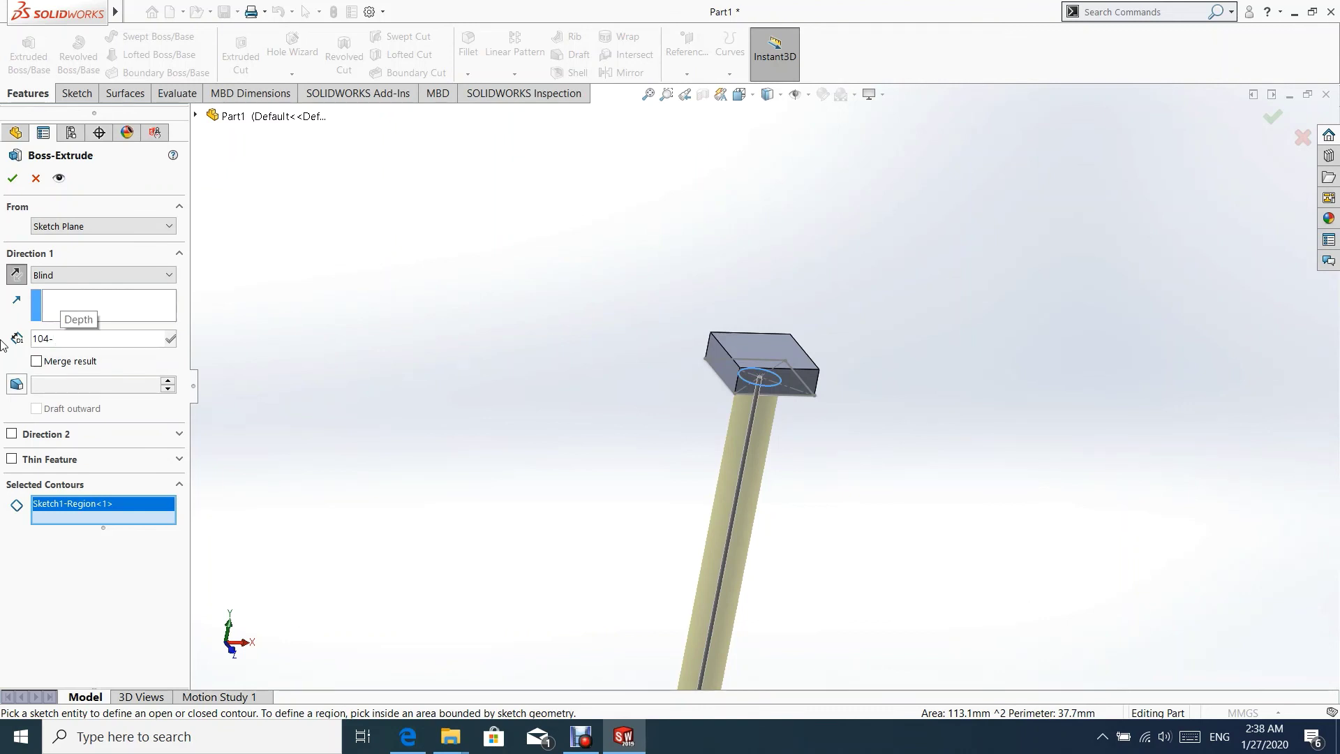
{"action": "type", "text": "8"}
{"action": "key", "text": "Return"}
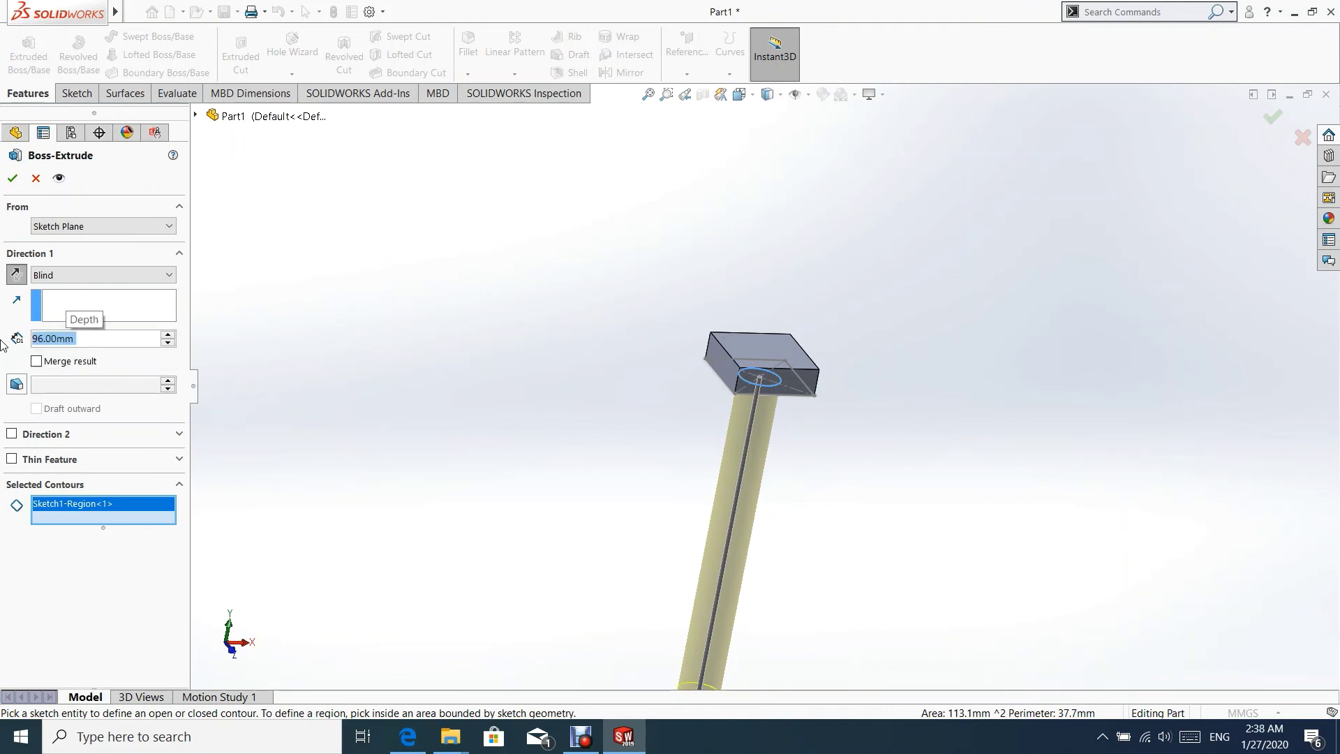
{"action": "left_click", "coordinate": [7, 180]}
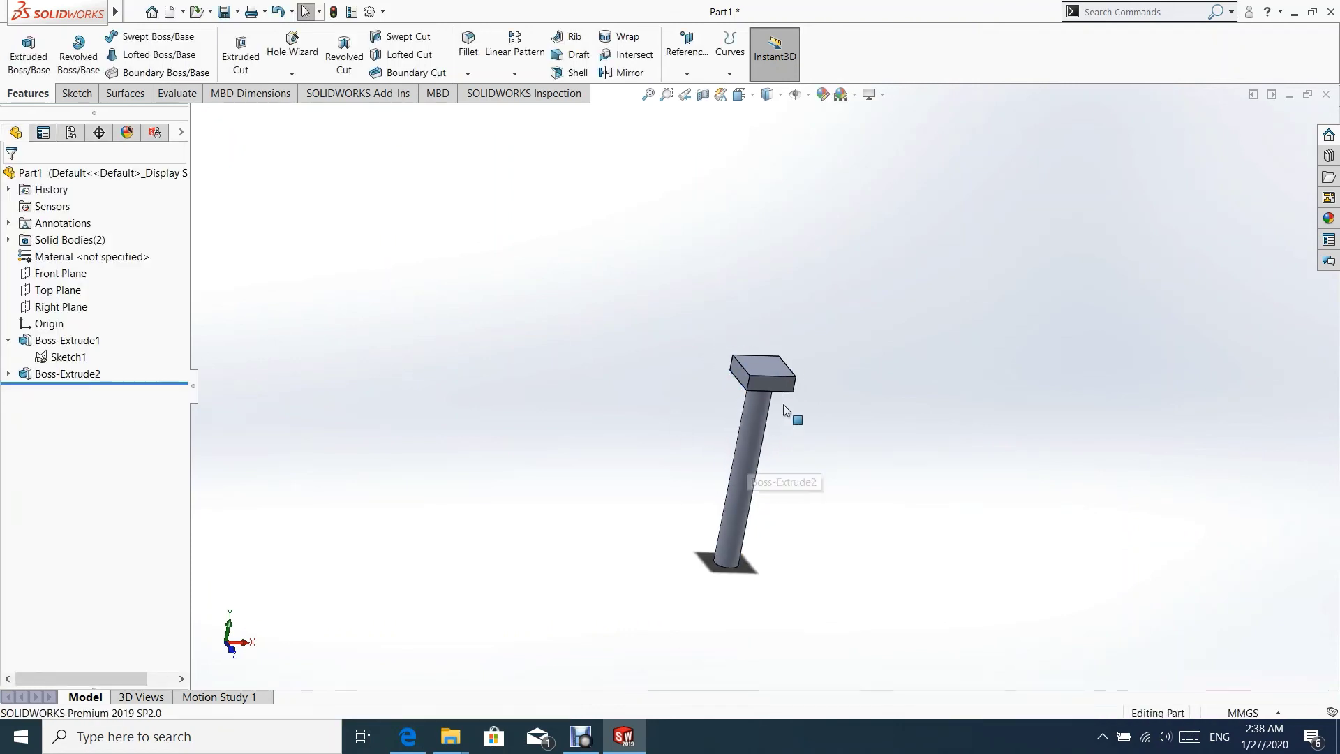
- Save the part as Bolt in the assembly modeling 2 folder and close it
{"action": "scroll", "coordinate": [783, 405], "scroll_direction": "down", "scroll_amount": 3}
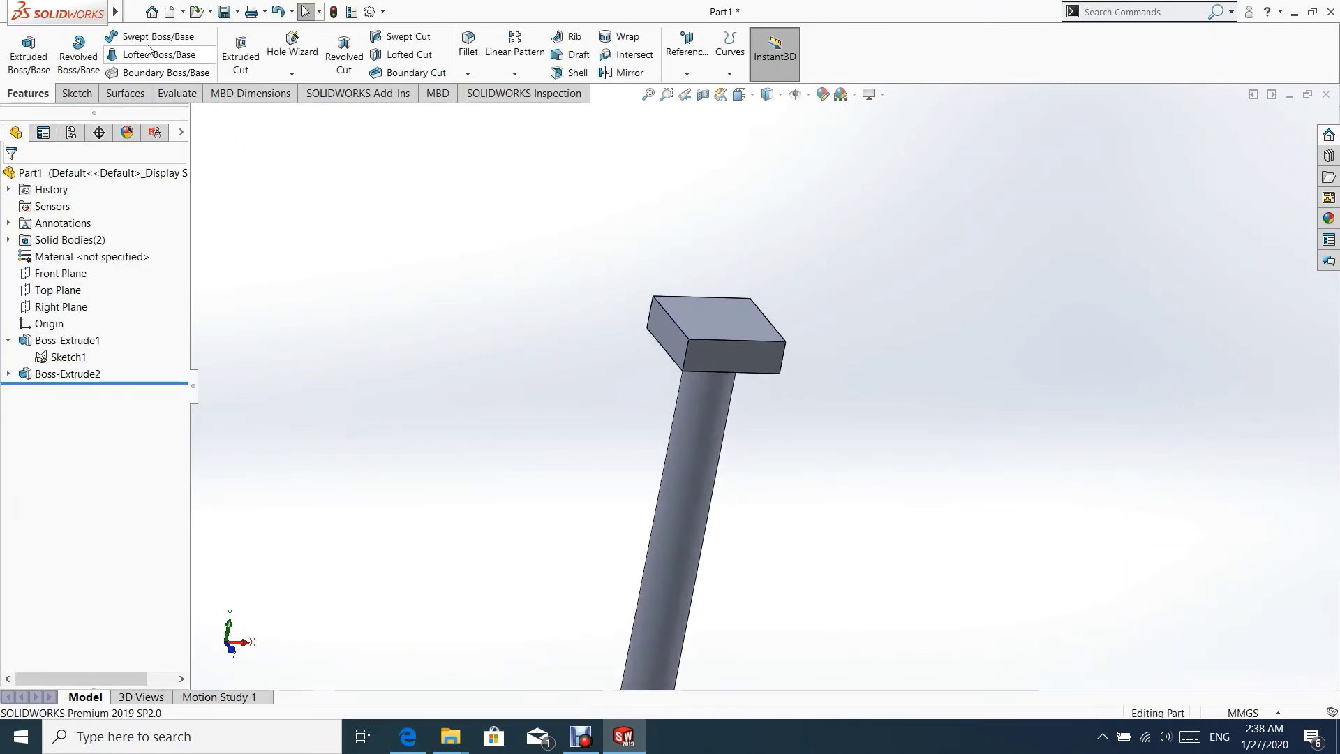
{"action": "left_click", "coordinate": [134, 12]}
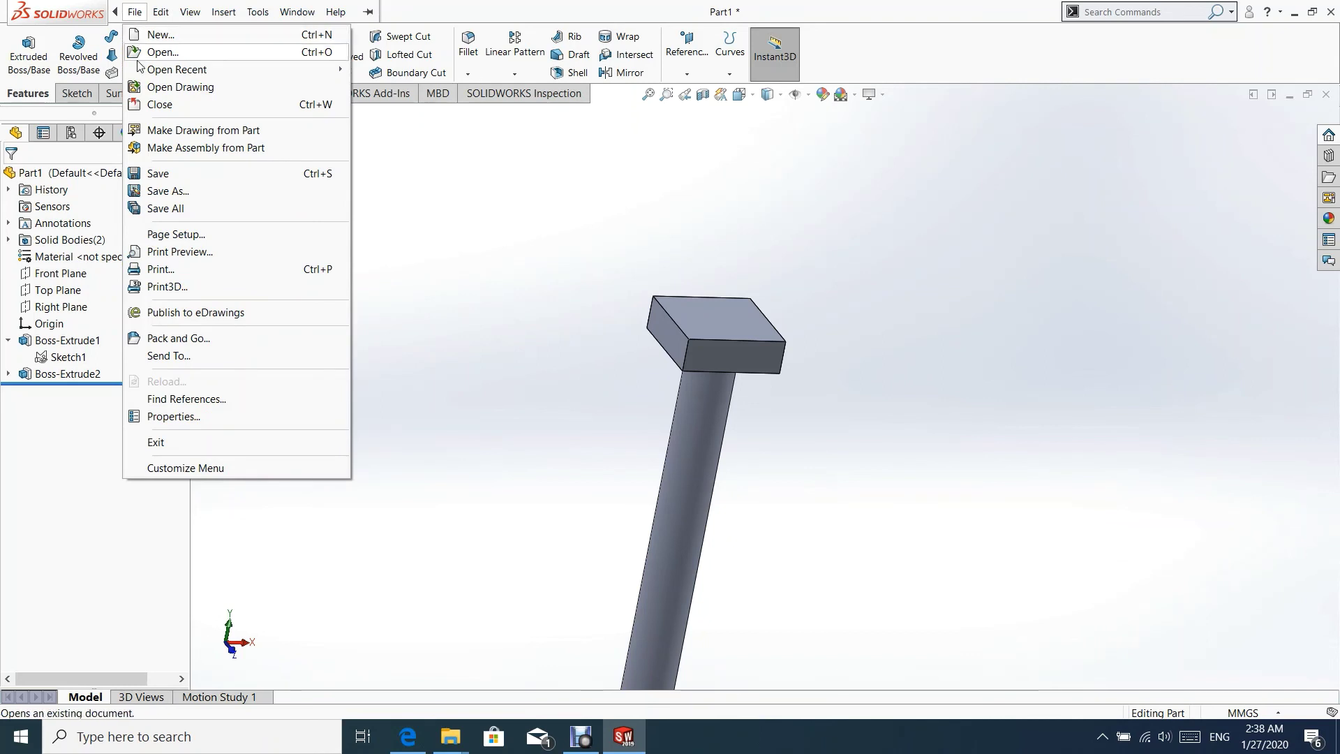
{"action": "left_click", "coordinate": [167, 192]}
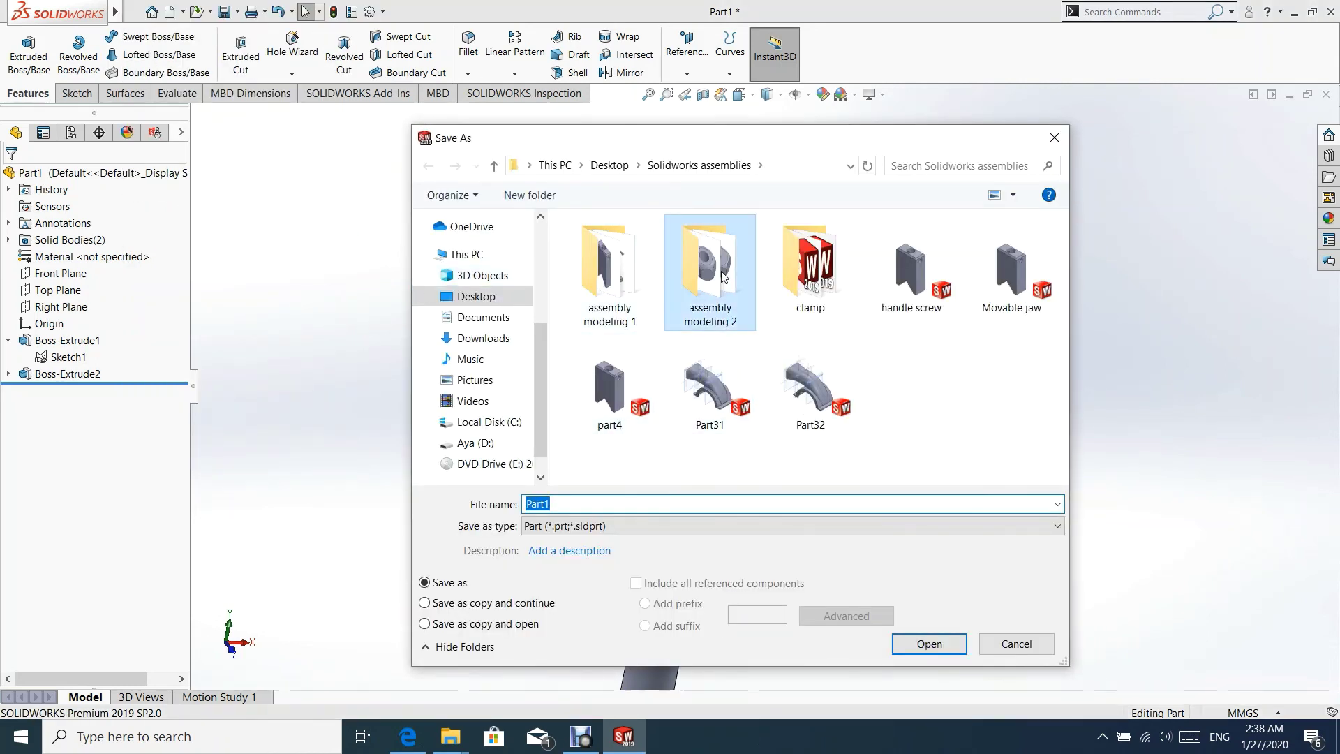
{"action": "double_click", "coordinate": [709, 269]}
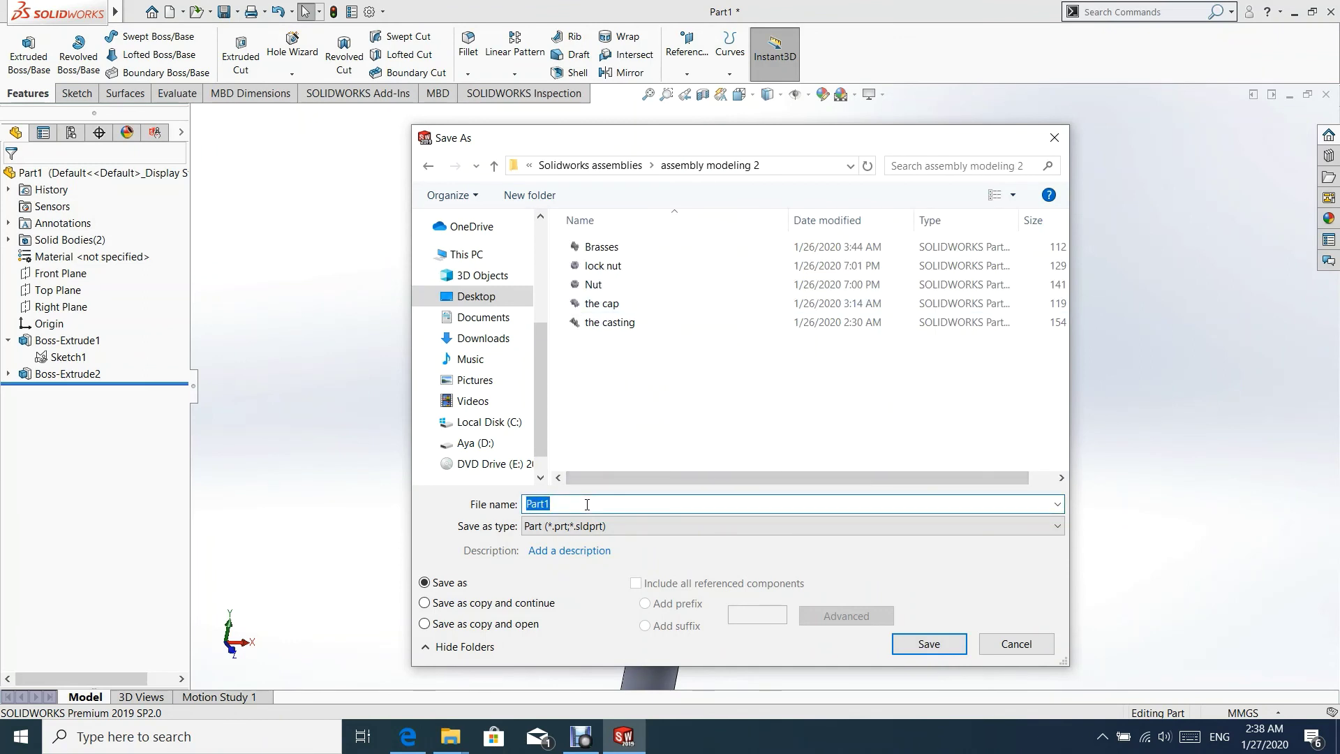
{"action": "type", "text": "Bolt"}
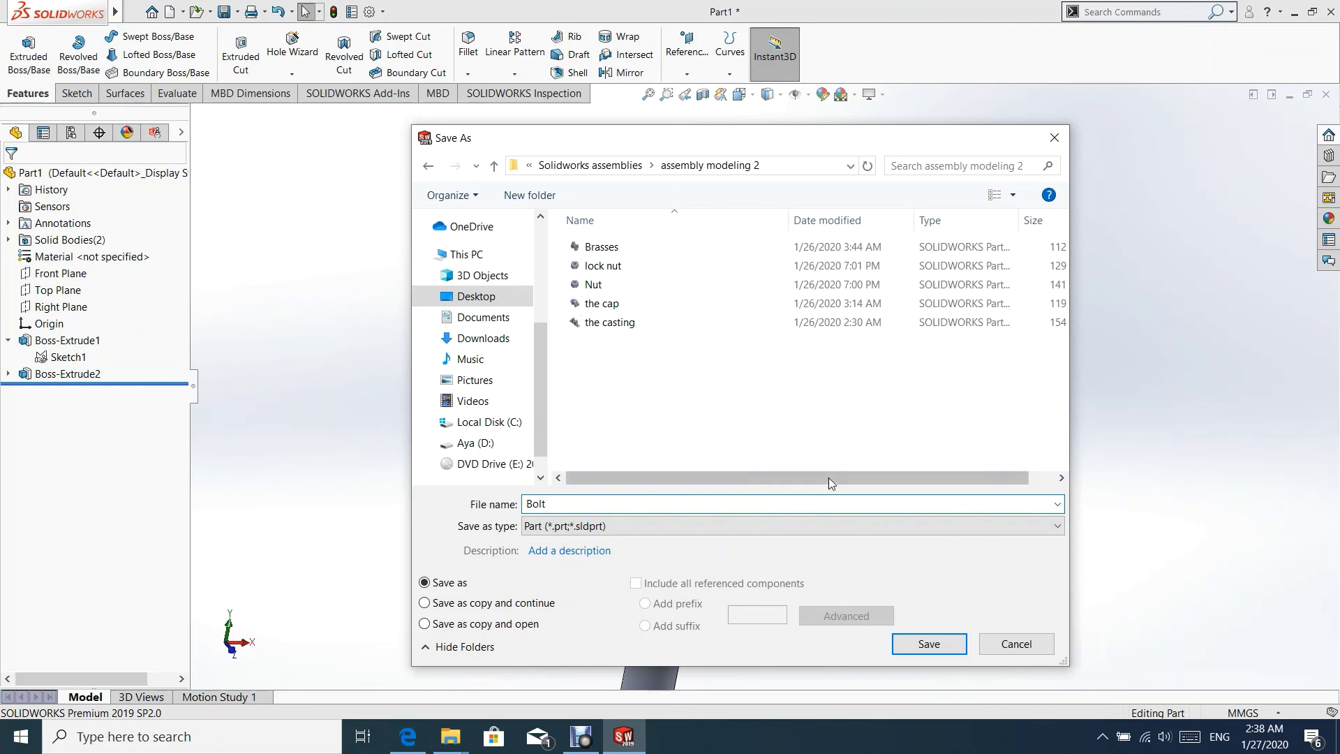
{"action": "left_click", "coordinate": [943, 644]}
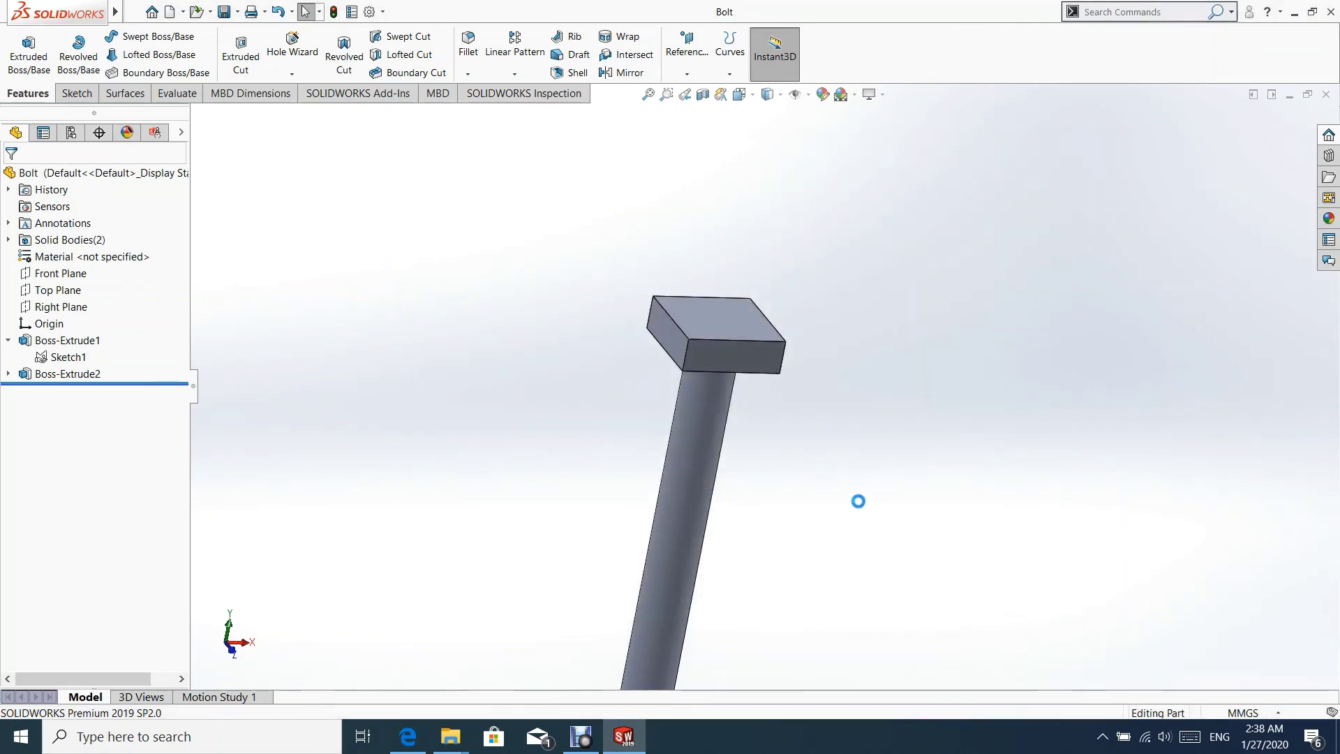
{"action": "left_click", "coordinate": [1325, 96]}
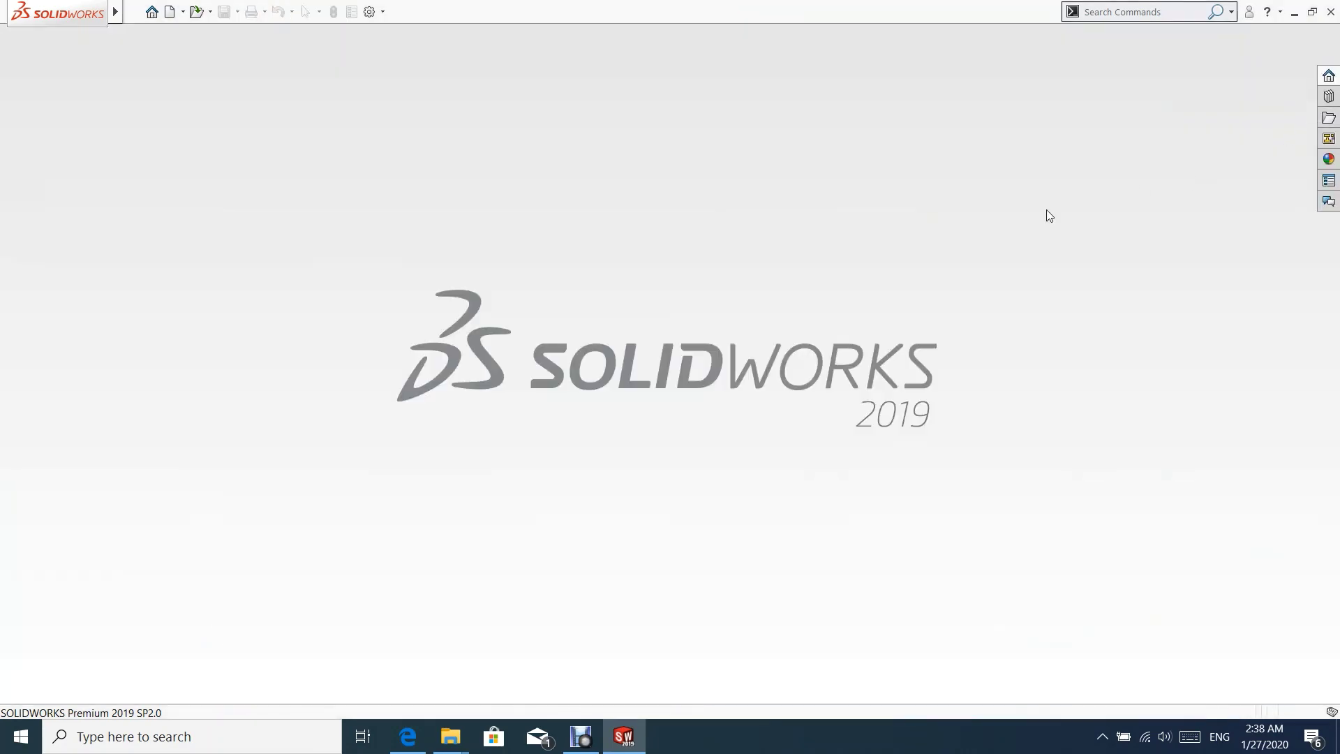